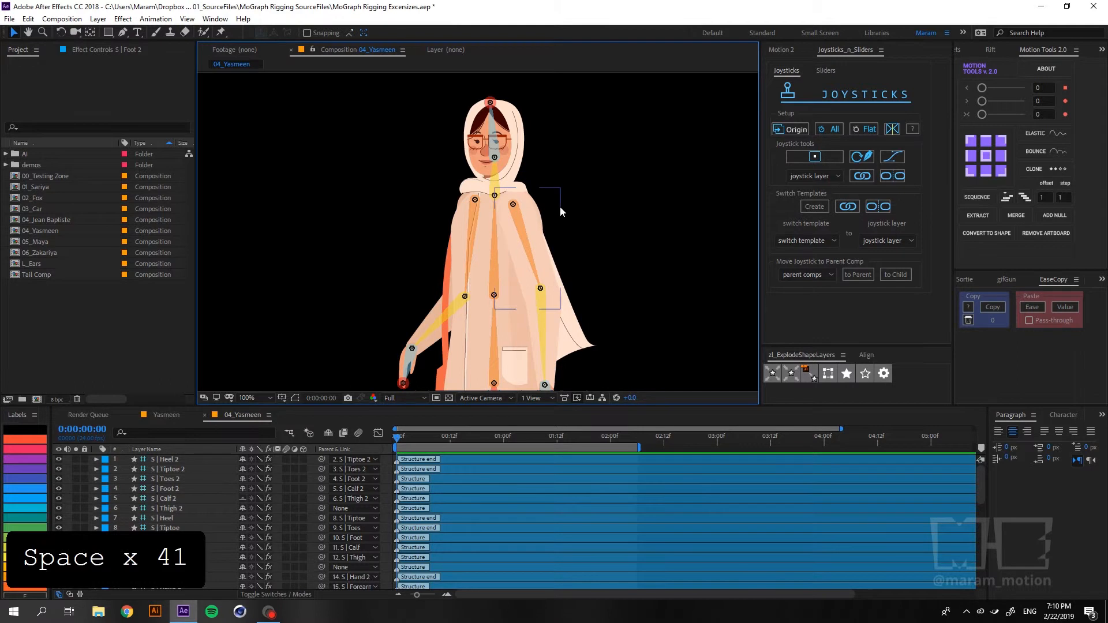
Lock the L Hand, L Forearm and L Arm layers, mark them as shy and hide the shy layers.
key(space)
drag(574, 263, 557, 212)
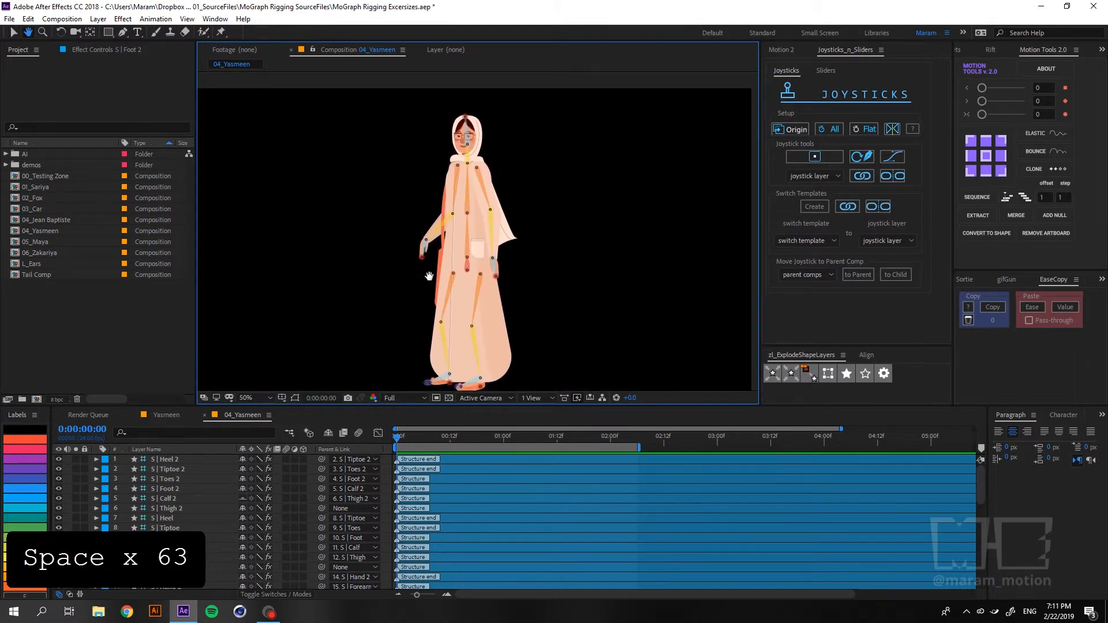
key(v)
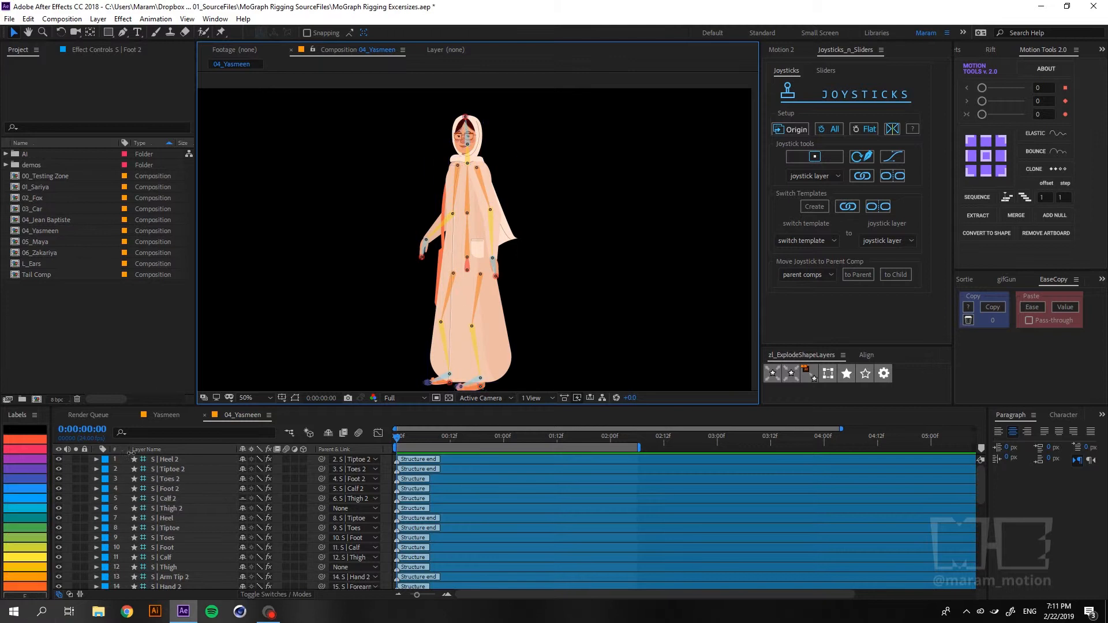
scroll(188, 516, down, 10)
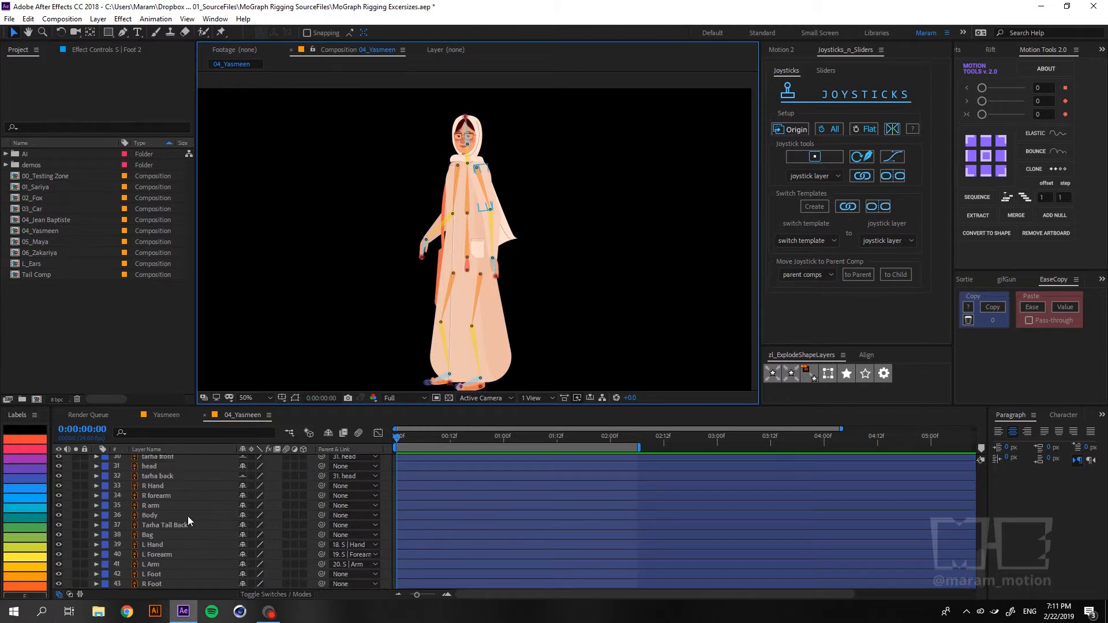
click(157, 545)
shift+click(167, 565)
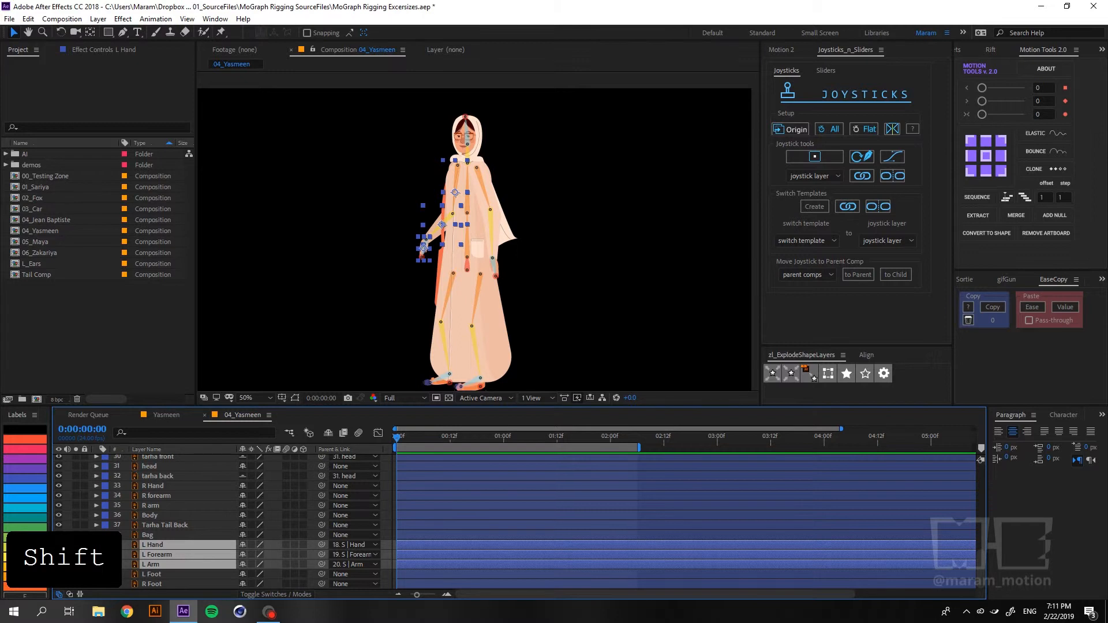
key(F2)
click(179, 541)
click(242, 544)
click(243, 554)
click(243, 564)
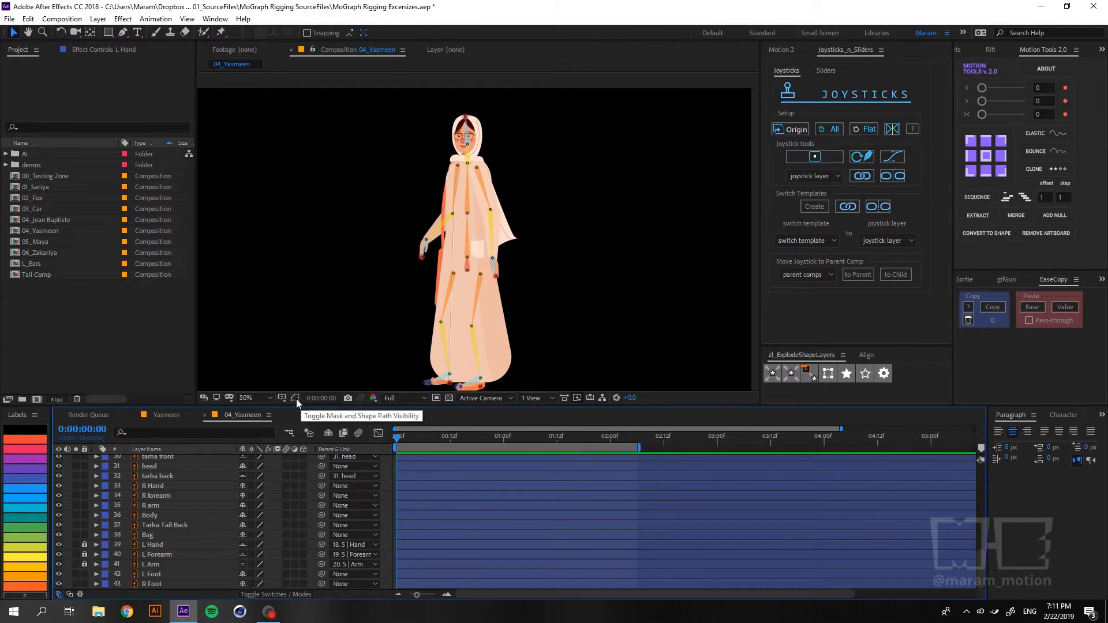
click(328, 433)
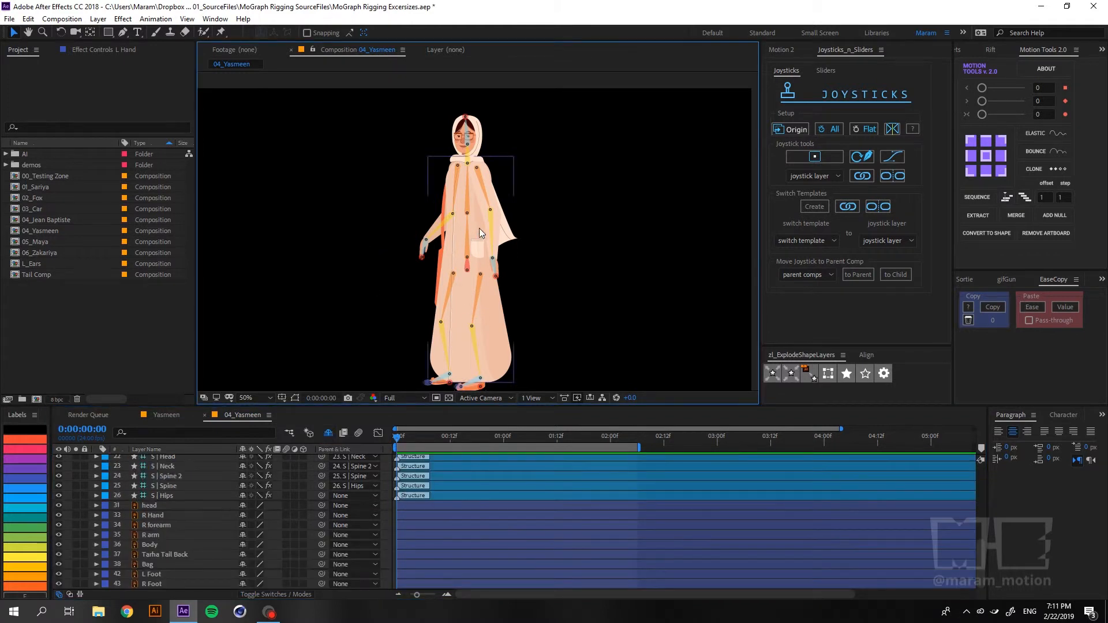
Solo the R Hand, R forearm, R arm, Tarha Tail Back and Bag layers together with the right arm's S | Hand 2 and S | Arm 2 bones.
click(495, 198)
shift+click(496, 199)
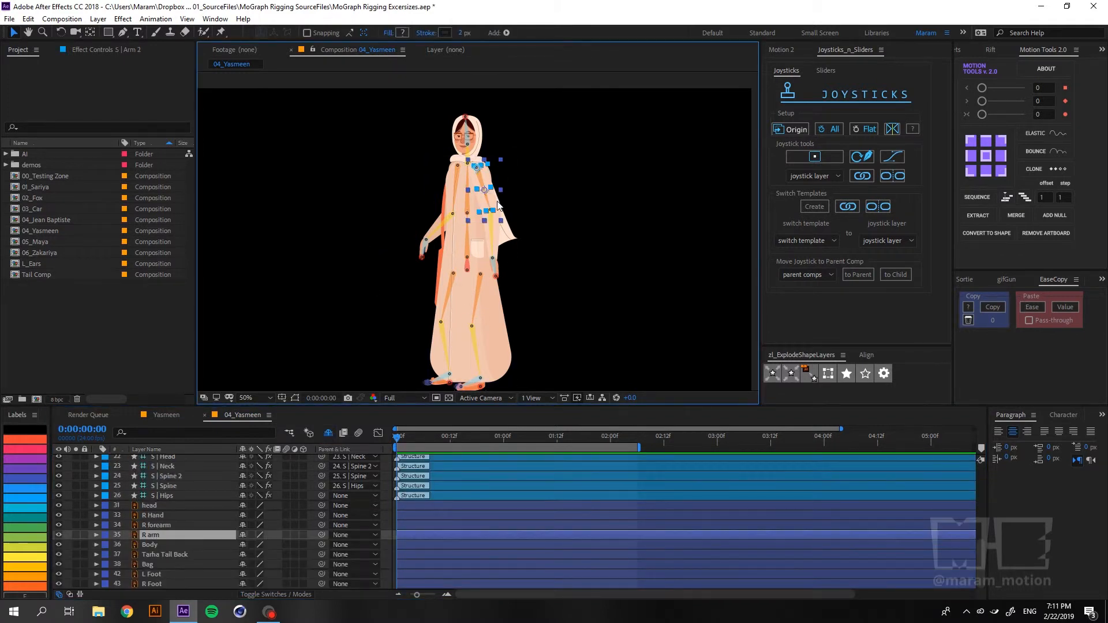
shift+click(502, 229)
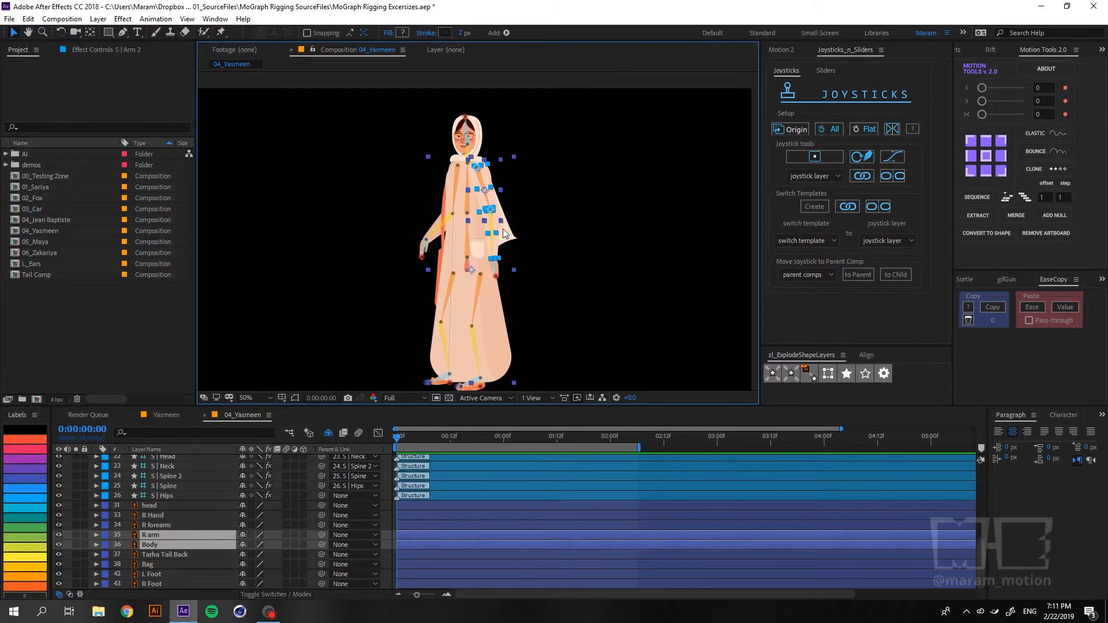
shift+click(501, 229)
shift+click(494, 229)
shift+click(491, 233)
shift+click(508, 241)
drag(562, 222, 492, 262)
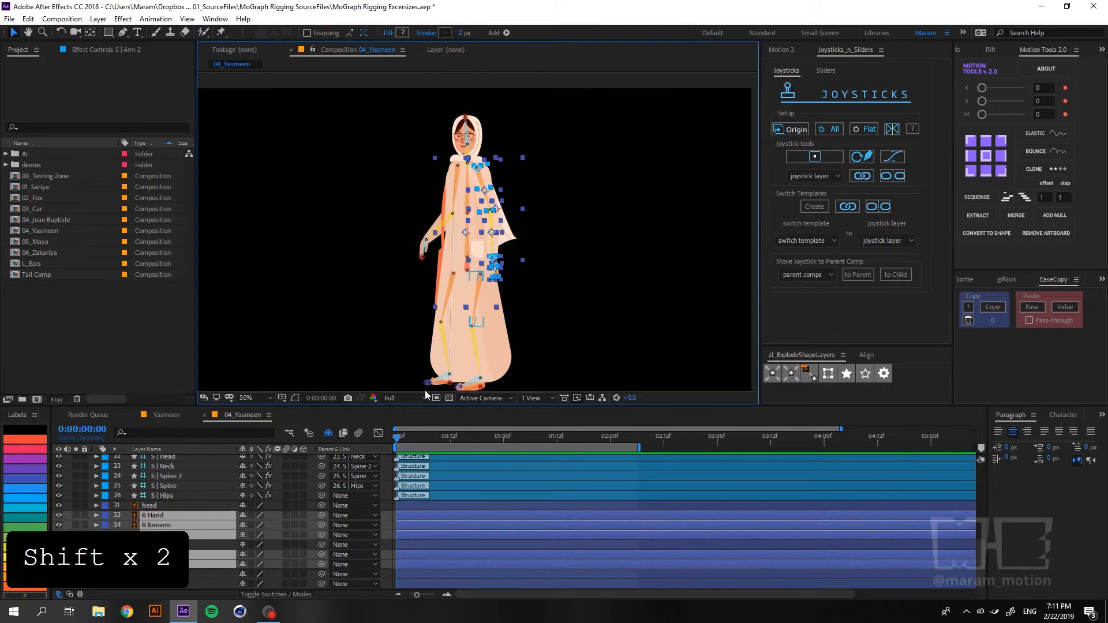
click(79, 515)
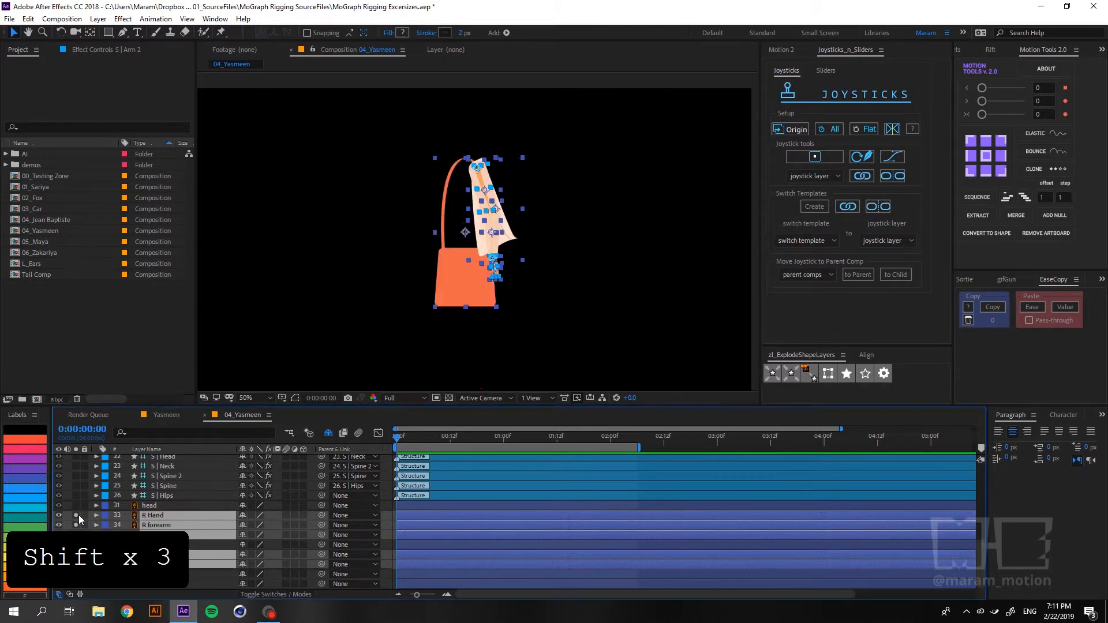
Lock the Bag layer and take Bag and Tarha Tail Back out of the solo view.
click(424, 285)
click(453, 280)
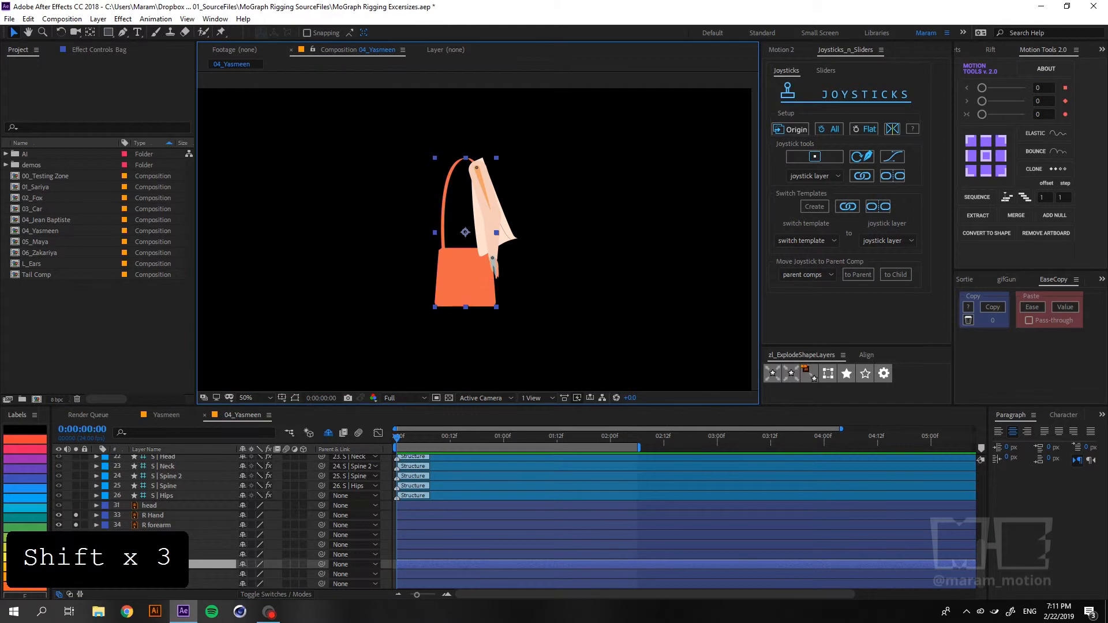
click(84, 564)
click(76, 564)
click(431, 250)
click(482, 252)
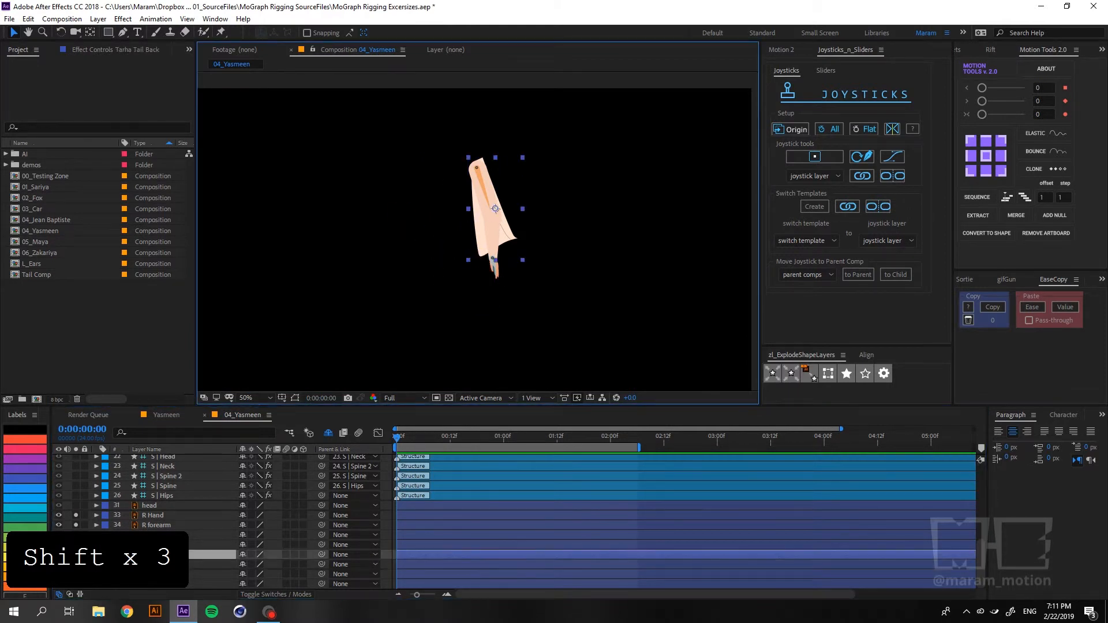
click(77, 555)
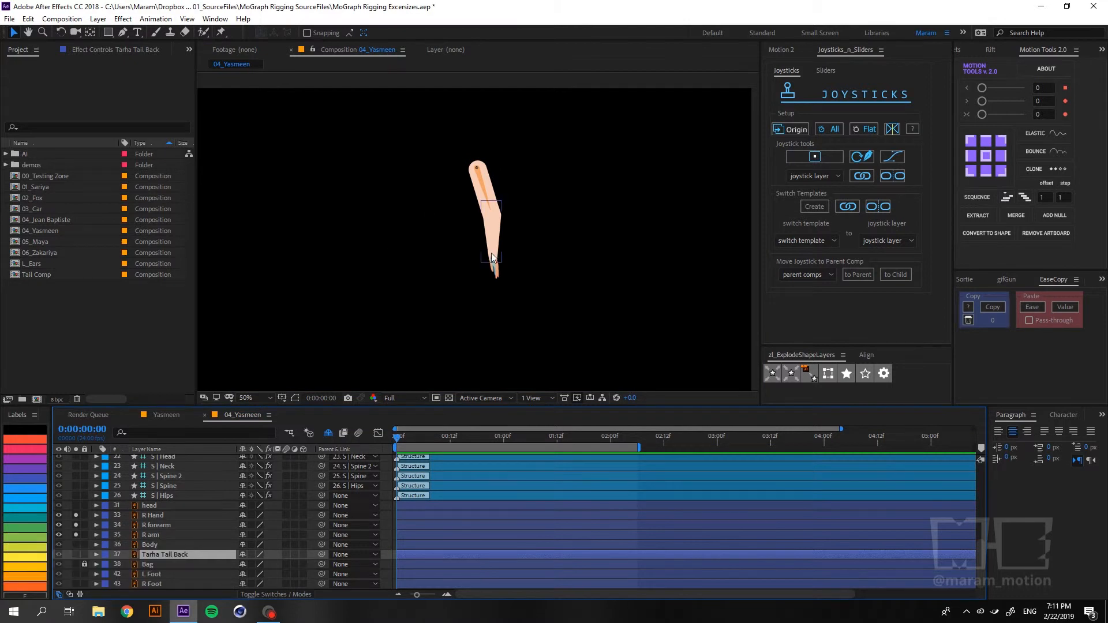
Parent R Hand to S | Hand 2, R forearm to S | Forearm 2 and R arm to S | Arm 2, and turn off their soloing.
drag(519, 253, 456, 288)
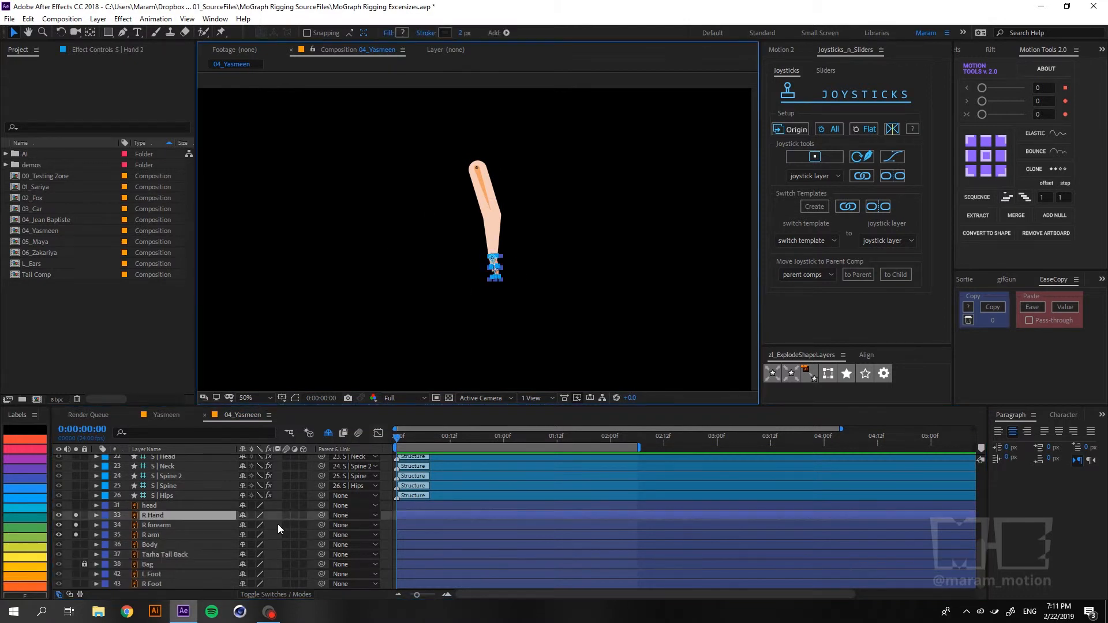
key(grave)
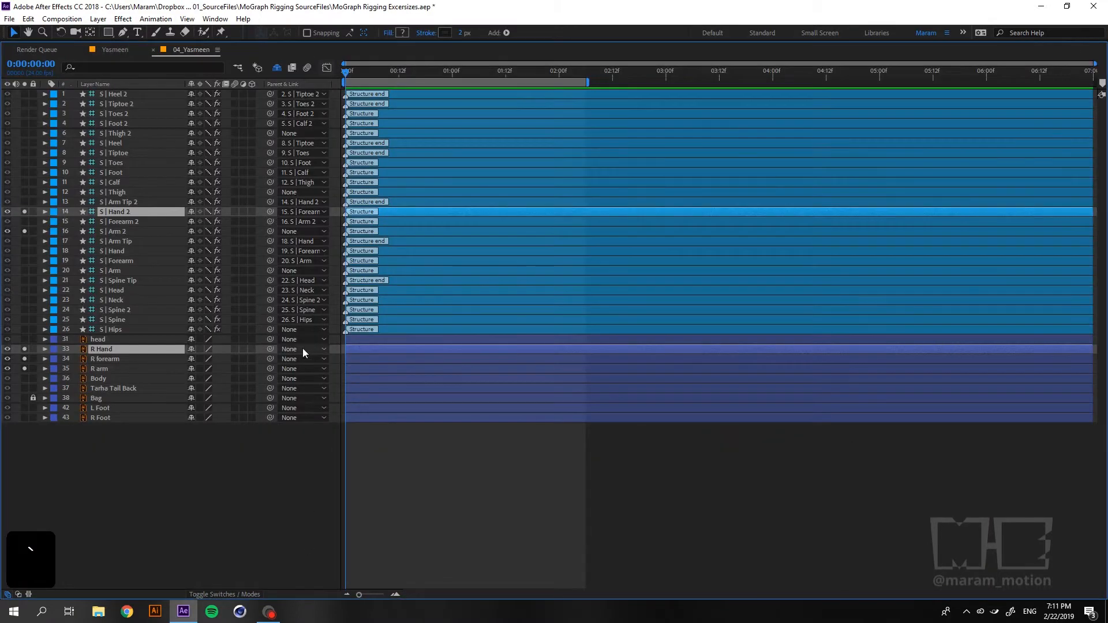
drag(271, 348, 130, 213)
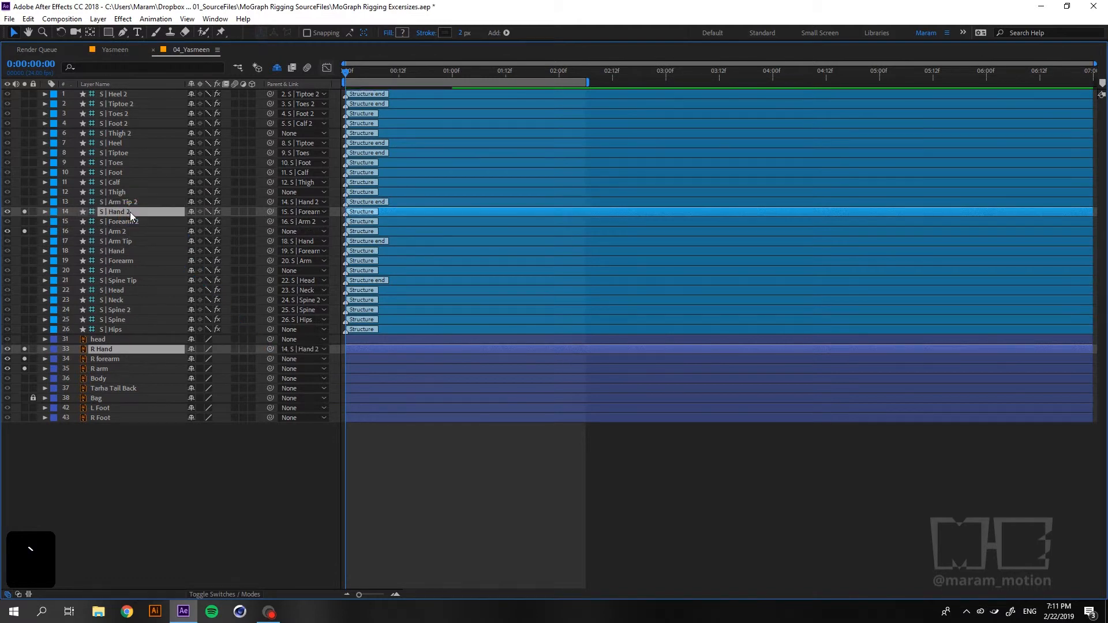
click(109, 360)
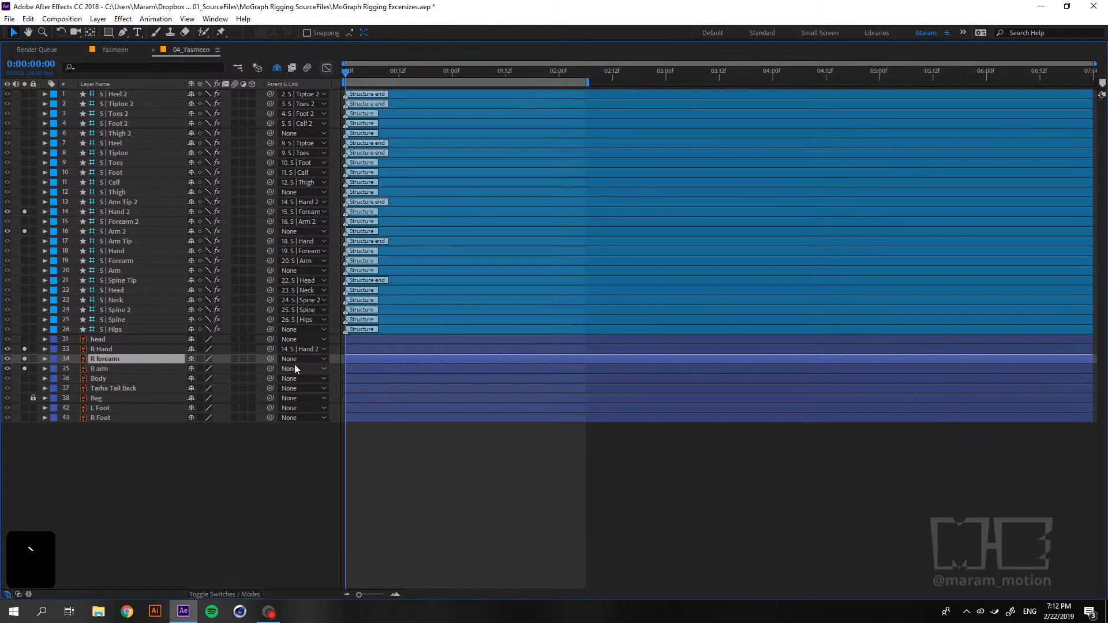
drag(270, 359, 116, 219)
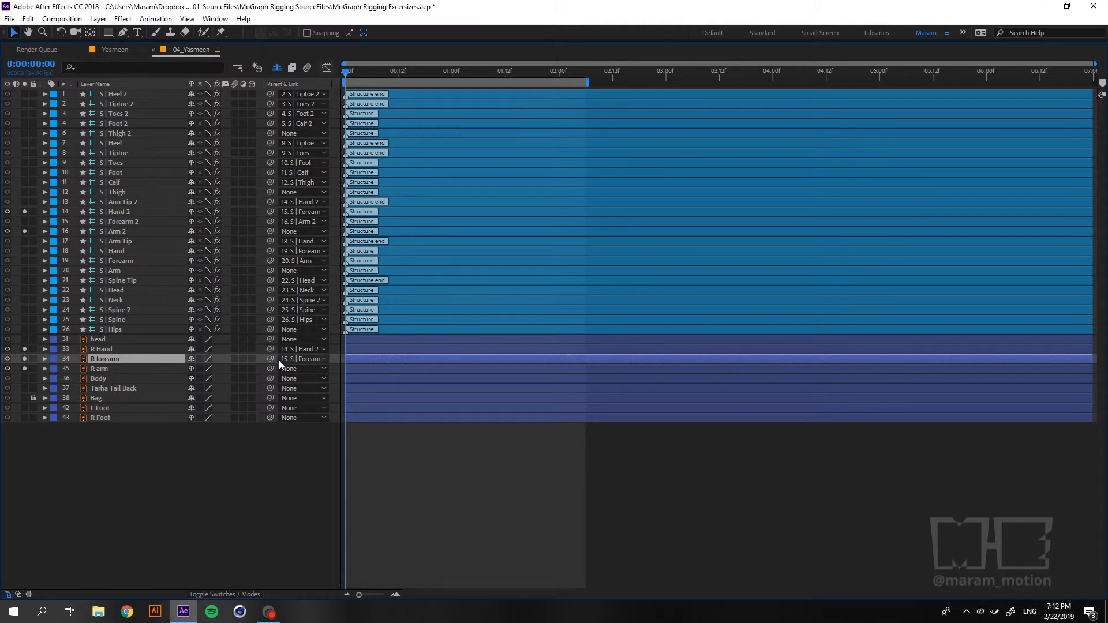
drag(270, 368, 116, 233)
drag(25, 212, 26, 371)
key(grave)
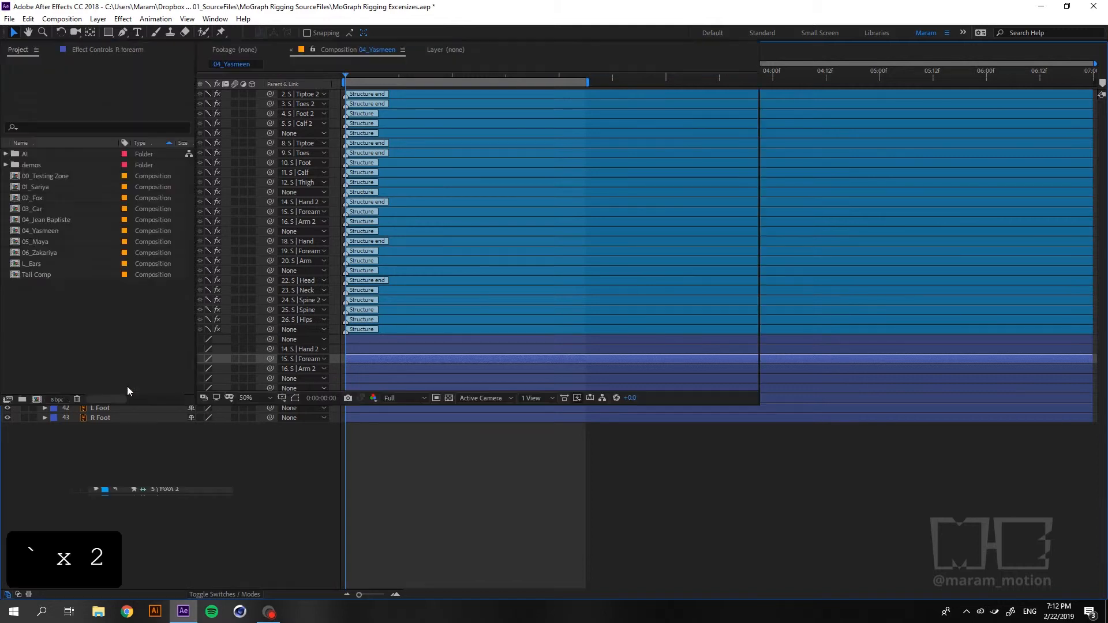
Lock the R Hand, R forearm and R arm layers and hide them as shy layers.
scroll(205, 532, down, 5)
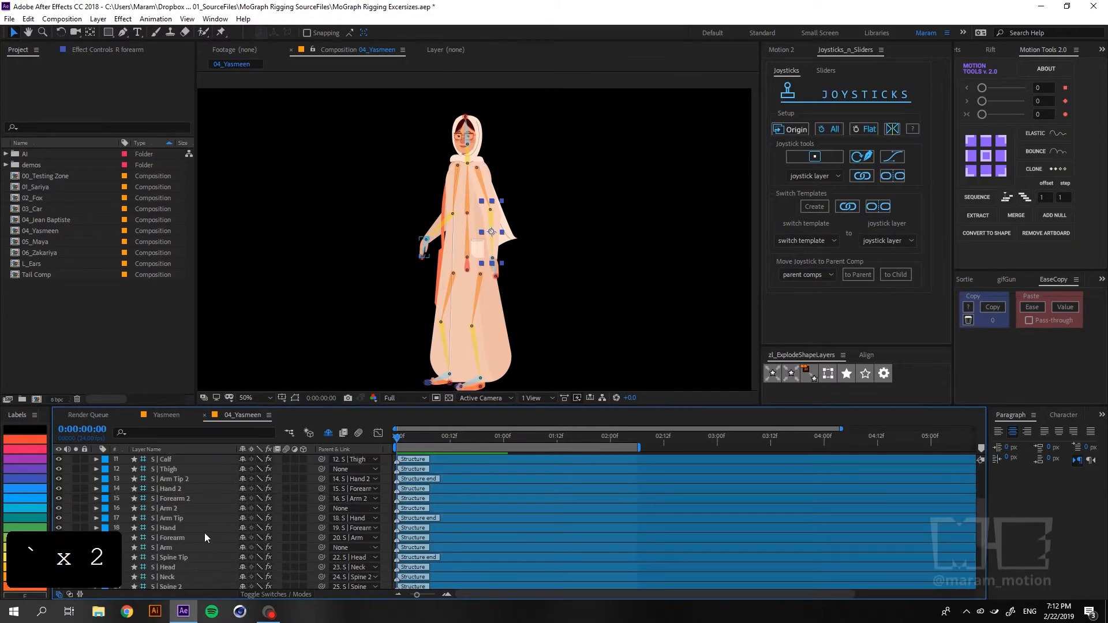
scroll(206, 528, down, 2)
click(161, 537)
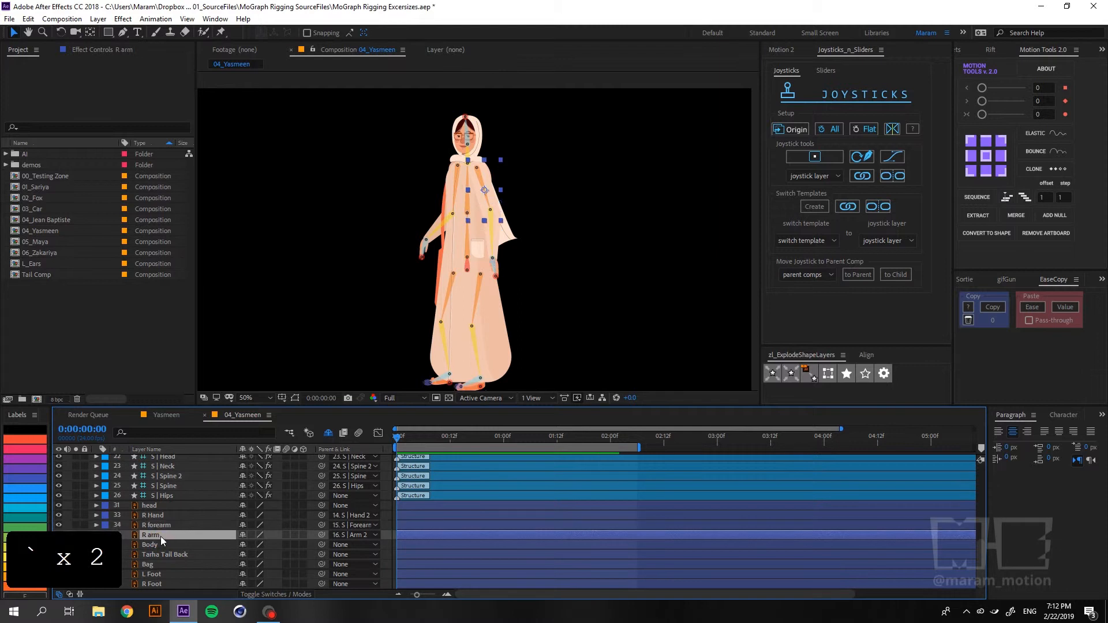
shift+click(160, 517)
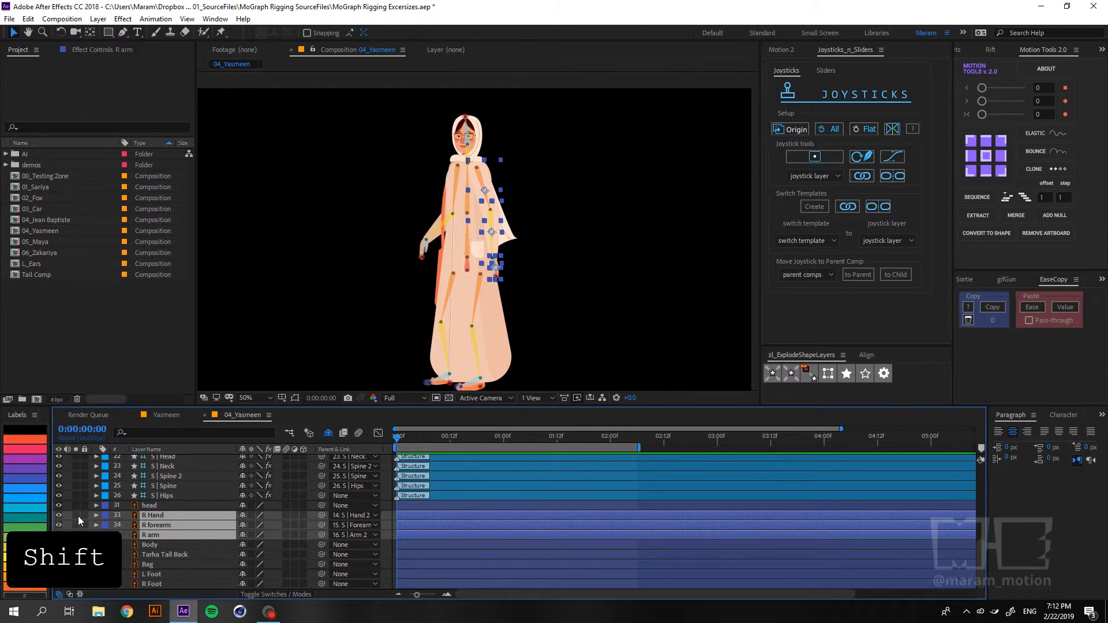
drag(82, 515, 82, 516)
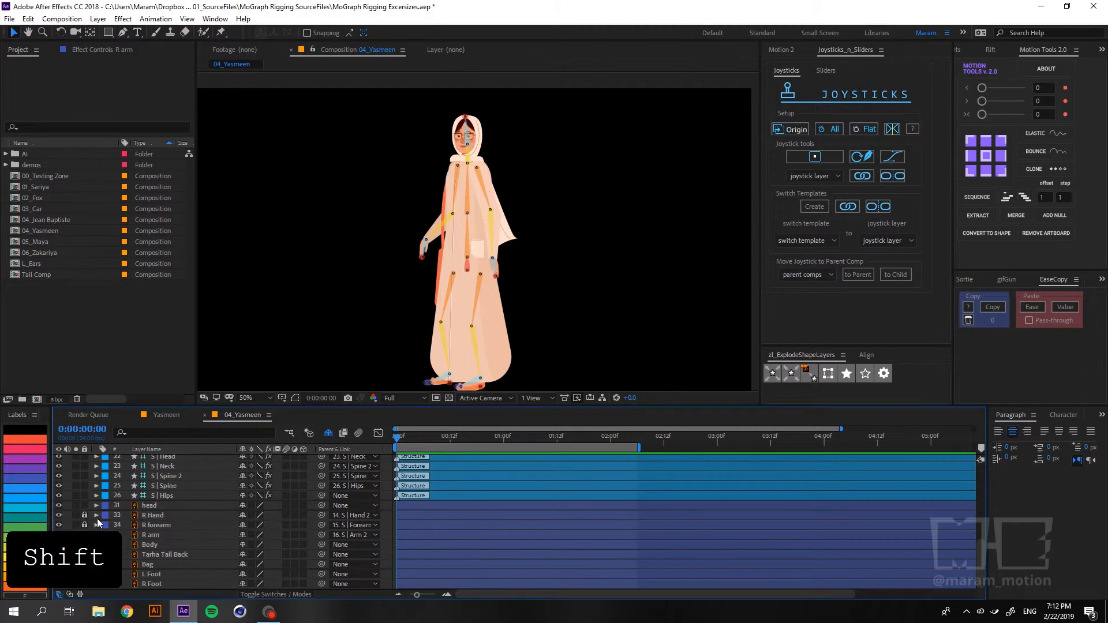
click(244, 515)
click(246, 515)
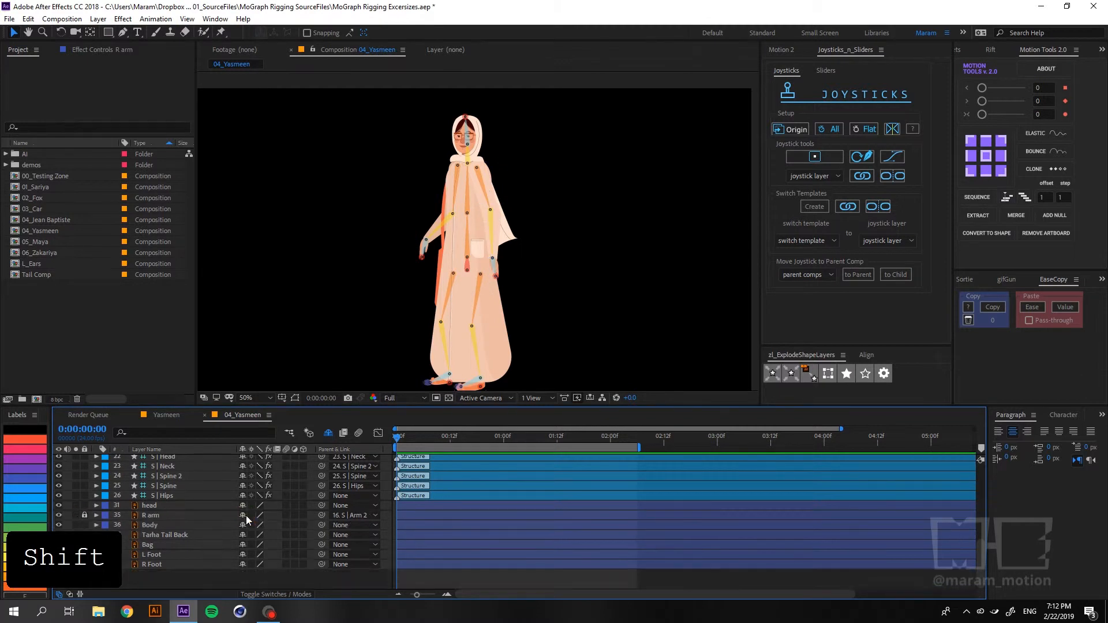
click(246, 514)
Select the head layer and show the hidden shy layers in the timeline again.
drag(422, 117, 530, 159)
click(542, 131)
drag(445, 143, 410, 154)
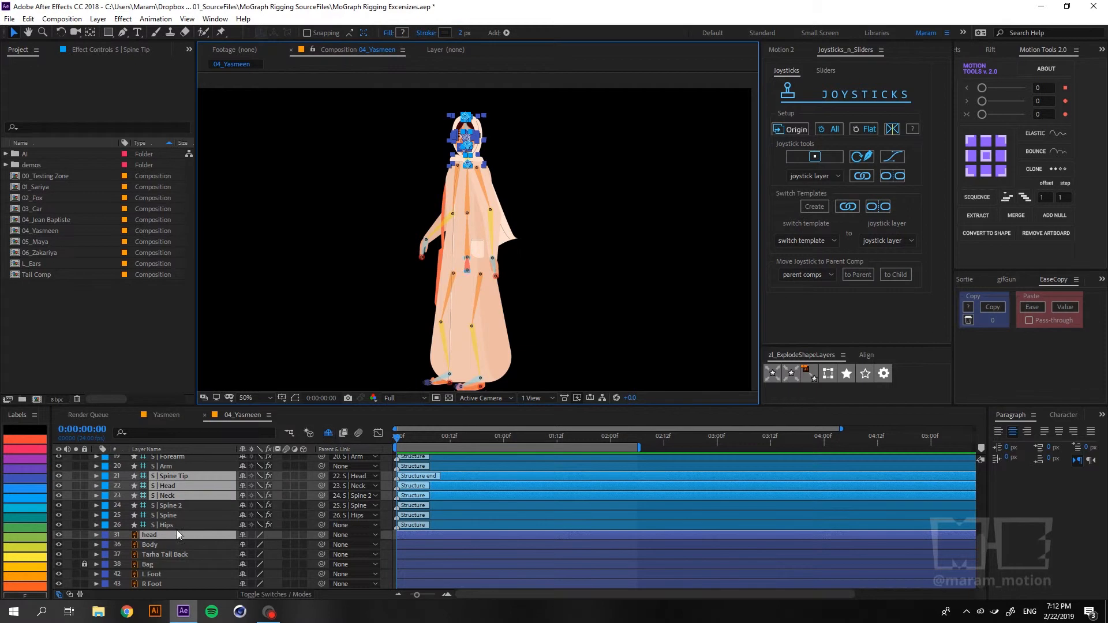
click(161, 535)
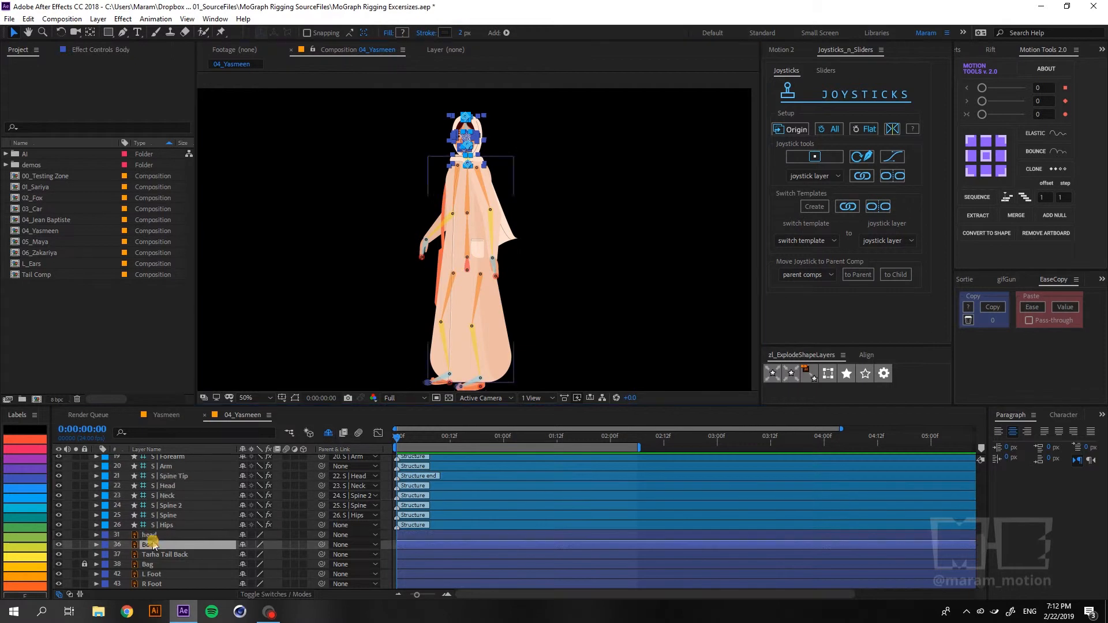
click(328, 433)
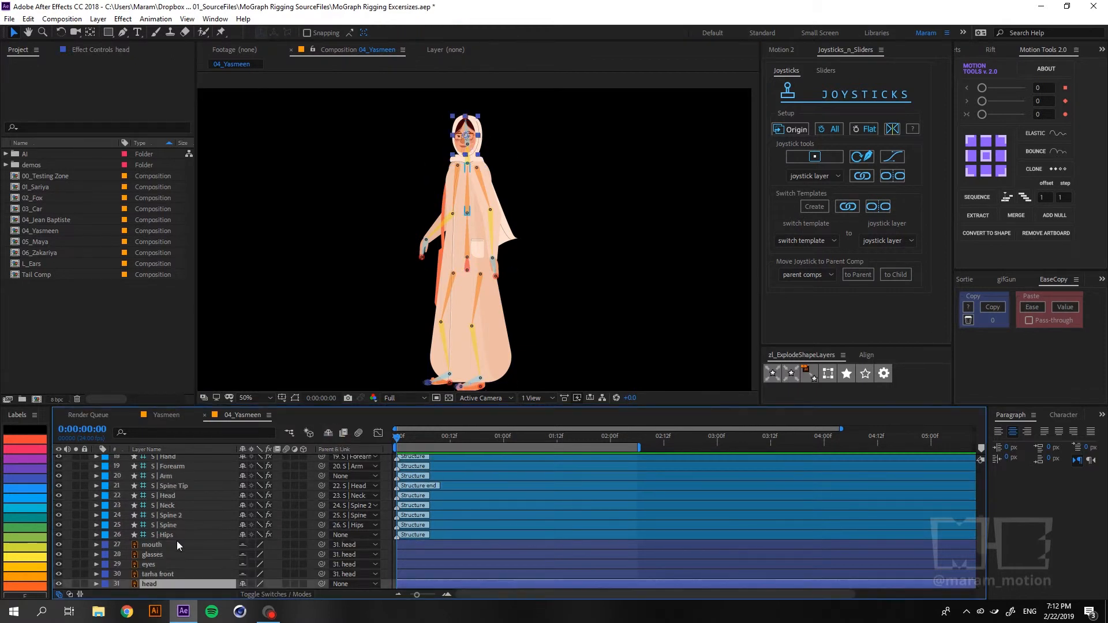
Lock the mouth, glasses, eyes and tarha front layers.
shift+click(152, 554)
key(space)
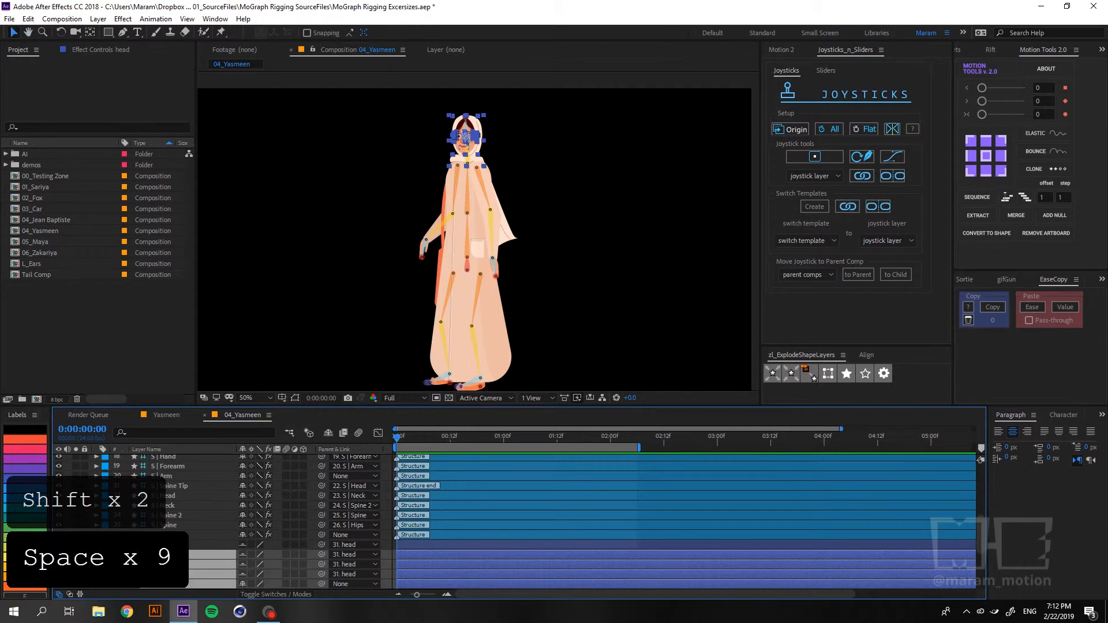
shift+click(173, 544)
key(space)
scroll(193, 518, down, 2)
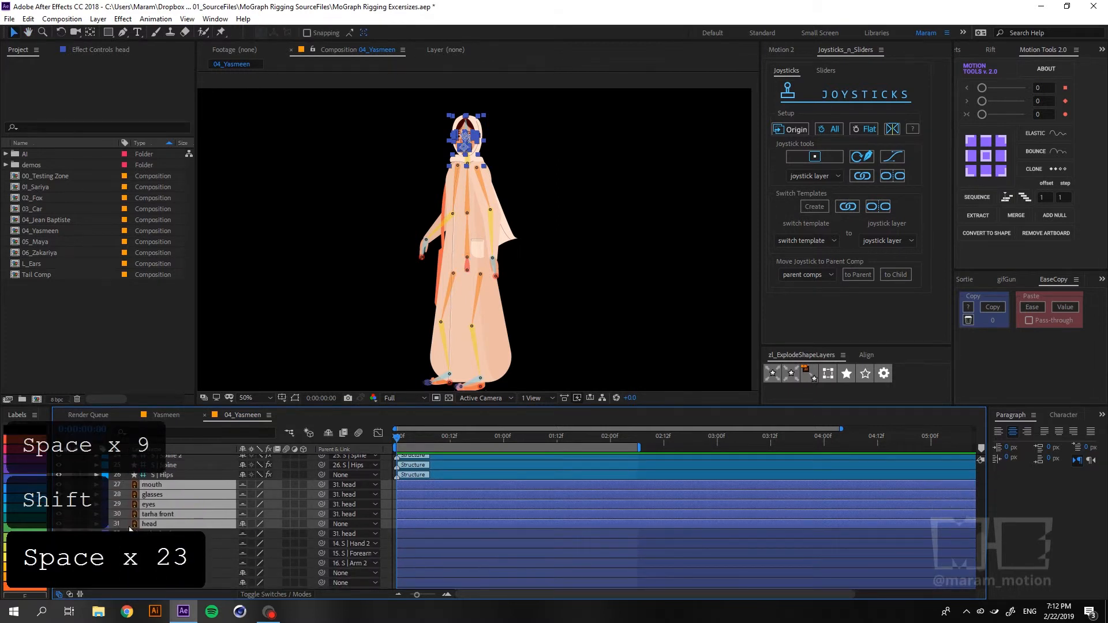
click(73, 516)
drag(84, 515, 84, 485)
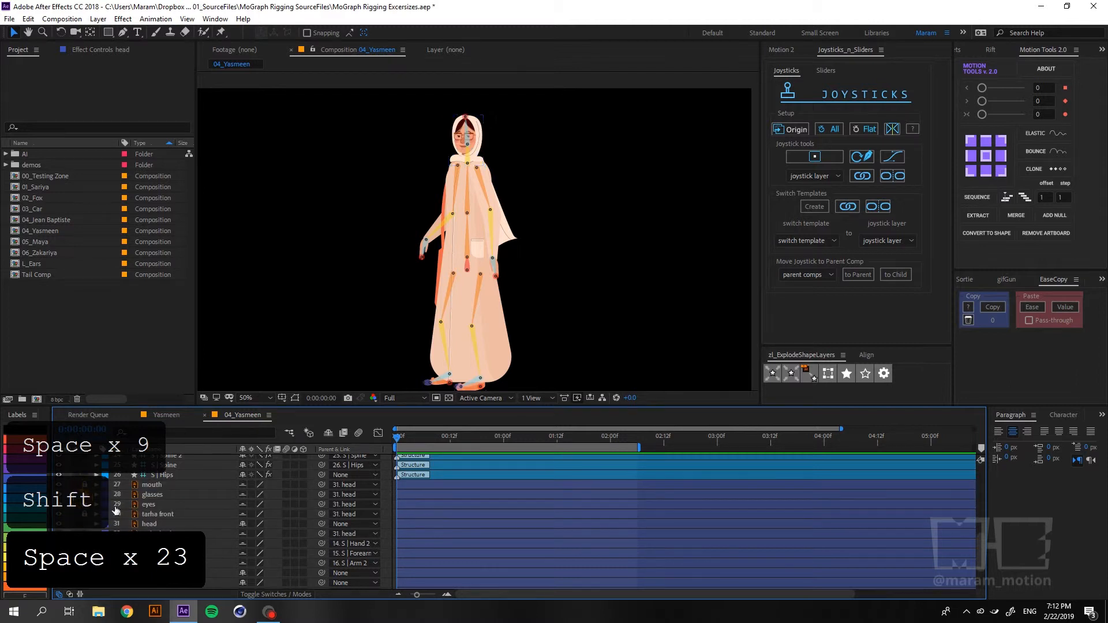
Solo the leg, hips, spine, neck and head bones together with the foot, Body, head and tarha back artwork layers.
key(space)
drag(363, 148, 346, 186)
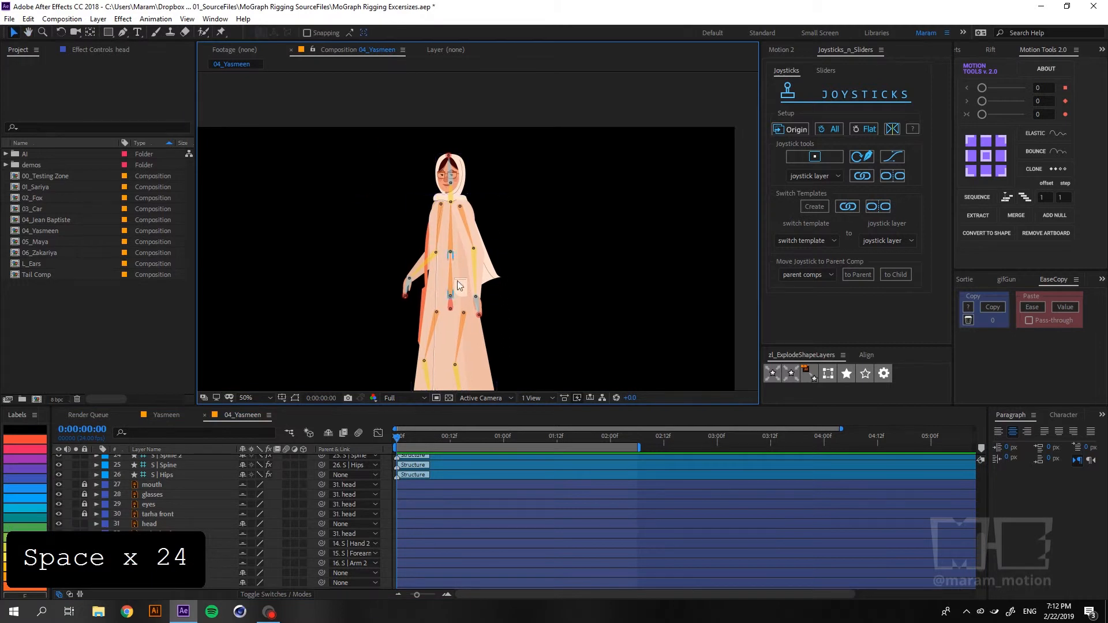
mouse_move(391, 342)
mouse_down()
mouse_move(517, 371)
mouse_move(566, 428)
mouse_move(556, 371)
mouse_move(556, 404)
mouse_up()
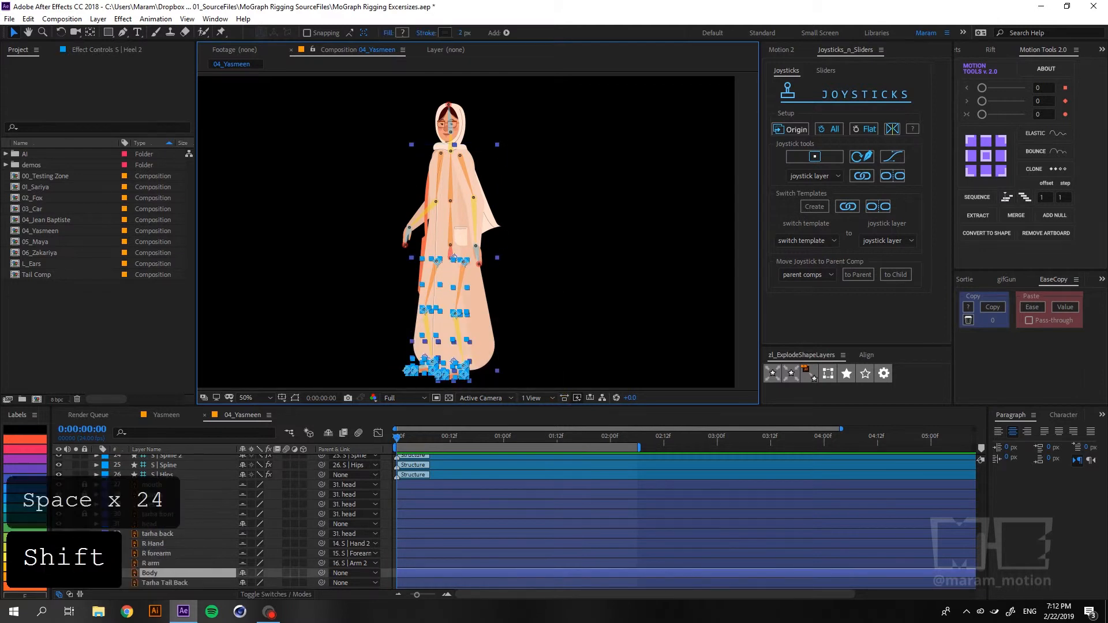
click(173, 474)
shift+click(171, 465)
scroll(179, 474, up, 1)
ctrl+click(173, 484)
ctrl+click(173, 475)
ctrl+click(173, 465)
scroll(171, 541, down, 1)
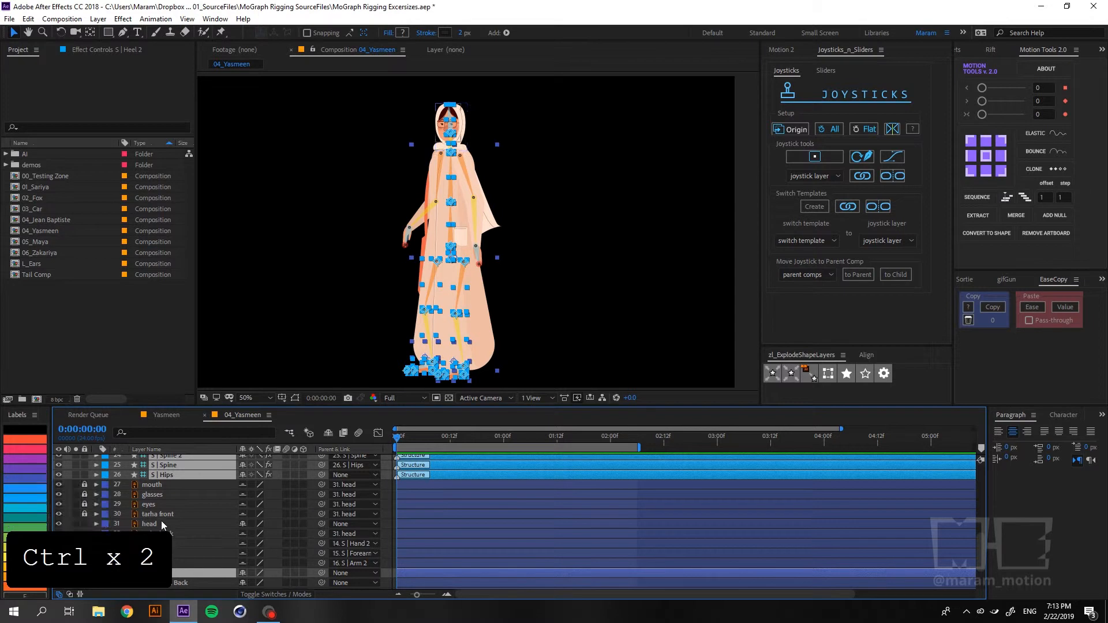
ctrl+click(153, 524)
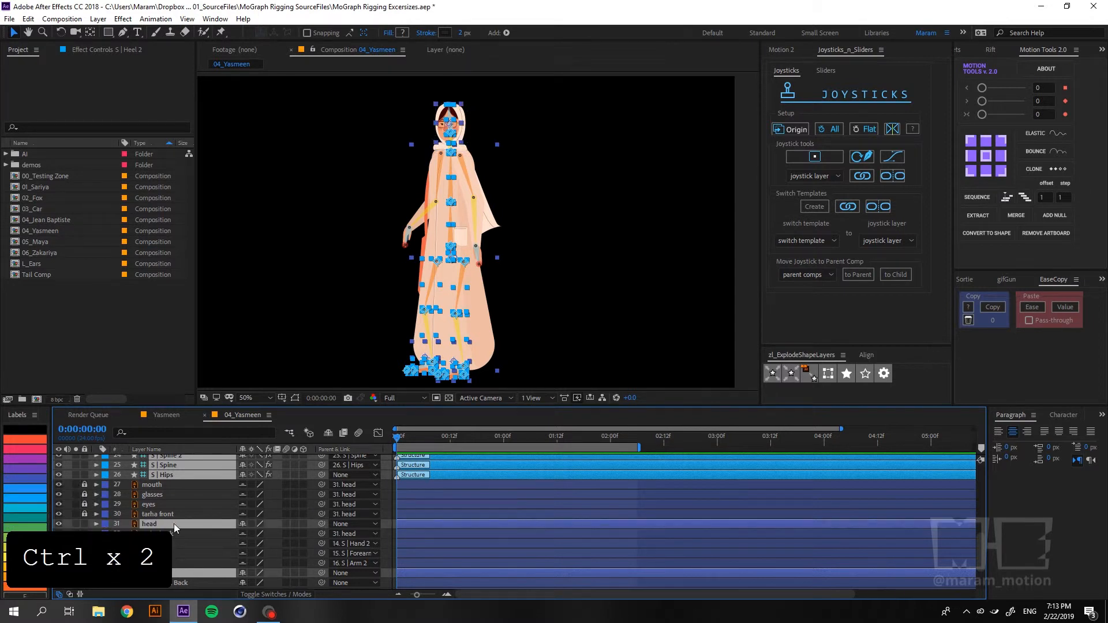
ctrl+click(175, 535)
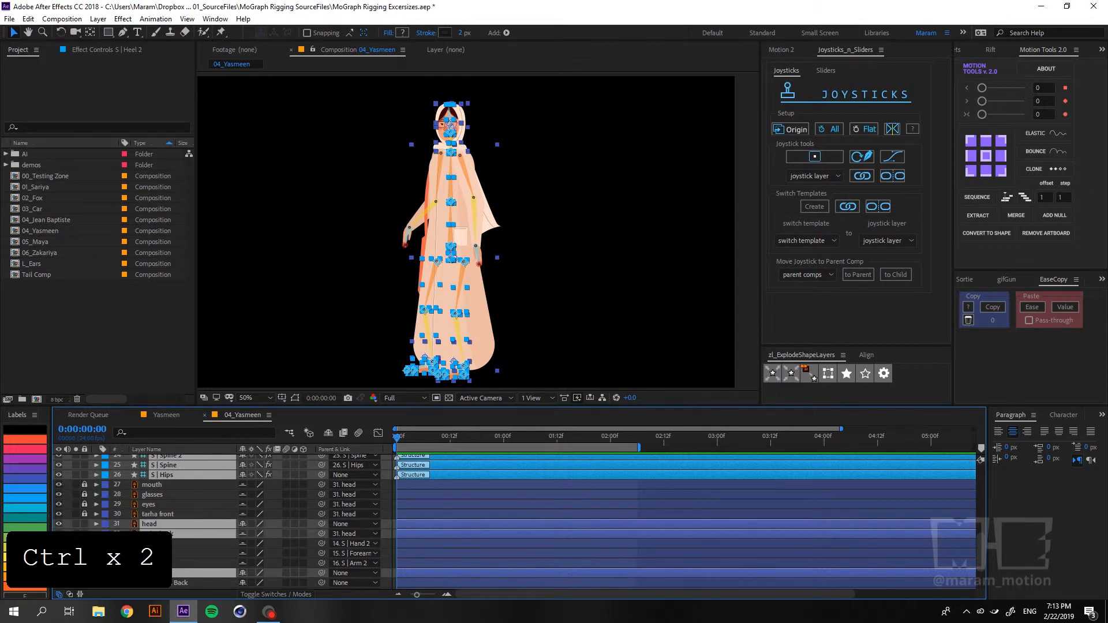
ctrl+click(75, 523)
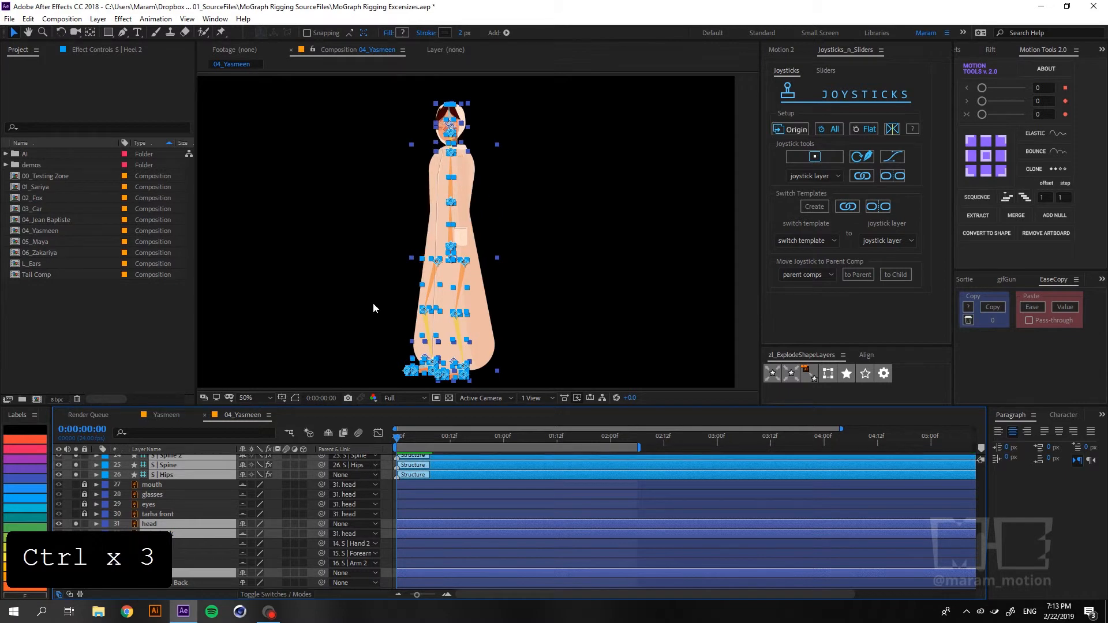
Examine the hips, spine and neck bones that run through the Body artwork.
click(336, 176)
click(468, 149)
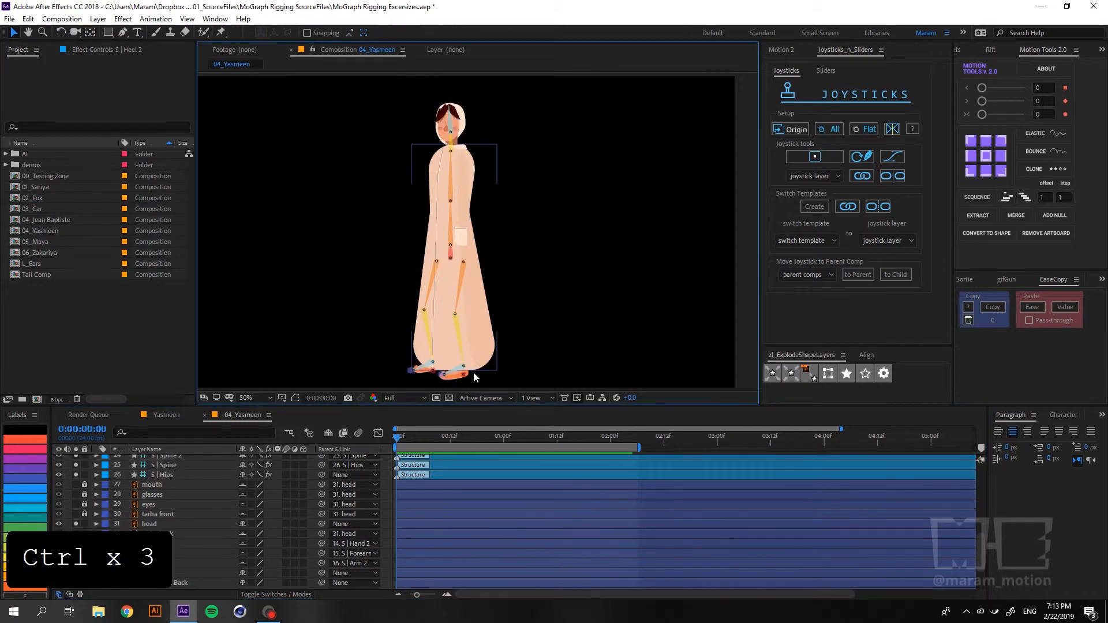
click(451, 254)
shift+click(451, 220)
shift+click(452, 175)
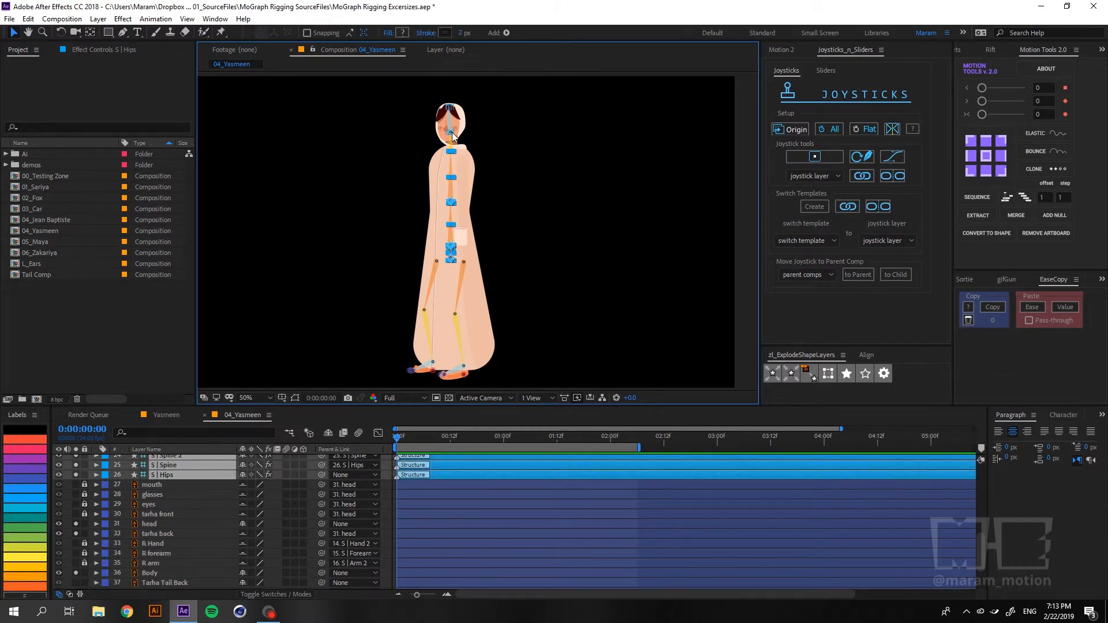
shift+click(451, 141)
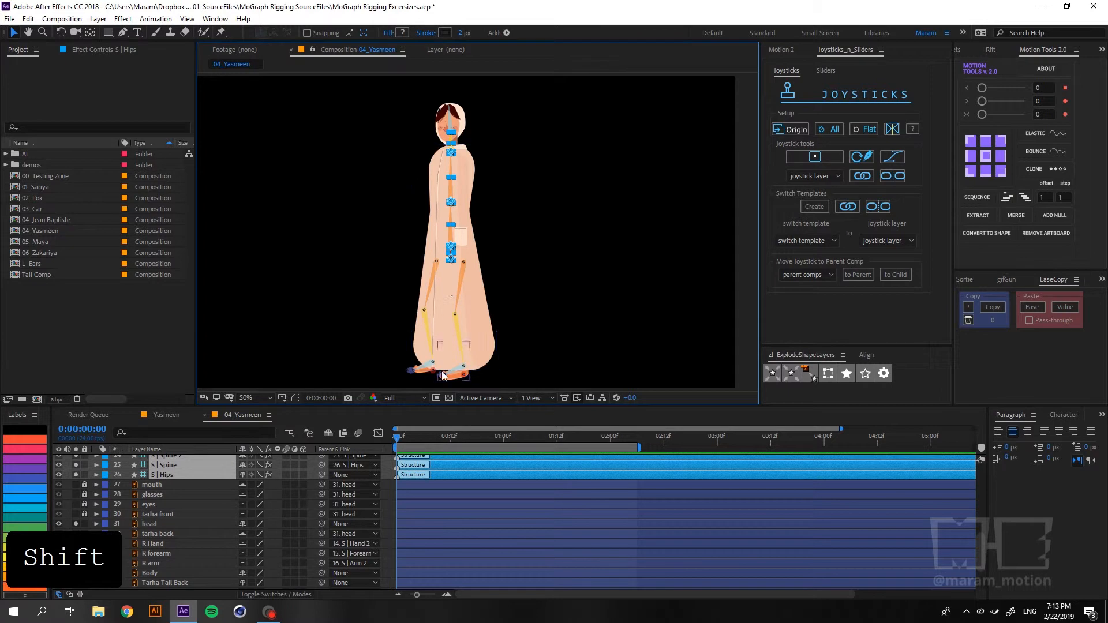
click(534, 316)
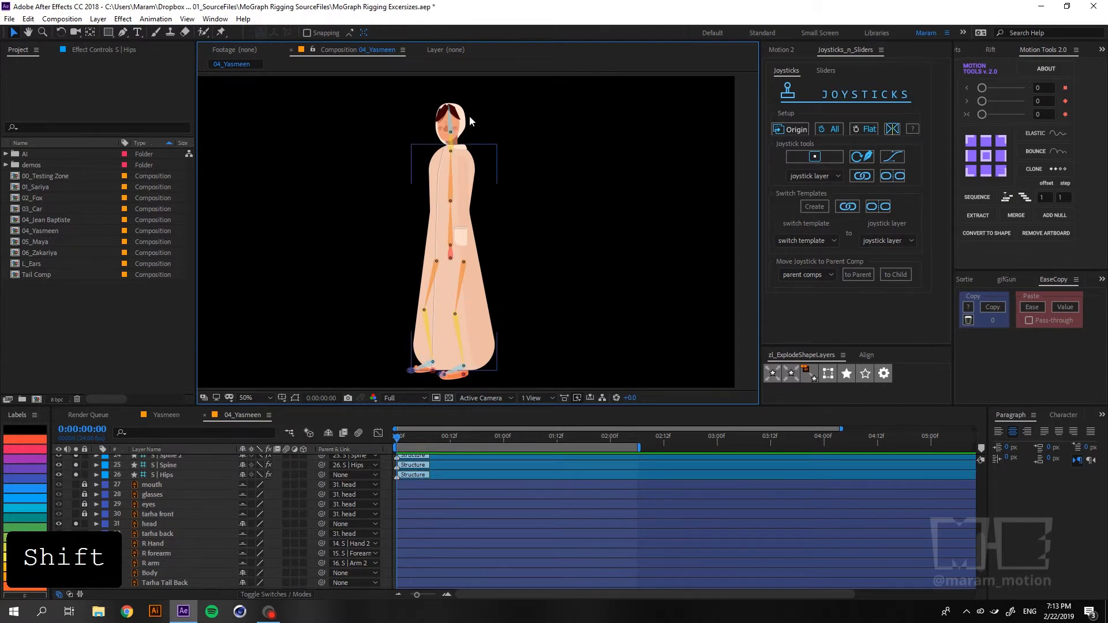
Select the Body layer and toggle its continuous rasterization on and back off.
click(473, 168)
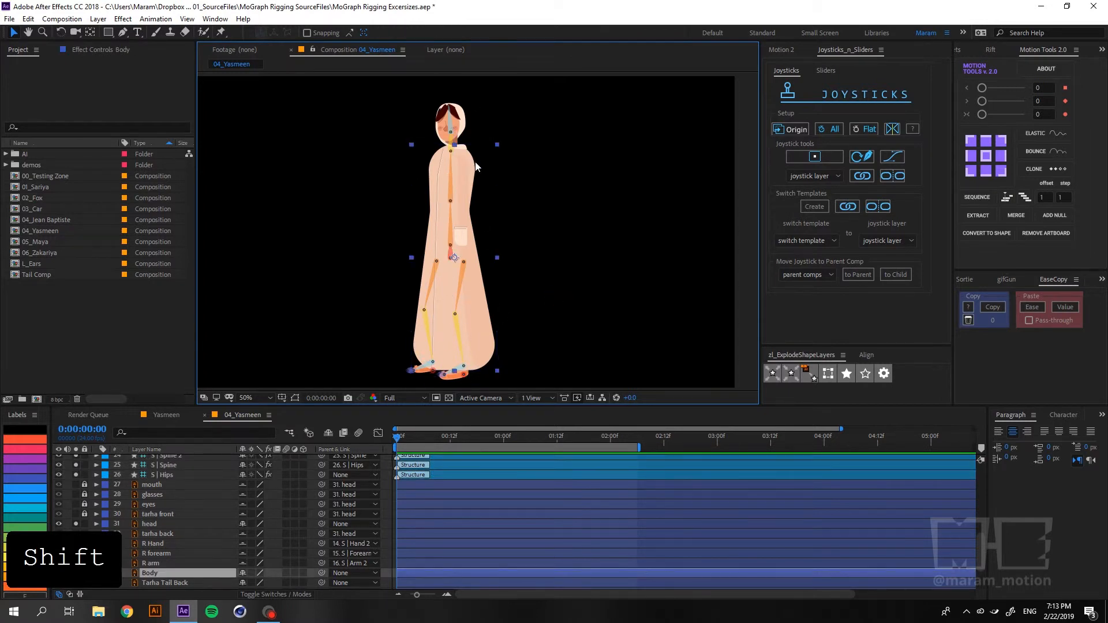
click(161, 576)
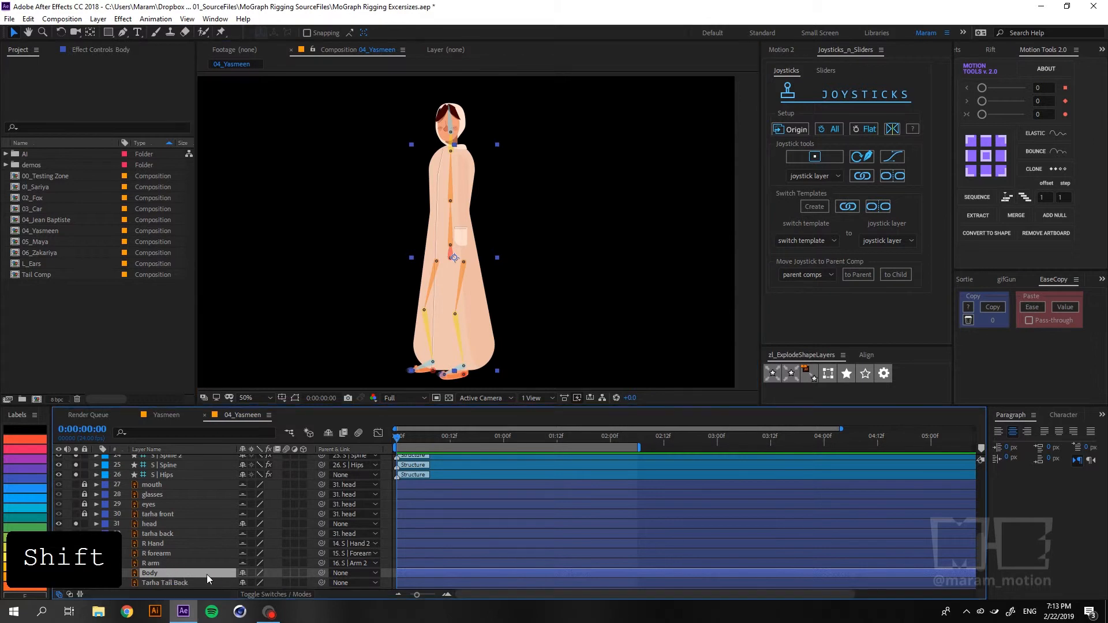
click(251, 573)
click(251, 573)
Place puppet pins on the Body layer at the hips, lower spine, upper spine and neck joints.
scroll(276, 217, up, 2)
key(space)
drag(296, 219, 346, 264)
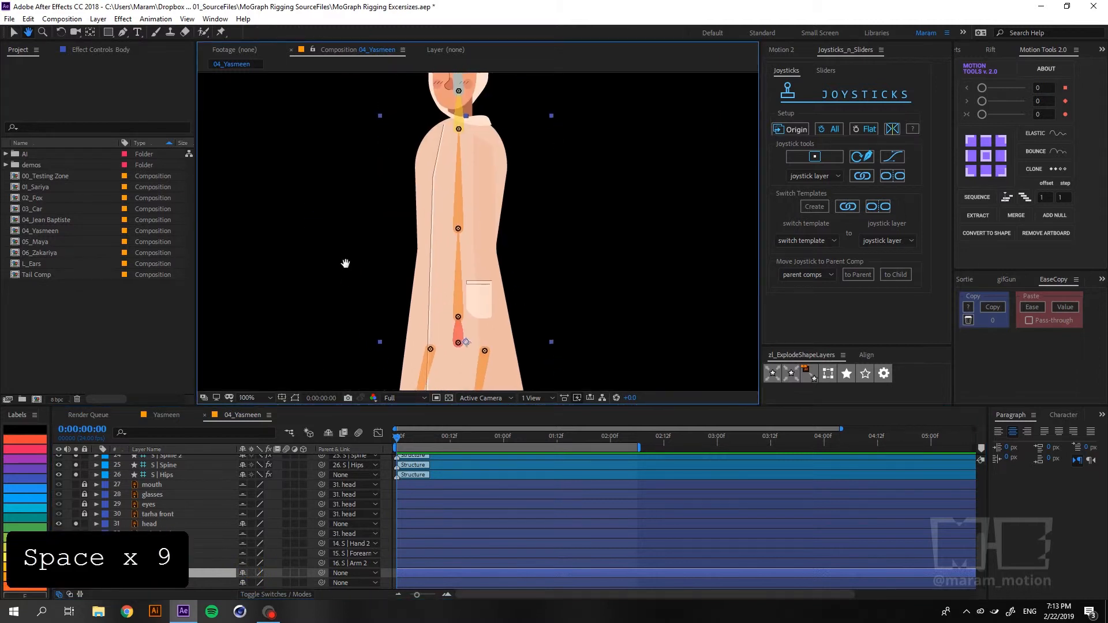
click(220, 31)
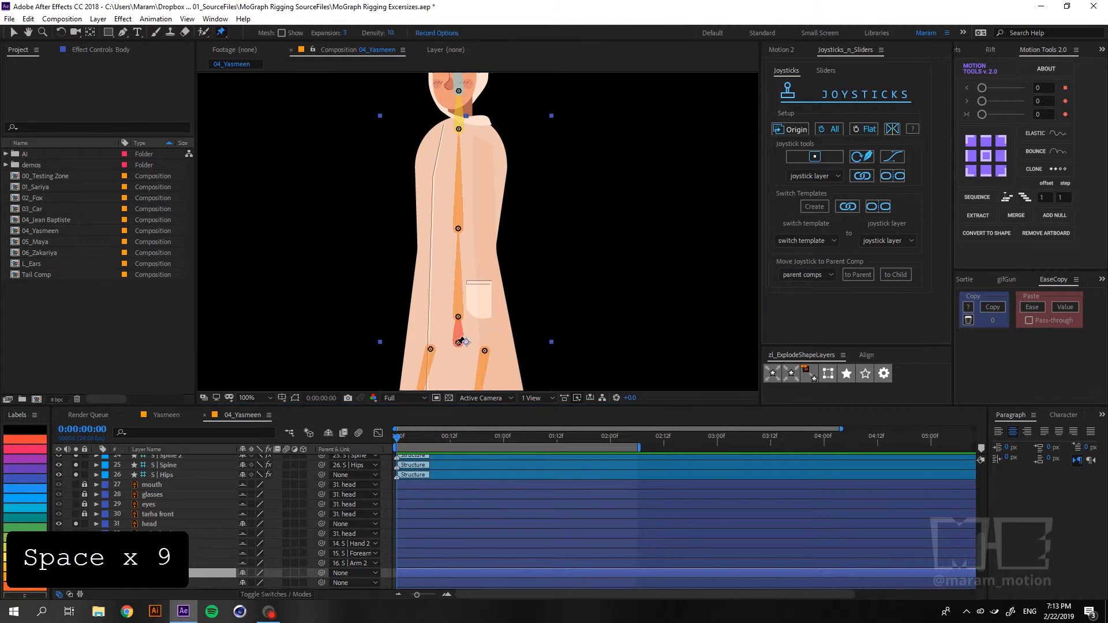
click(458, 343)
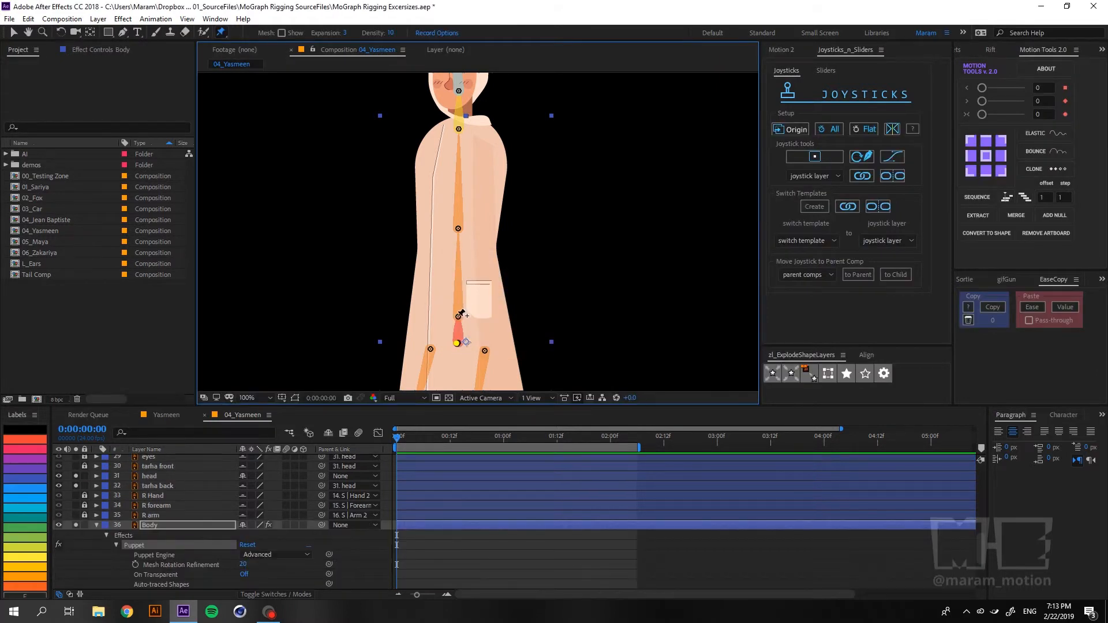
click(459, 317)
click(459, 227)
click(459, 129)
drag(469, 139, 492, 138)
key(ctrl+z)
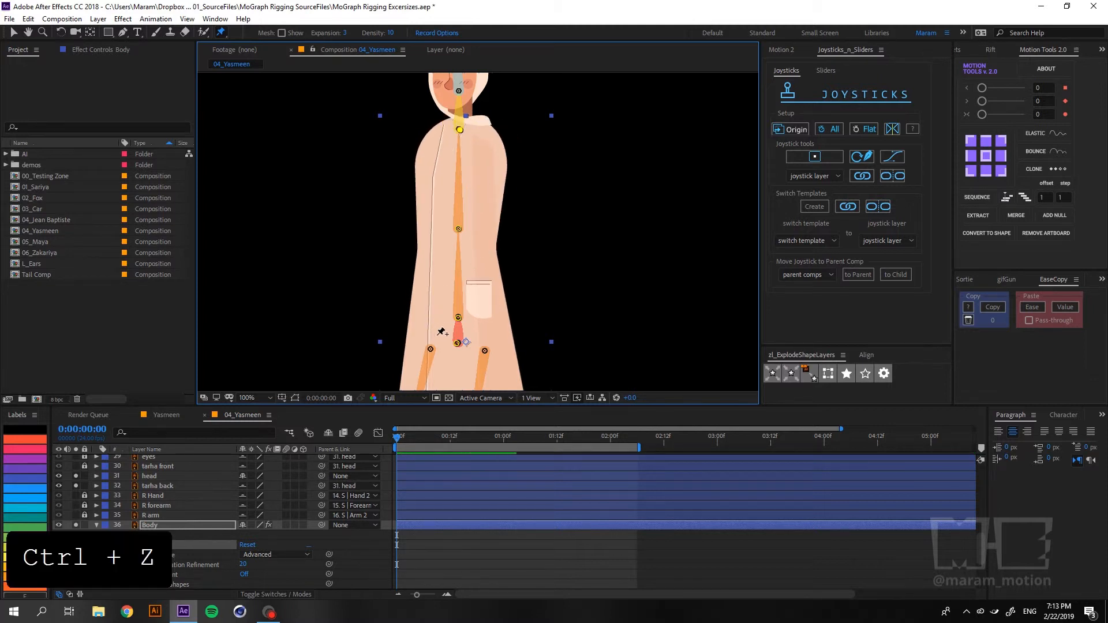
Add puppet pins to the Body layer at the thigh, knee and ankle joints of both legs.
drag(460, 344, 464, 111)
key(space)
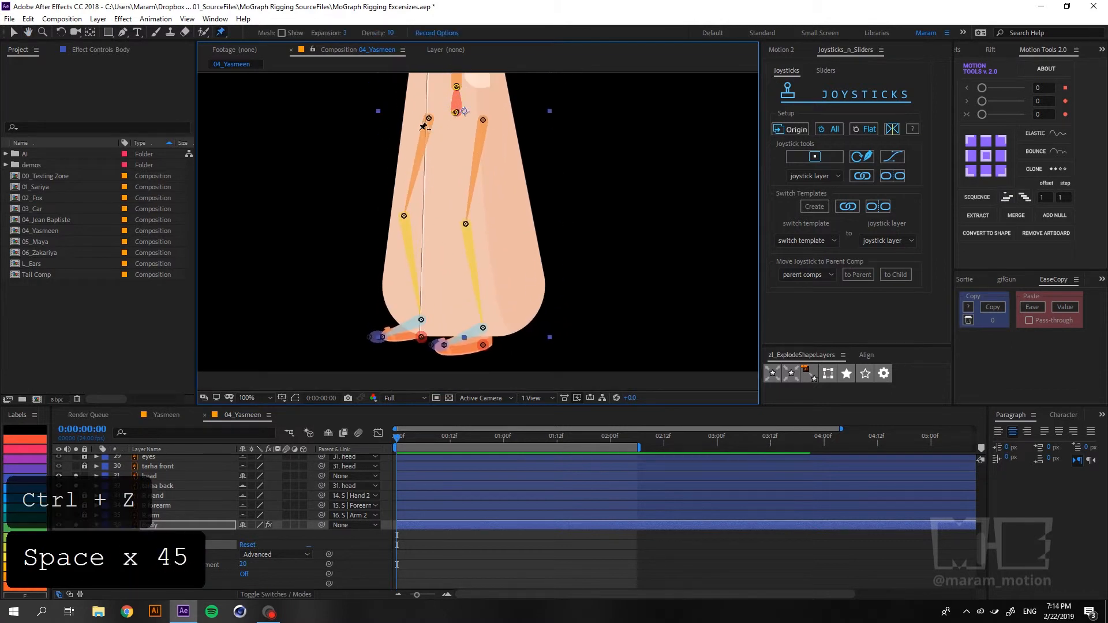
click(429, 117)
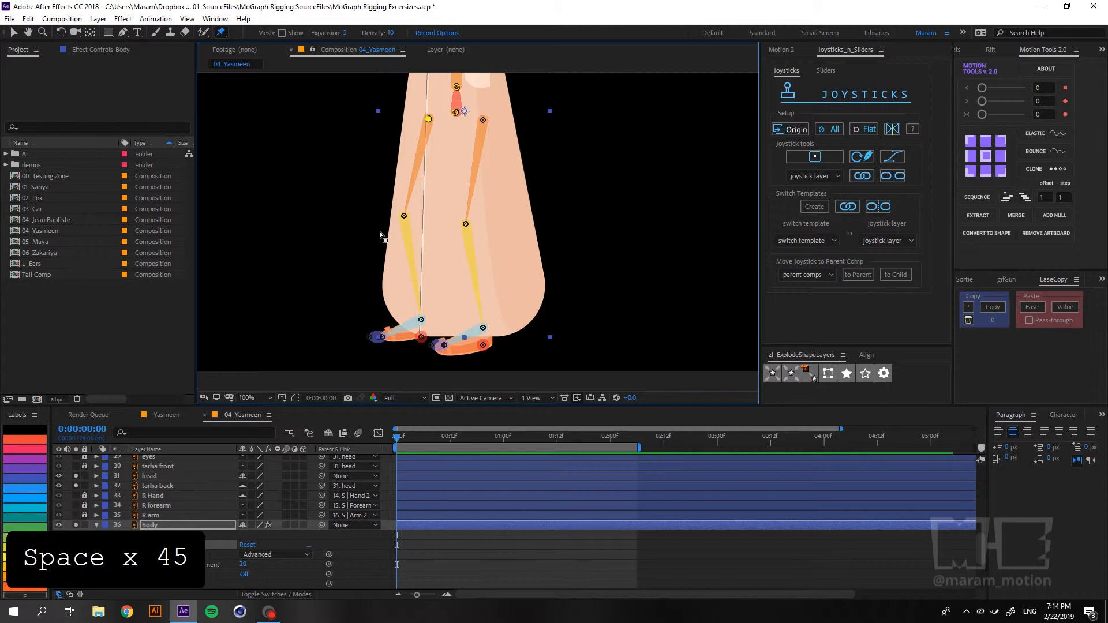
click(406, 215)
click(422, 320)
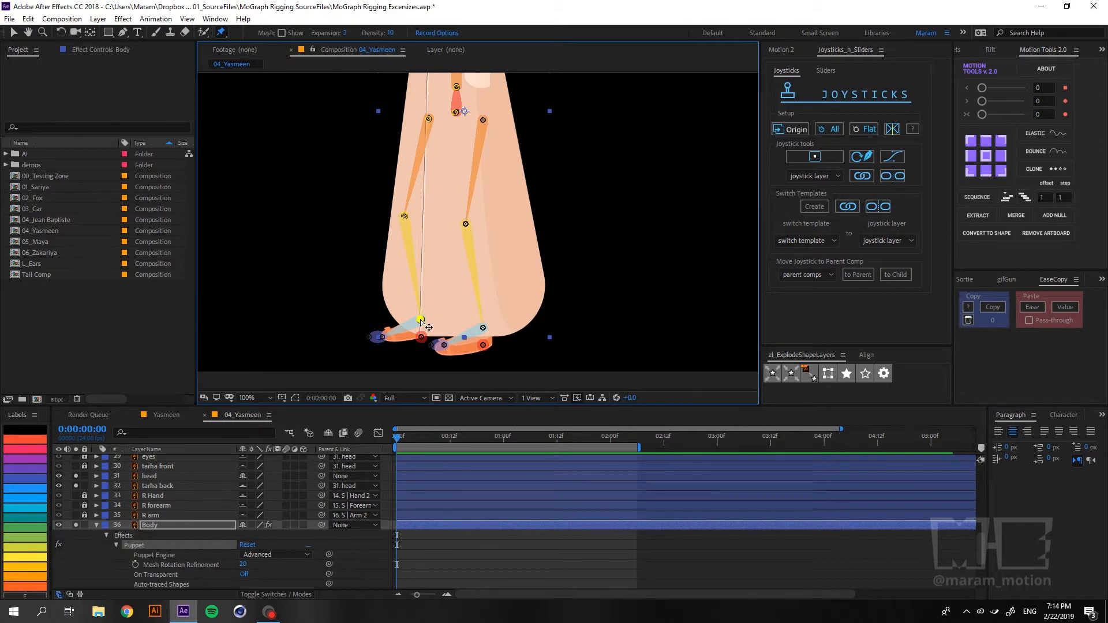
click(488, 119)
click(476, 233)
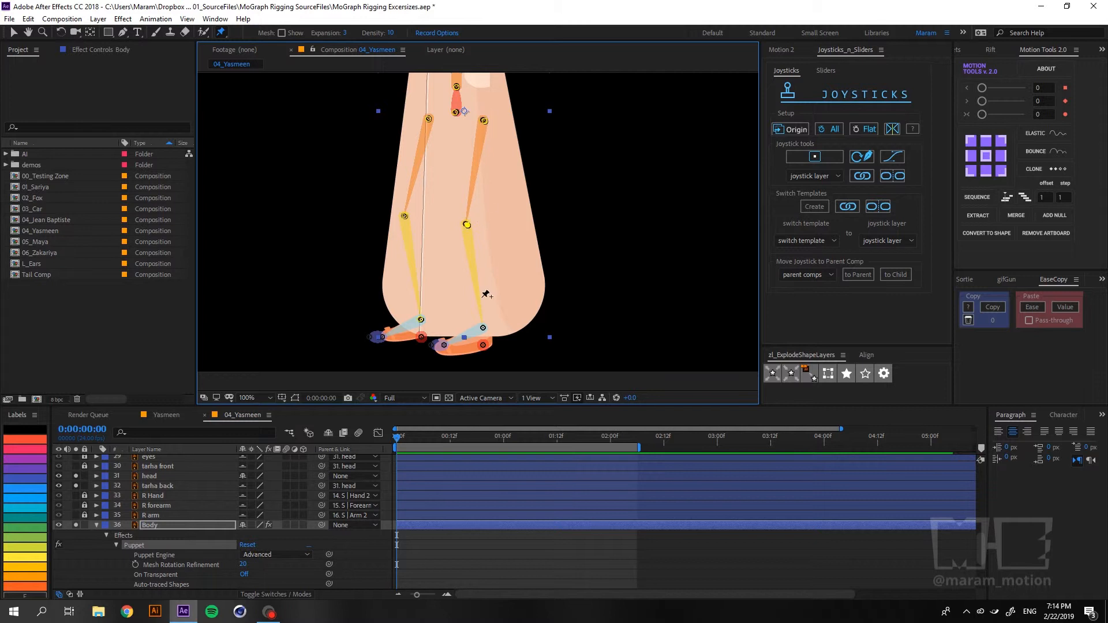
click(483, 327)
Select the hips pin and reveal the Body layer's keyframed puppet pin positions in the timeline.
scroll(481, 183, down, 1)
key(space)
drag(466, 179, 480, 272)
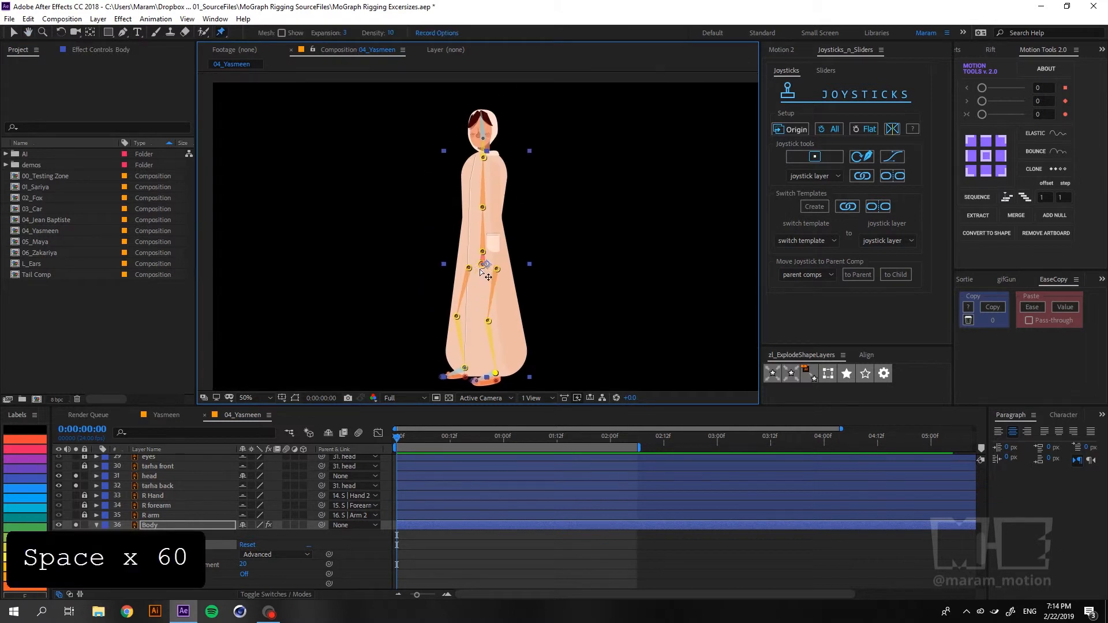
click(481, 267)
key(u)
scroll(216, 554, down, 3)
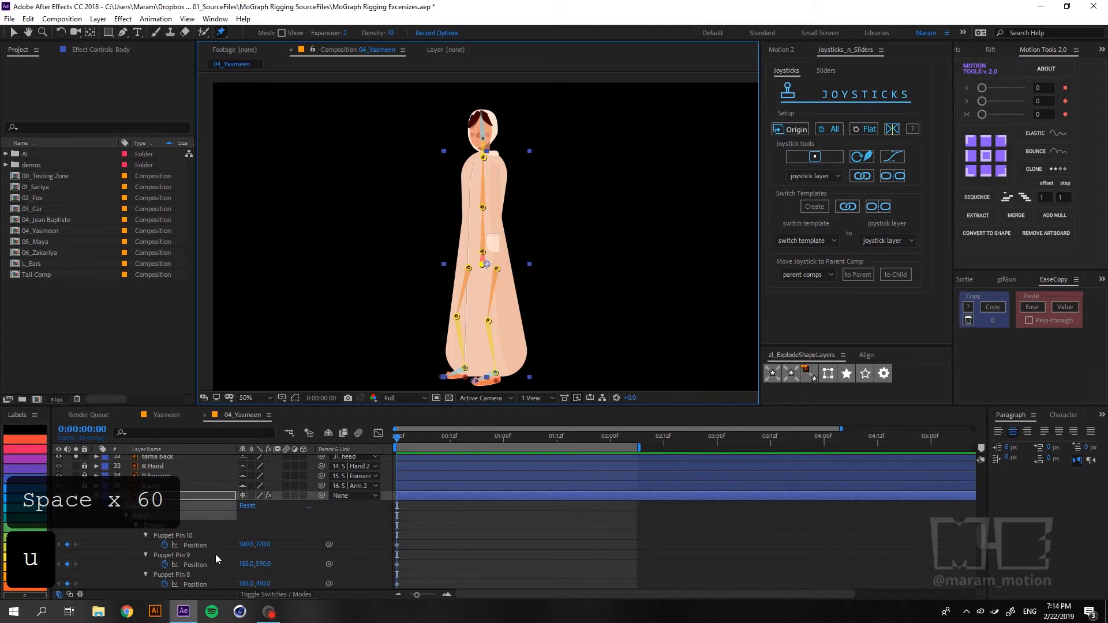
scroll(216, 553, down, 3)
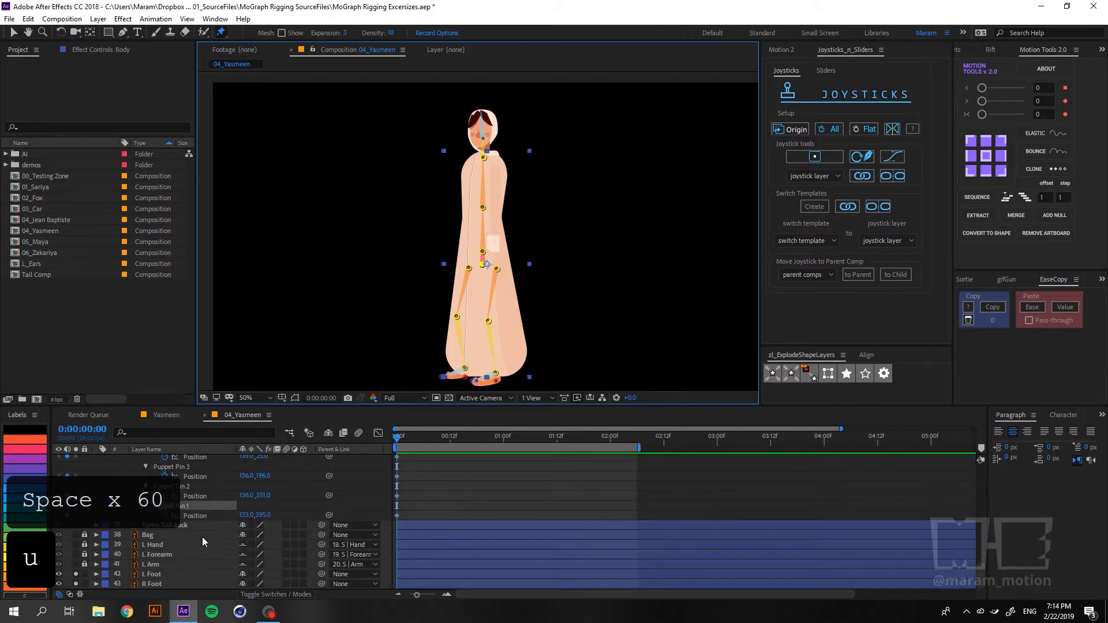
Rename Puppet Pin 1 as hips.
click(182, 506)
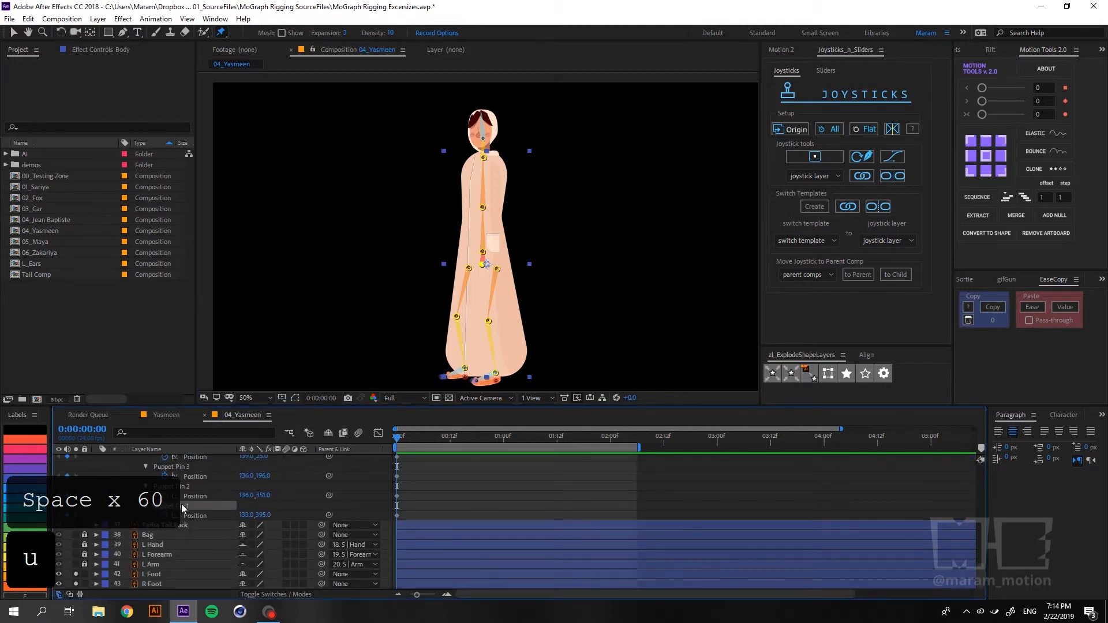
key(Return)
text(hips\)
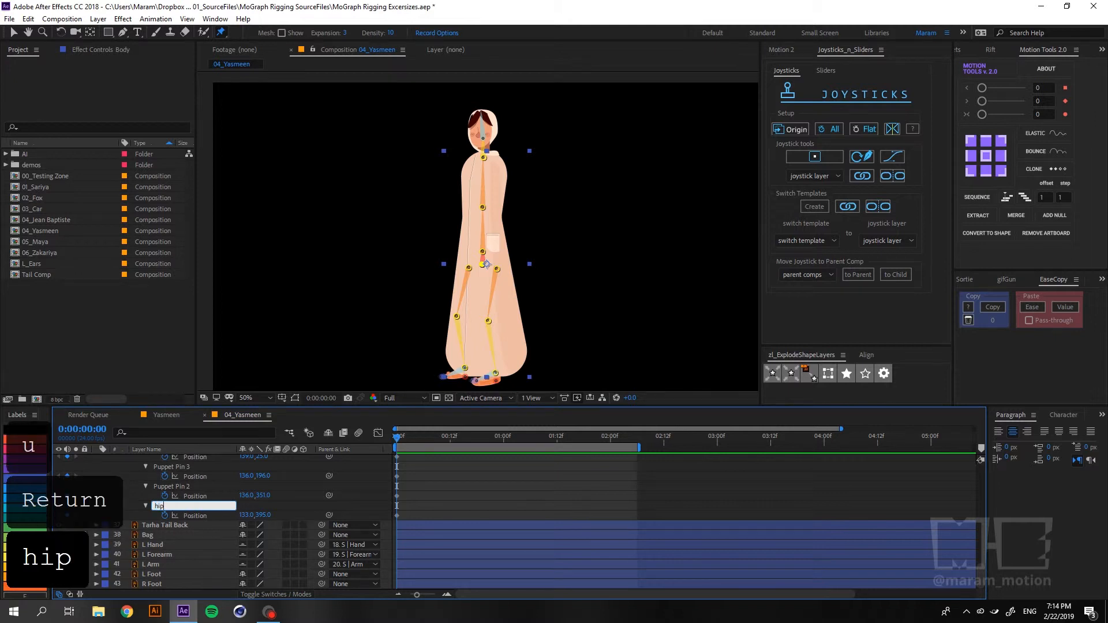
key(Return)
key(Return)
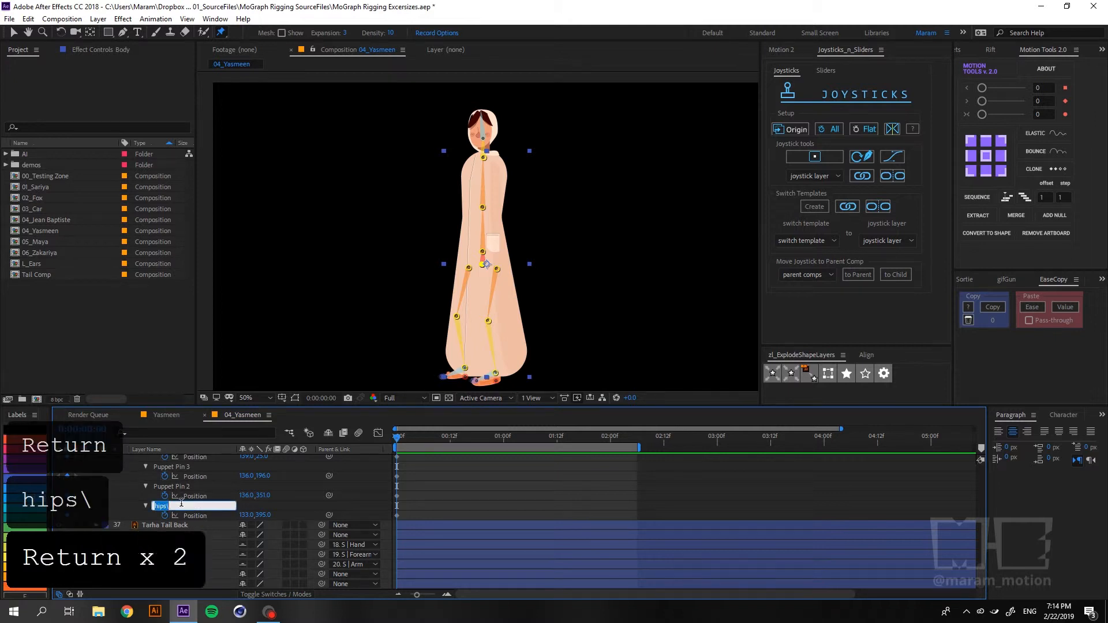
key(Right)
key(BackSpace)
key(Return)
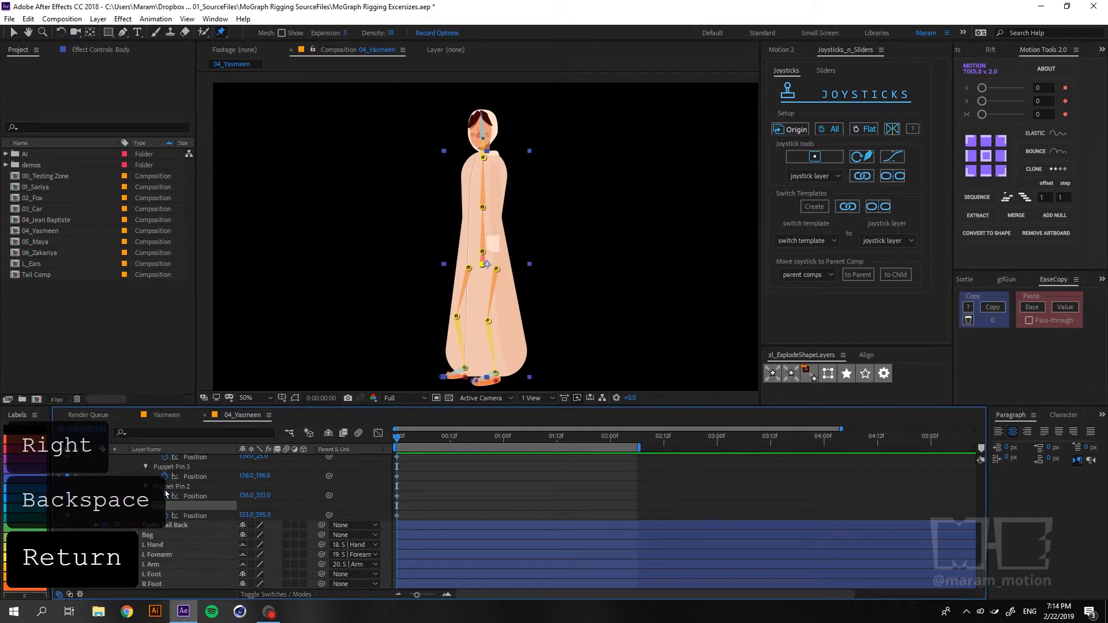
Rename Puppet Pin 2 as spine and Puppet Pin 3 as spine2.
click(165, 488)
key(Return)
text(spine)
key(Return)
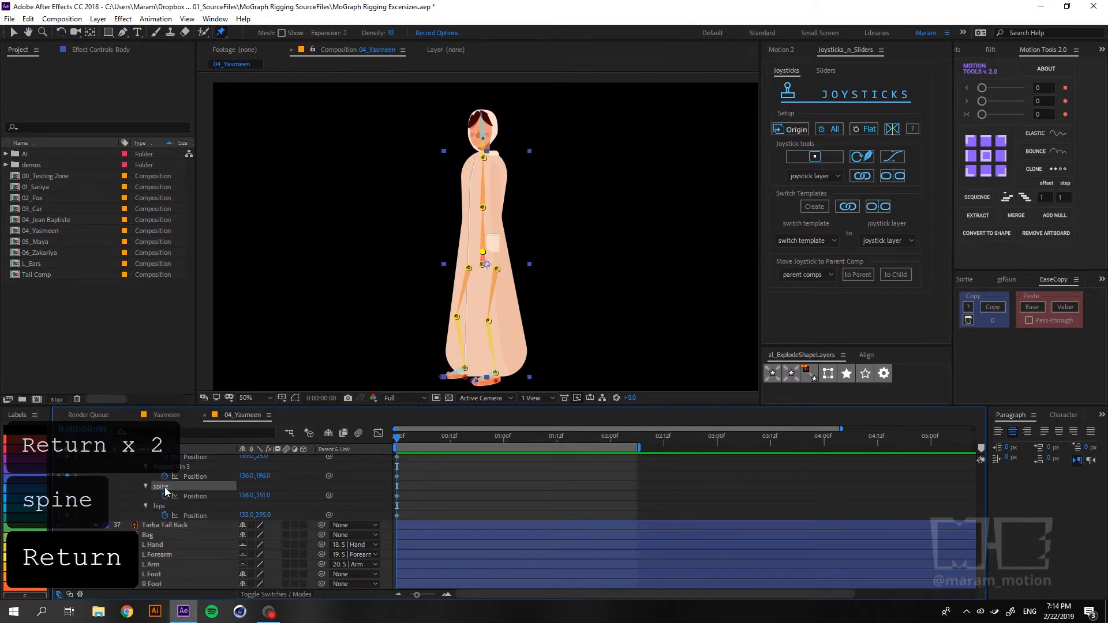
click(161, 471)
key(Return)
text(s)
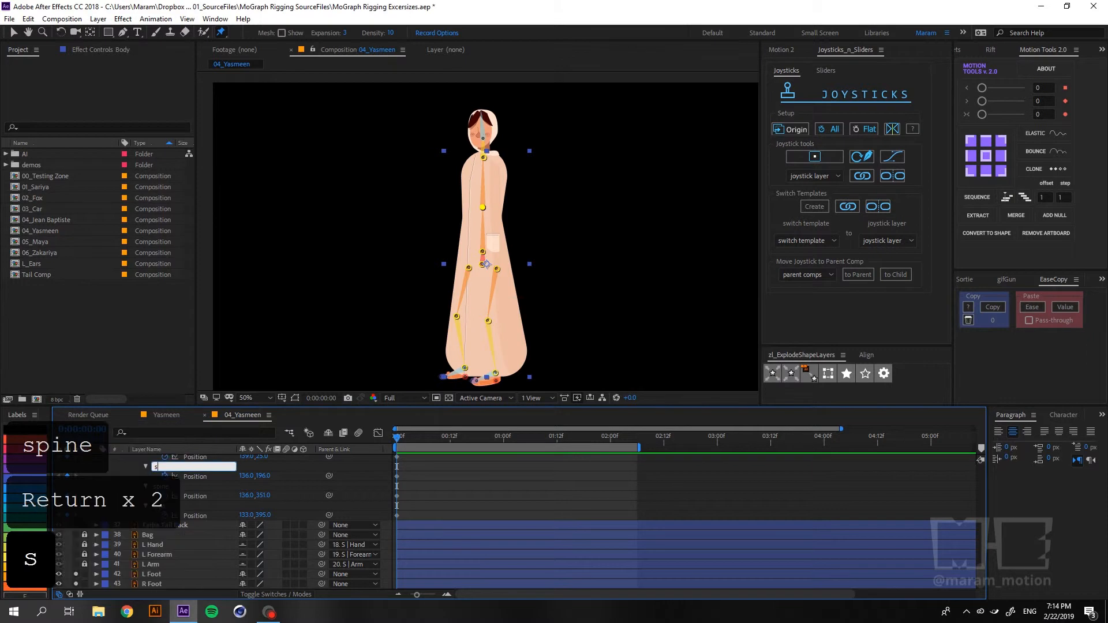
text(pine2)
key(Return)
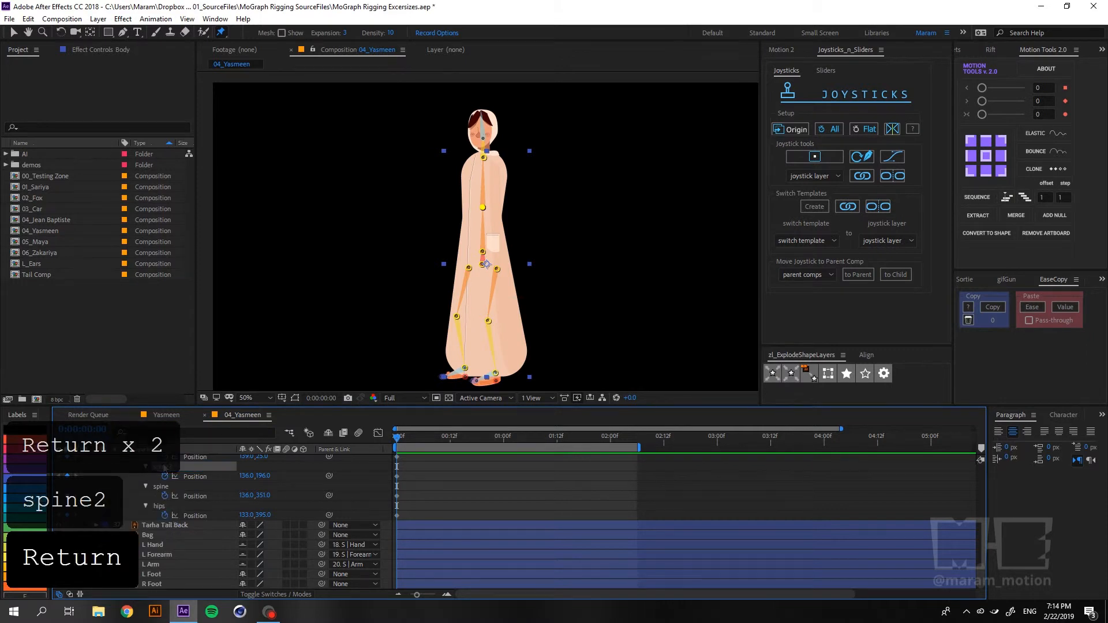
Rename Puppet Pin 4 as neck pin.
scroll(166, 477, up, 2)
click(180, 505)
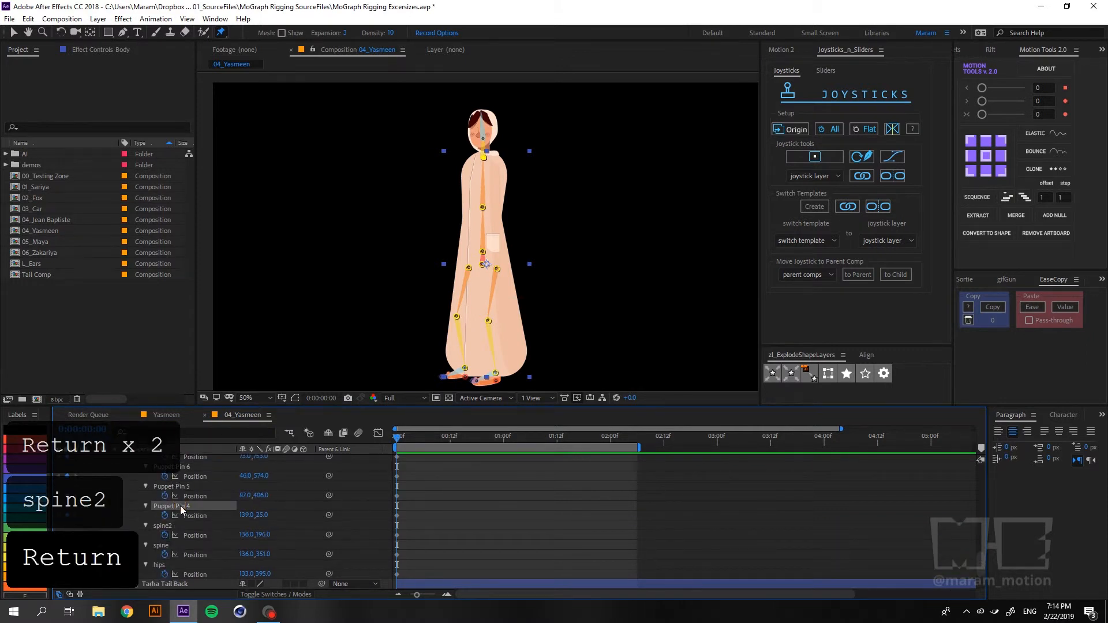
key(Return)
text(neck p)
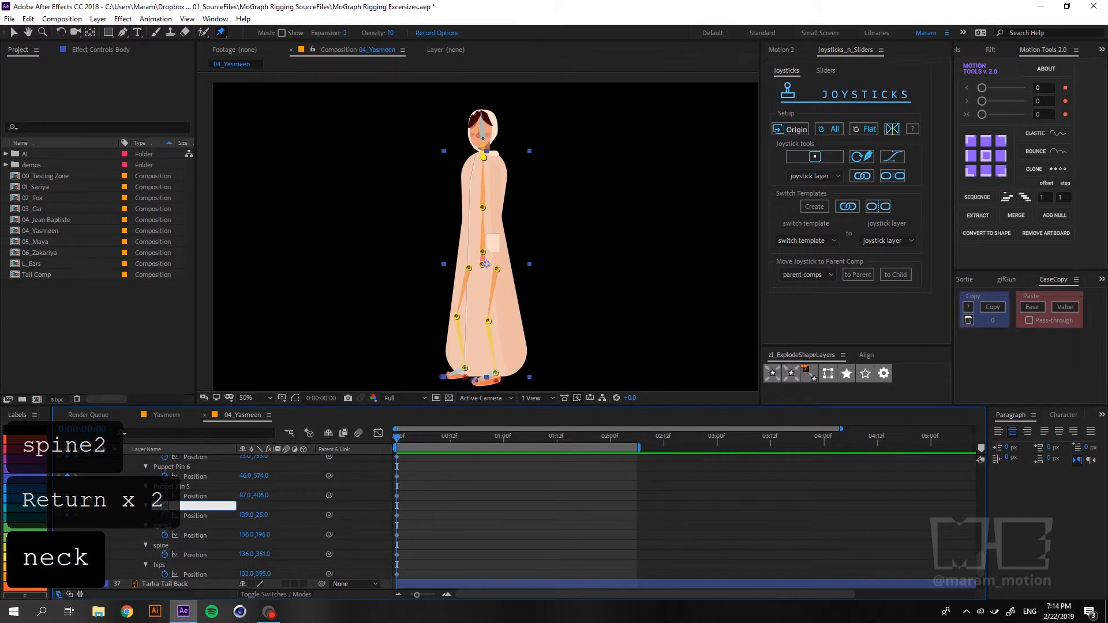
text(in')
key(BackSpace)
key(Return)
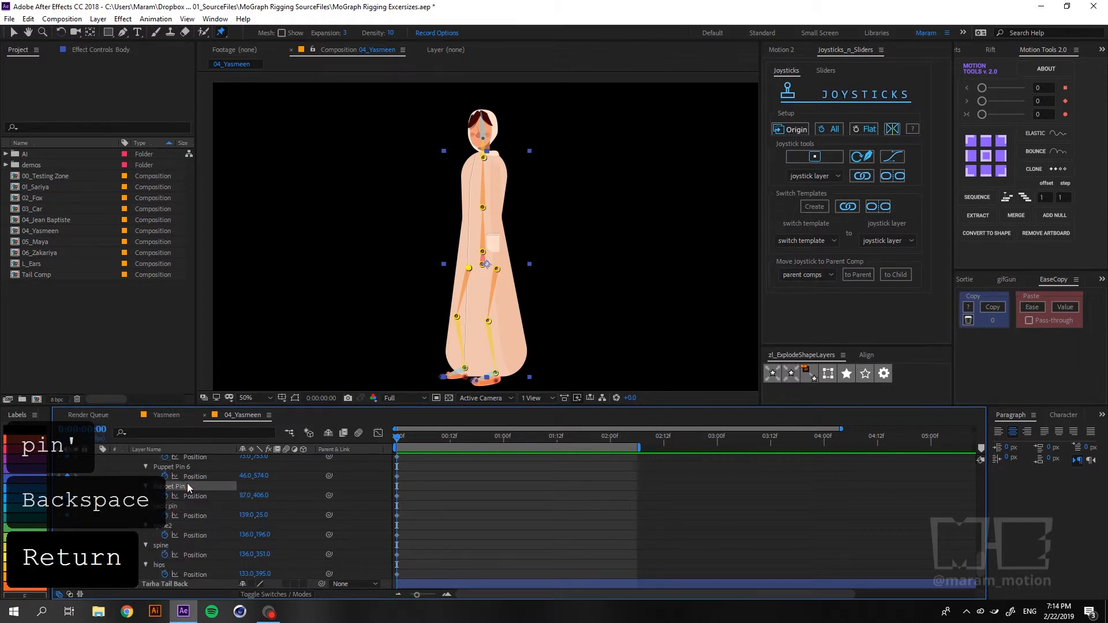
Rename Puppet Pin 5 as L thigh and Puppet Pin 6 as L knee.
key(Return)
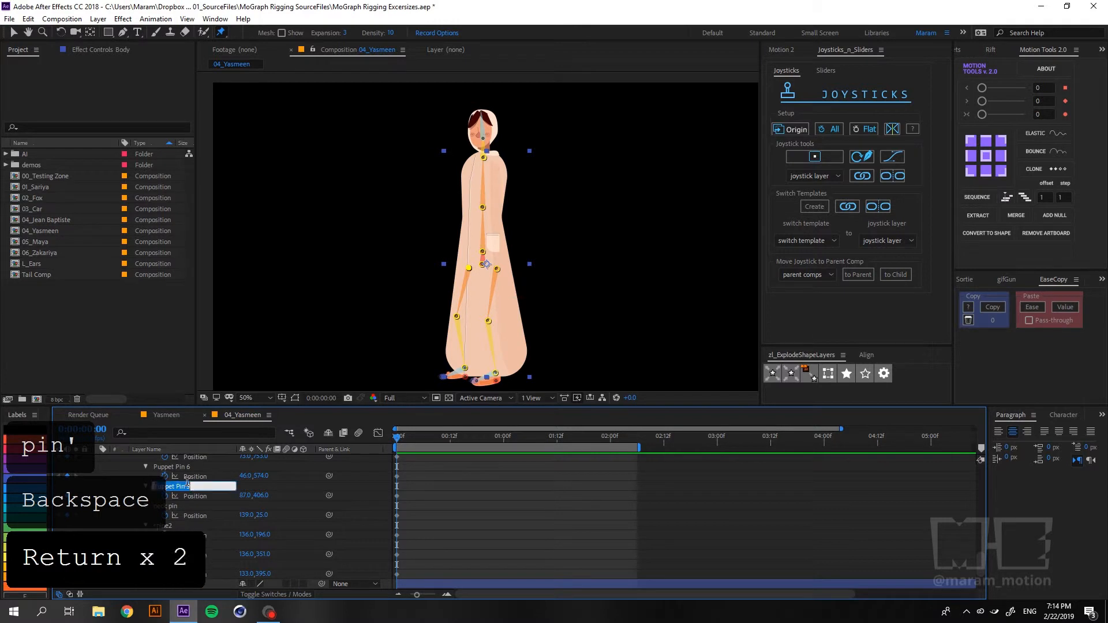
text(L thigh)
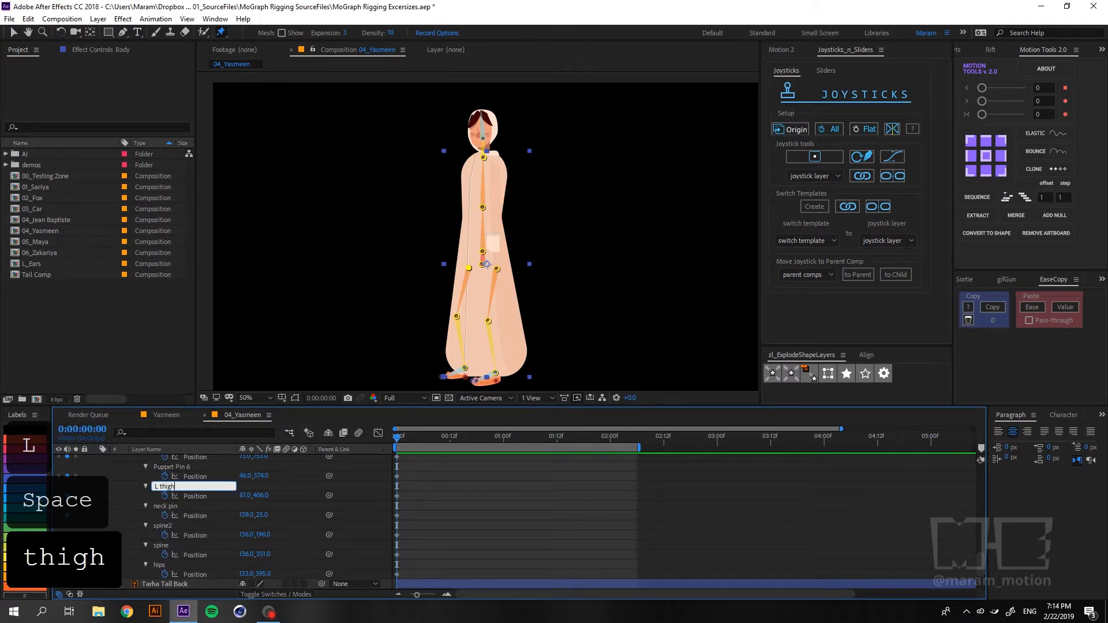
click(176, 465)
key(Return)
text(L knee)
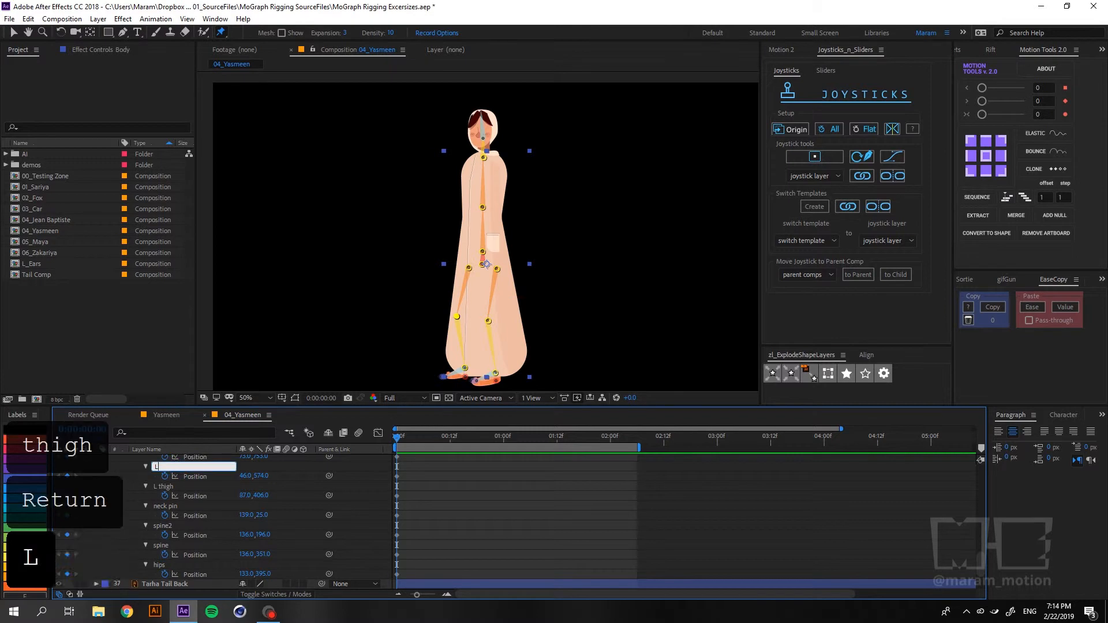
key(Return)
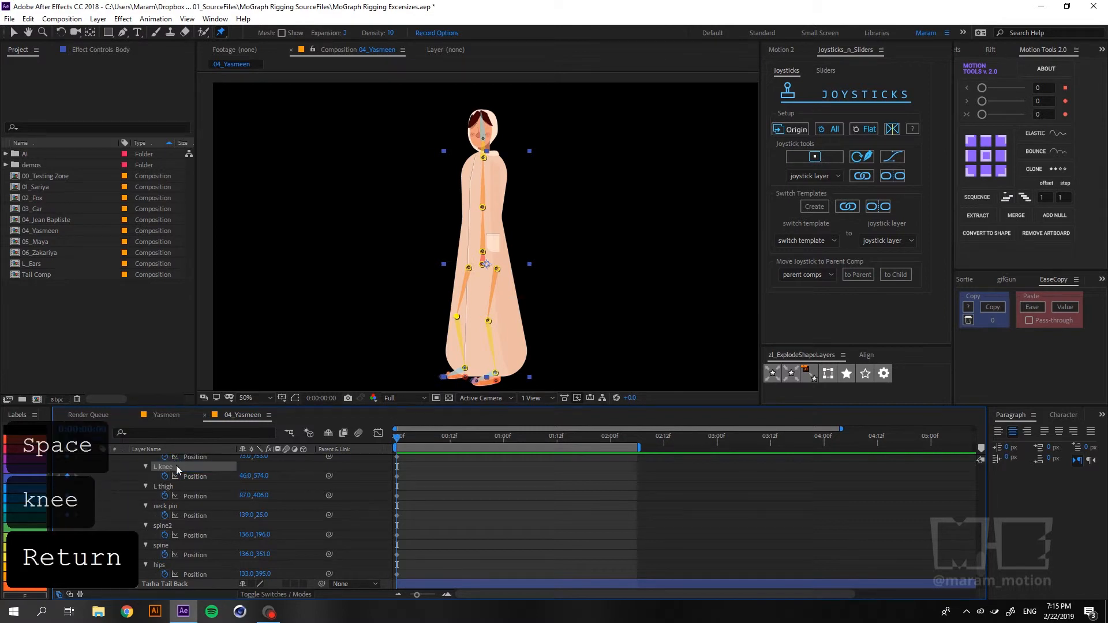
Rename Puppet Pin 7 on the Body layer as L ankle.
scroll(175, 465, up, 5)
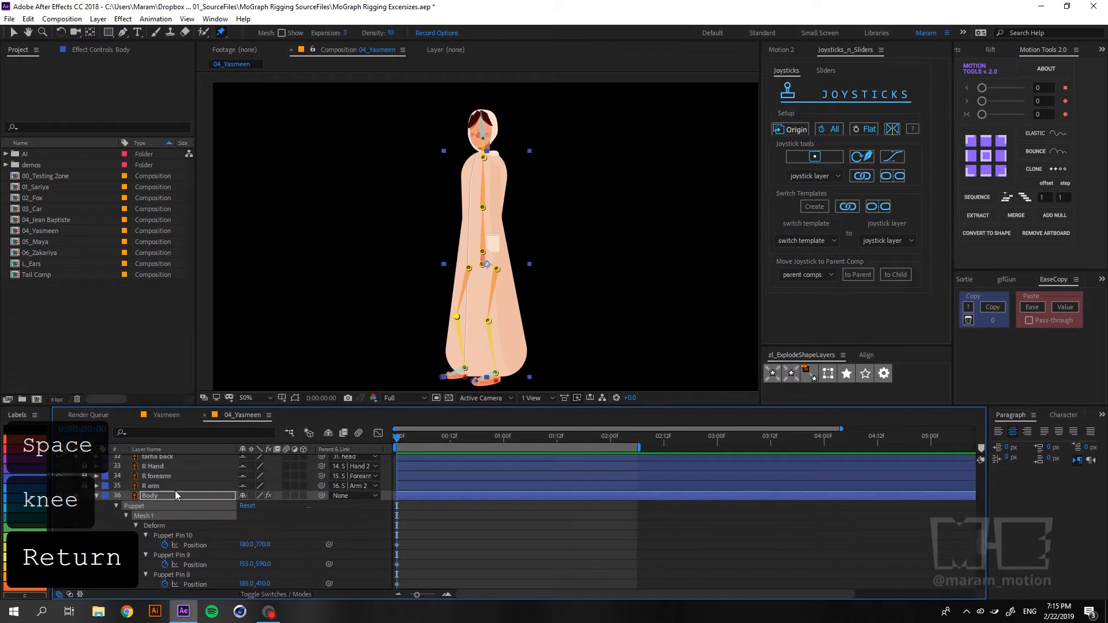
click(174, 565)
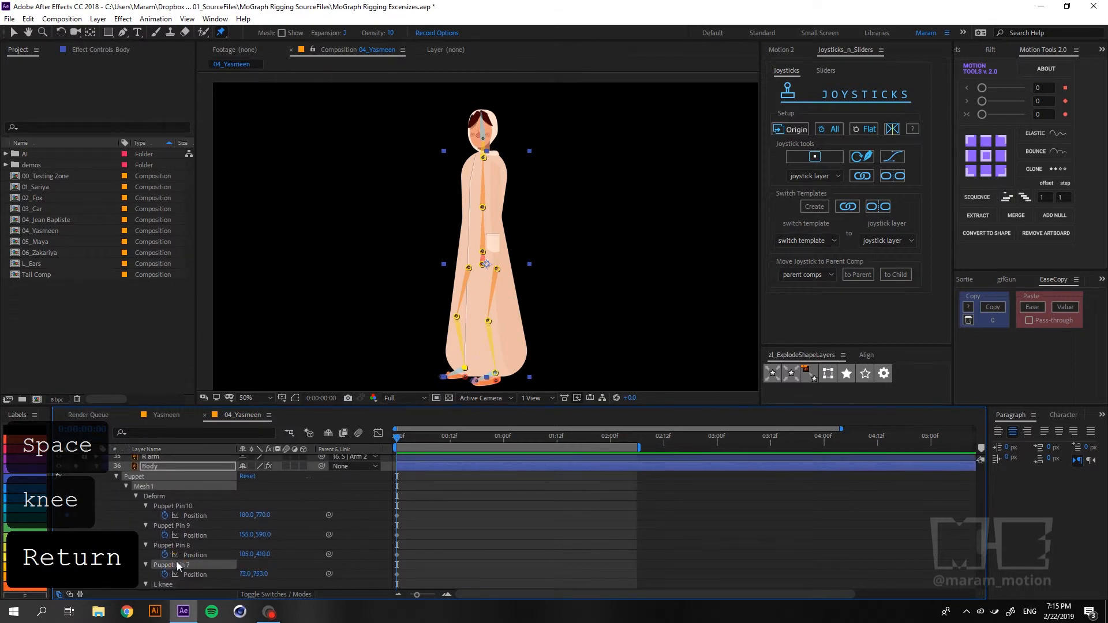
key(Return)
text(L)
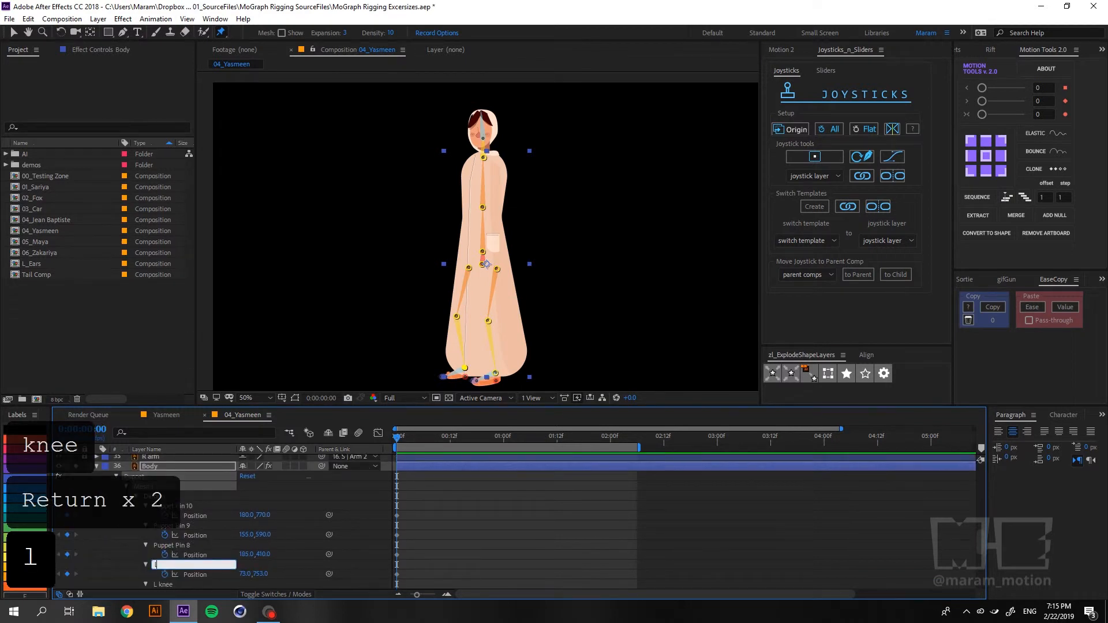
key(BackSpace)
text(L a)
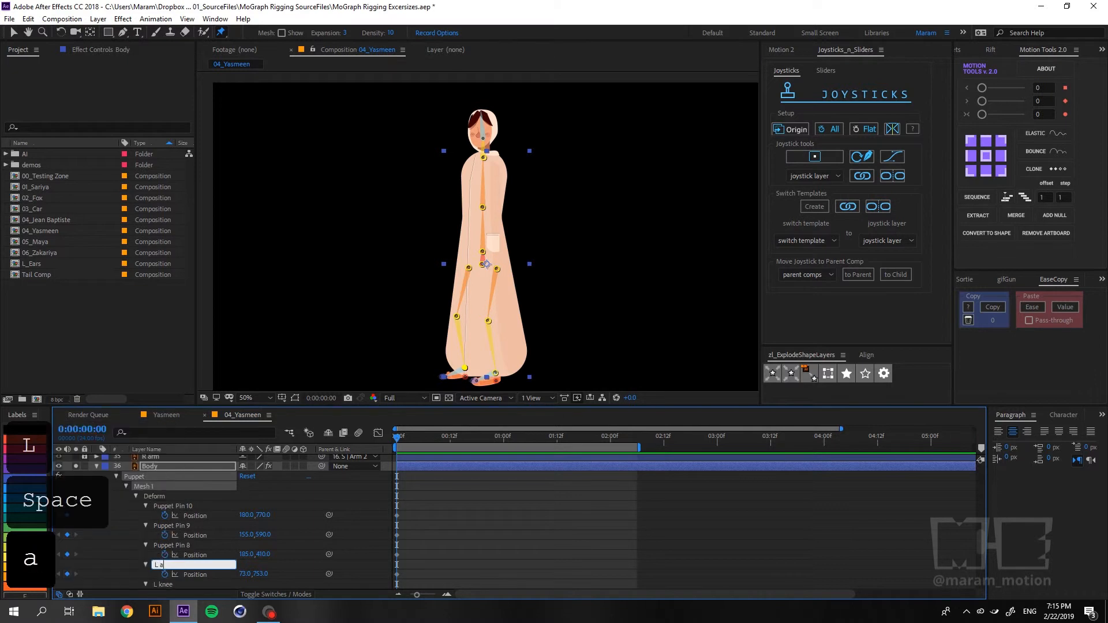
text(nkle)
key(Return)
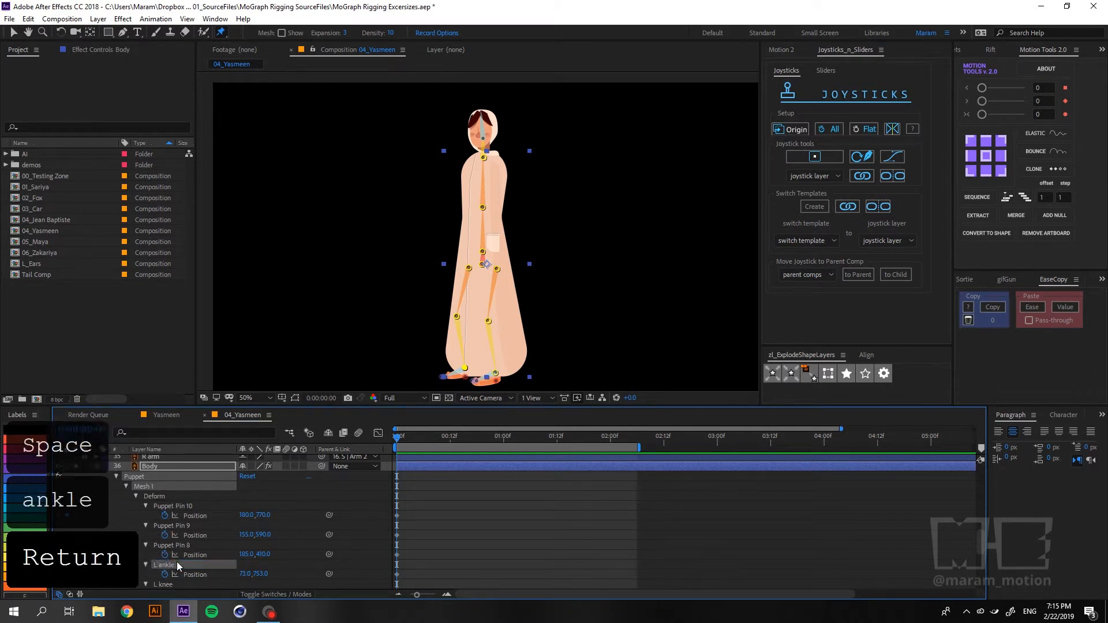
Rename Puppet Pin 8 as R thigh and Puppet Pin 9 as R knee.
click(185, 549)
key(Return)
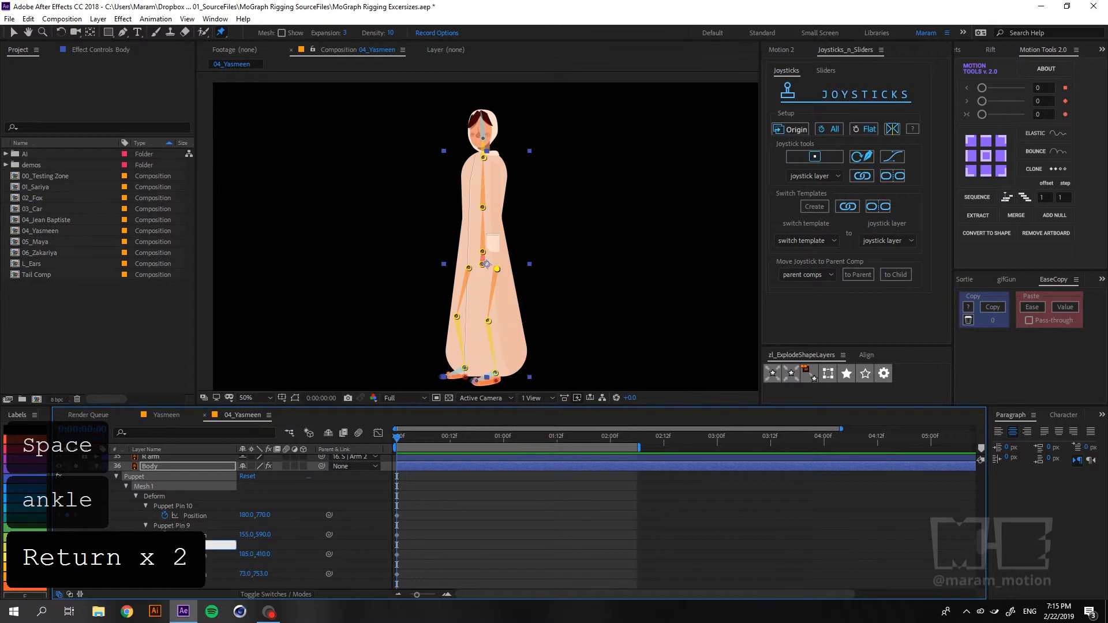
text(R thigh)
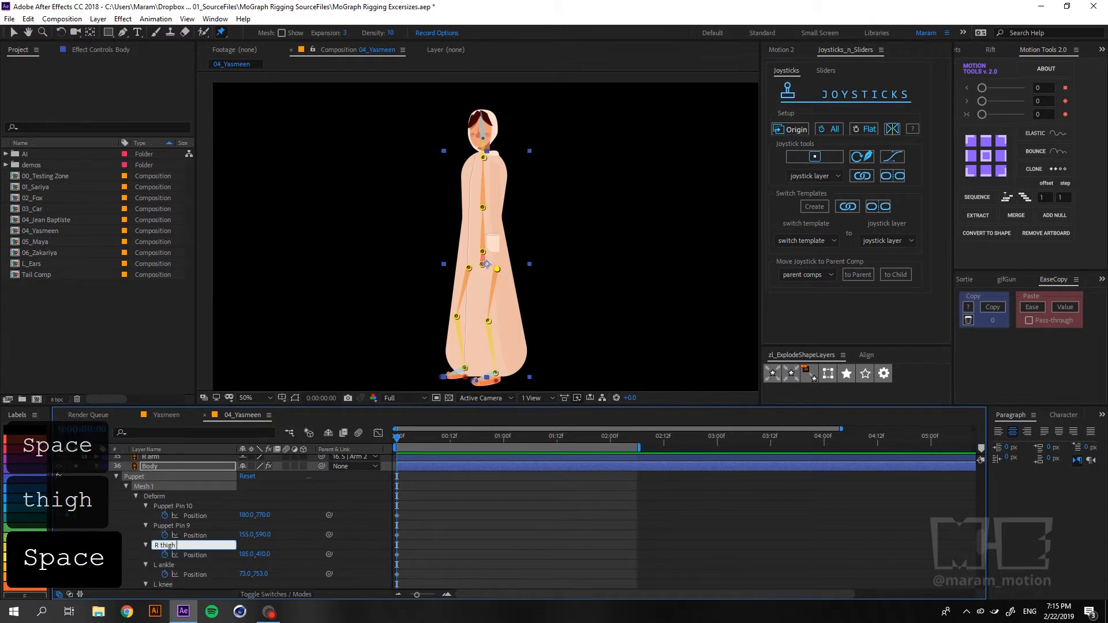
click(188, 526)
key(Return)
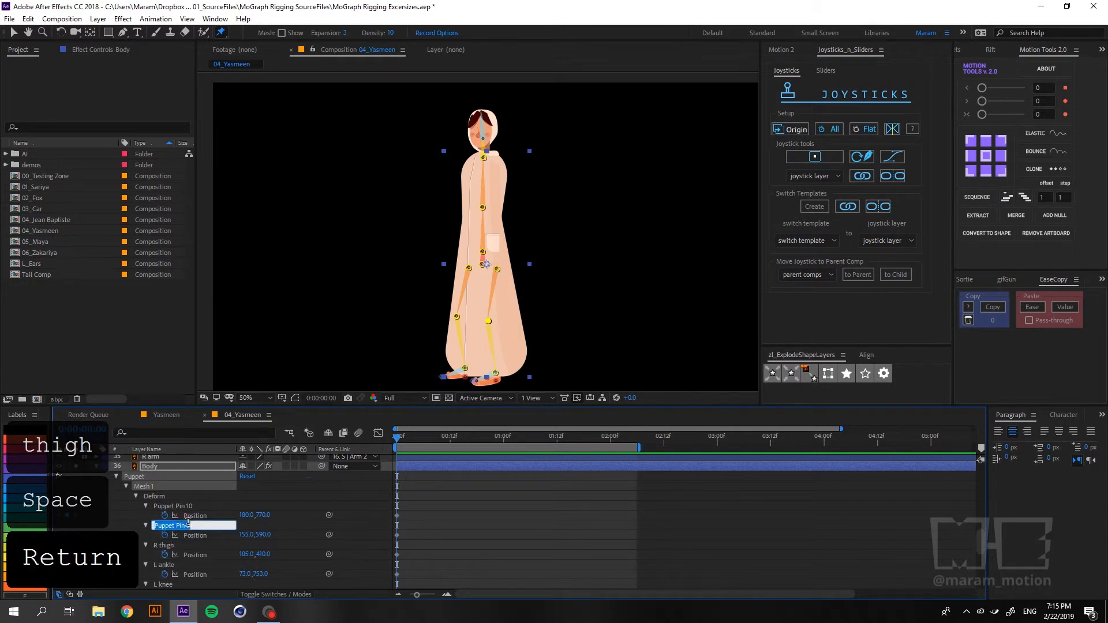
text(R knee)
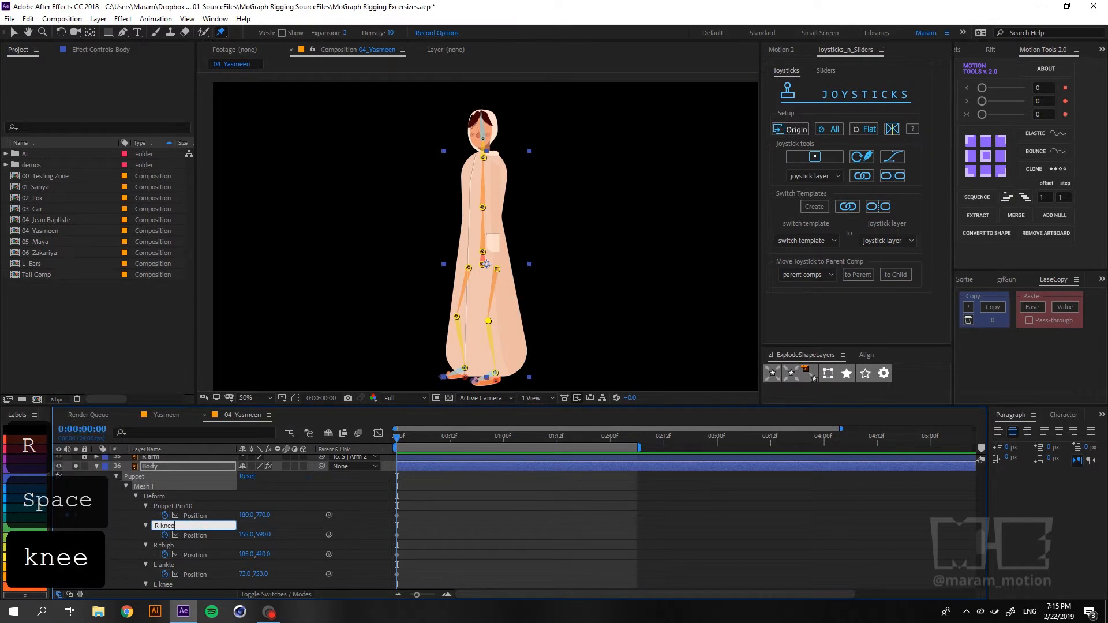
Rename Puppet Pin 10 as R ankle and save the project.
scroll(195, 511, down, 3)
click(191, 477)
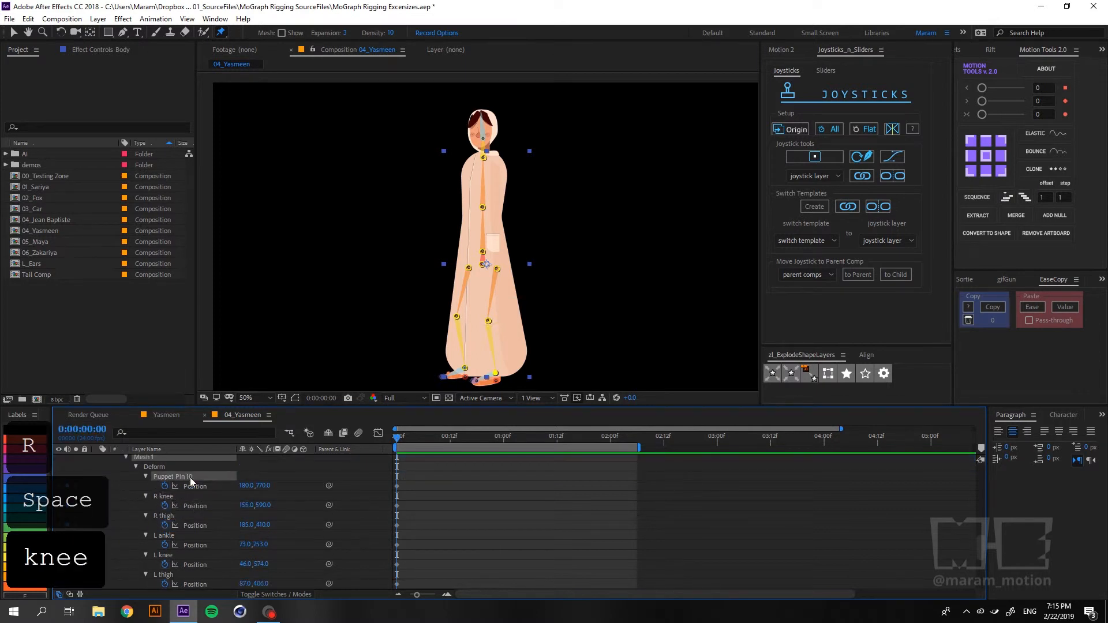
key(Return)
text(R )
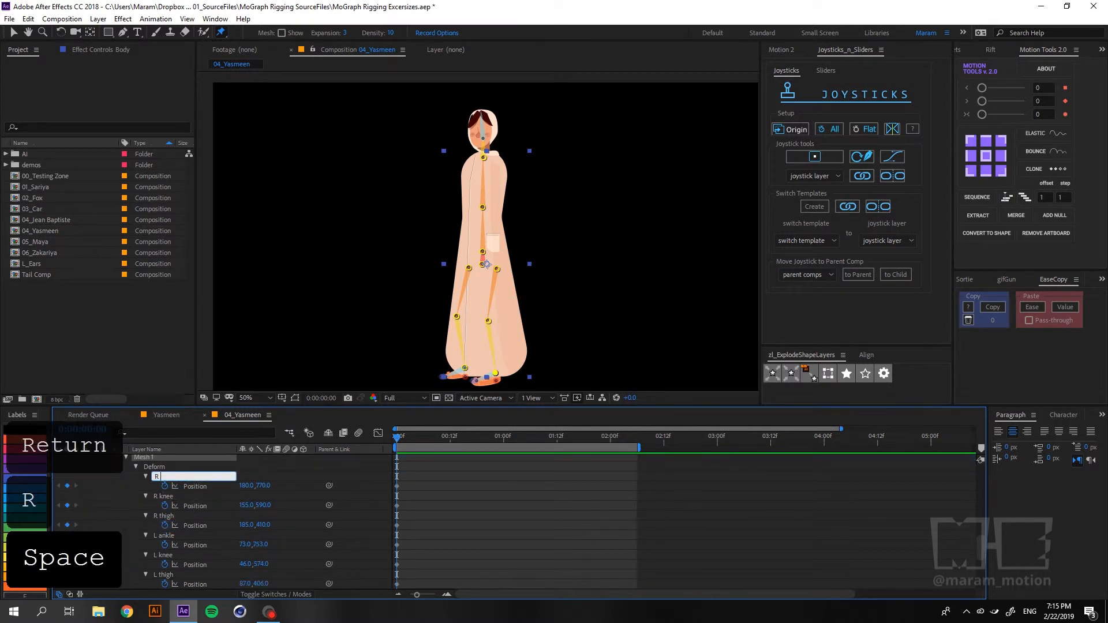
text(ankl;e)
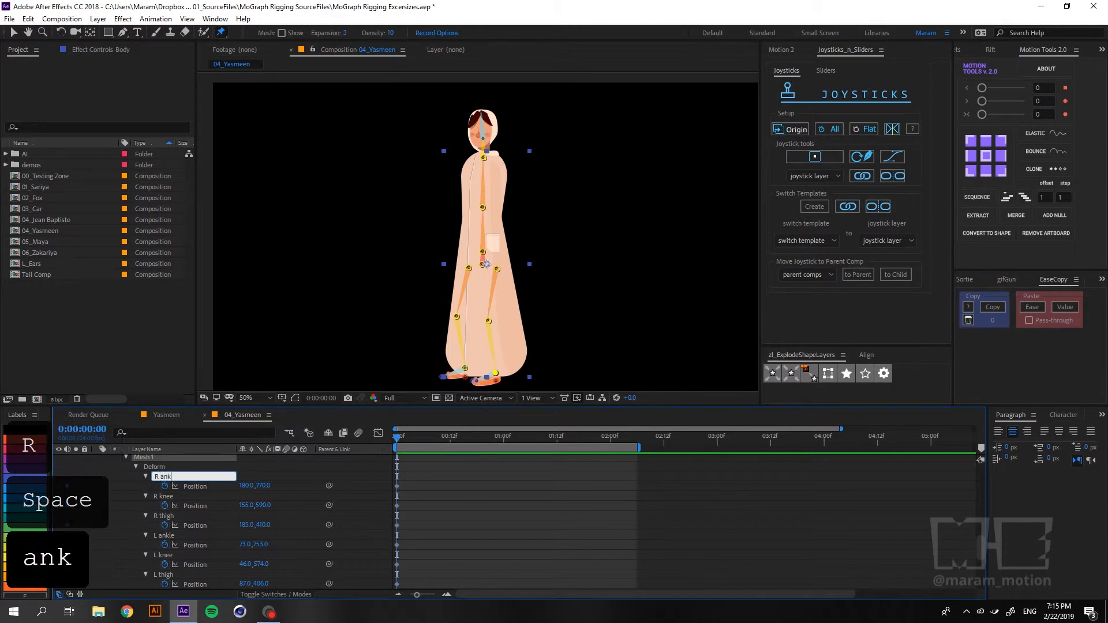
key(BackSpace)
key(BackSpace)
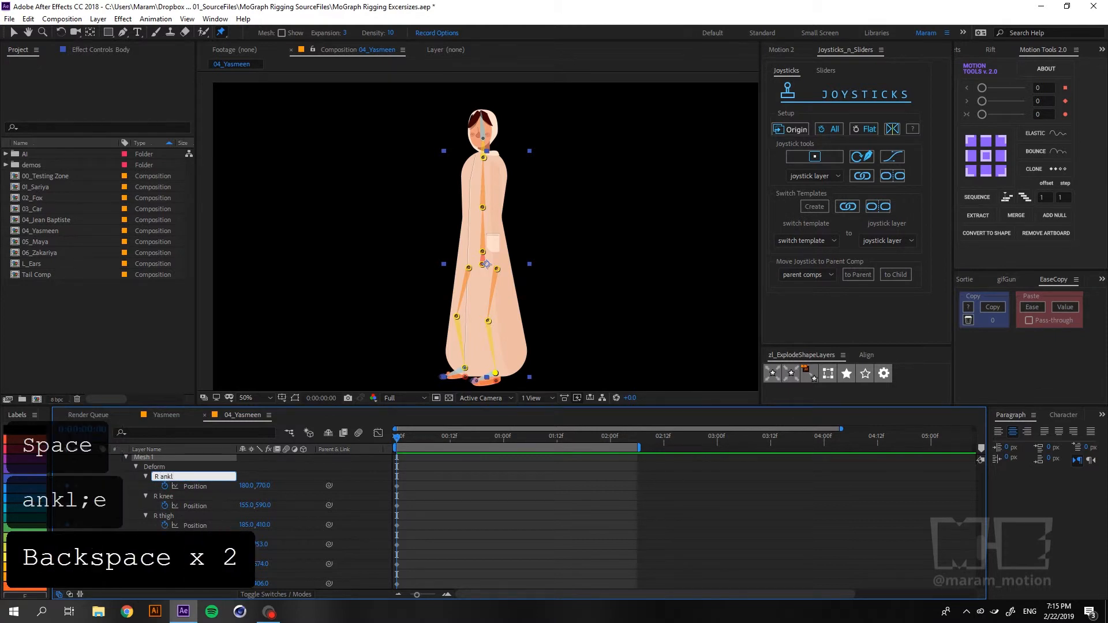
text(e)
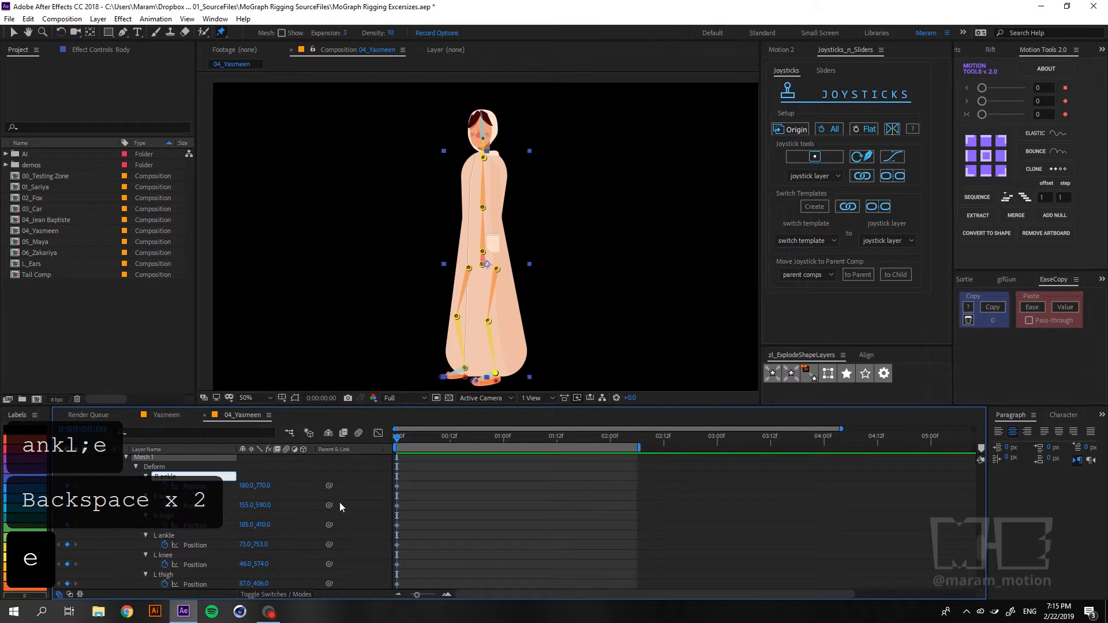
click(372, 536)
key(ctrl+s)
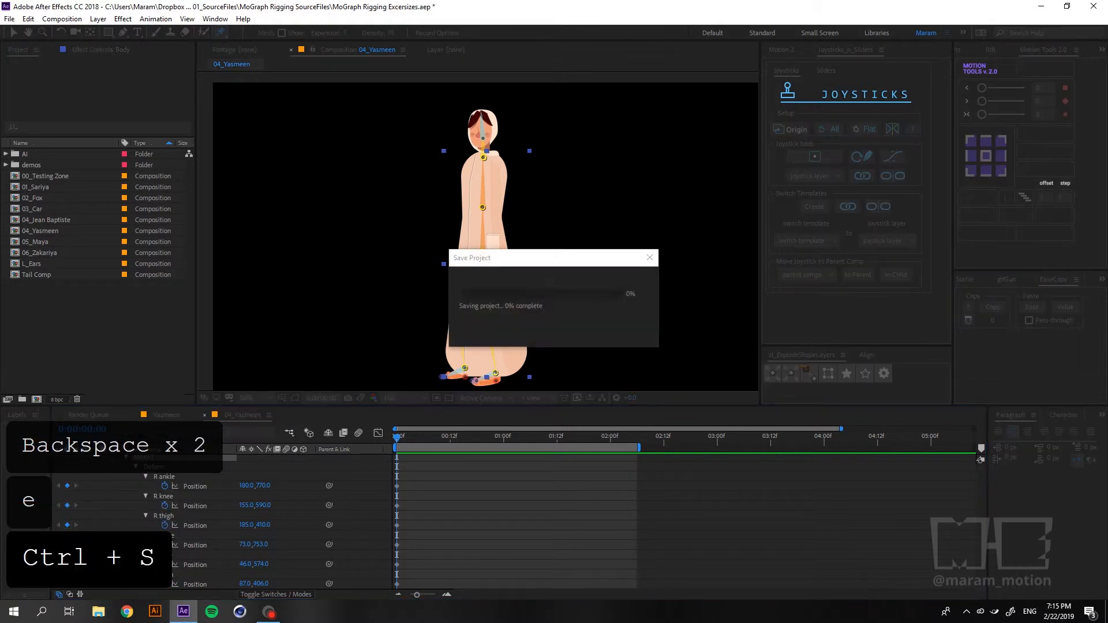
Select the hips, spine, spine2, neck pin and L knee puppet pins of the Body layer together.
scroll(231, 520, down, 1)
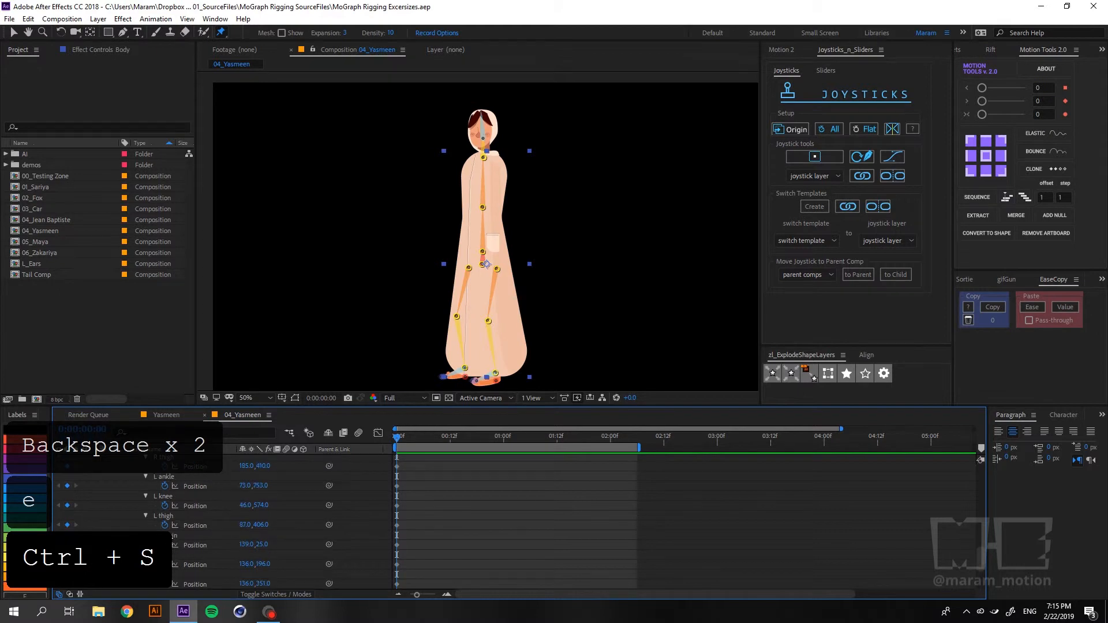
scroll(172, 538, down, 3)
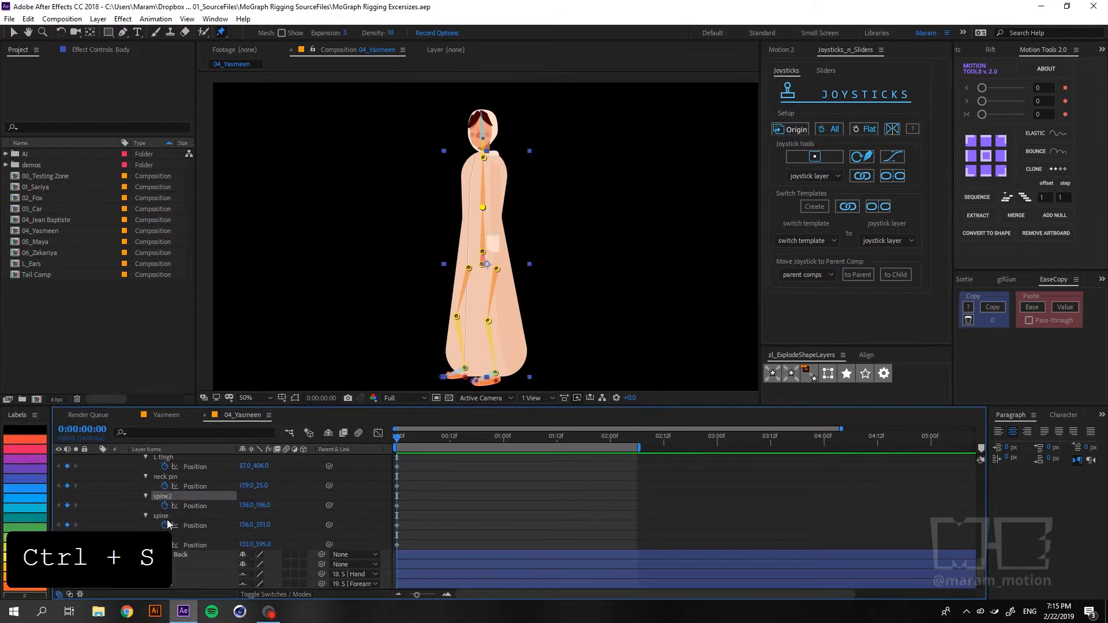
ctrl+click(162, 517)
ctrl+click(185, 545)
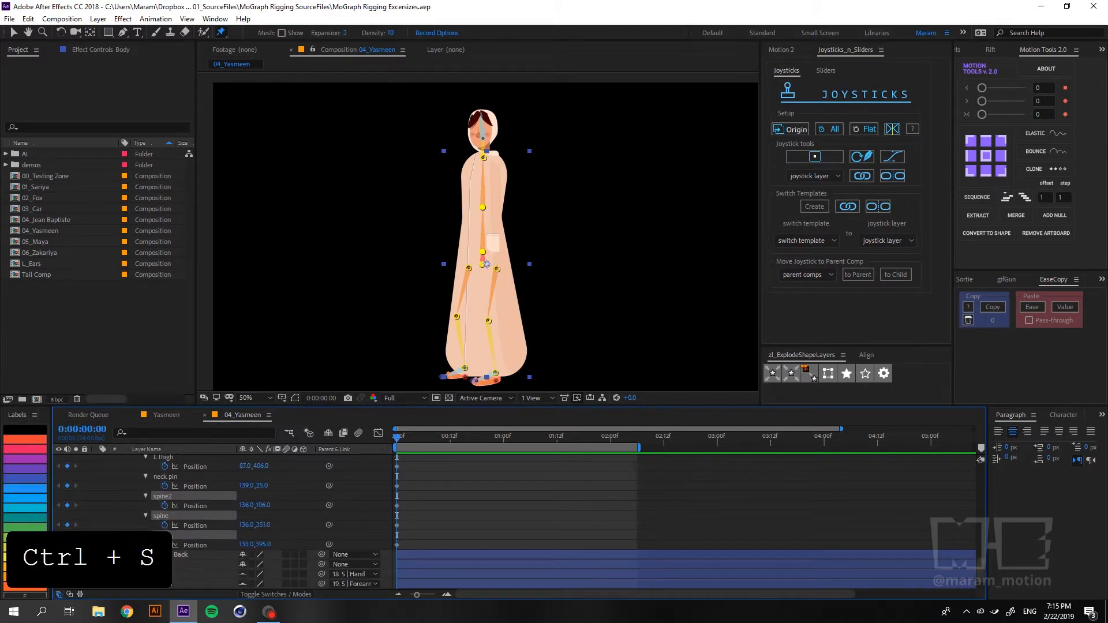
ctrl+click(193, 527)
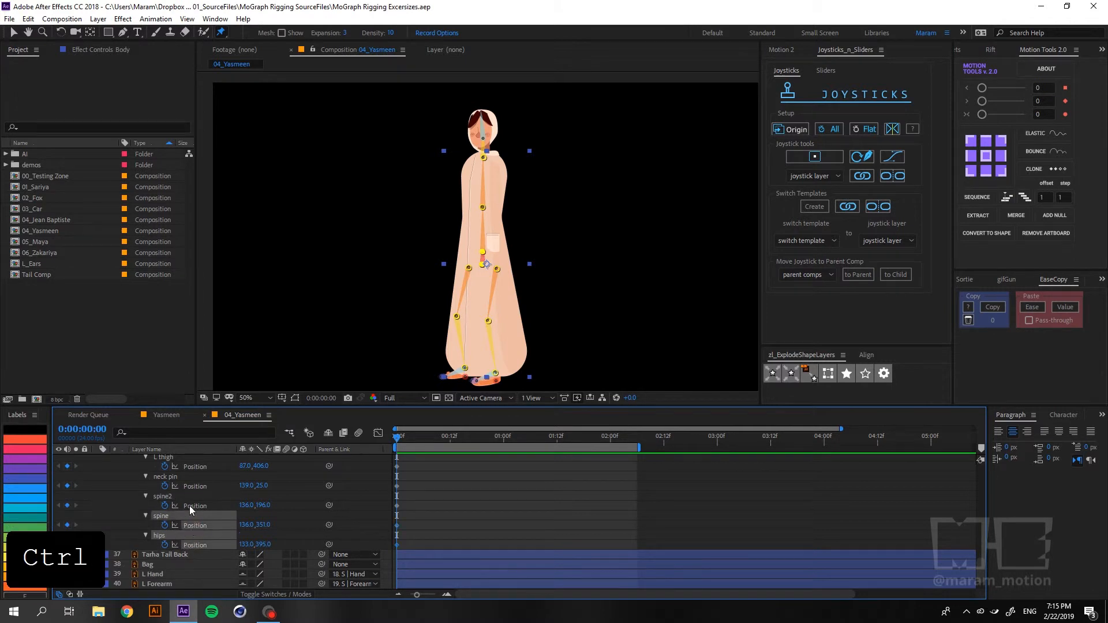
ctrl+click(178, 496)
ctrl+click(167, 477)
scroll(171, 502, up, 1)
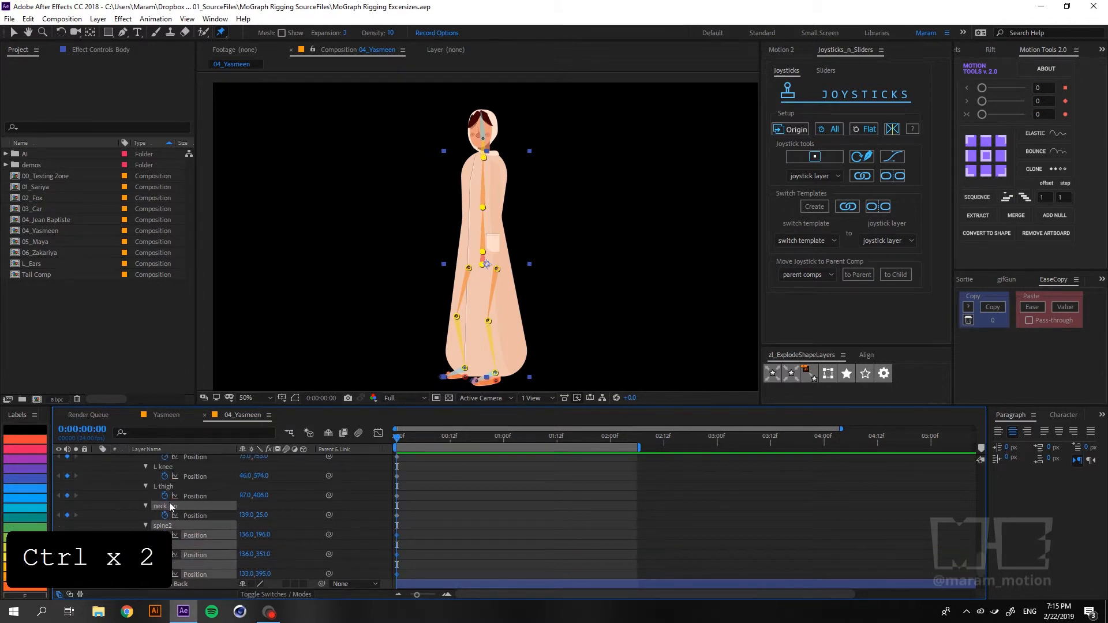
scroll(515, 311, up, 1)
scroll(516, 311, down, 1)
key(v)
shift+click(457, 316)
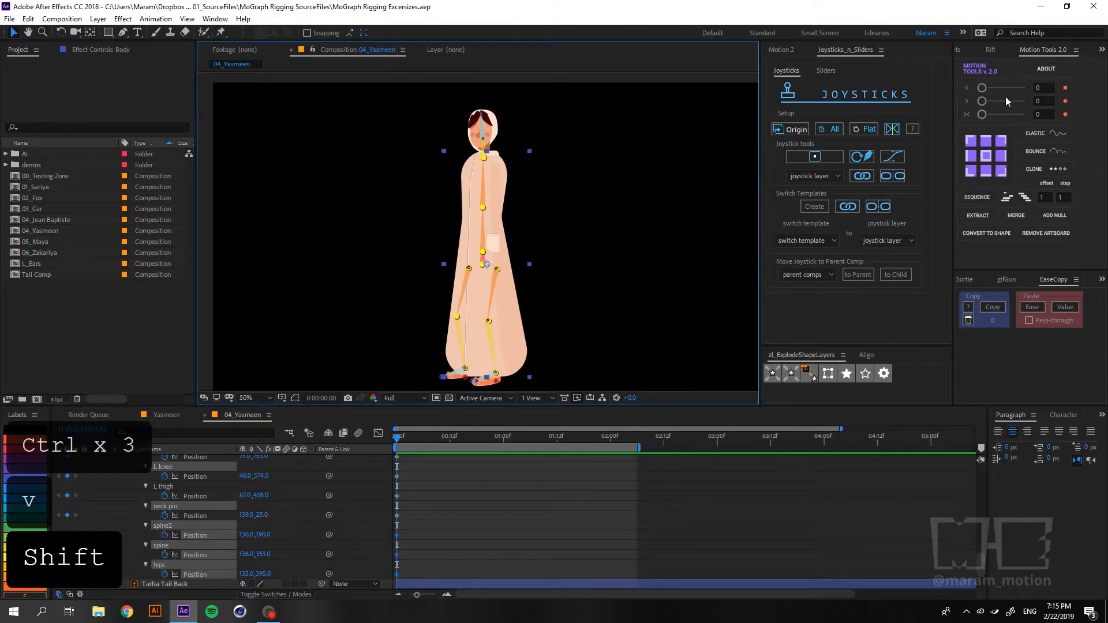
Open Duik Bassel and dock it in the same panel group as Joysticks_n_Sliders.
click(216, 19)
key(d)
key(Down)
key(Down)
key(Up)
key(Return)
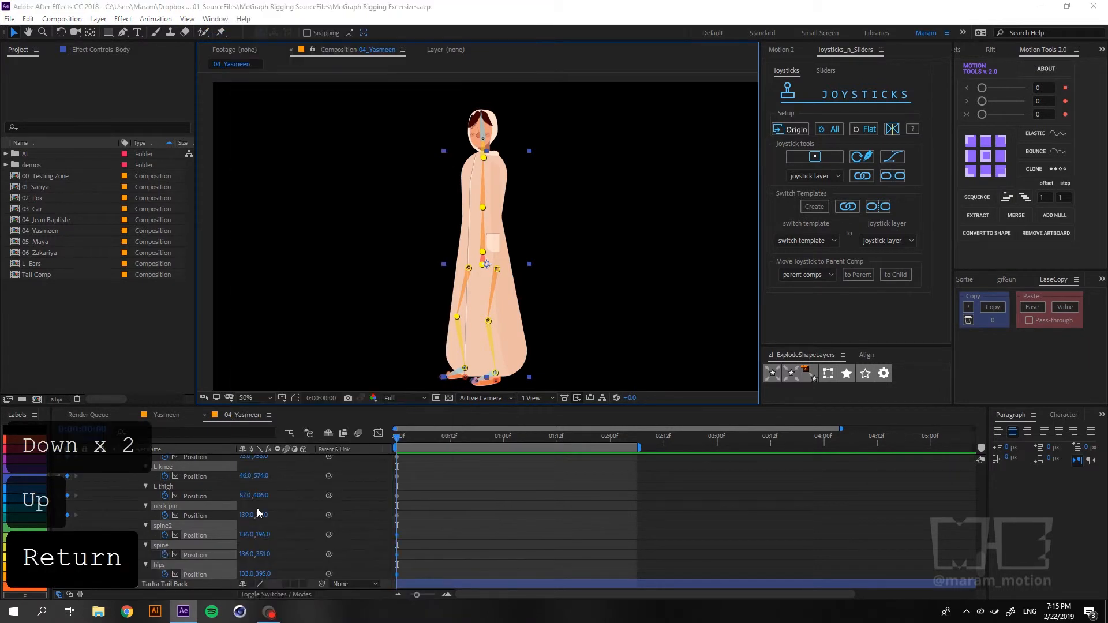
click(235, 165)
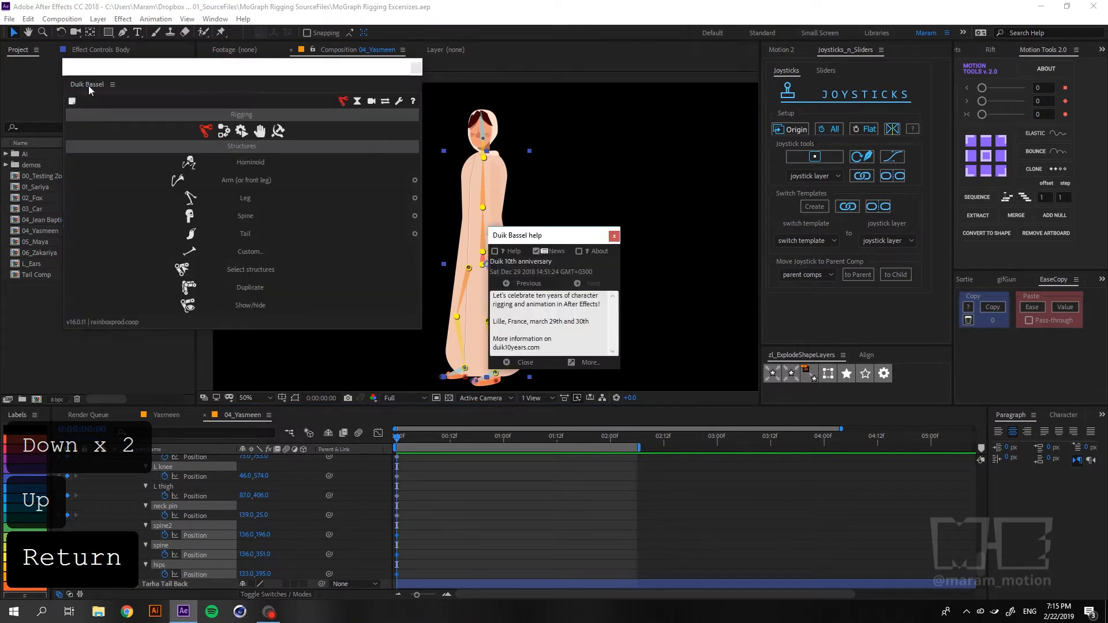
drag(88, 84, 854, 173)
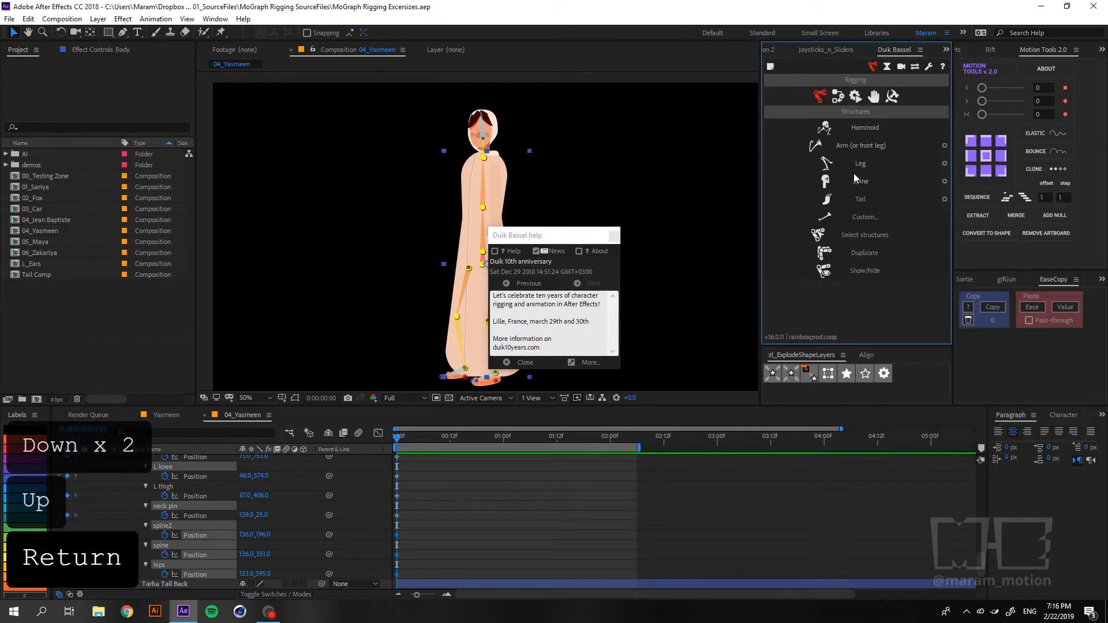
Add Duik bones to the selected Body puppet pins and close the Duik Bassel help window.
click(838, 96)
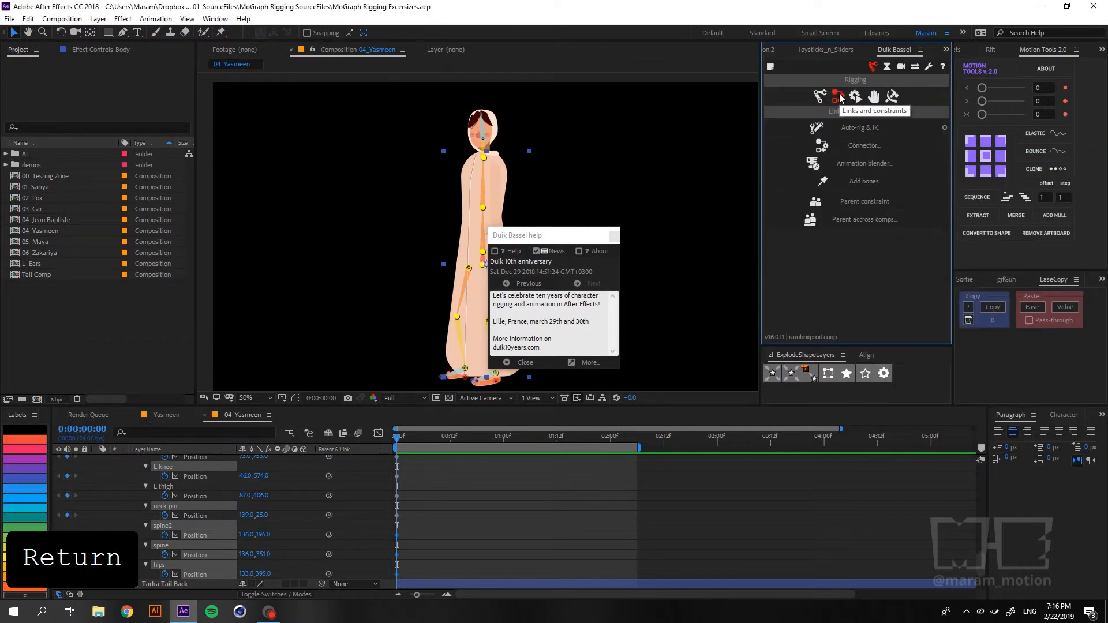
click(824, 182)
click(615, 236)
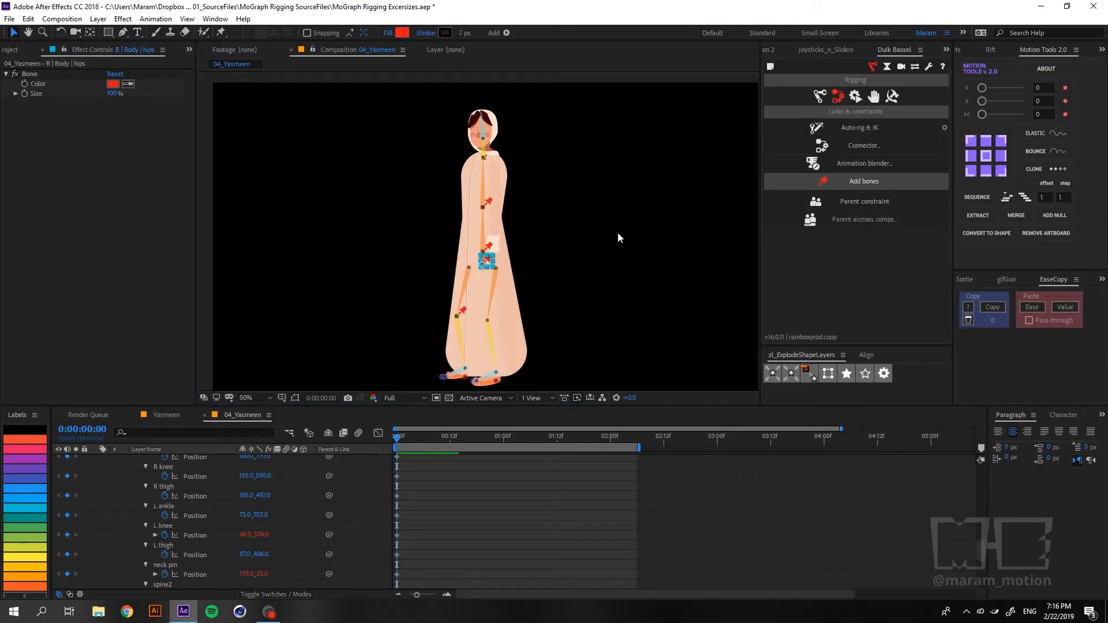
Collapse the Body layer's puppet properties so the new bone layers are listed compactly above it.
click(466, 300)
shift+click(465, 296)
scroll(193, 515, up, 2)
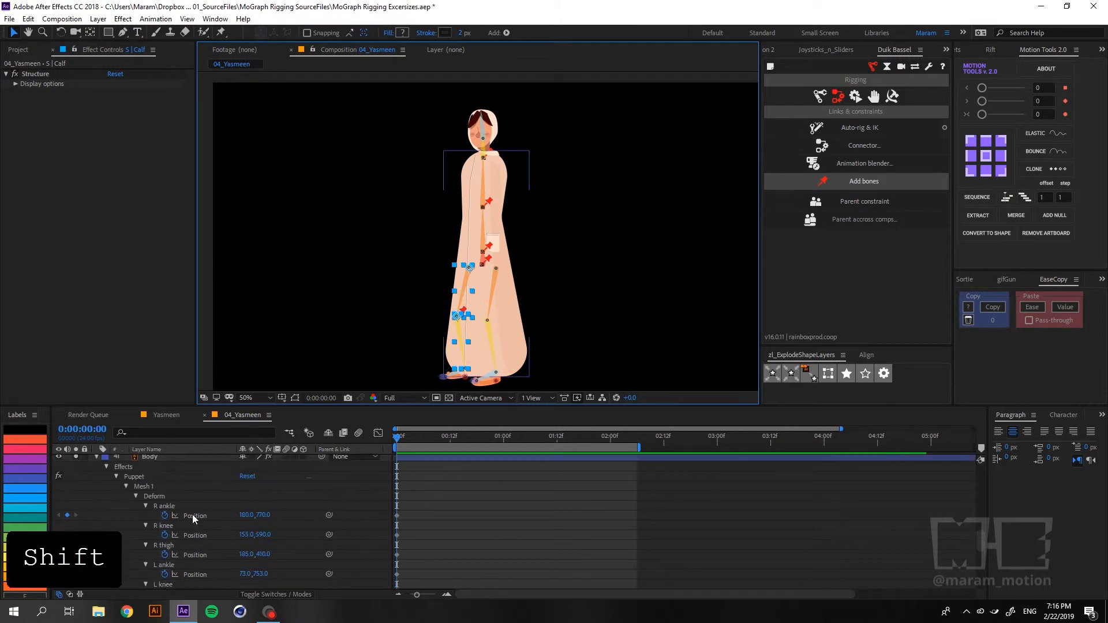
scroll(173, 508, up, 2)
click(95, 487)
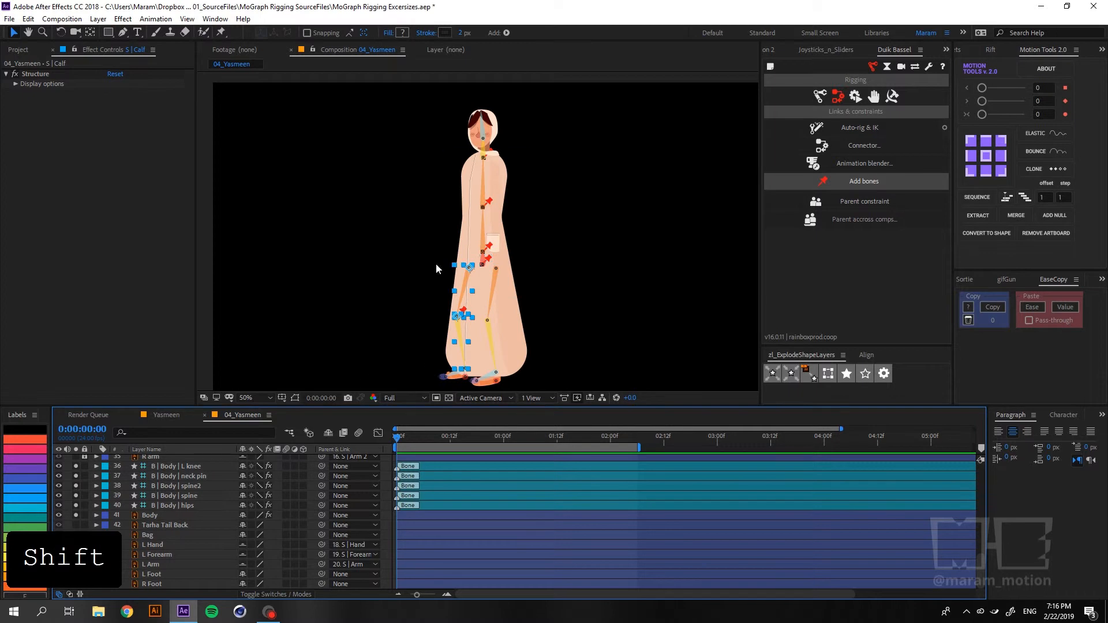
Select the hips, spine, spine2, neck pin and L knee bone layers in turn to check which joint each controls.
scroll(541, 275, up, 2)
click(173, 505)
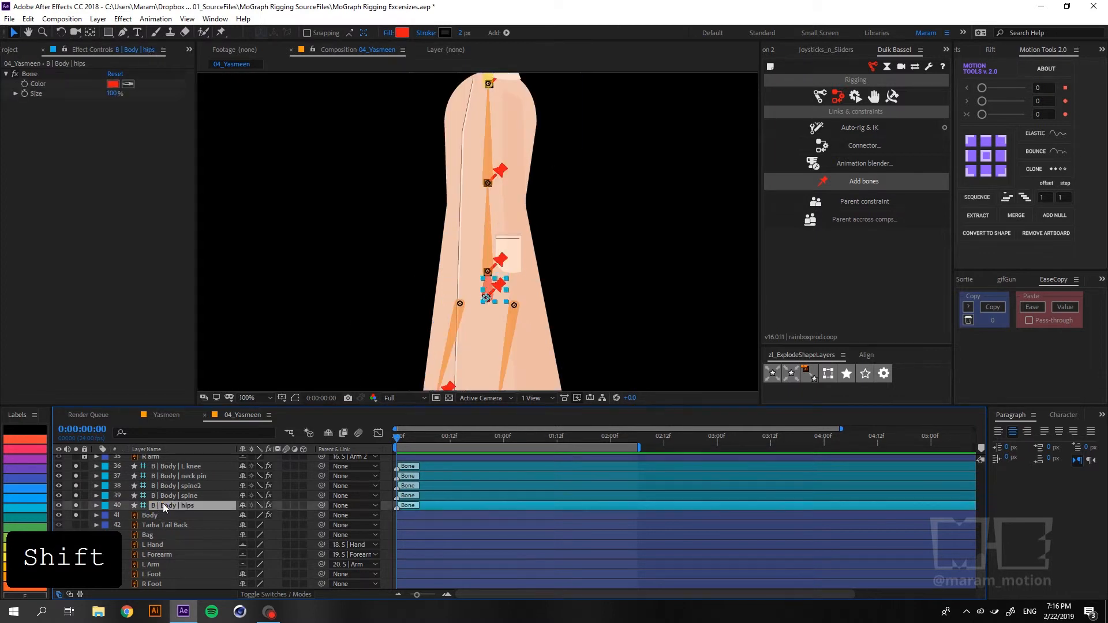
click(182, 495)
click(183, 486)
click(184, 476)
click(184, 466)
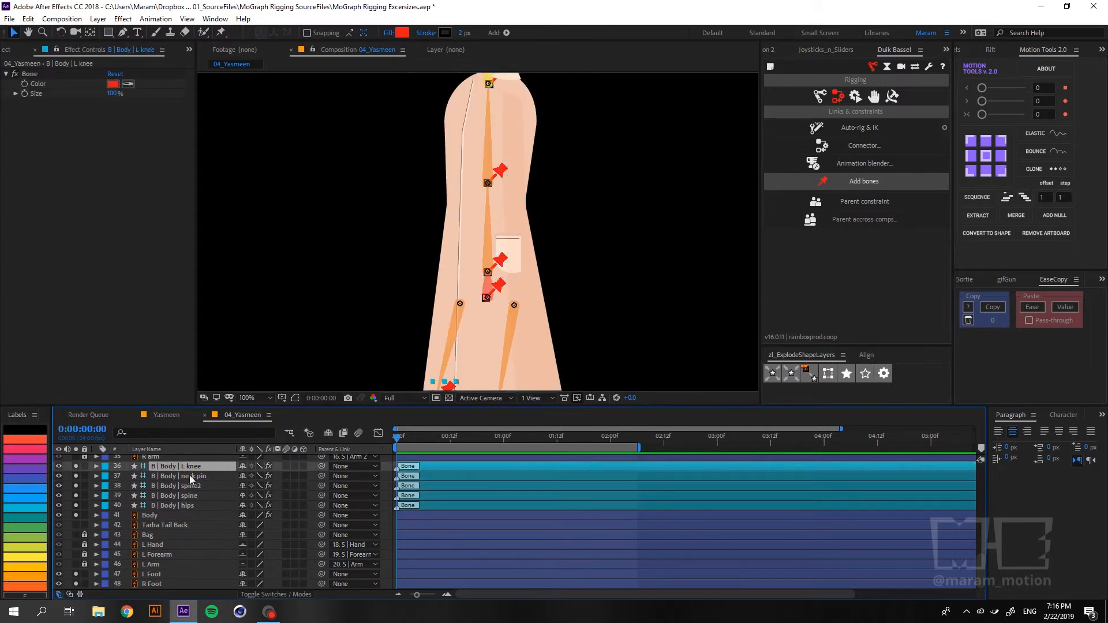
Parent the Body layer's hips, spine and spine2 bones to the S | Hips, S | Spine and S | Spine 2 structures respectively.
click(185, 505)
click(347, 510)
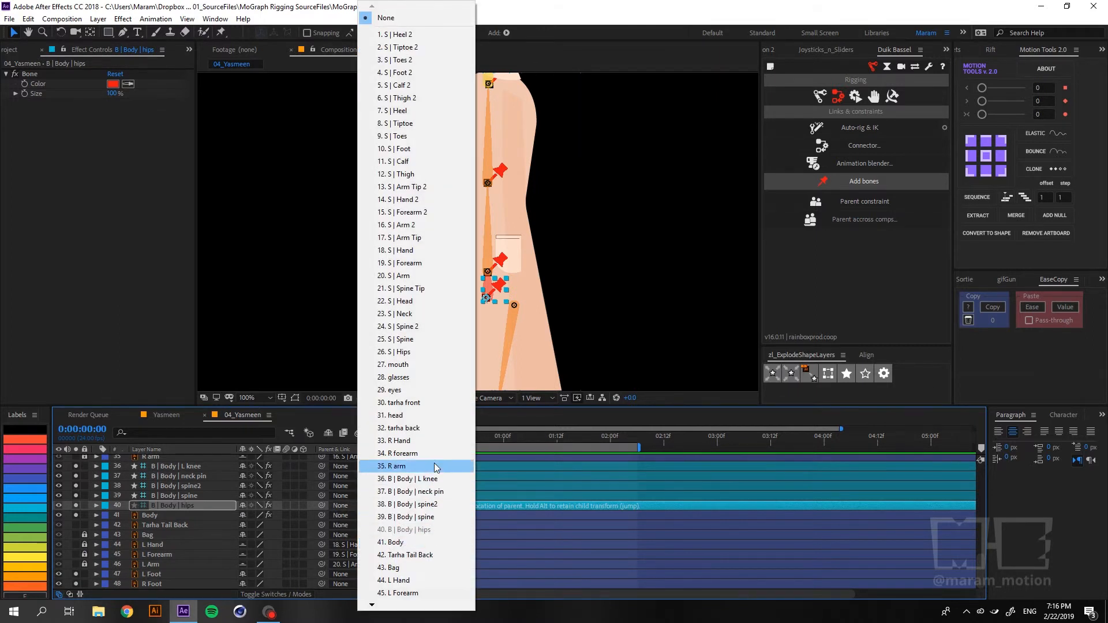
click(403, 352)
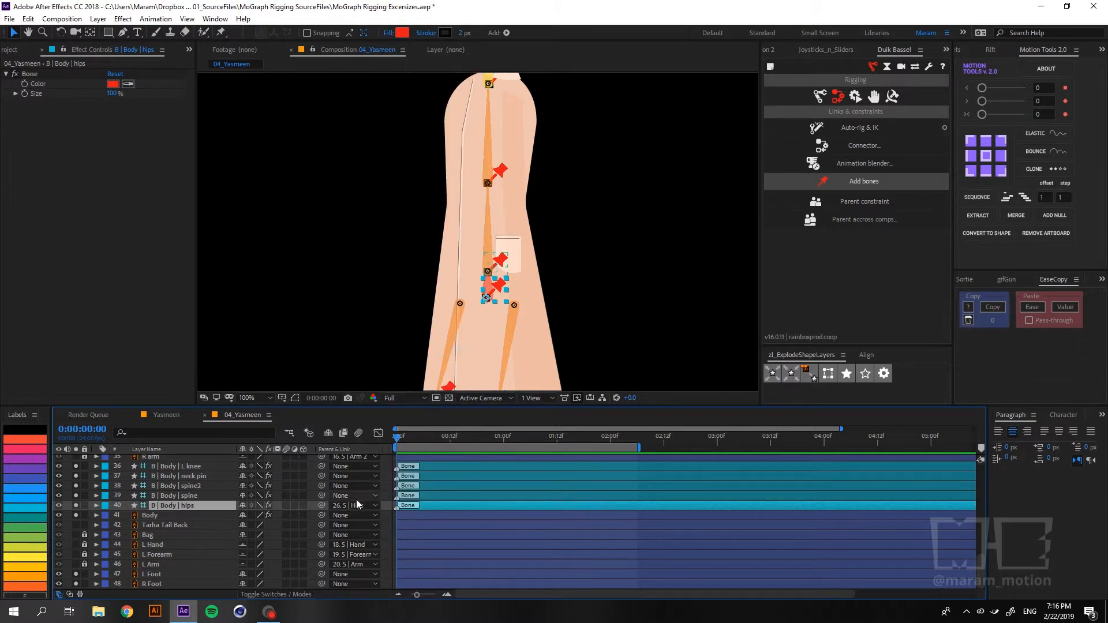
click(355, 496)
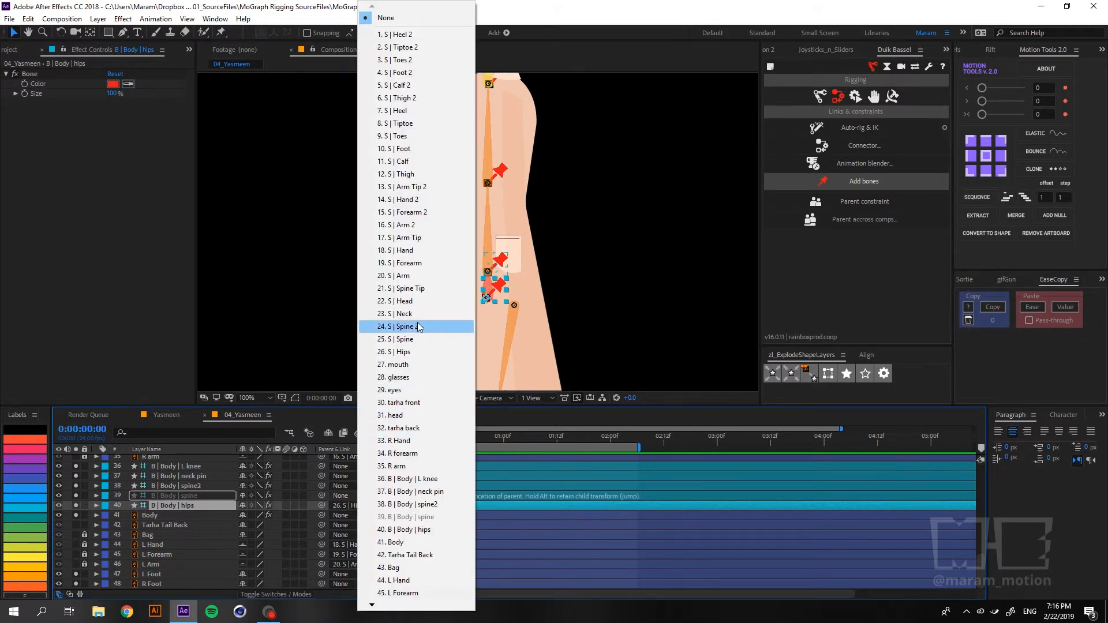
click(405, 339)
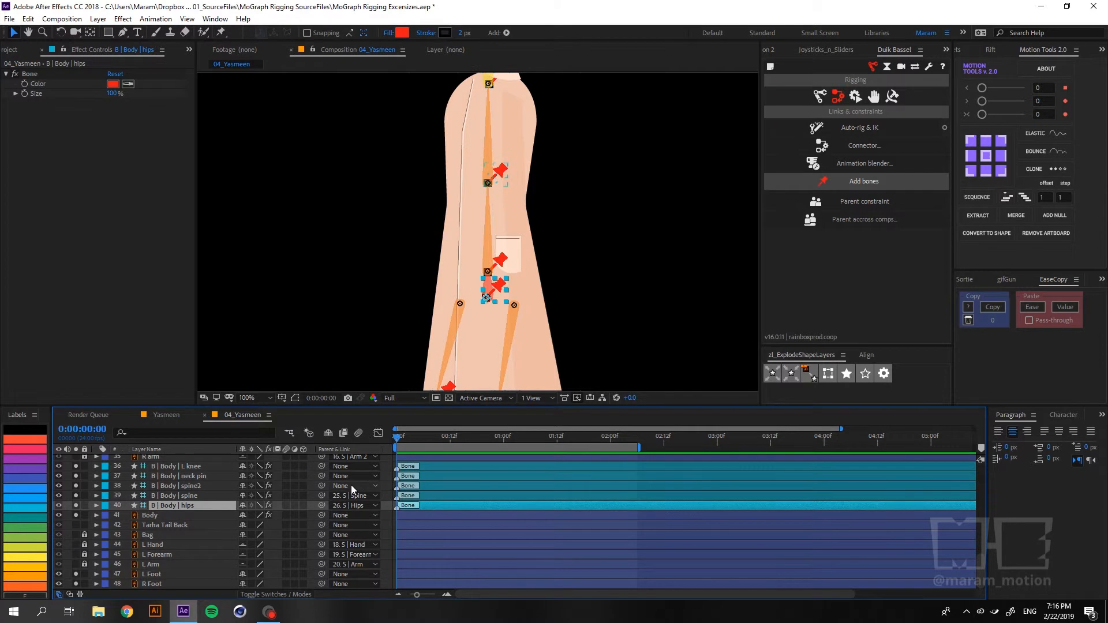
click(359, 485)
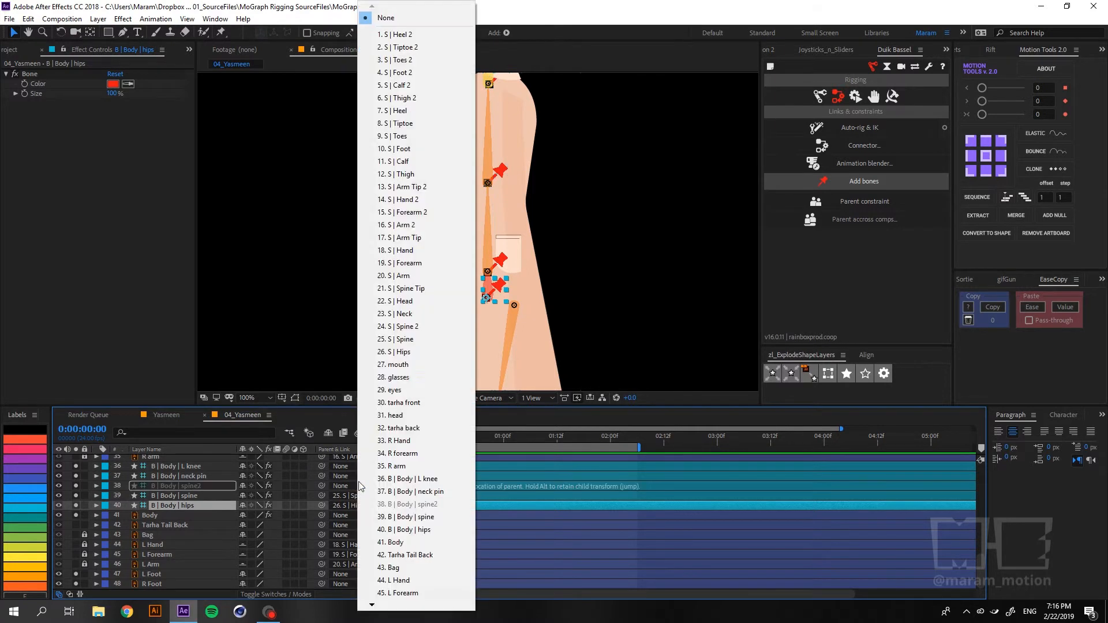
click(435, 325)
Parent the Body layer's neck pin bone to the S | Neck structure.
click(191, 476)
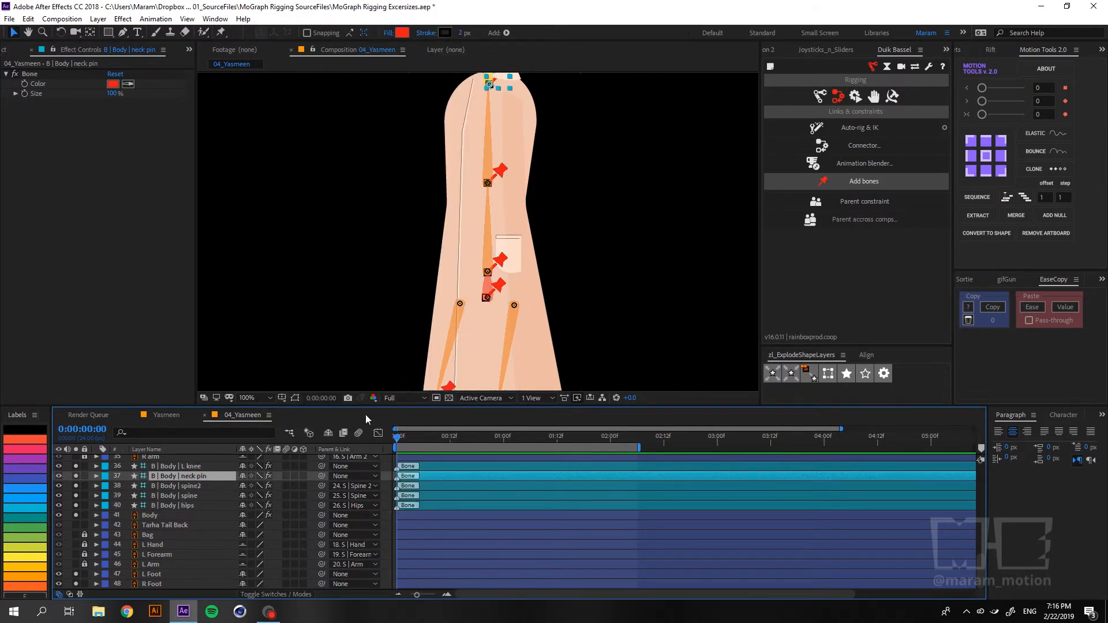
key(space)
mouse_move(470, 122)
mouse_down()
mouse_move(470, 186)
mouse_move(482, 138)
mouse_move(500, 130)
mouse_move(480, 123)
mouse_up()
key(ctrl+z)
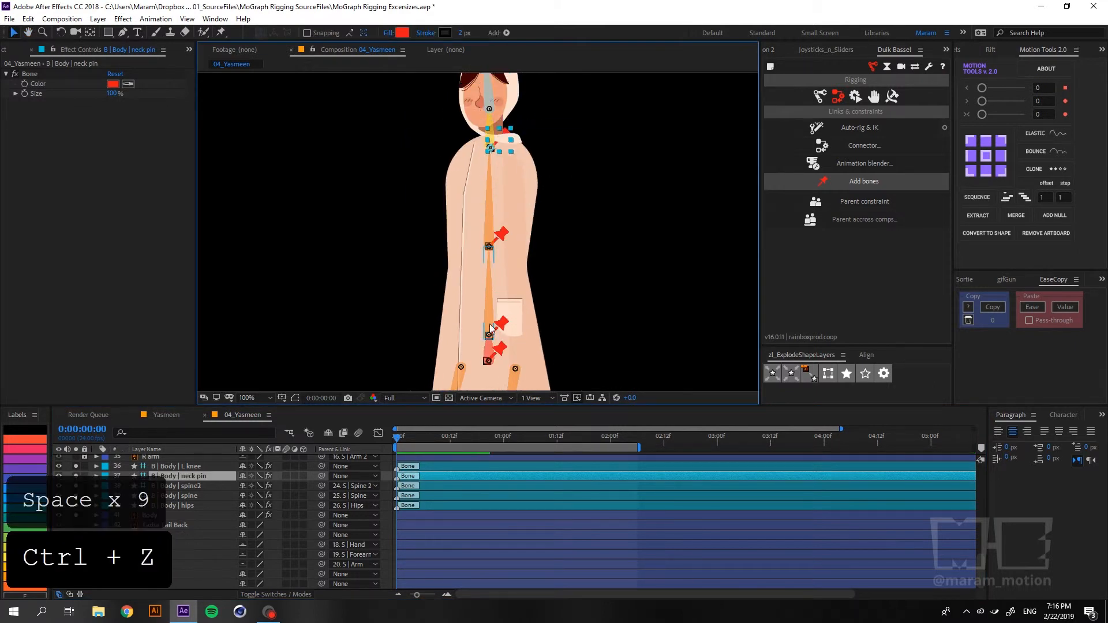
click(339, 478)
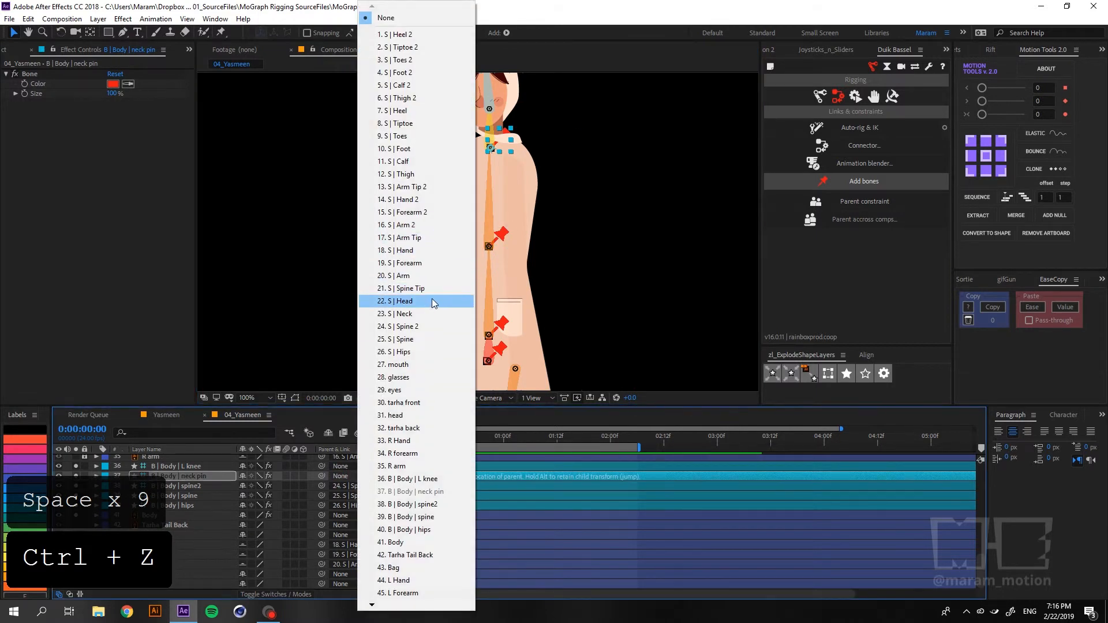
click(431, 313)
key(space)
drag(188, 490, 183, 517)
click(188, 495)
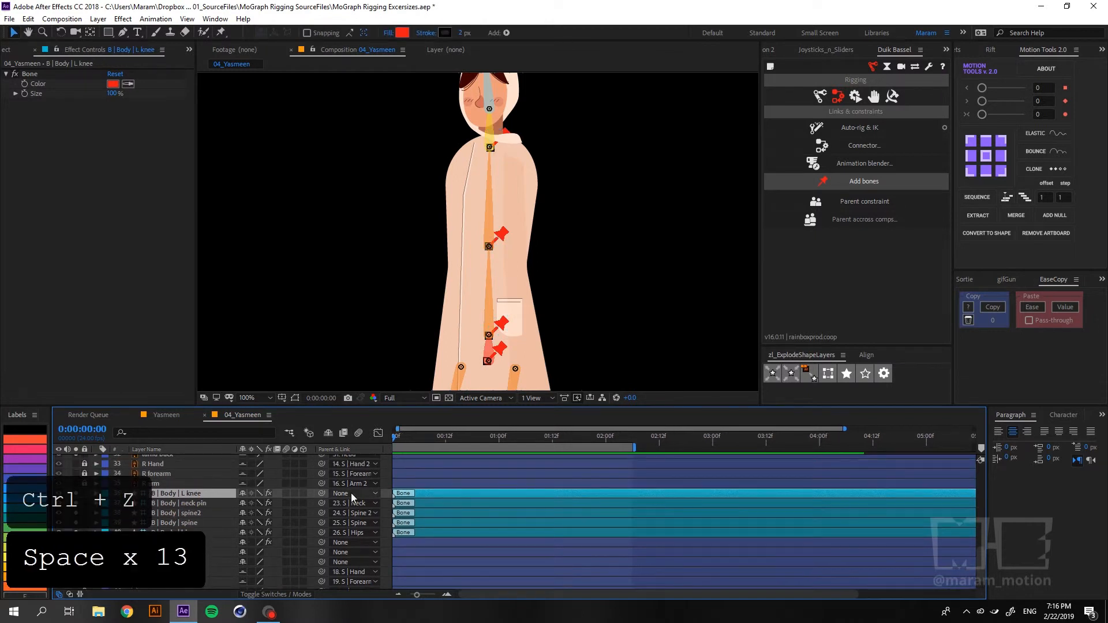
click(350, 493)
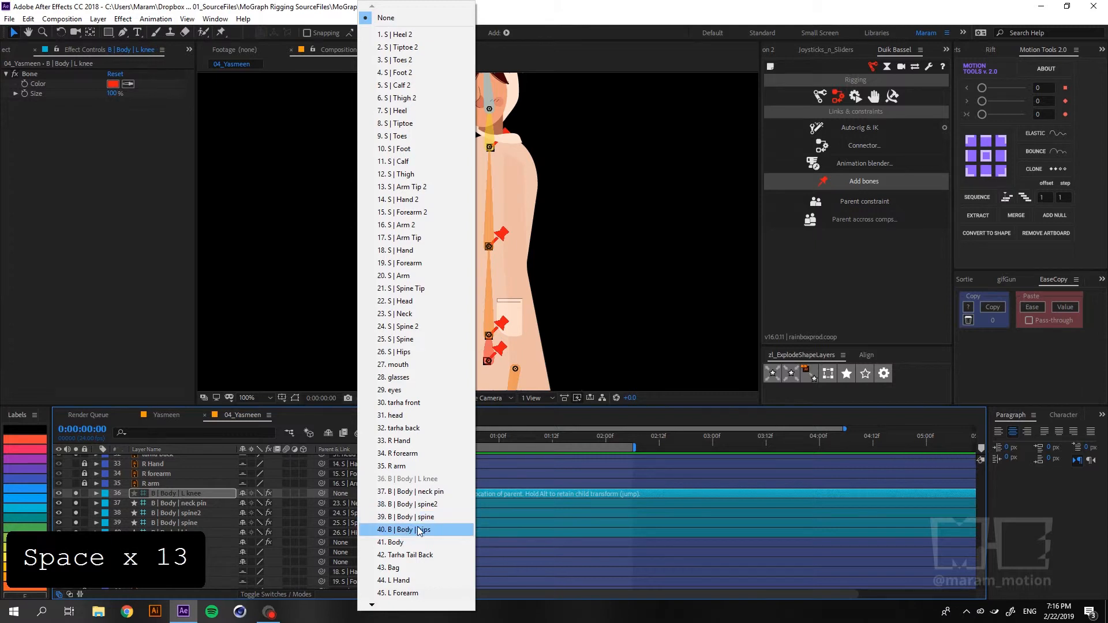
click(304, 277)
Select the lower-leg structure under the left knee pin and find its layer in the timeline to identify the joint.
key(space)
drag(304, 277, 285, 210)
key(space)
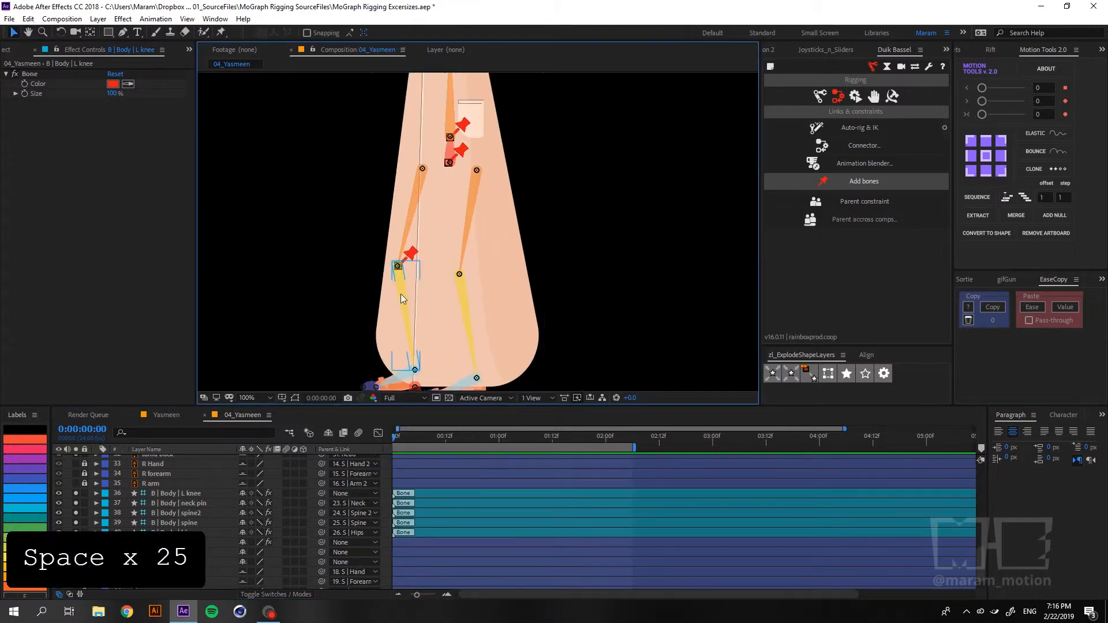
click(401, 294)
click(411, 254)
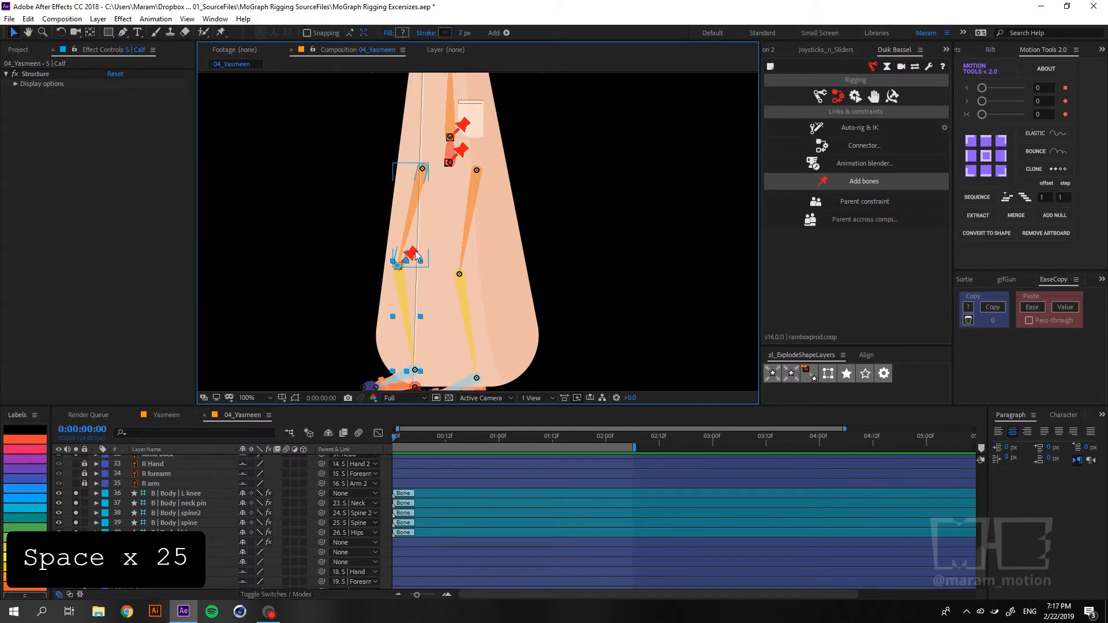
key(shift+s)
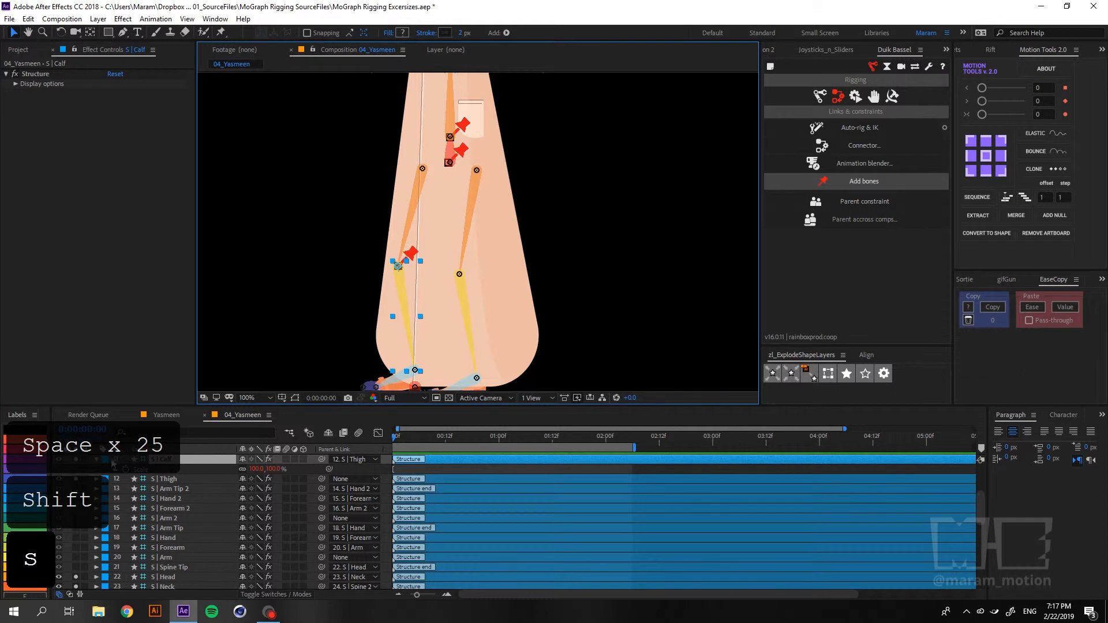
click(272, 302)
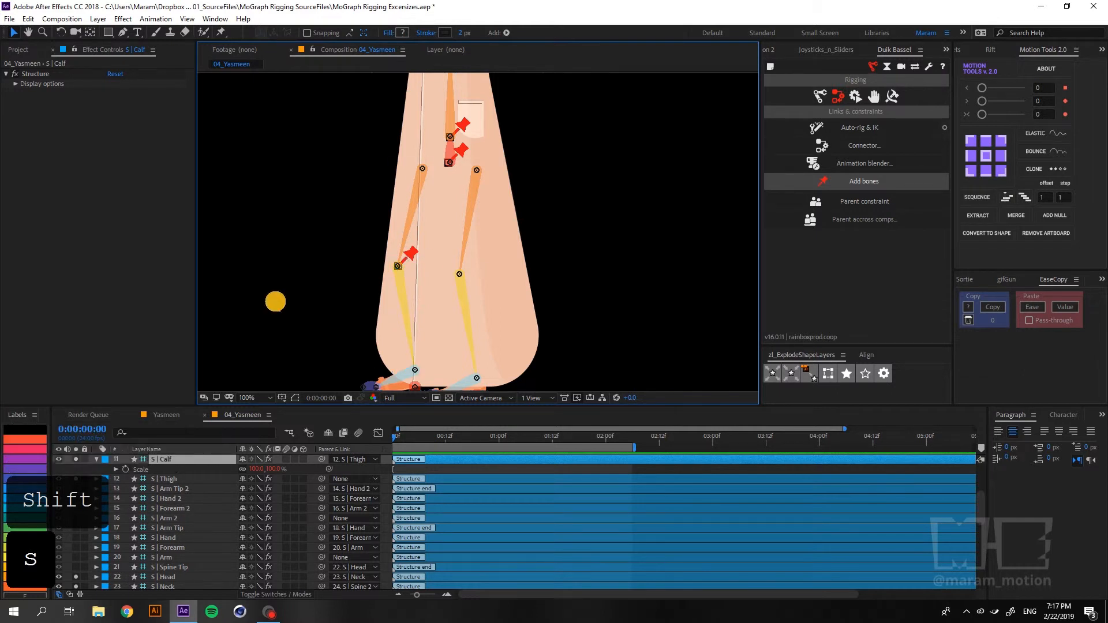
Lock the S | Thigh structure layer and parent the Body layer's L knee bone to S | Calf.
click(418, 256)
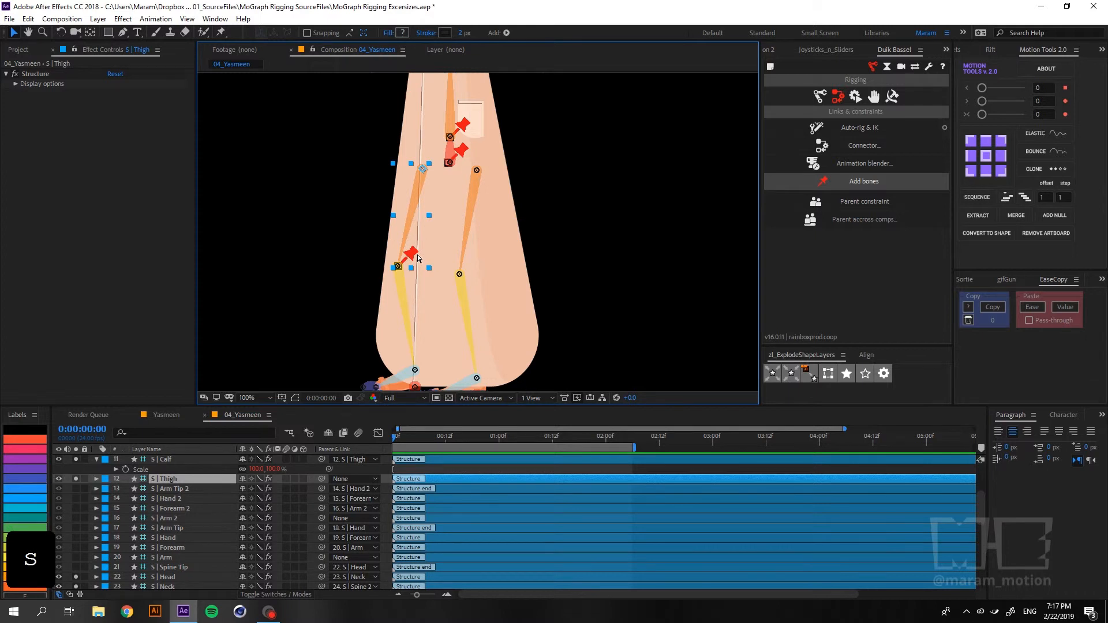
key(ctrl+l)
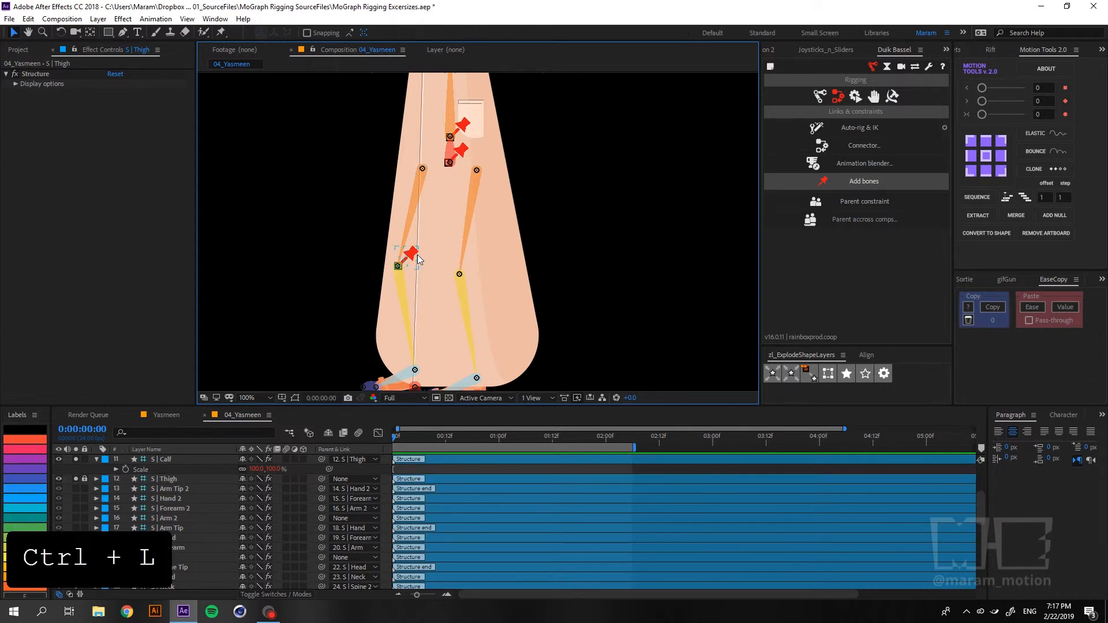
click(417, 254)
key(s)
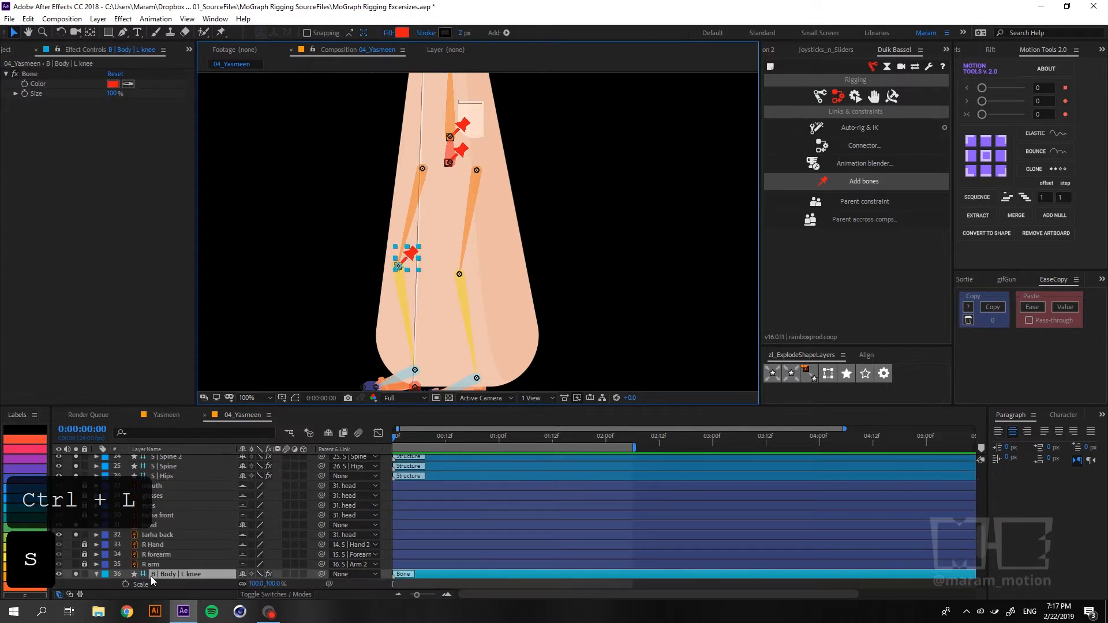
click(342, 573)
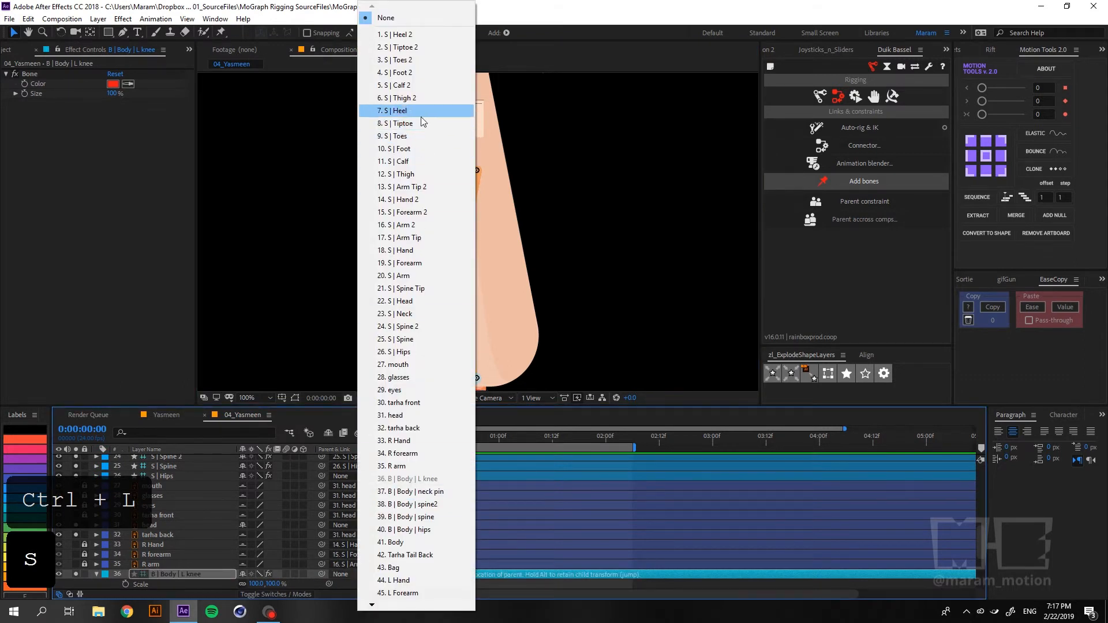
click(398, 161)
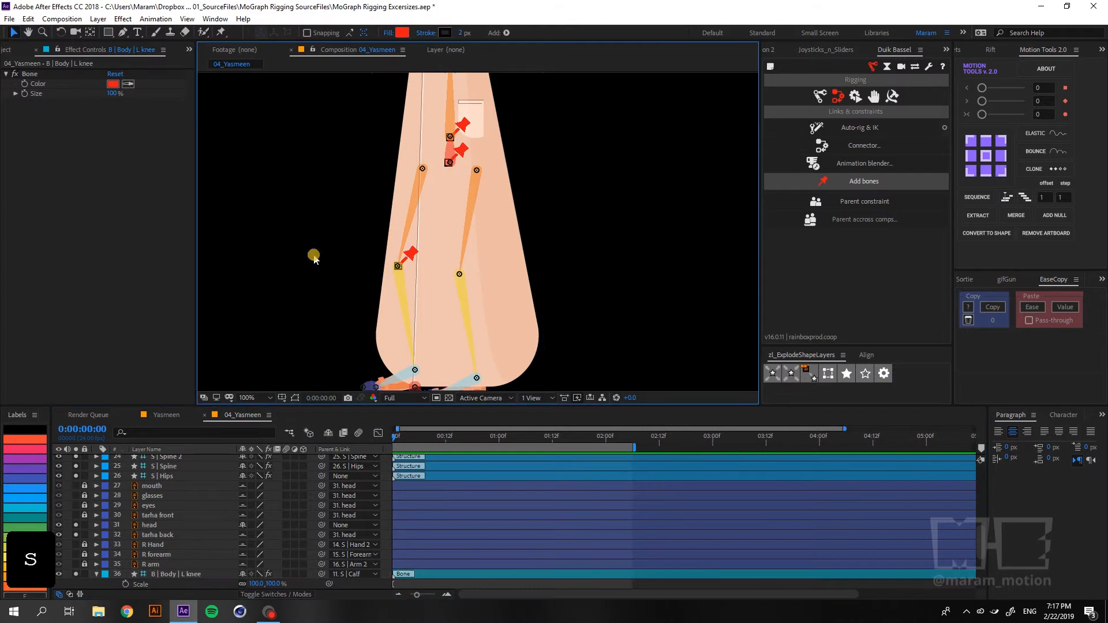
Test the left knee bone by moving the S | Calf structure sideways, and undo the move.
click(410, 311)
drag(391, 307, 422, 295)
key(ctrl+z)
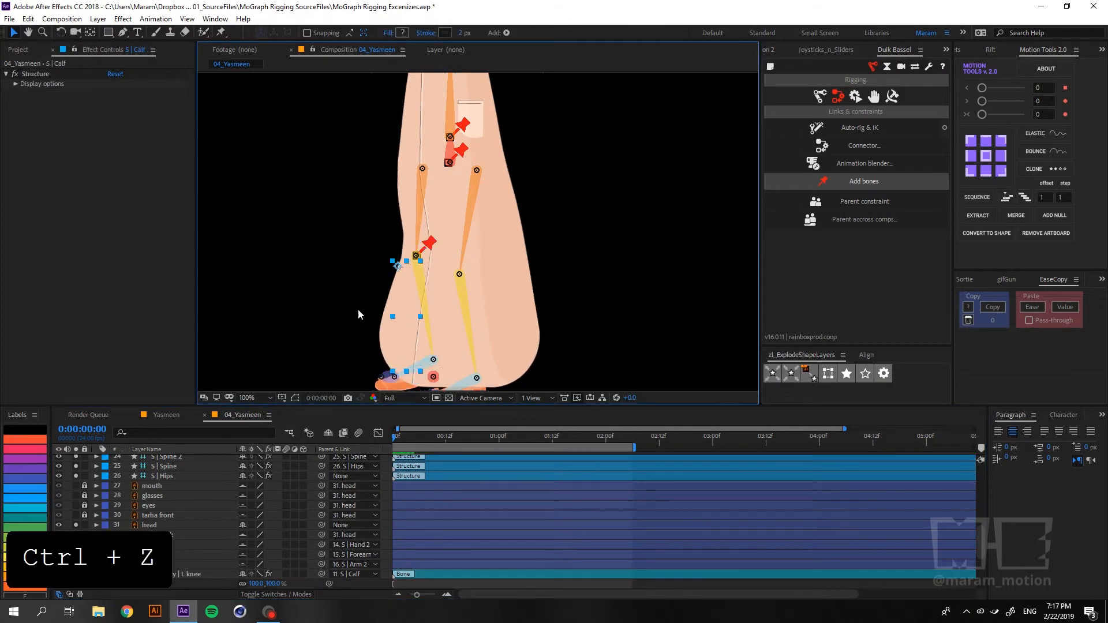
Select the Body layer beneath its bone layers and save the project.
key(space)
drag(314, 237, 335, 248)
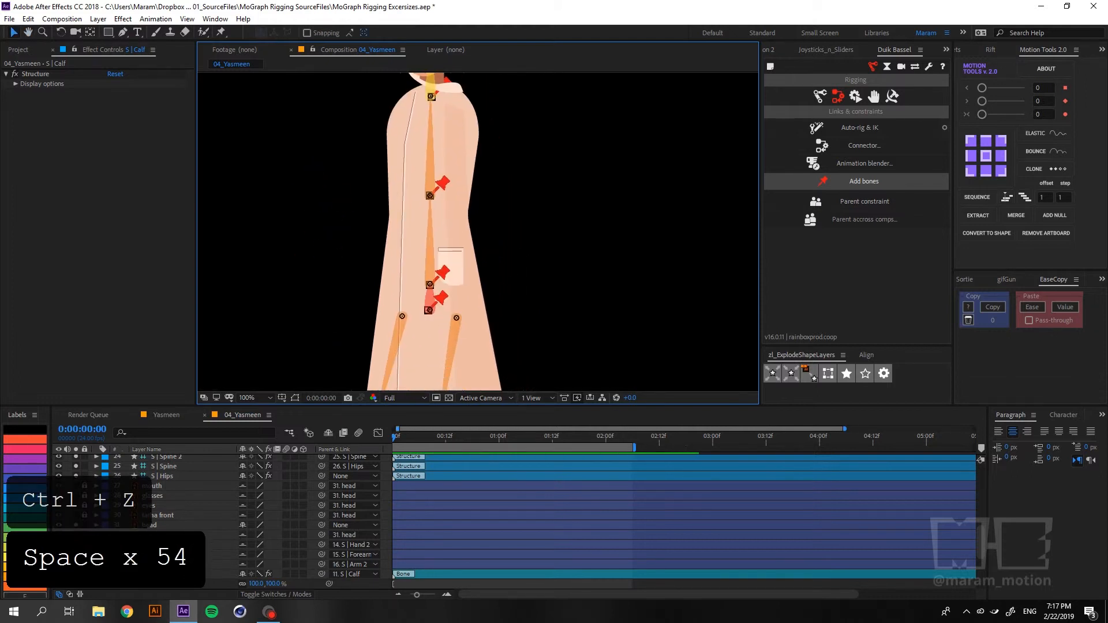
click(168, 574)
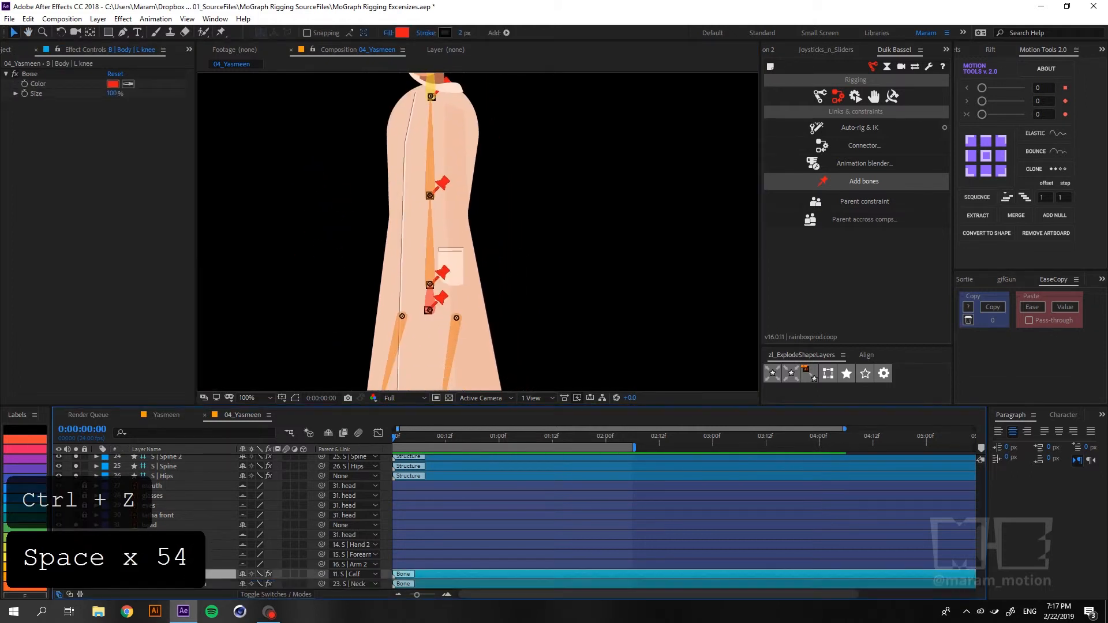
scroll(183, 498, down, 3)
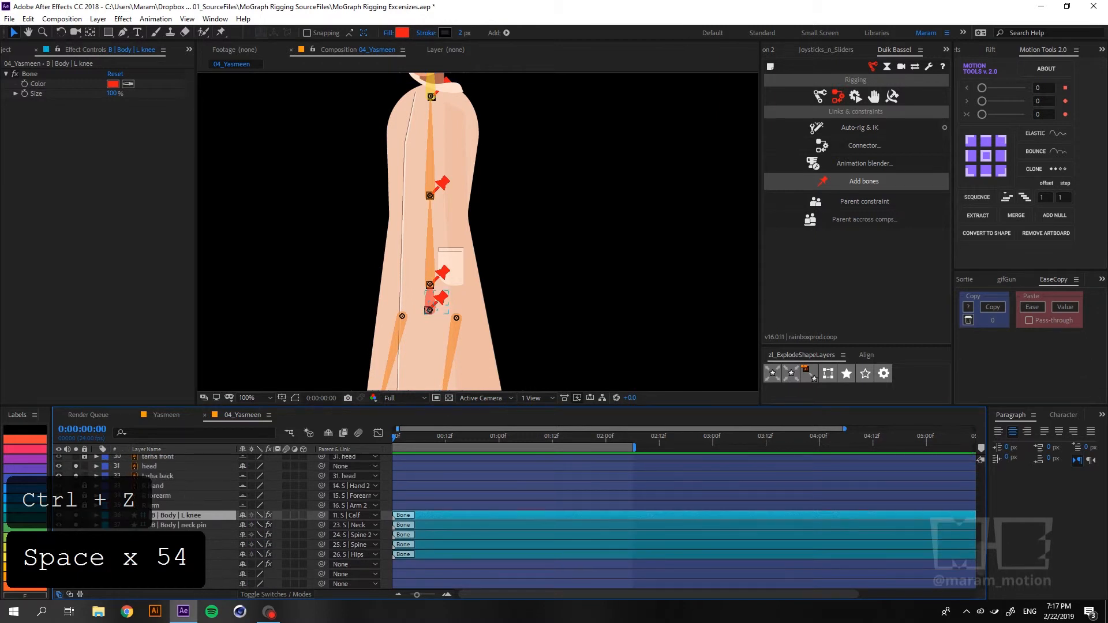
click(188, 563)
key(ctrl+s)
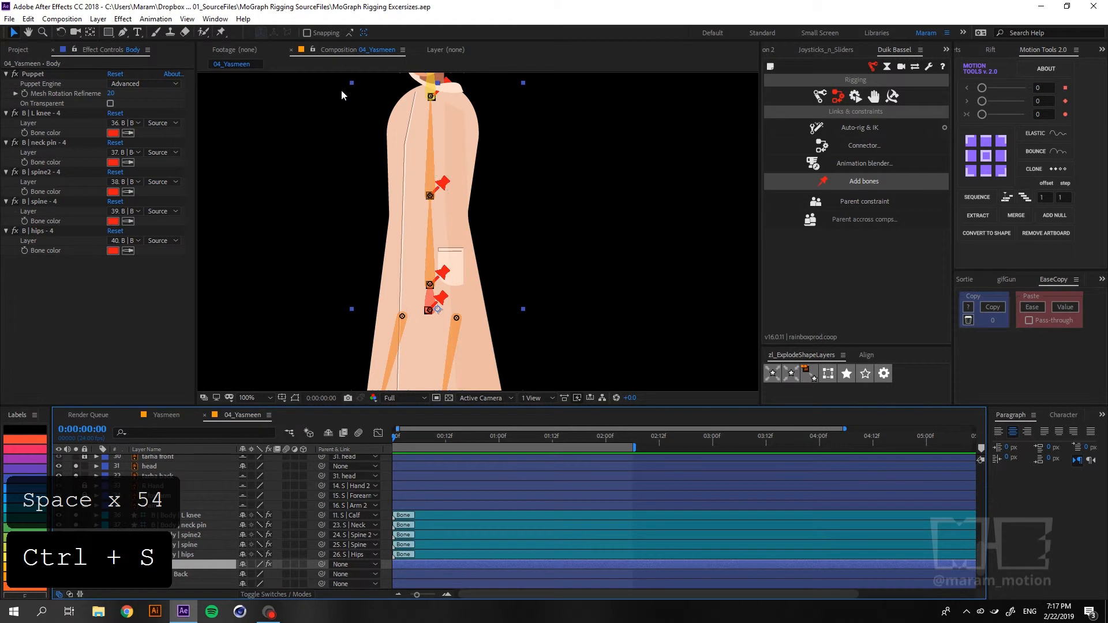
Parent the head layer to the S | Head structure.
drag(334, 156, 311, 268)
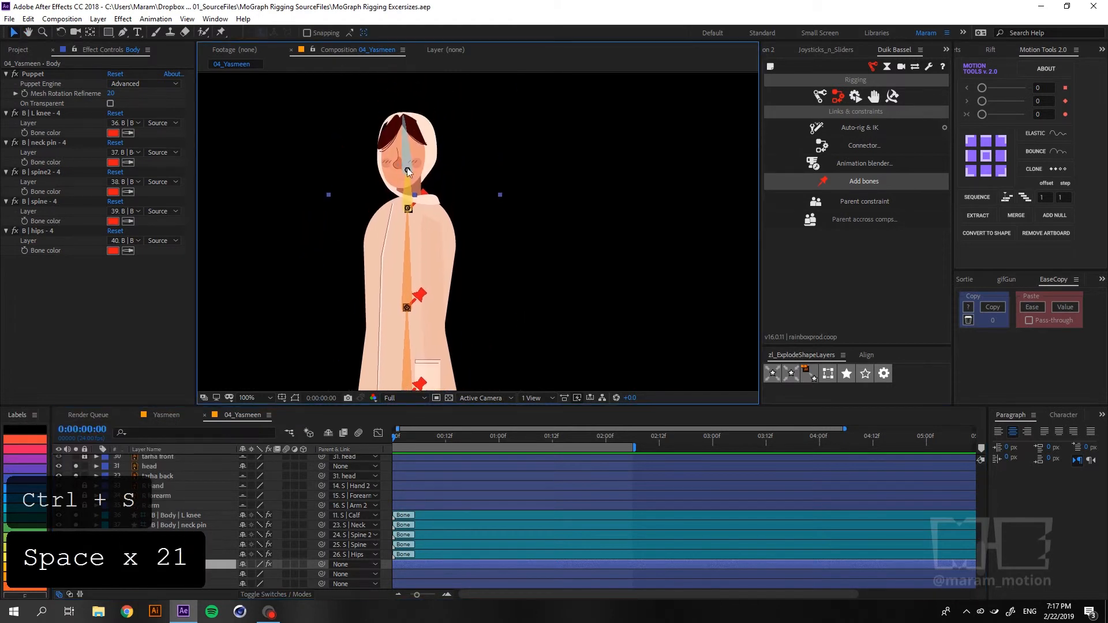
click(437, 139)
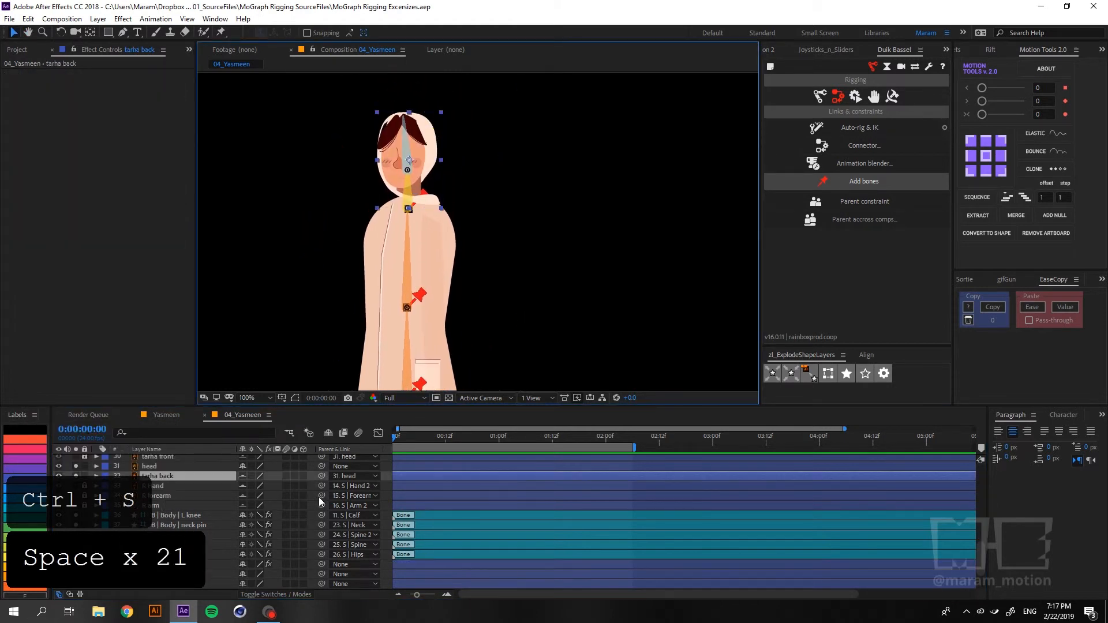
click(153, 467)
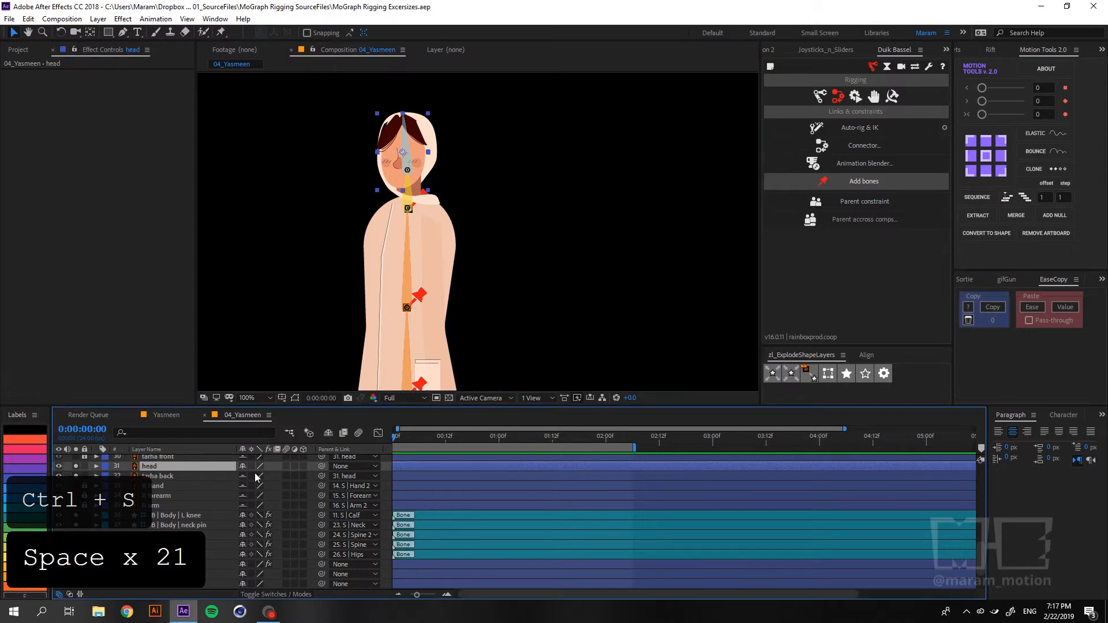
click(344, 466)
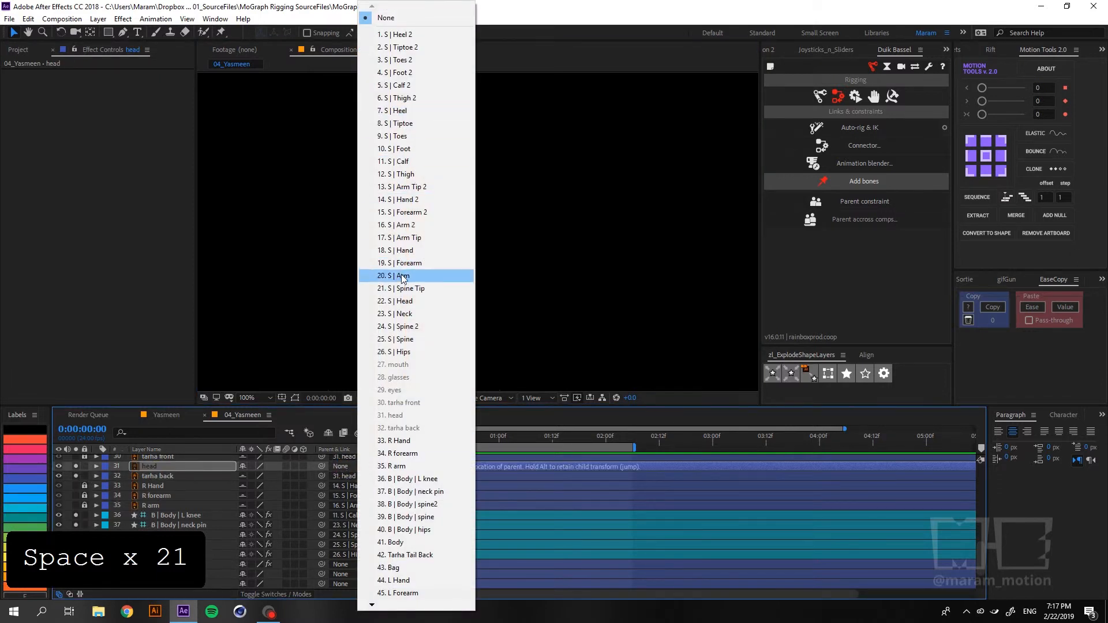
click(409, 303)
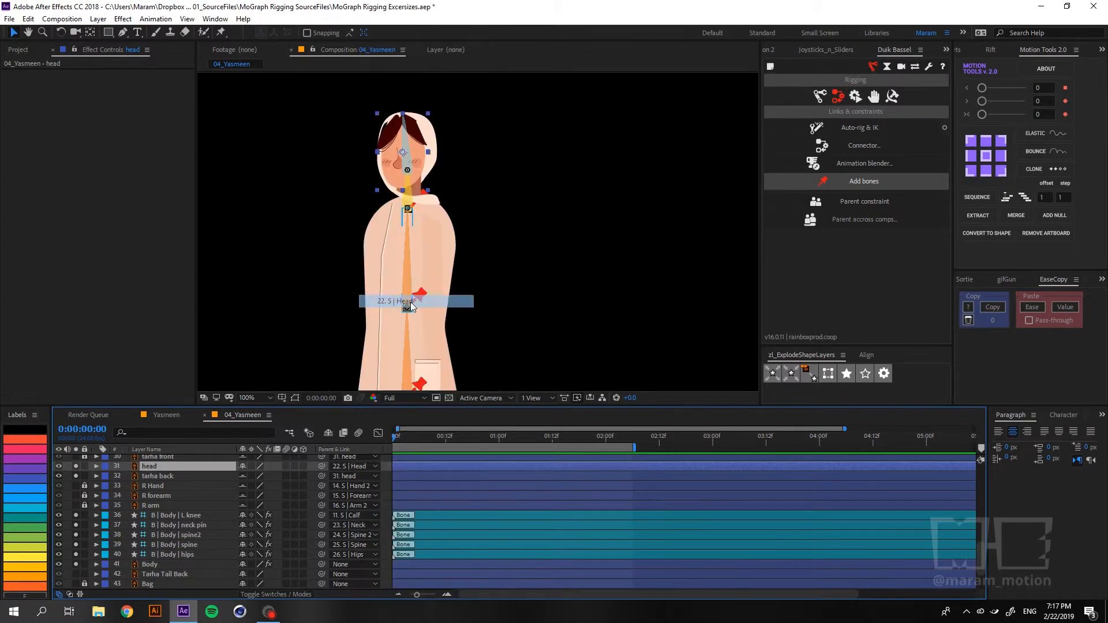
Change the parent of the tarha back layer to the S | Neck structure.
click(157, 476)
drag(403, 196, 534, 183)
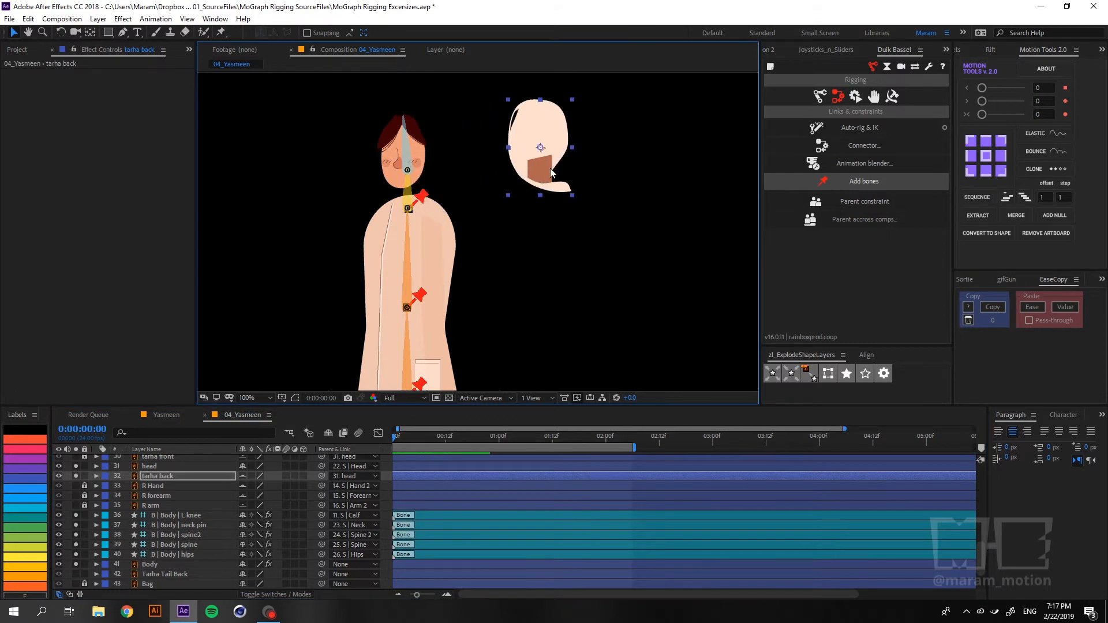
key(ctrl+z)
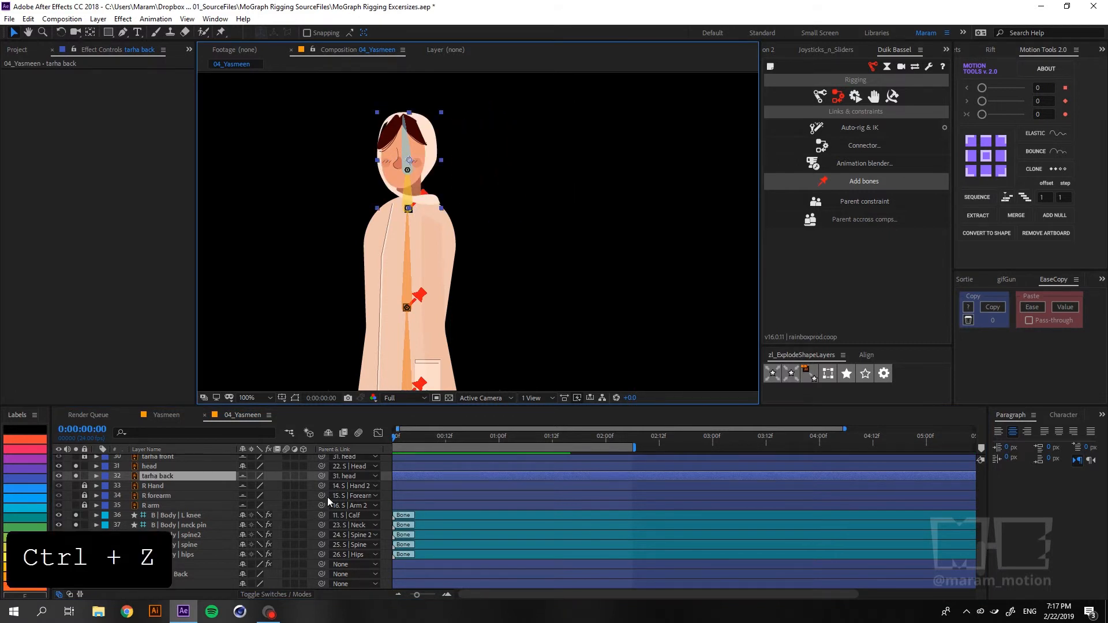
click(365, 476)
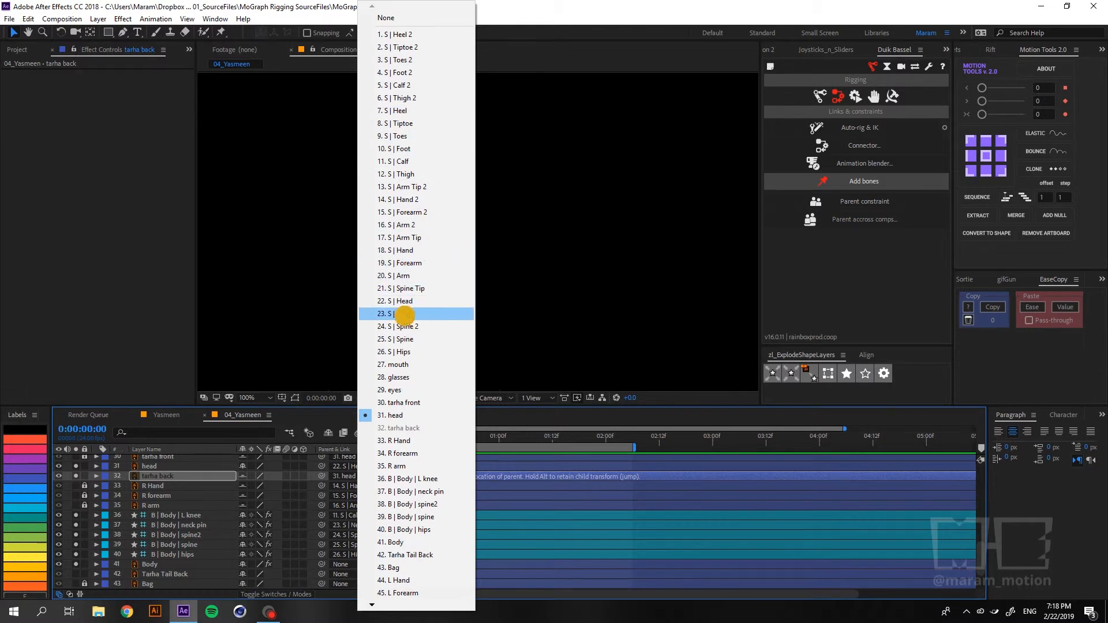
click(406, 319)
Turn off solo for all the unlocked layers and maximize the timeline to show the full layer list.
key(ctrl+a)
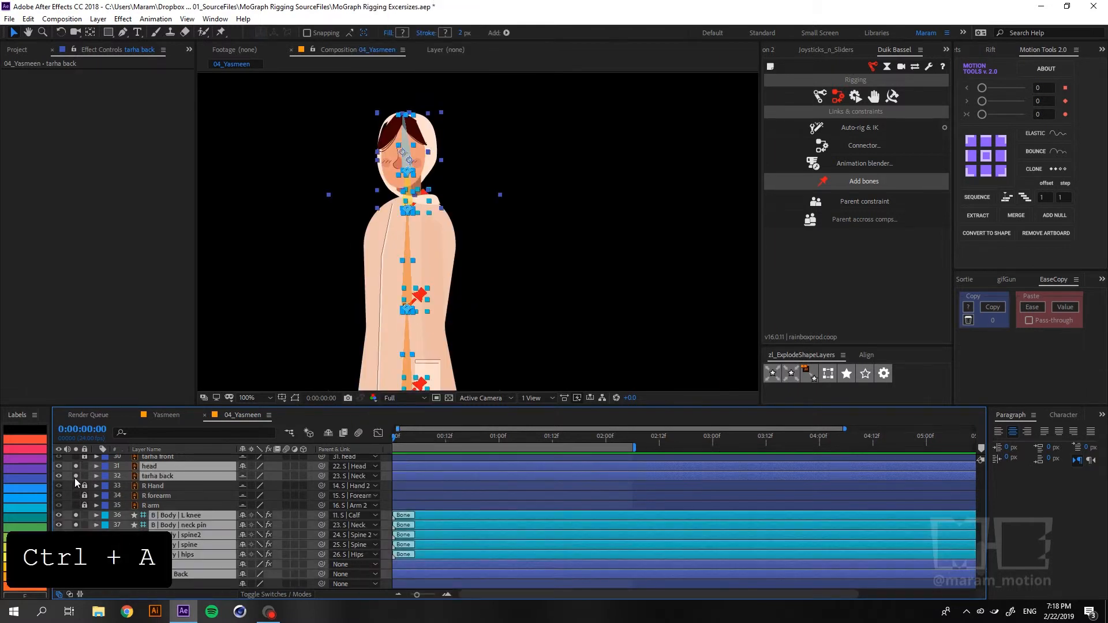
click(75, 478)
click(67, 501)
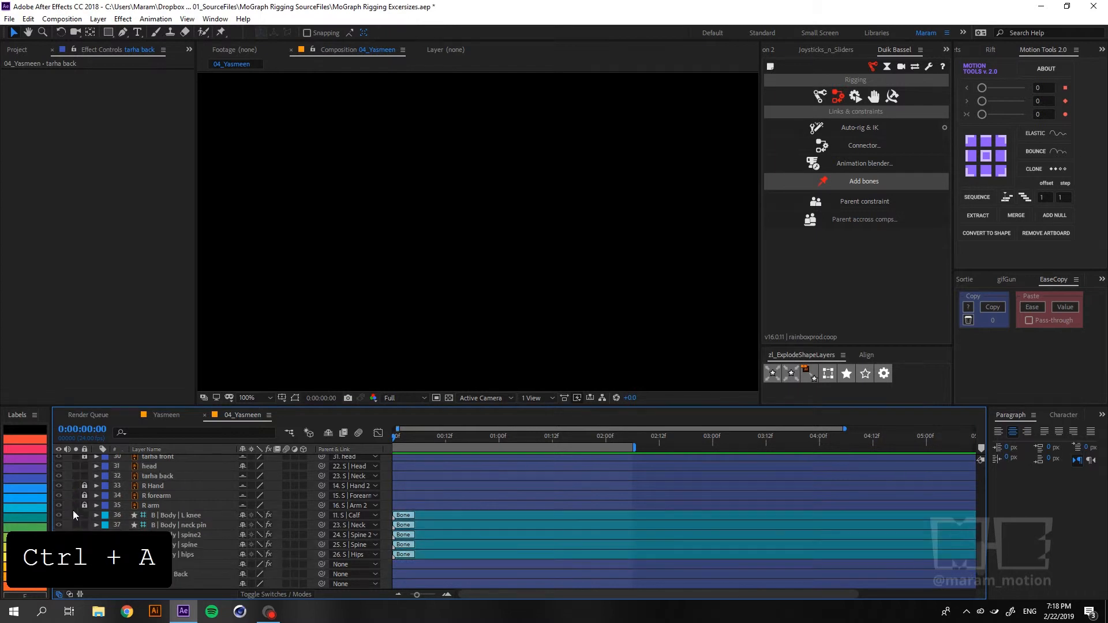
key(grave)
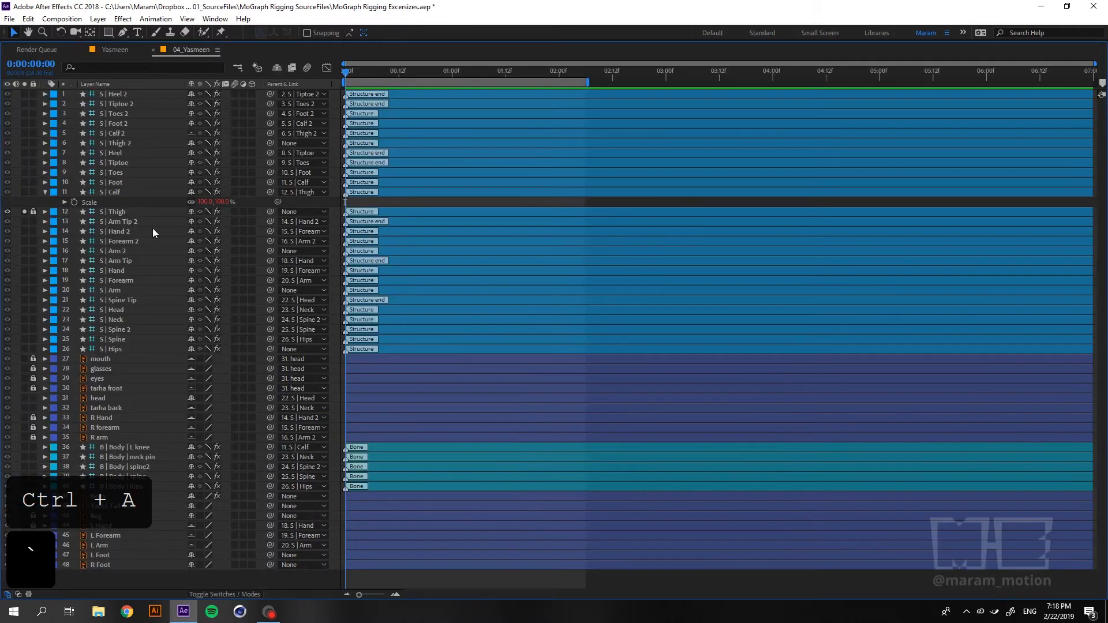
Turn off solo for the locked S | Thigh layer, return to the full panel layout and save the project.
click(26, 211)
key(grave)
scroll(535, 305, down, 8)
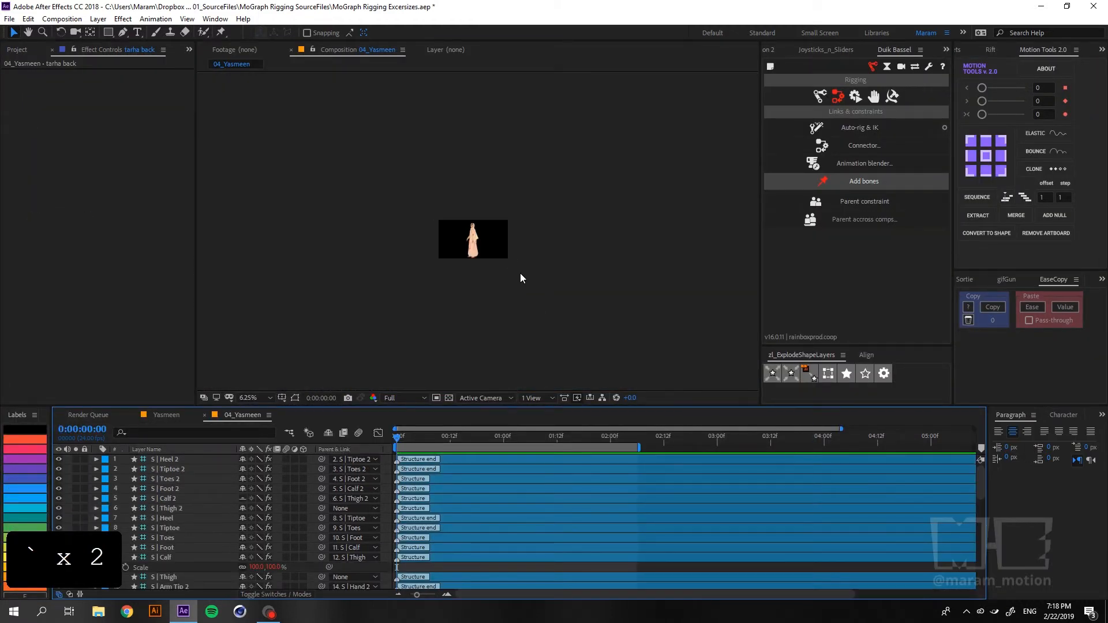
scroll(520, 274, up, 1)
key(shift+slash)
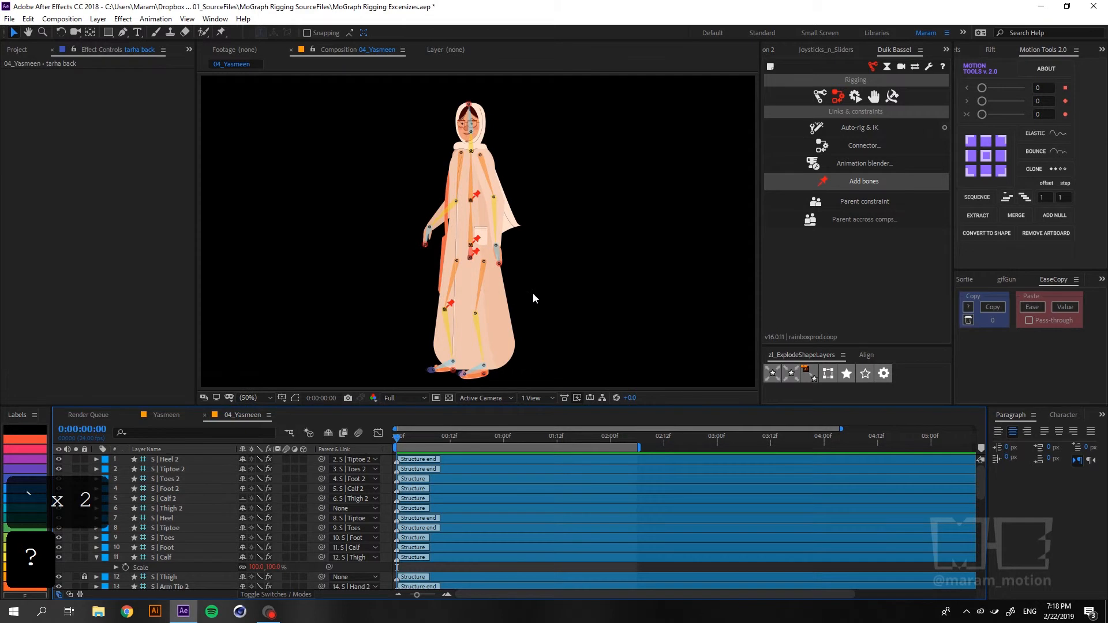
key(ctrl+s)
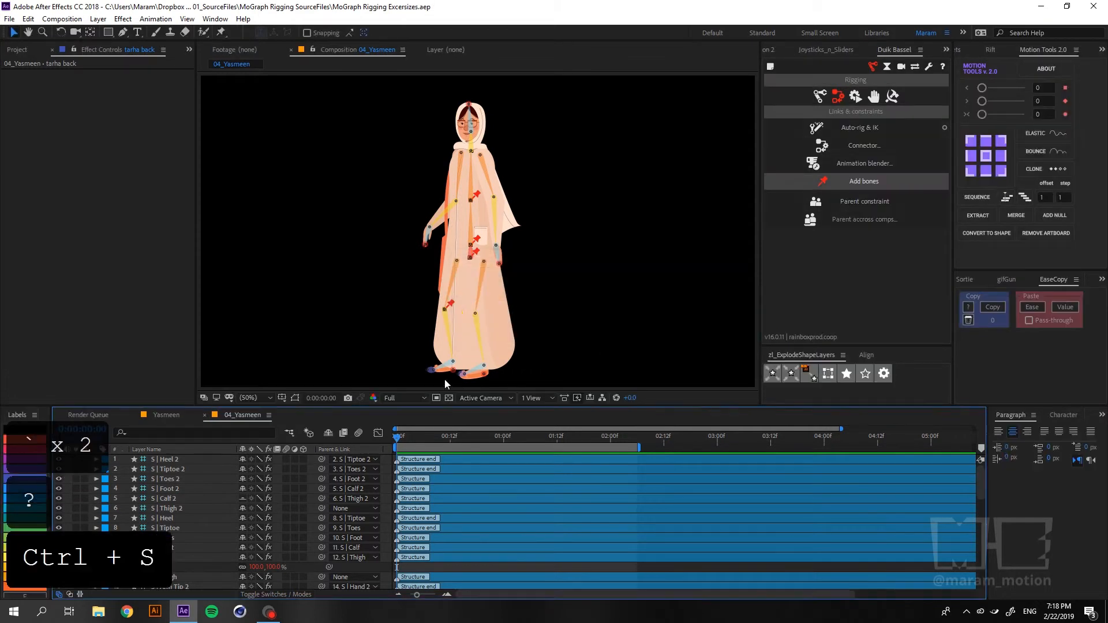
Reposition the S | Toes and S | Heel structures so they fit the left foot artwork.
key(space)
scroll(493, 324, up, 4)
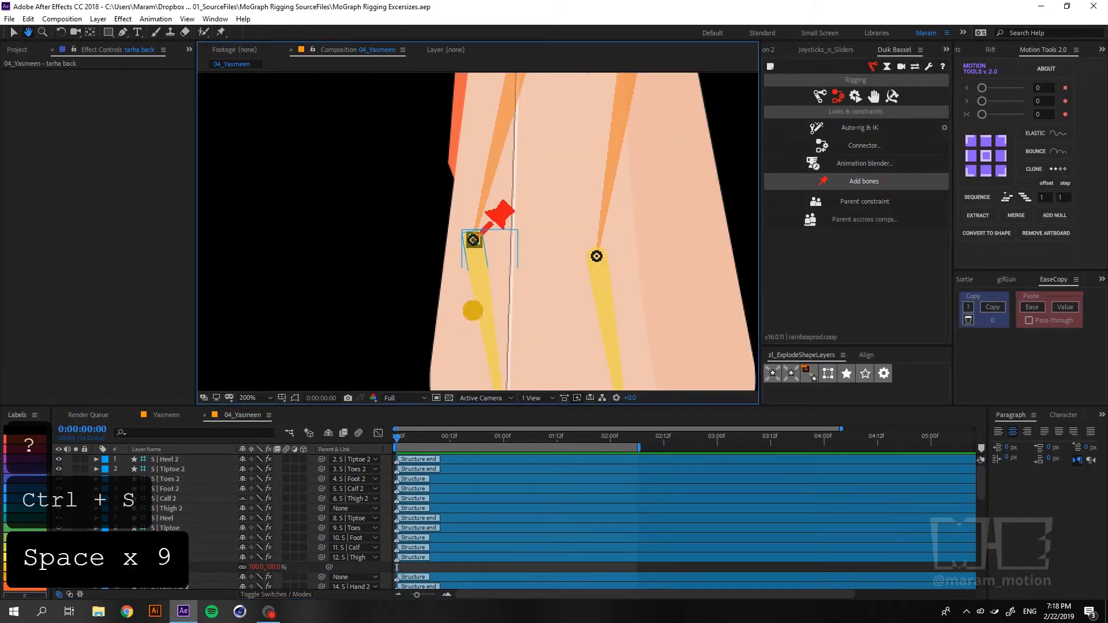
drag(473, 341, 489, 116)
drag(445, 215, 413, 241)
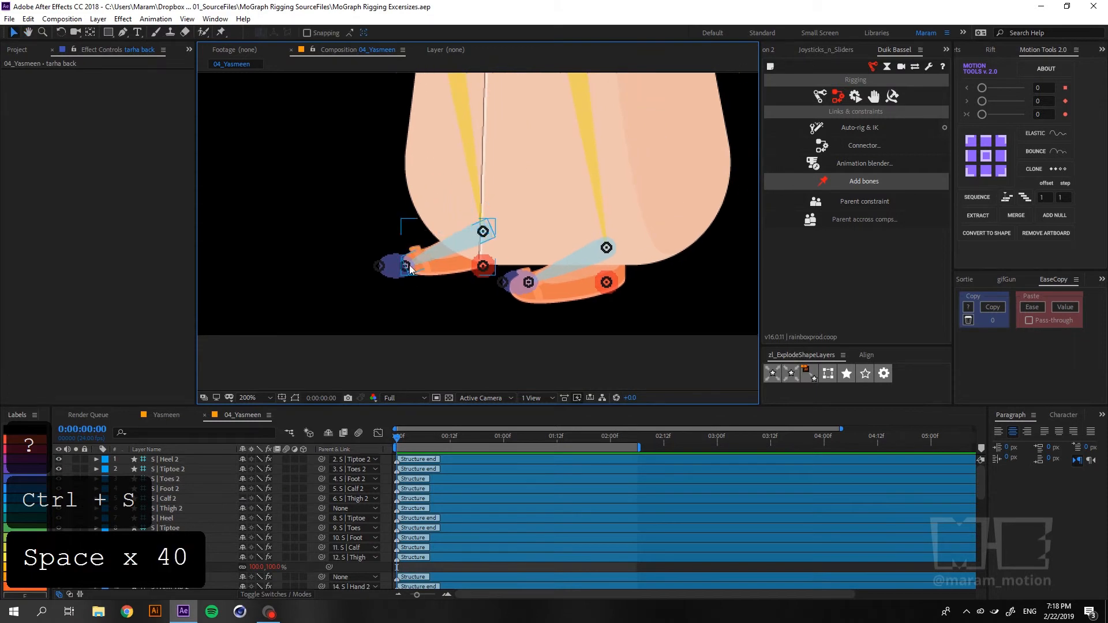
click(403, 266)
drag(405, 266, 437, 261)
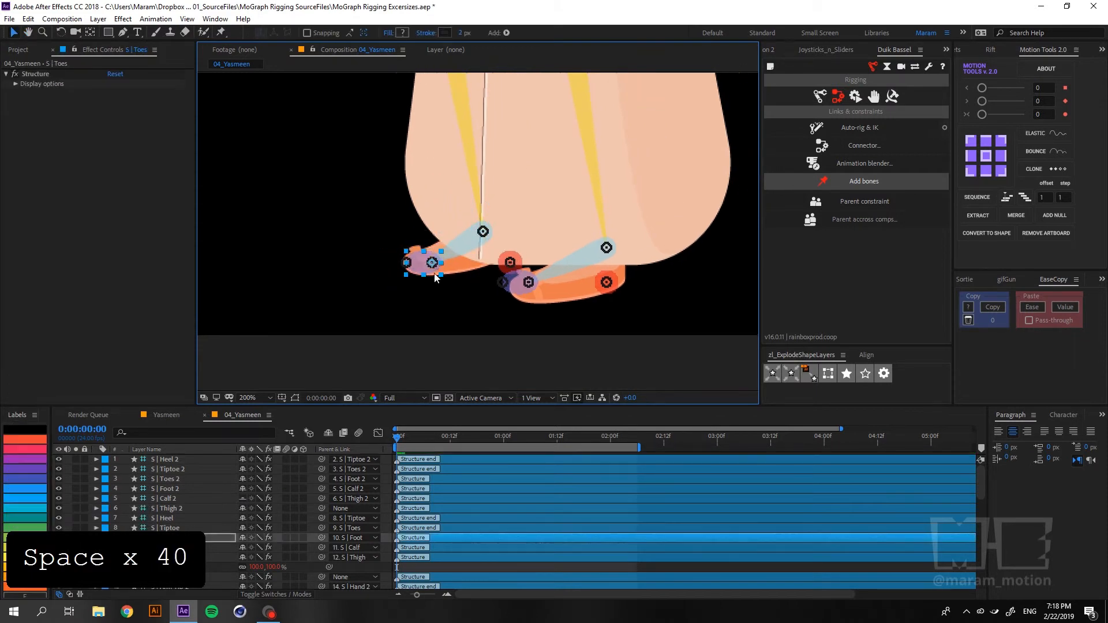
click(429, 292)
drag(510, 263, 541, 290)
Reposition the S | Toes 2, S | Foot 2 and S | Heel 2 structures so they fit the right foot artwork.
click(531, 280)
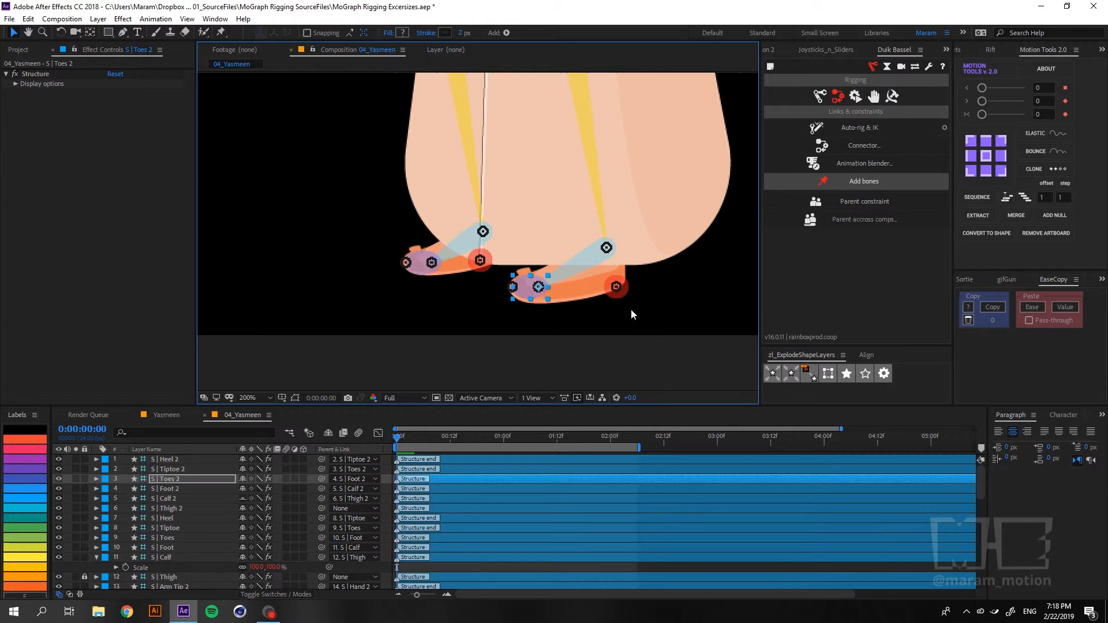
drag(606, 248, 611, 257)
click(540, 297)
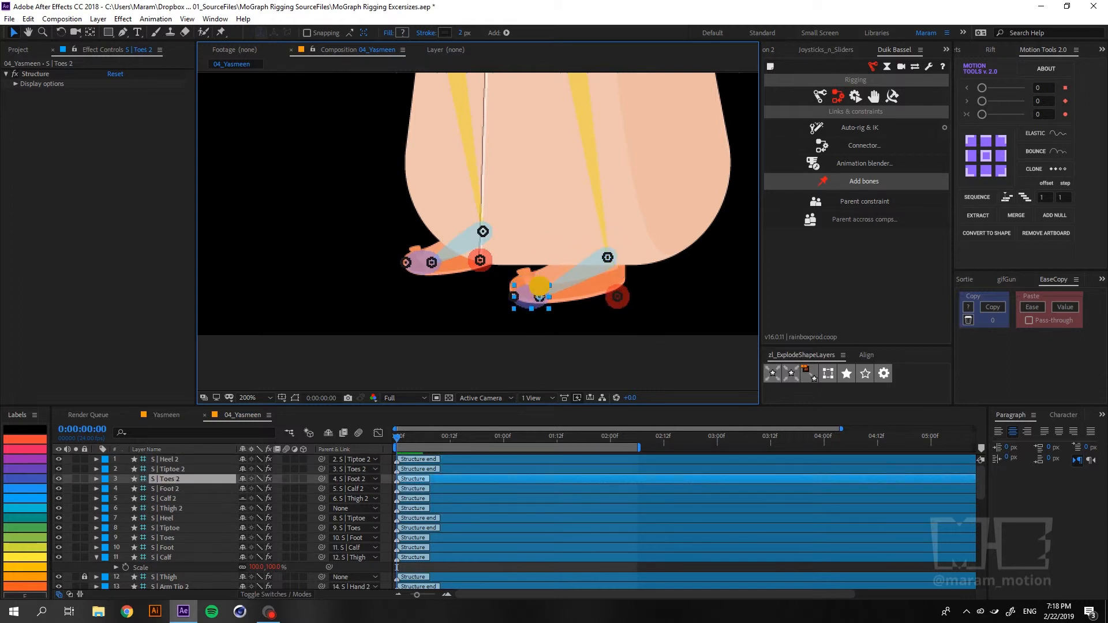
drag(540, 297, 539, 287)
click(614, 295)
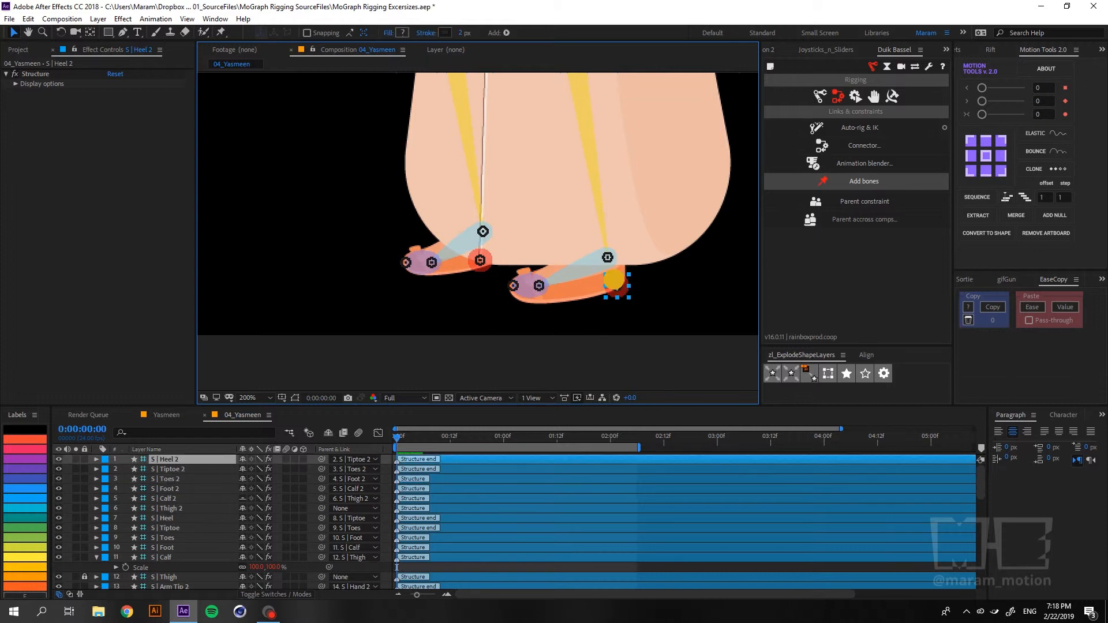
Parent the R Foot layer to the S | Foot 2 structure.
click(577, 271)
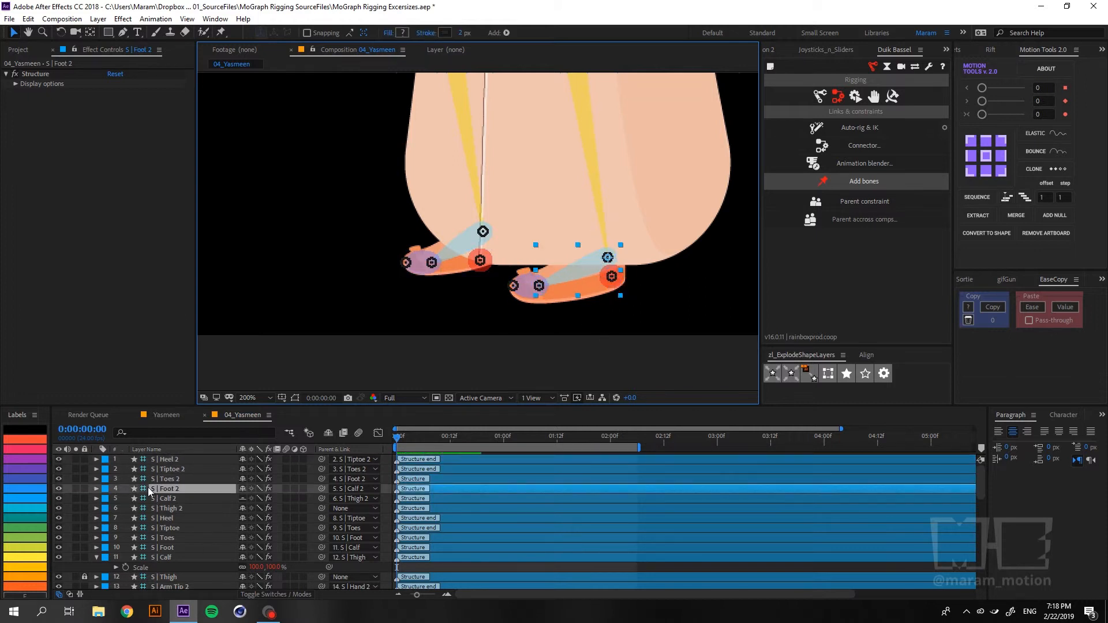
click(560, 304)
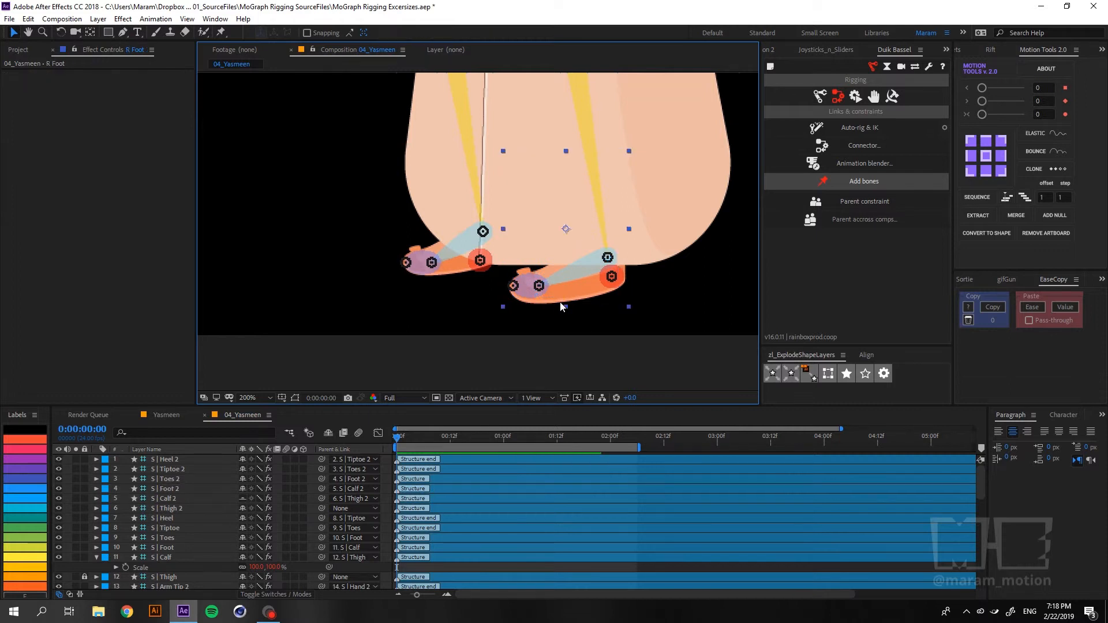
key(s)
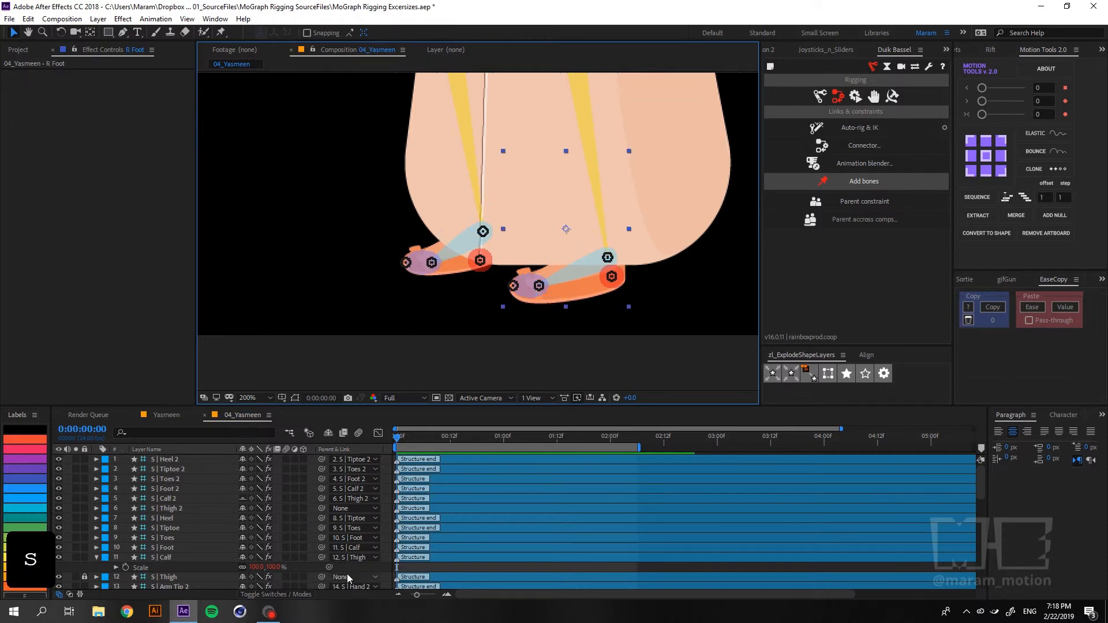
click(344, 575)
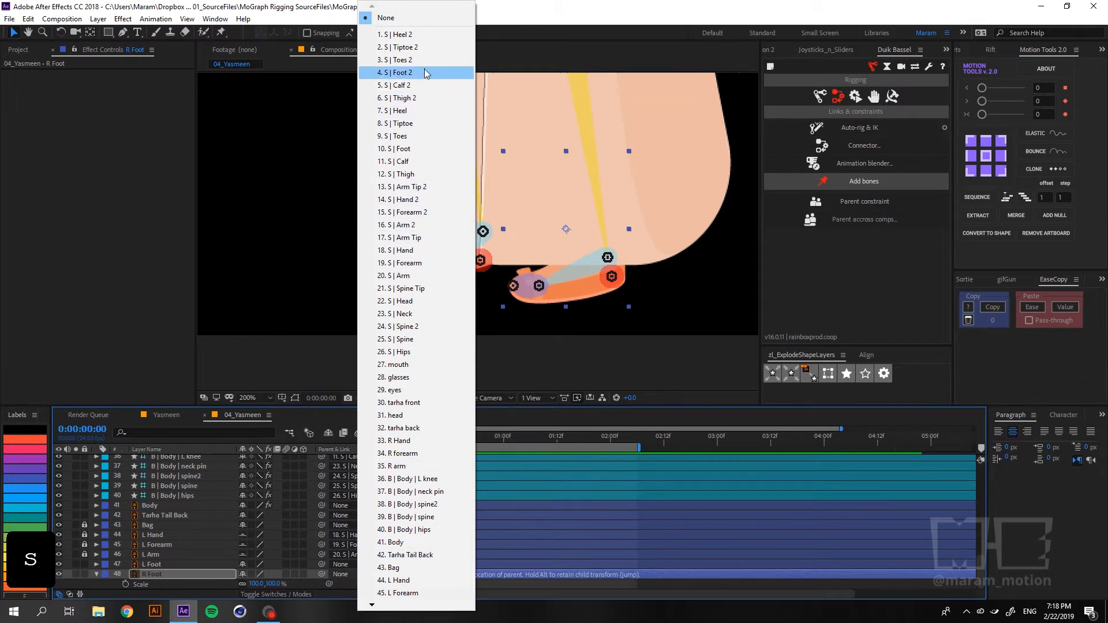
click(404, 73)
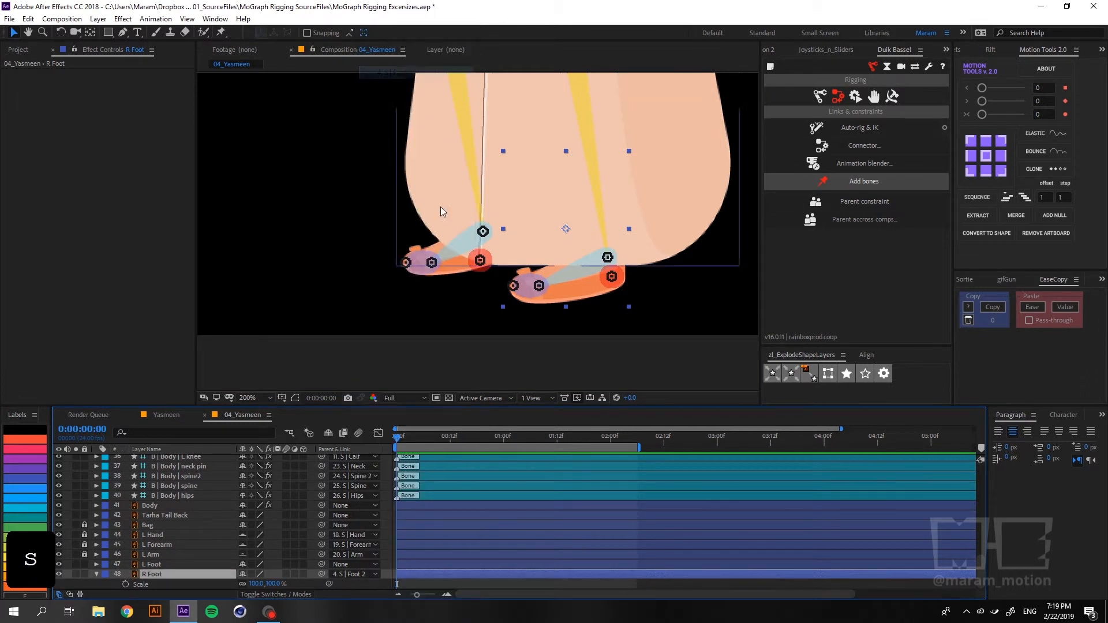
Parent the L Foot layer to the S | Foot structure and save the project.
click(446, 277)
click(359, 564)
click(359, 565)
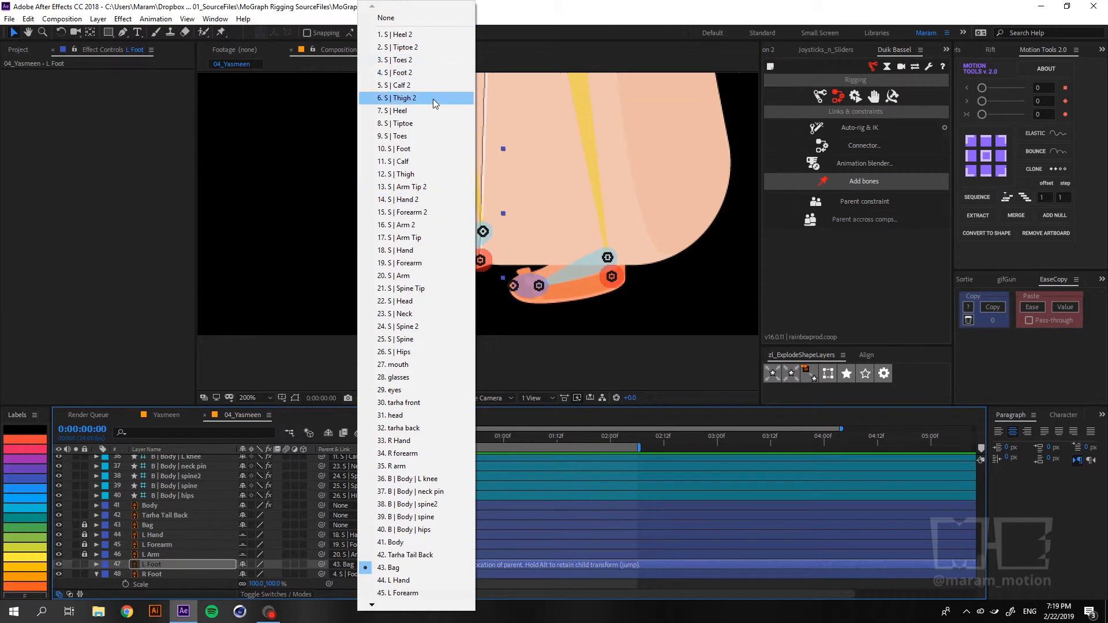
click(403, 148)
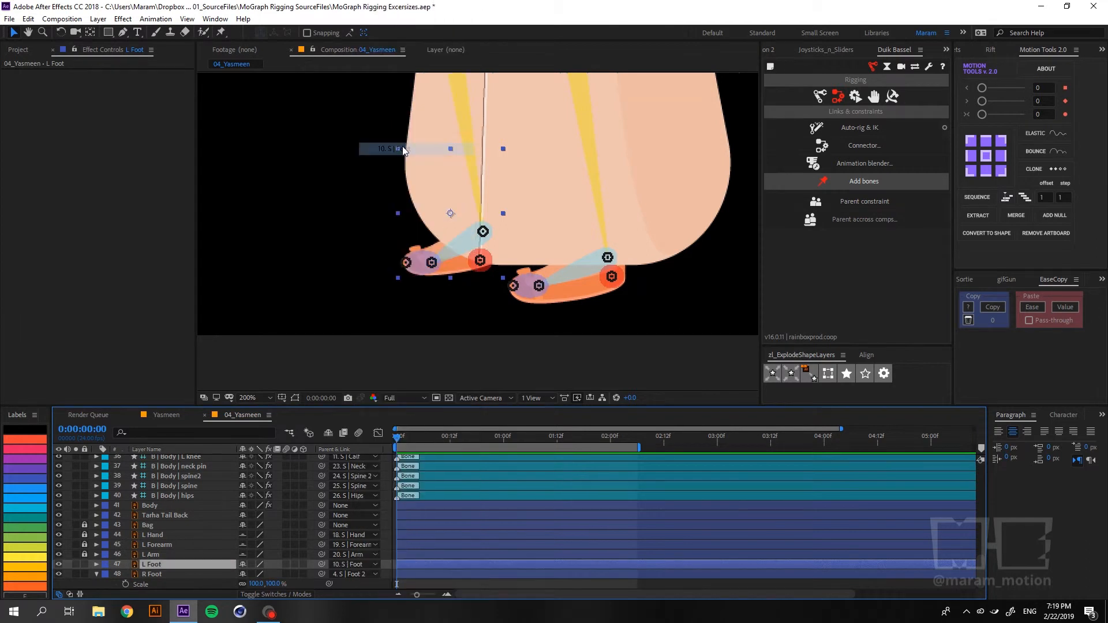
key(ctrl+s)
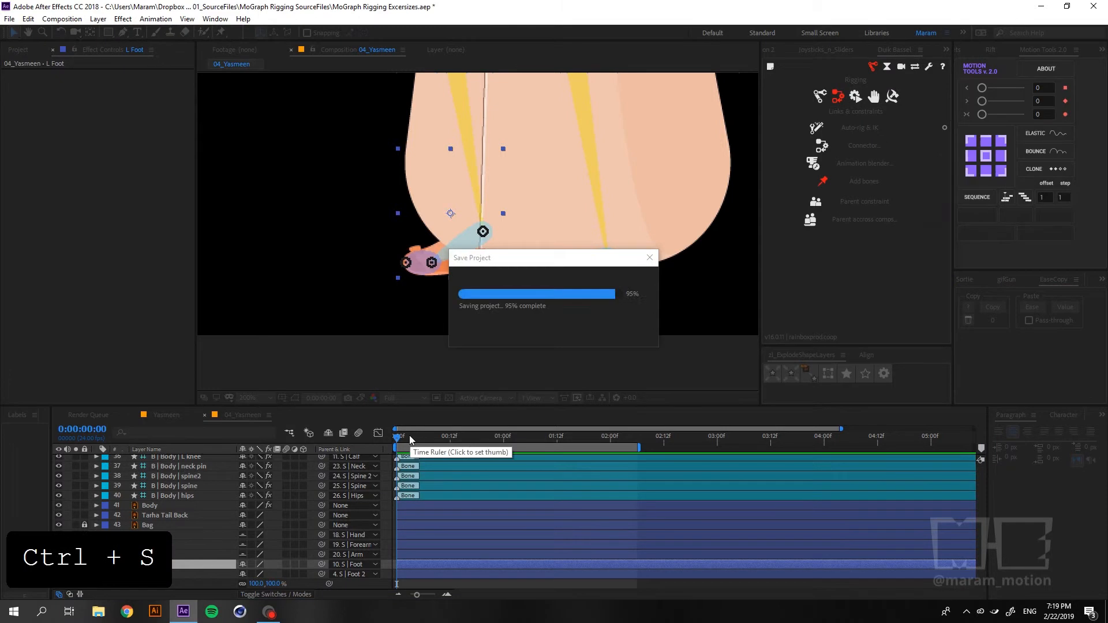
drag(407, 442, 369, 444)
scroll(349, 270, down, 1)
key(space)
drag(339, 242, 334, 282)
key(ctrl+s)
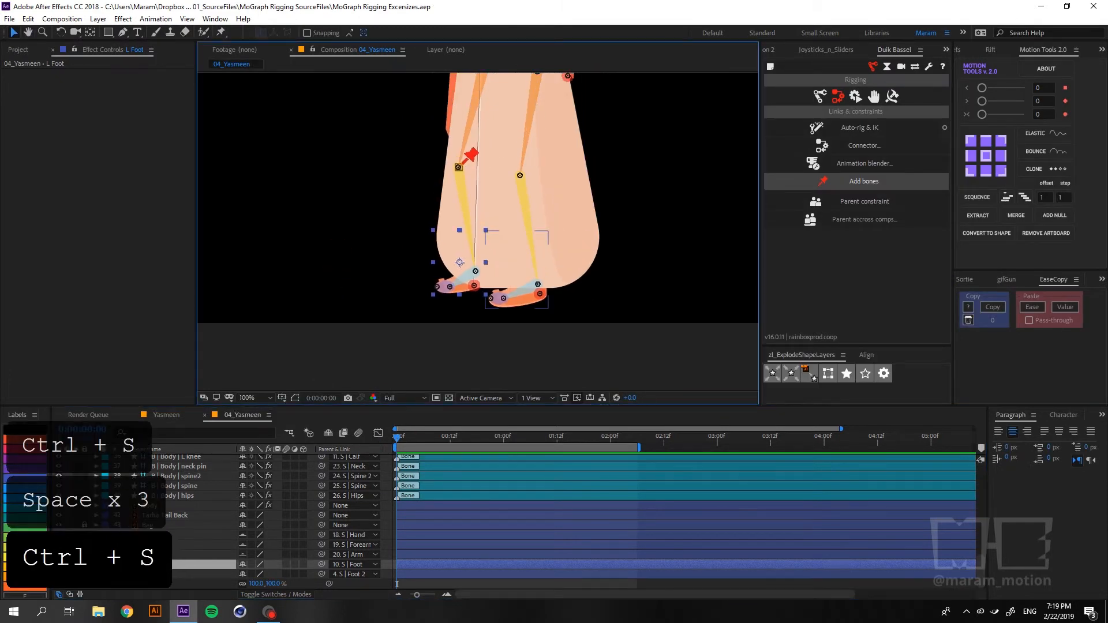
Lock the artwork layers from Body down to R Foot.
click(84, 508)
drag(86, 520, 90, 595)
scroll(90, 583, up, 1)
scroll(173, 519, up, 3)
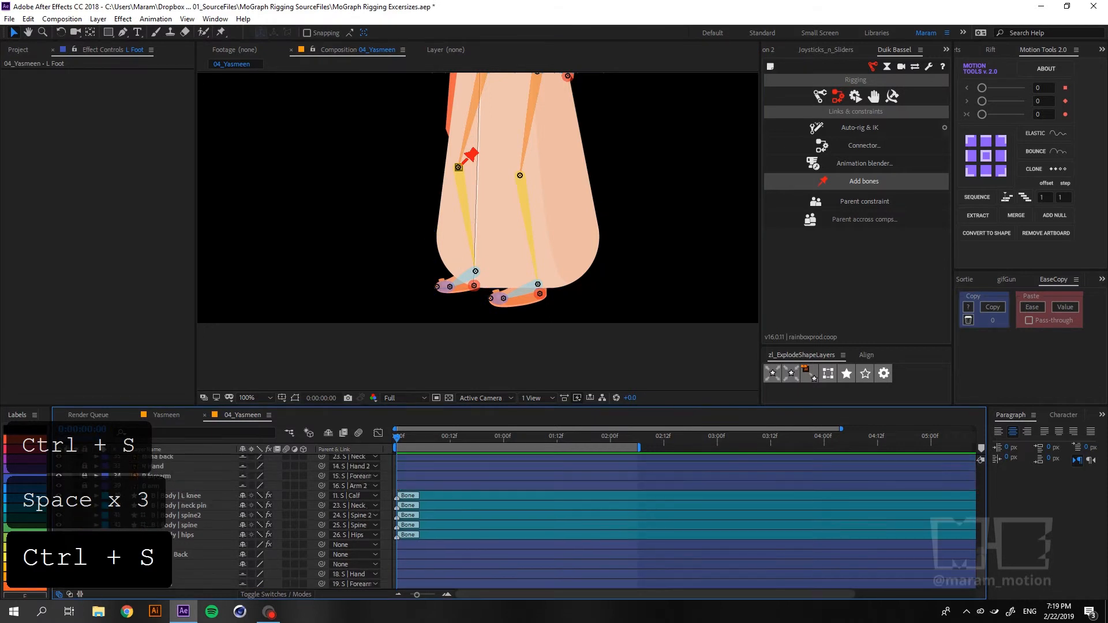
Select the Body bone layers from B | Body | hips up to B | Body | L knee.
click(185, 535)
shift+click(177, 495)
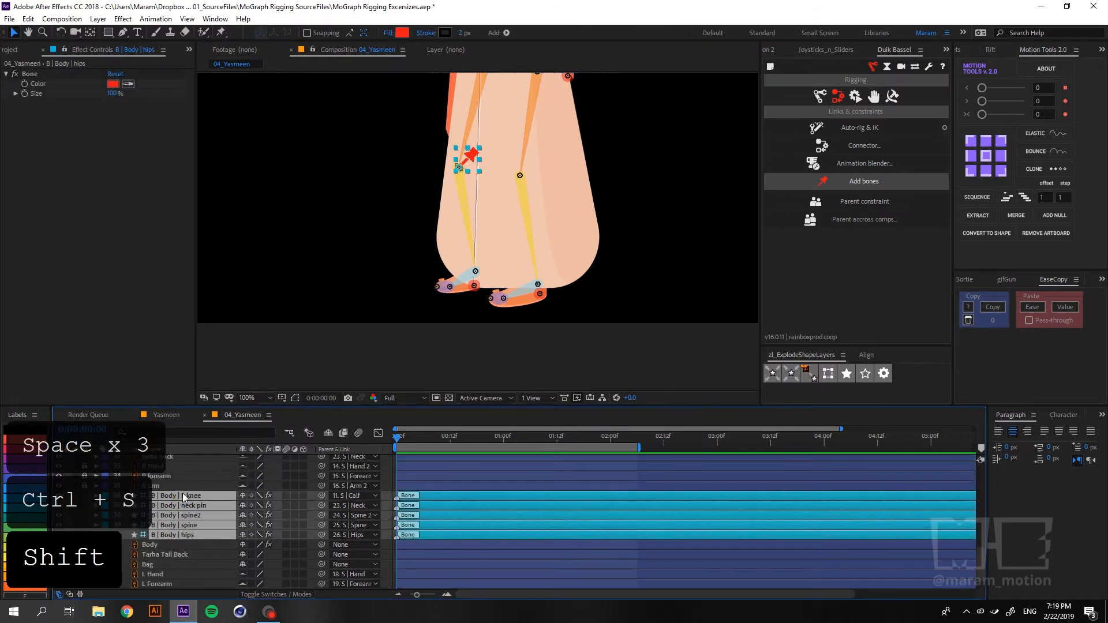
scroll(173, 519, up, 6)
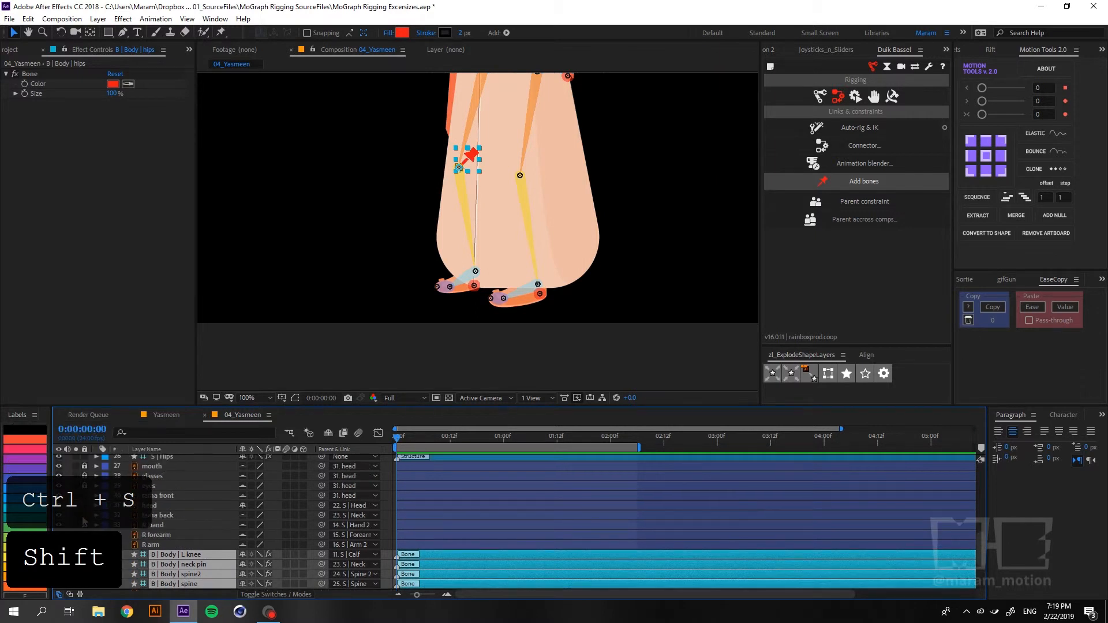
key(space)
scroll(86, 515, up, 7)
key(space)
key(space)
key(space)
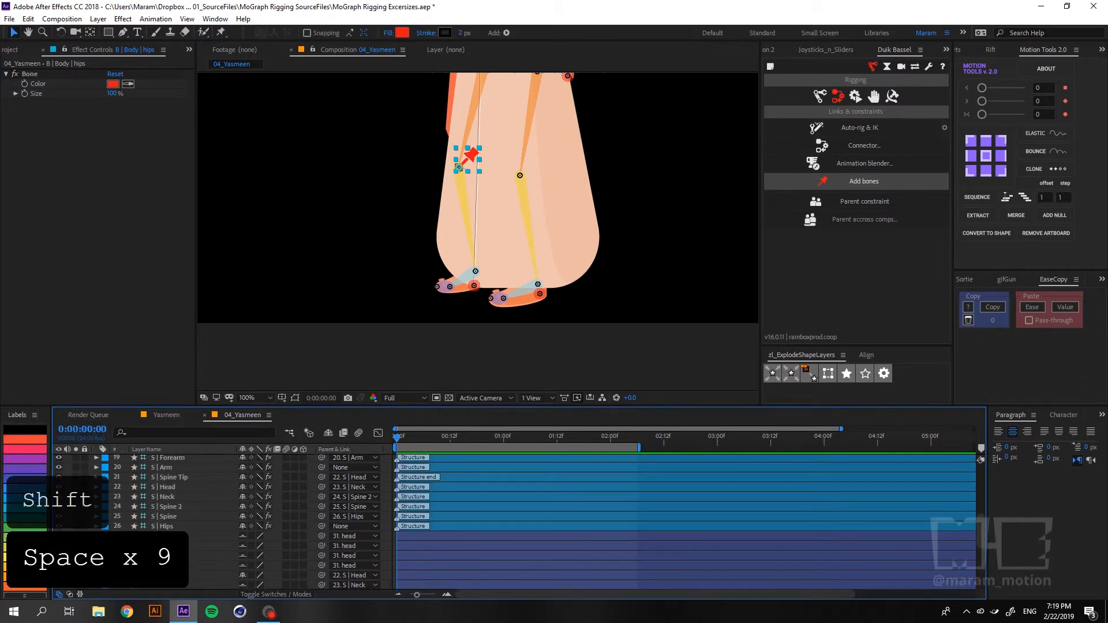
Select all the structure layers from S | Hips up to S | Heel 2 and save the project.
click(170, 527)
scroll(169, 527, up, 7)
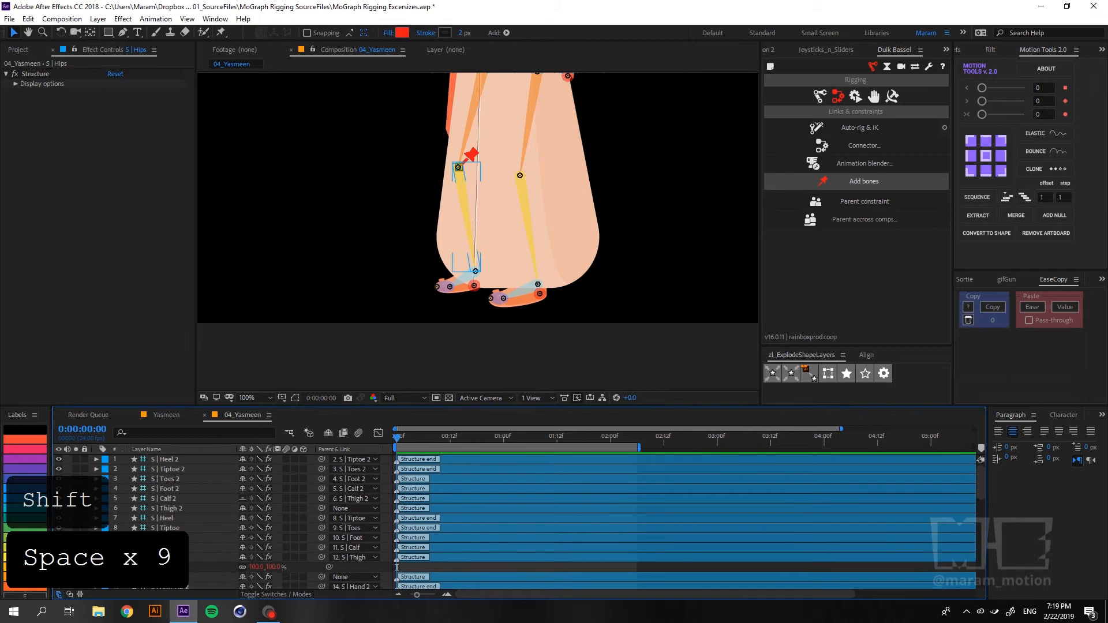
click(96, 557)
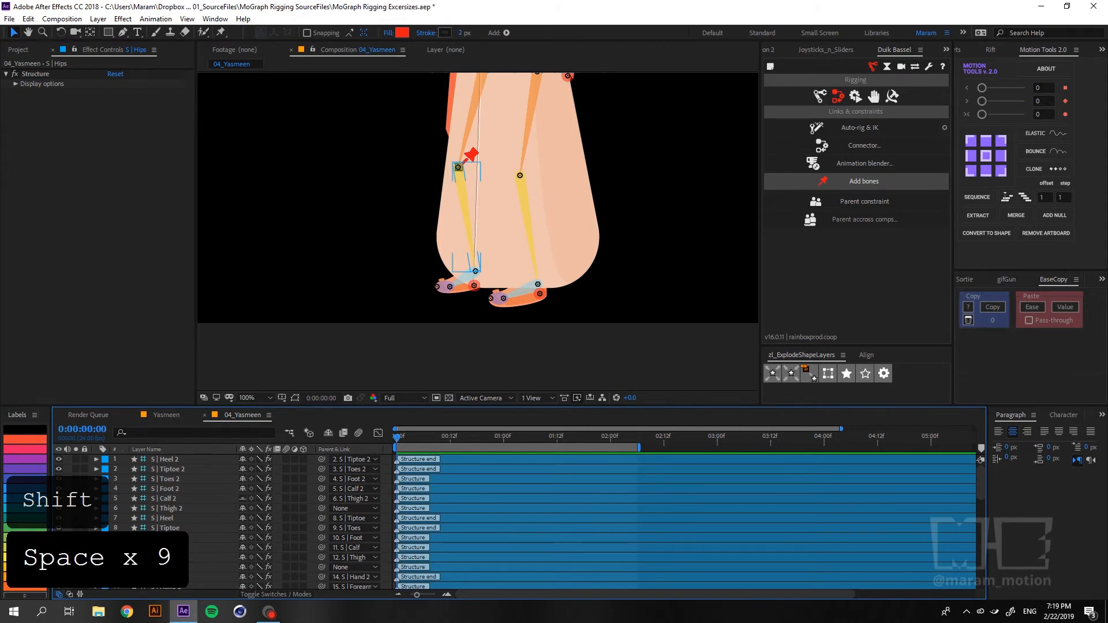
shift+click(175, 459)
key(ctrl+s)
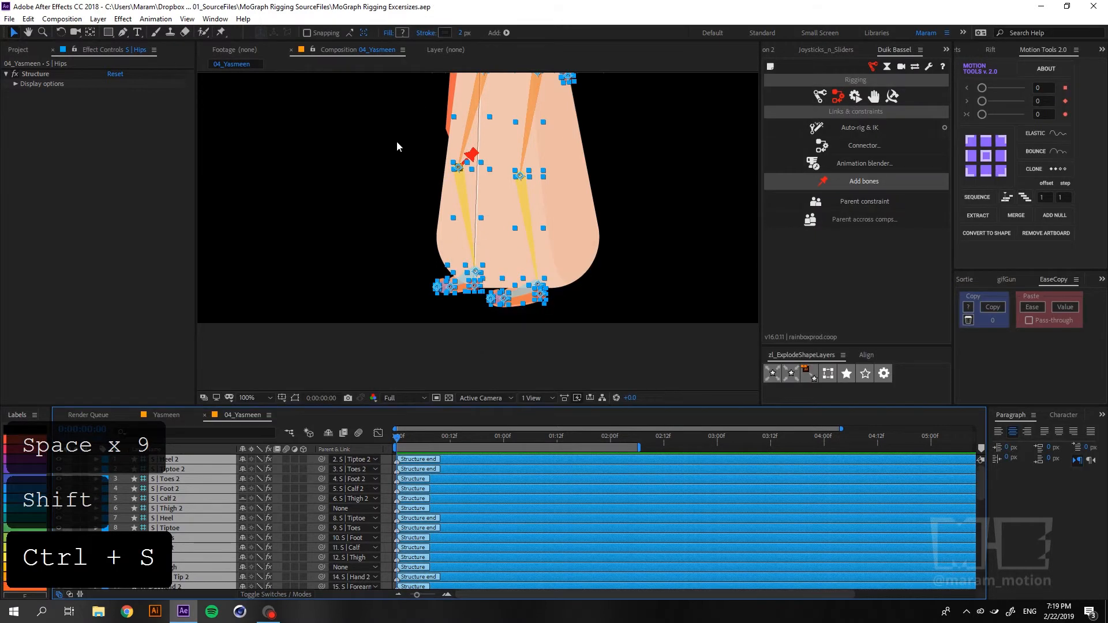
Run Duik's Auto-rig & IK on the selected structures and deselect the resulting controllers.
key(shift+slash)
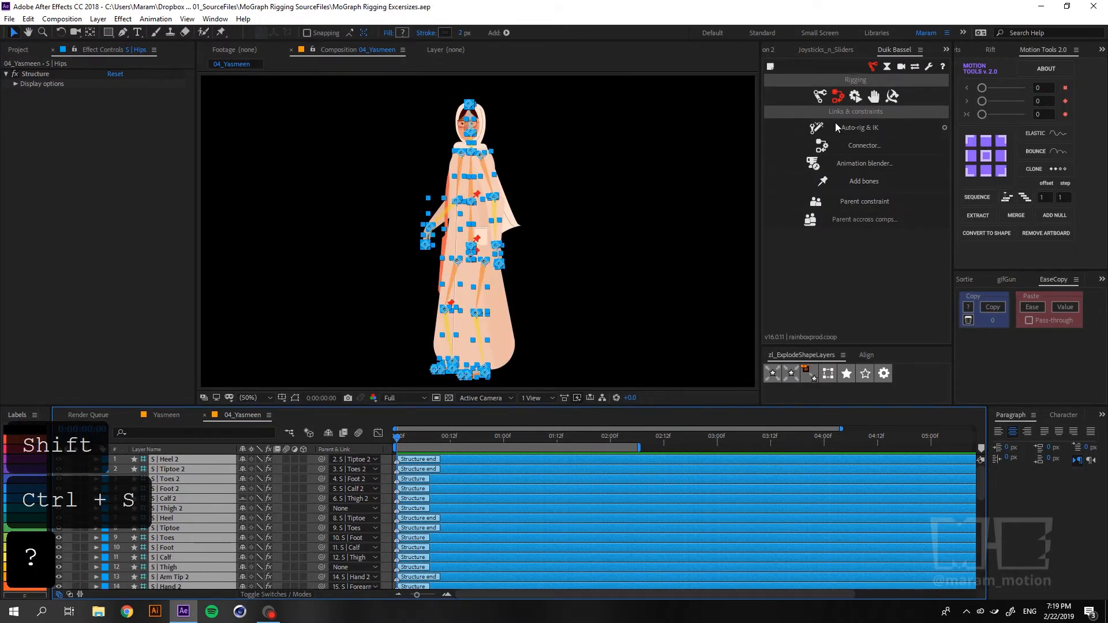
click(856, 129)
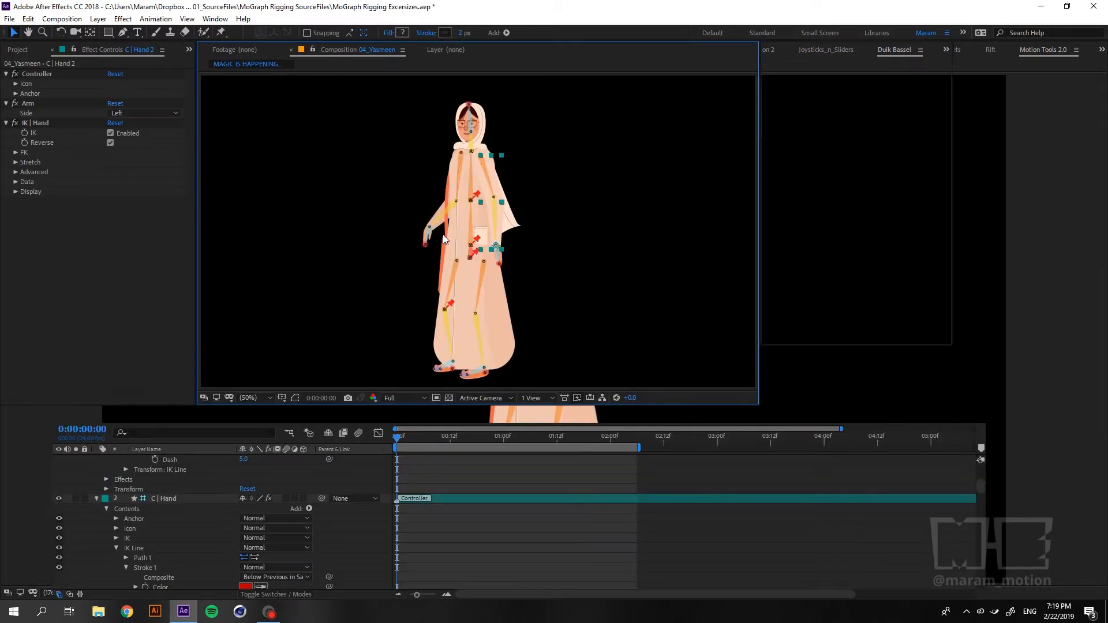
click(634, 197)
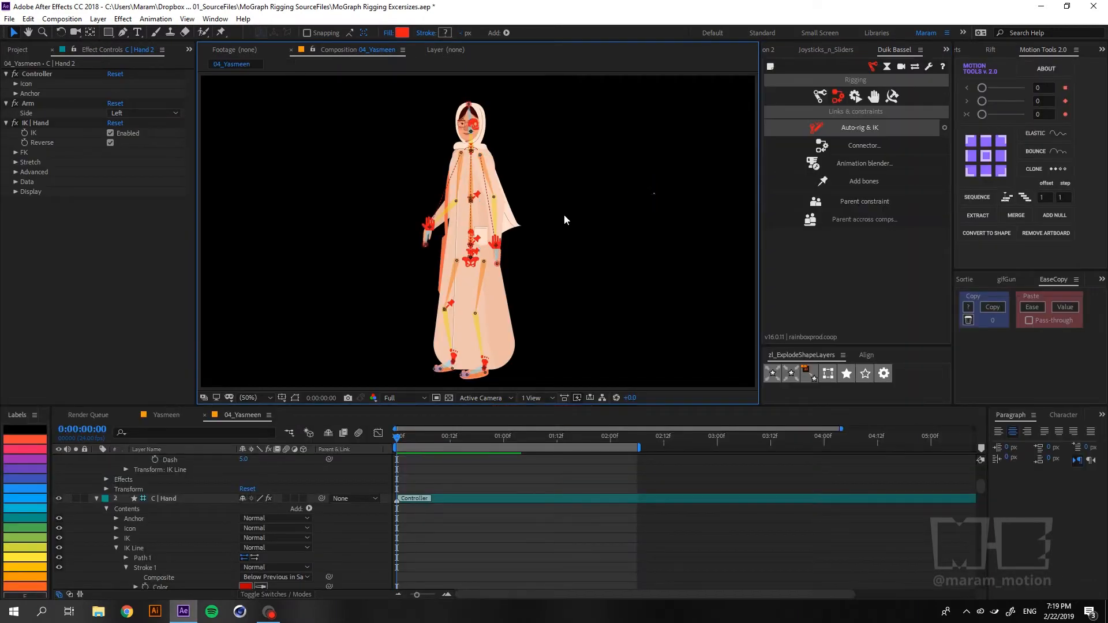
Test the arm rigs by moving the C | Hand and C | Hand 2 controllers, undoing each move.
scroll(521, 223, up, 1)
scroll(428, 204, down, 2)
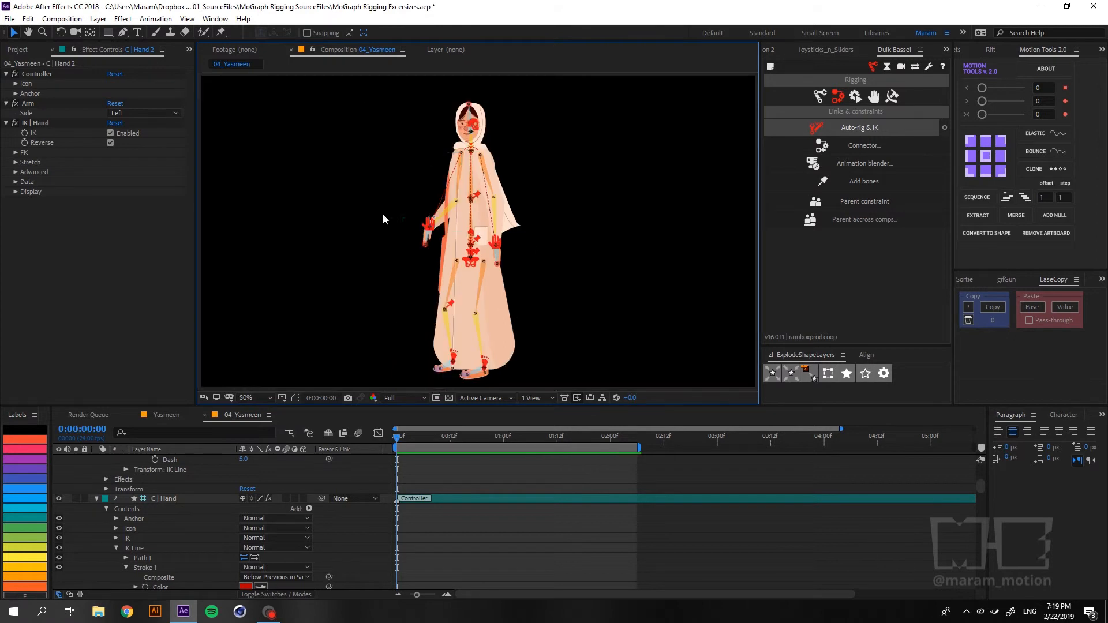
drag(428, 232, 414, 175)
key(ctrl+z)
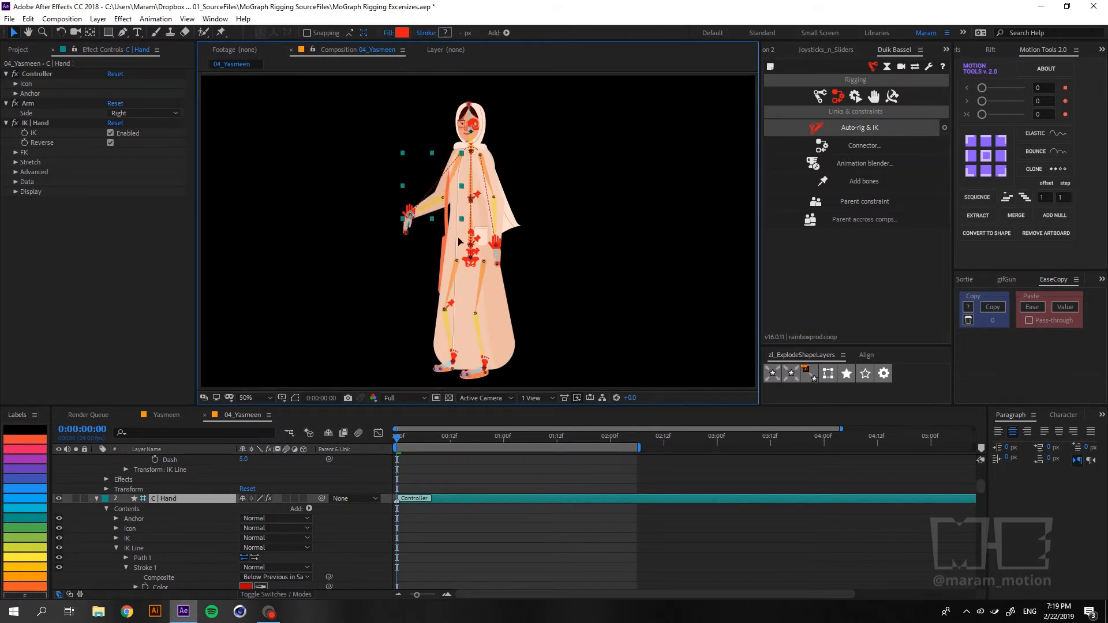
drag(500, 248, 415, 179)
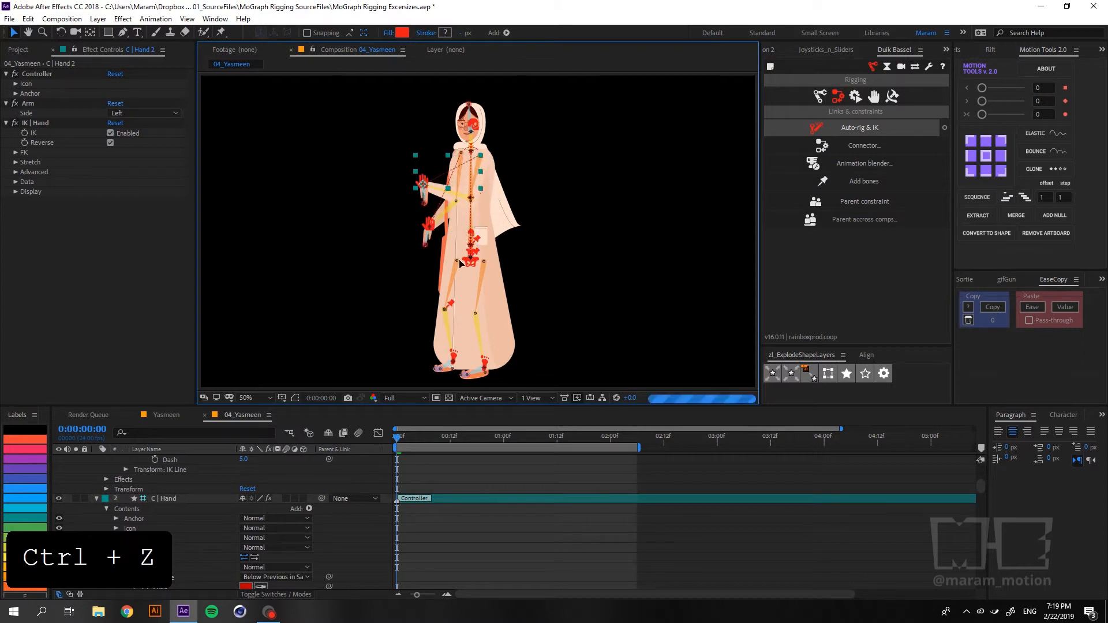
key(ctrl+z)
Test the leg rigs by moving the C | Foot and C | Foot 2 controllers, undoing each move.
click(455, 362)
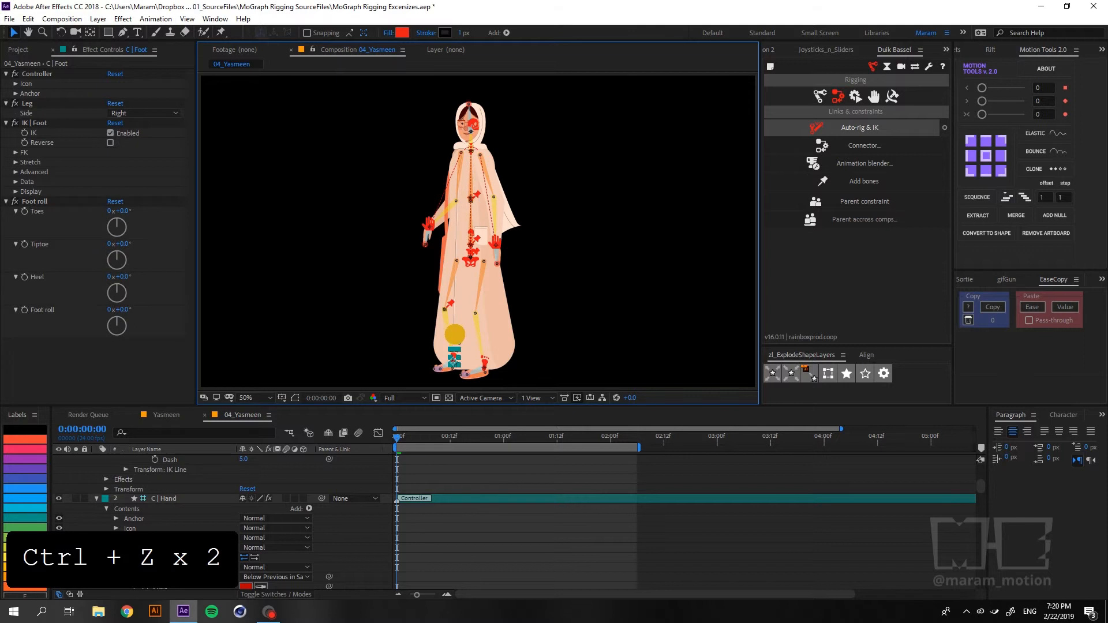
key(space)
key(space)
key(space)
key(space)
key(space)
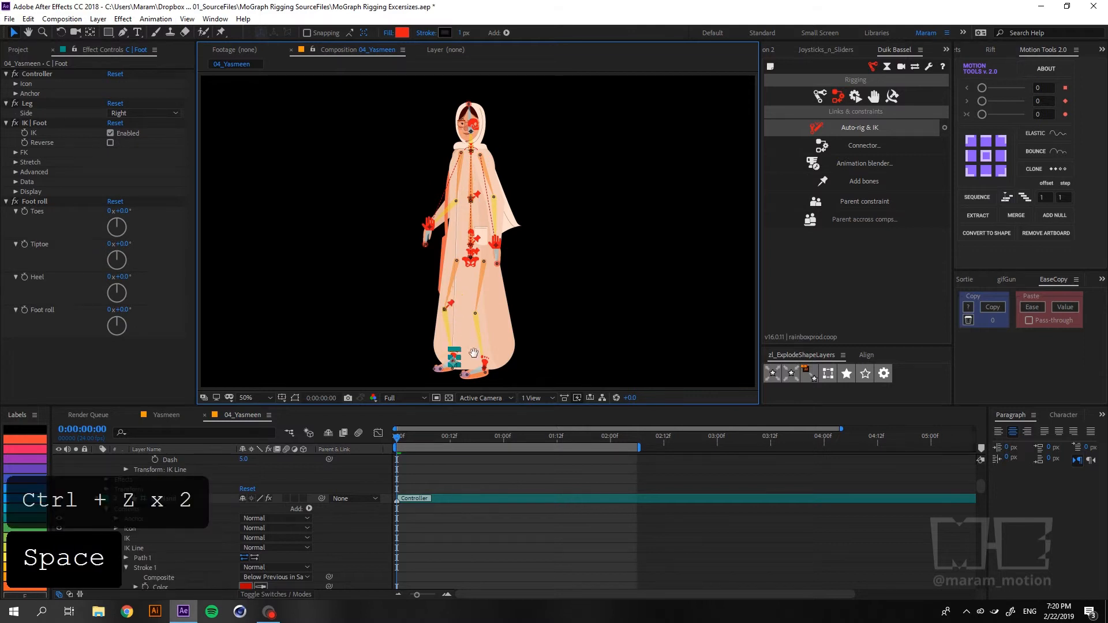
scroll(468, 346, up, 2)
drag(438, 359, 385, 362)
key(ctrl+z)
drag(497, 385, 521, 322)
key(ctrl+z)
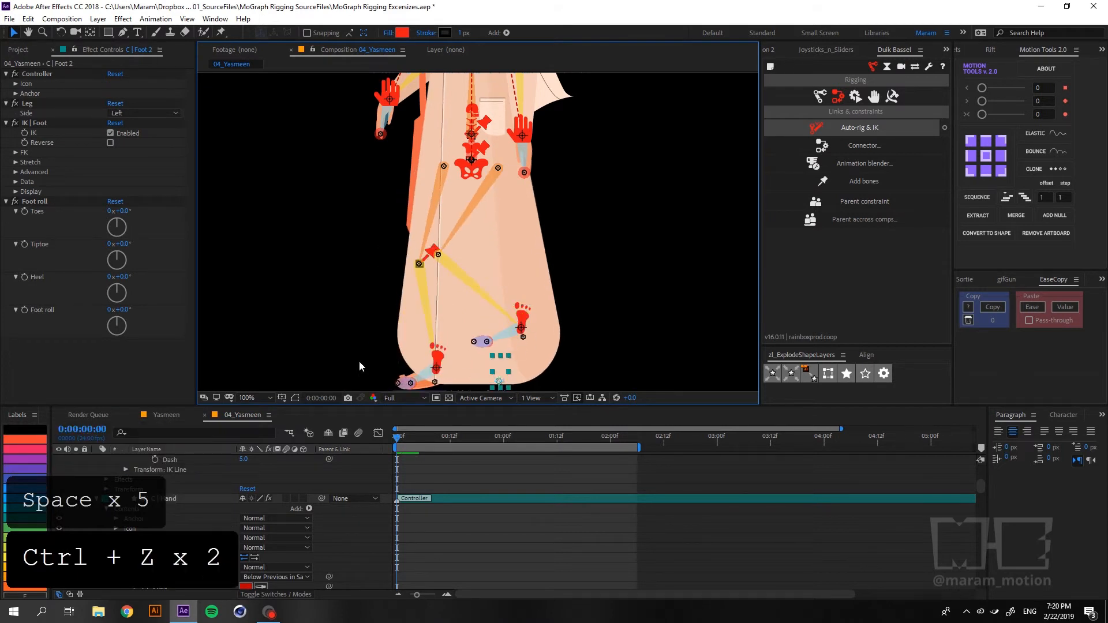
key(space)
key(space)
drag(357, 359, 570, 315)
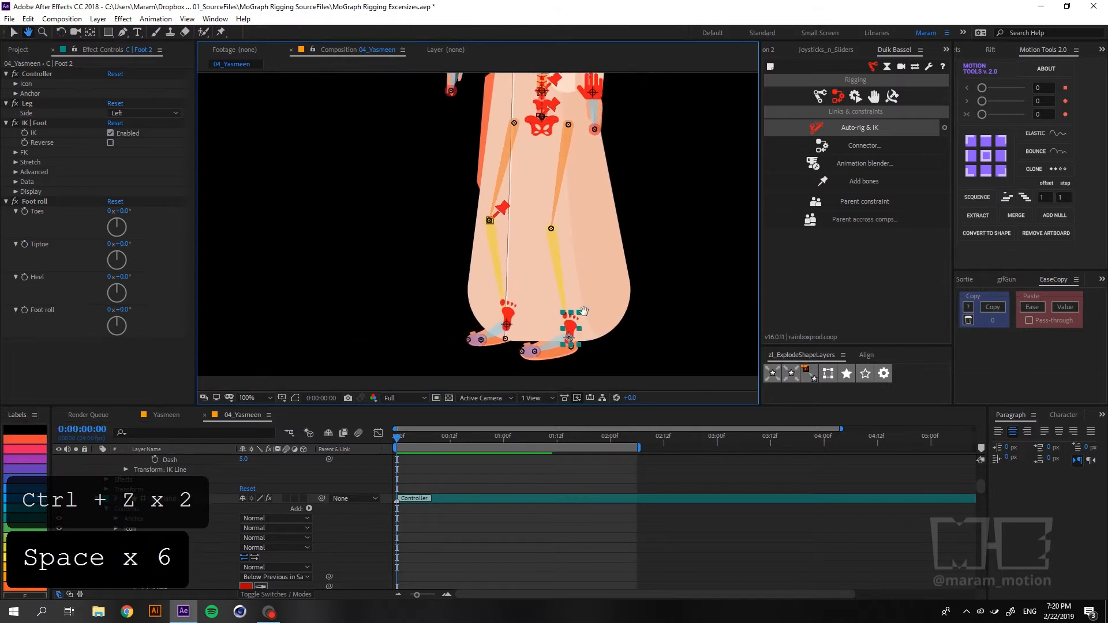
Save the project, collapse the expanded properties of all layers in the timeline, and deselect the layers.
key(v)
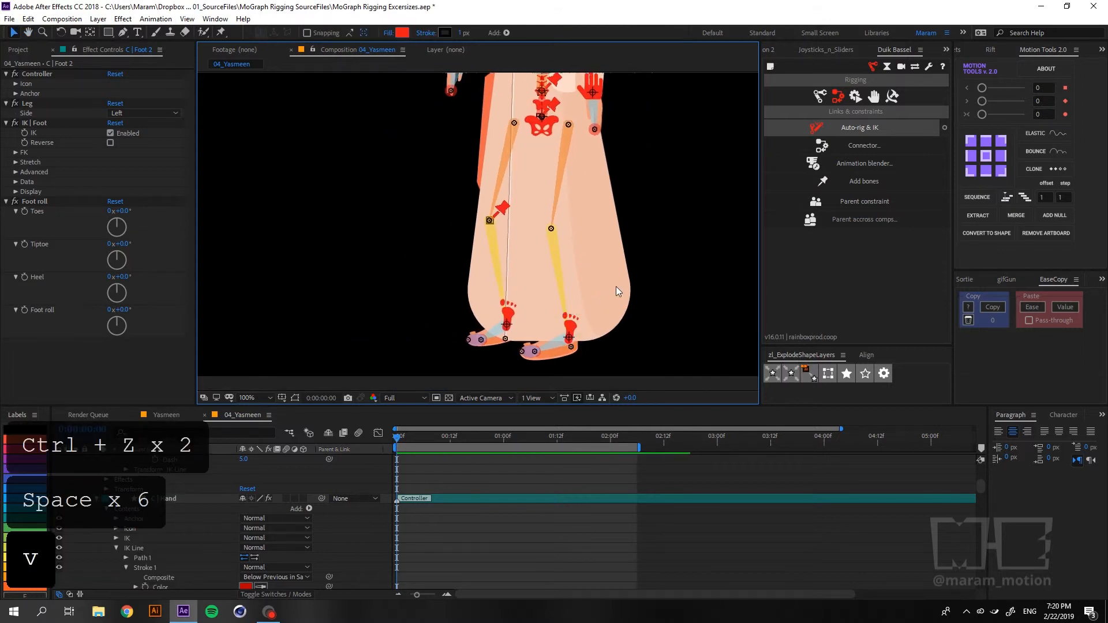
key(ctrl+s)
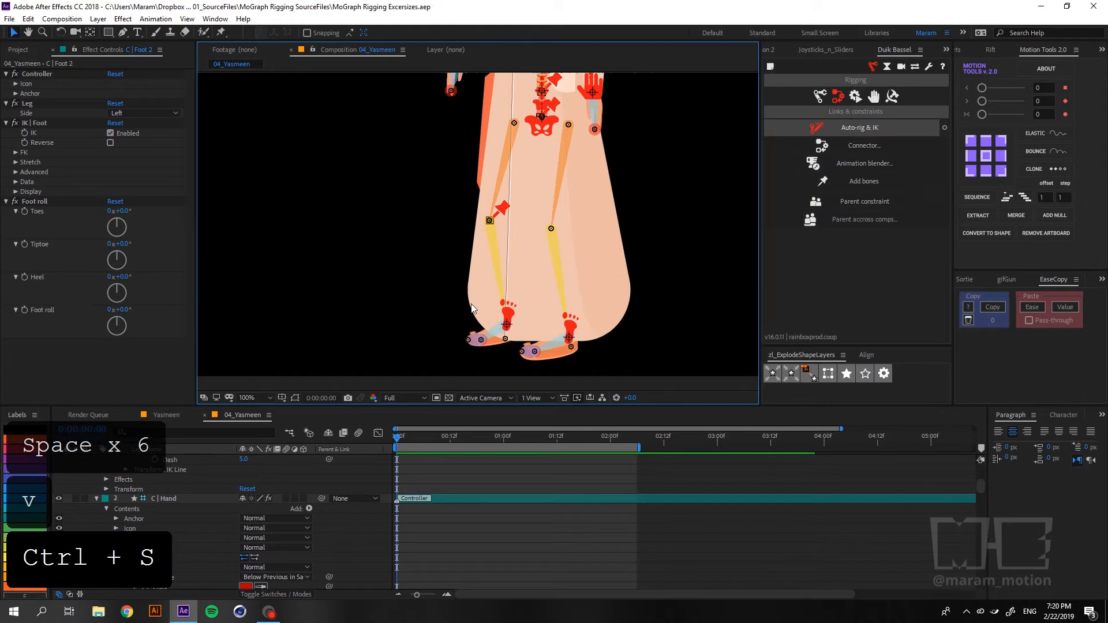
click(100, 500)
key(ctrl+a)
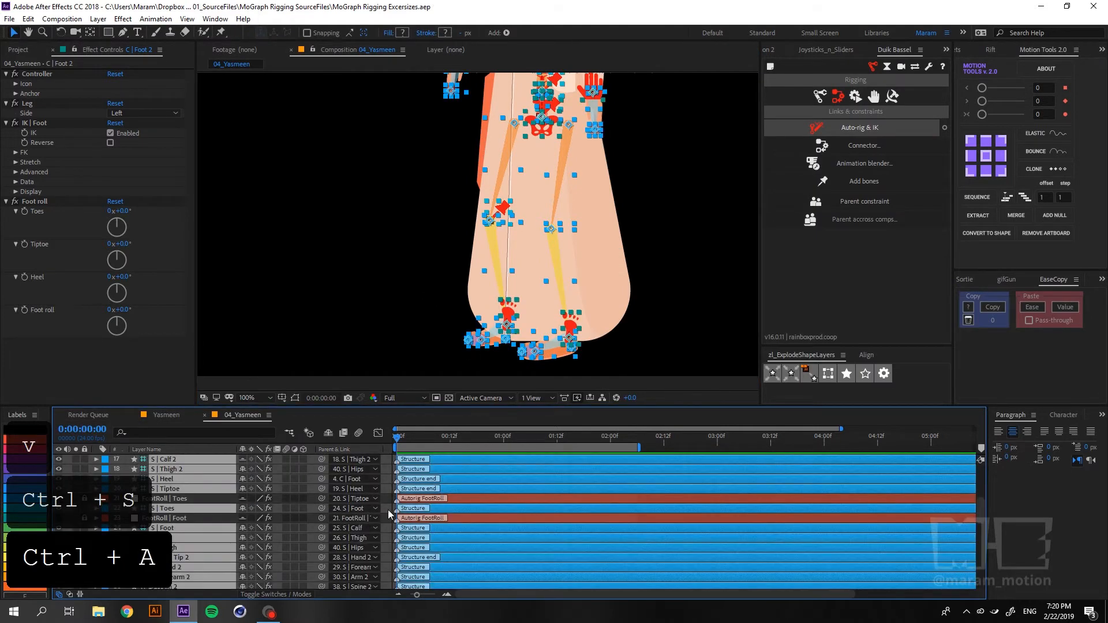
click(387, 510)
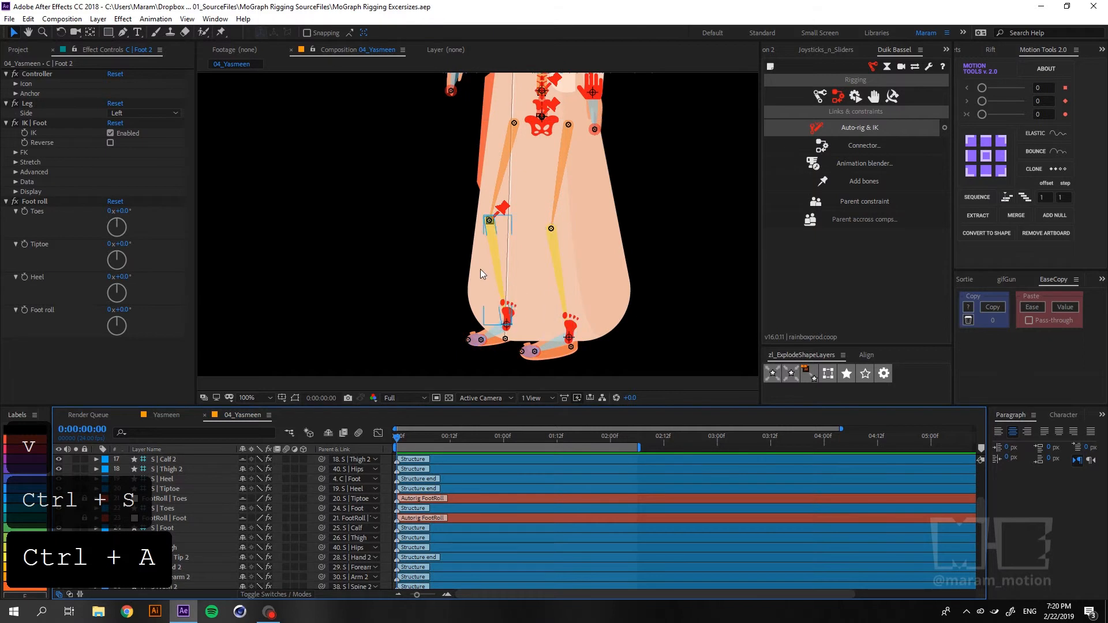
Test the spine rig by moving the C | Shoulders & Neck and C | Spine | Curve controllers, undoing each move.
key(space)
drag(428, 216, 436, 361)
key(v)
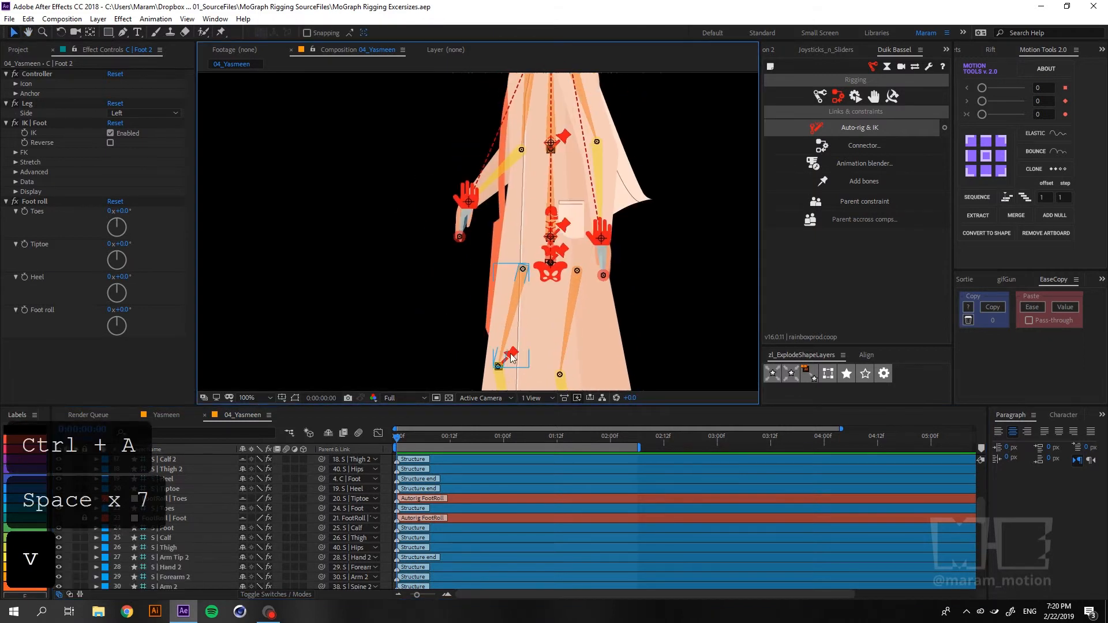
click(510, 358)
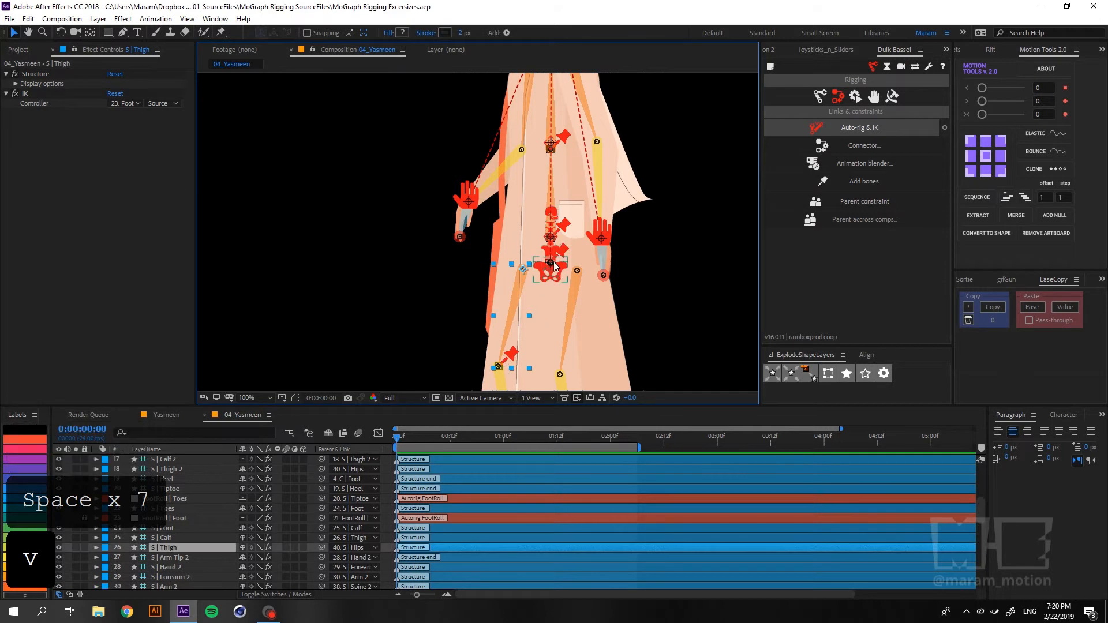
key(comma)
click(514, 138)
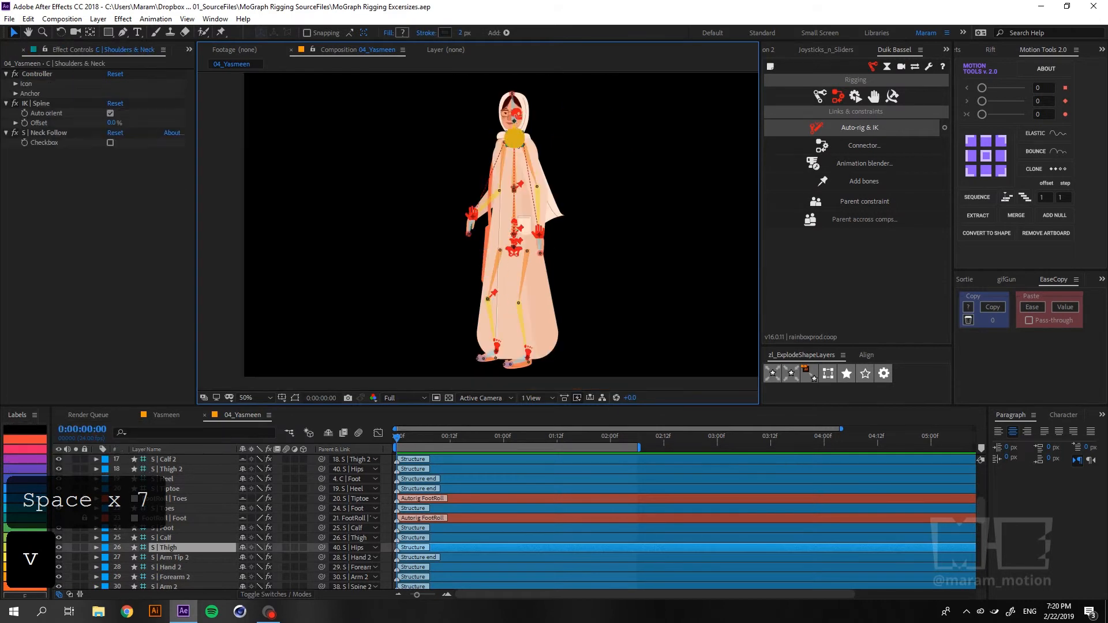
drag(506, 135, 534, 233)
scroll(602, 154, up, 1)
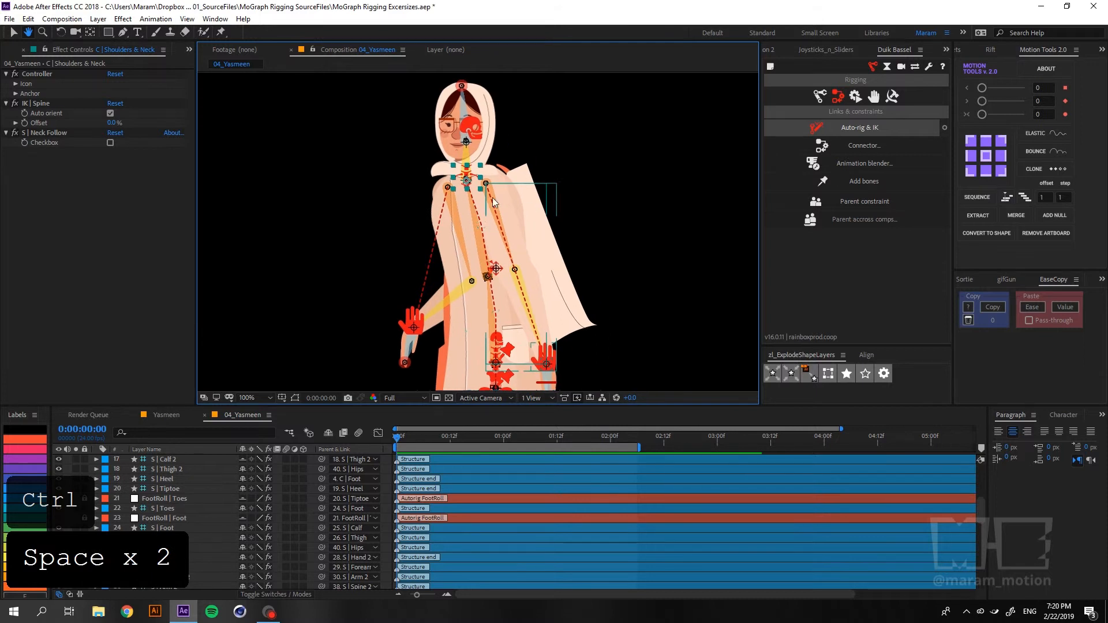
key(ctrl+z)
key(ctrl+z)
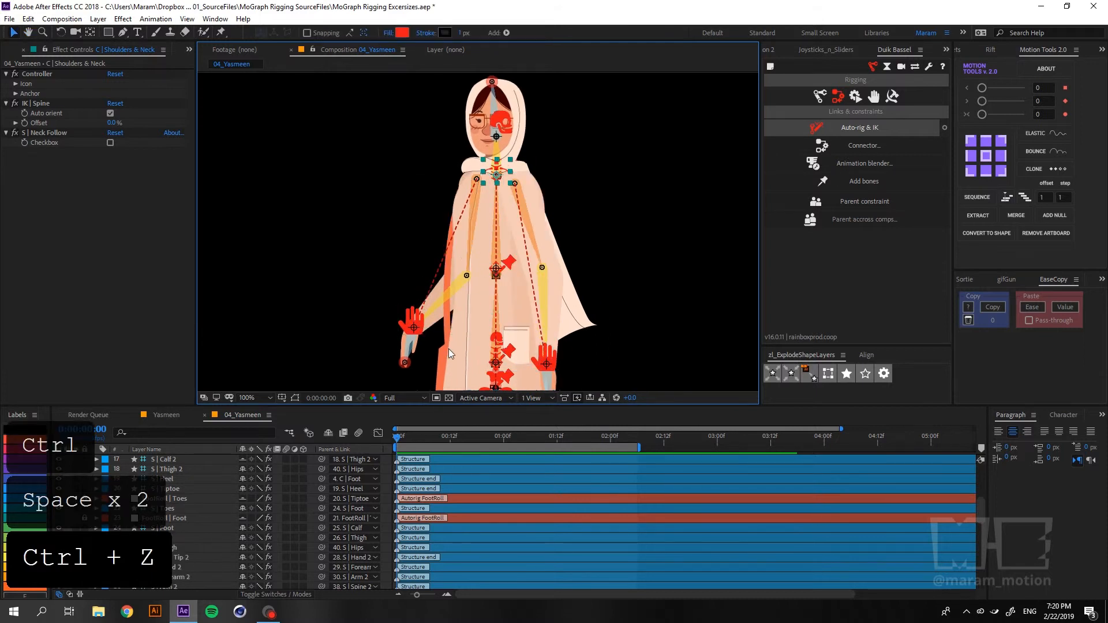
drag(495, 269, 520, 270)
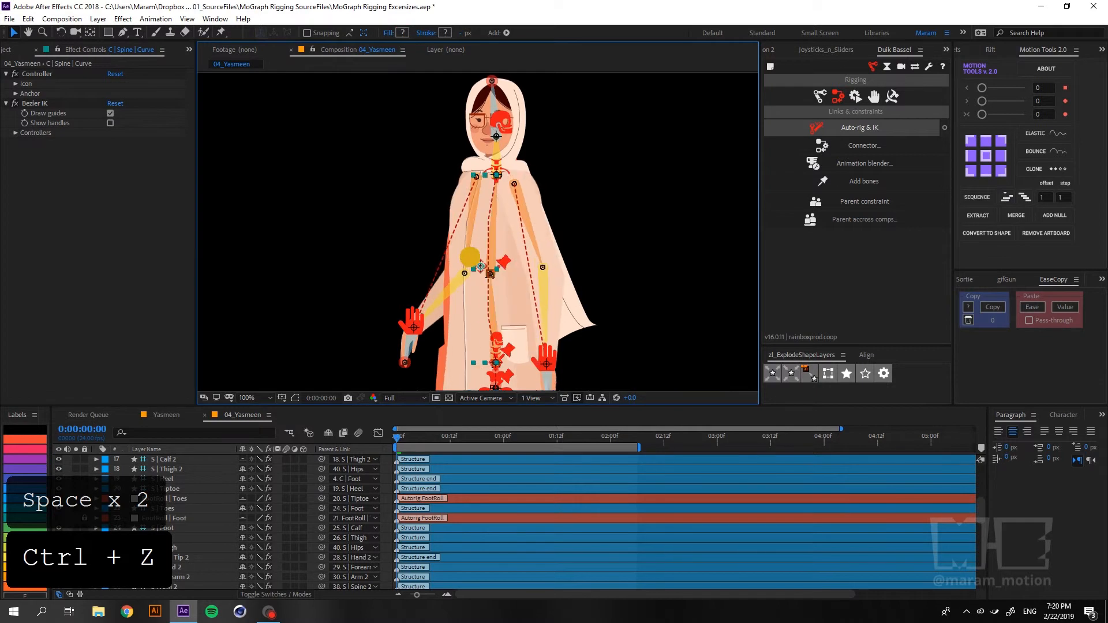
key(ctrl+z)
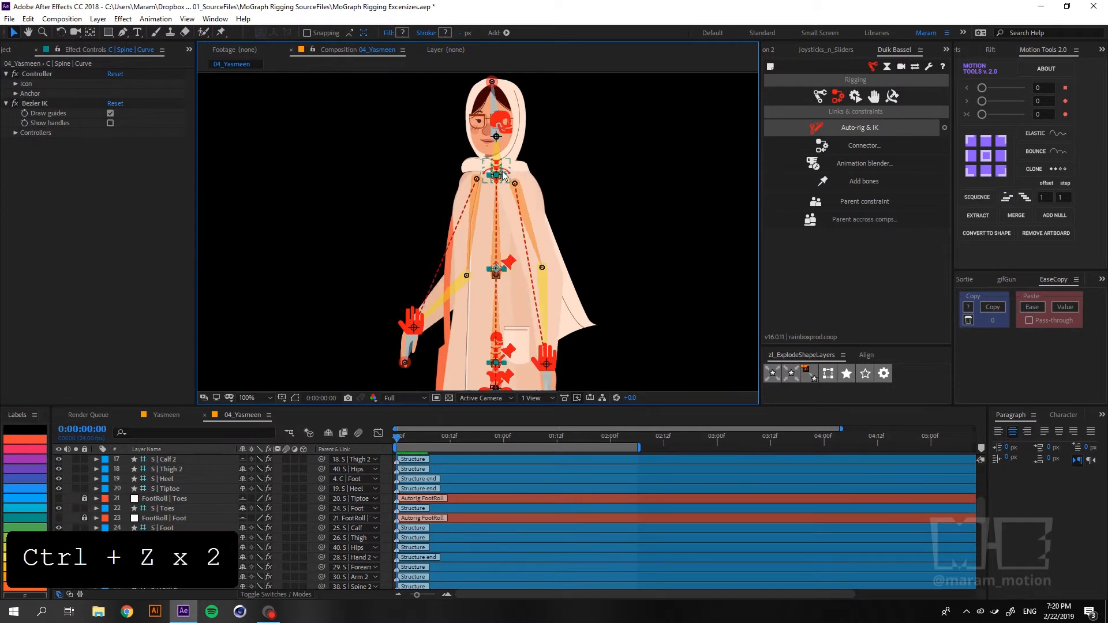
Reveal the Scale property of the C | Shoulders & Neck controller in the timeline and deselect the layer.
click(497, 169)
key(s)
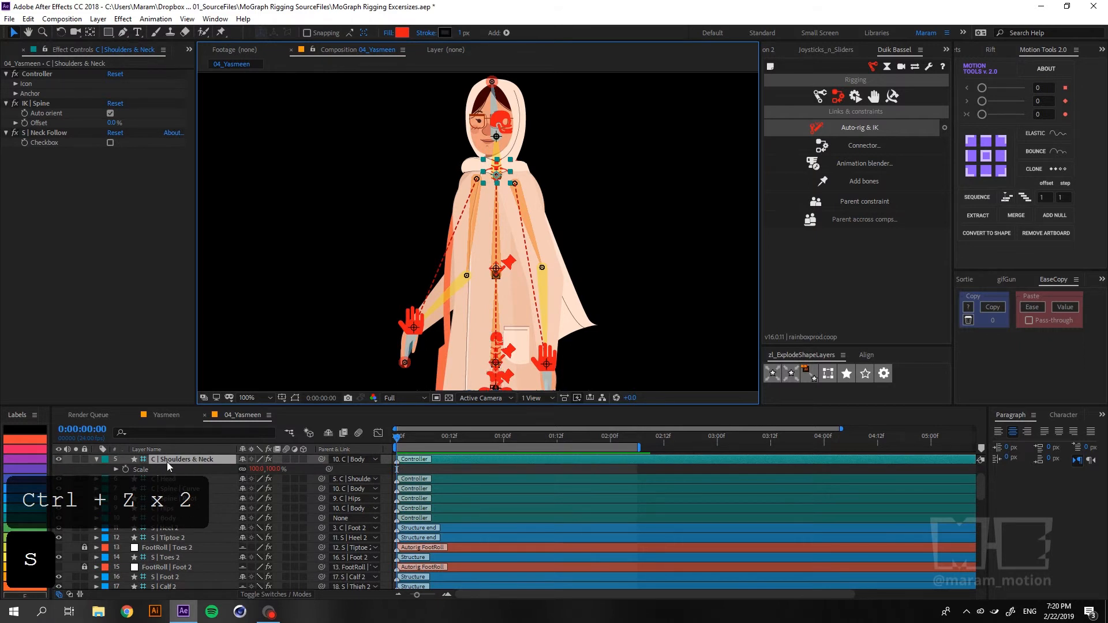
key(F2)
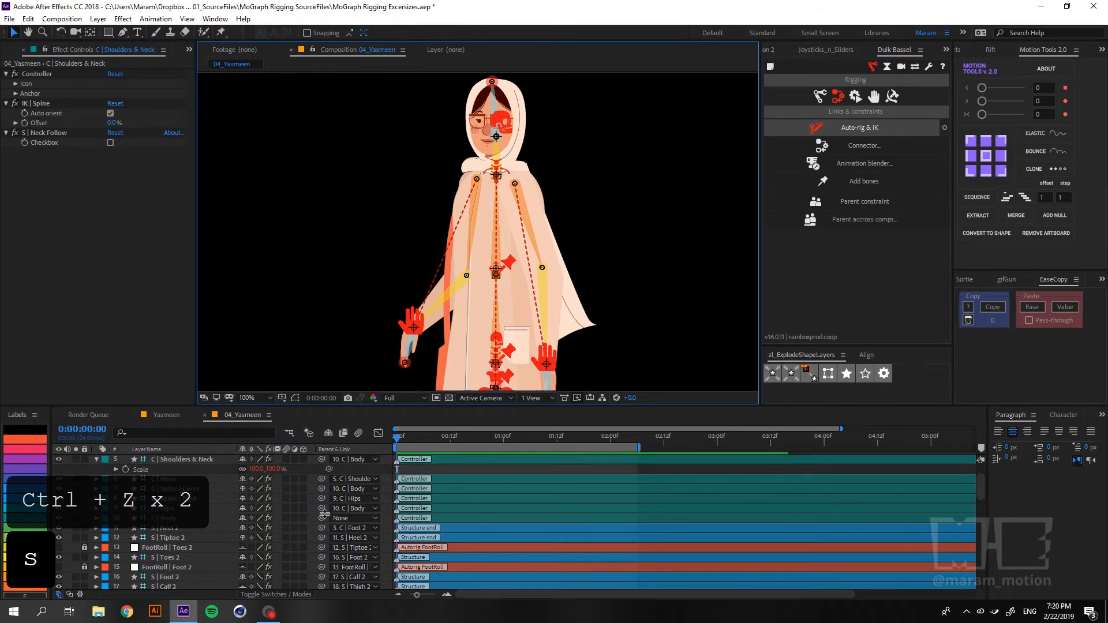
Unlock the tarha back layer and select it.
scroll(164, 518, down, 10)
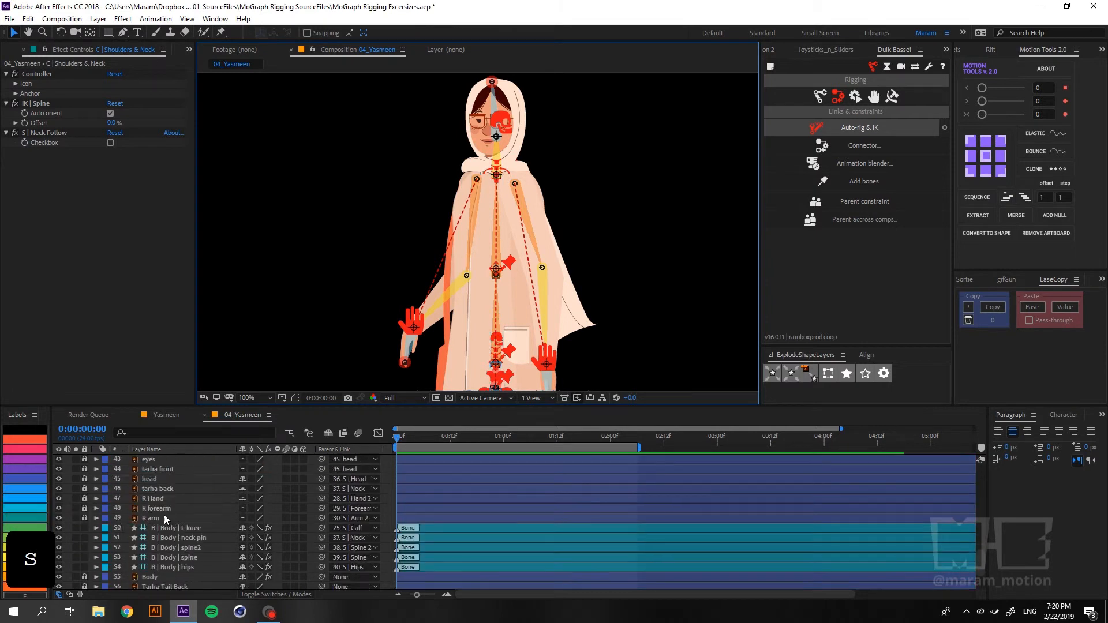
scroll(163, 519, up, 1)
scroll(95, 531, up, 1)
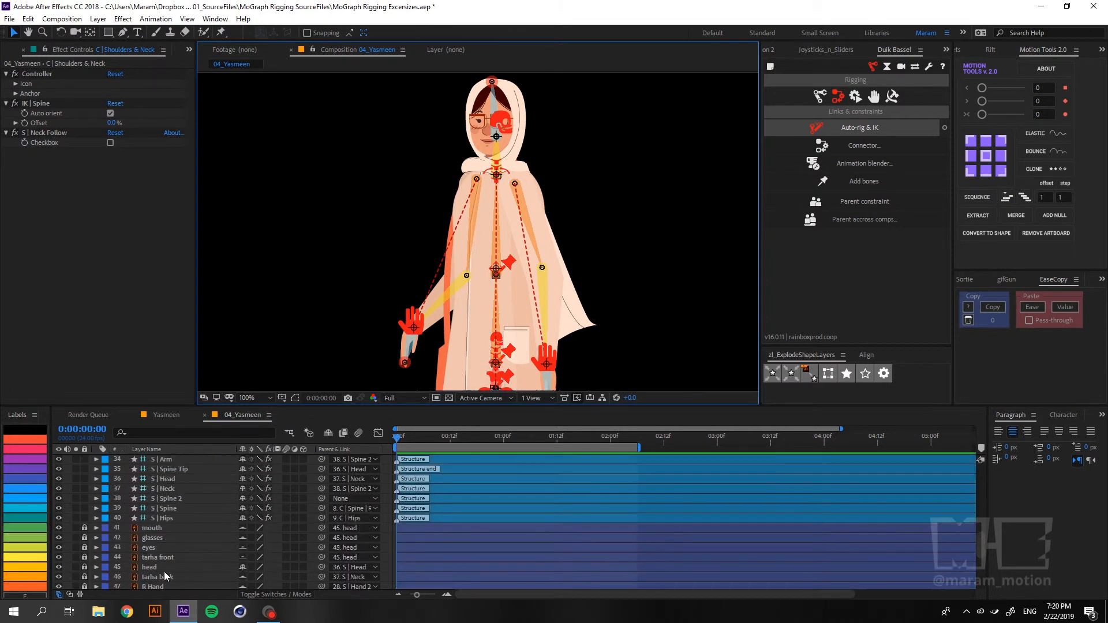
click(85, 577)
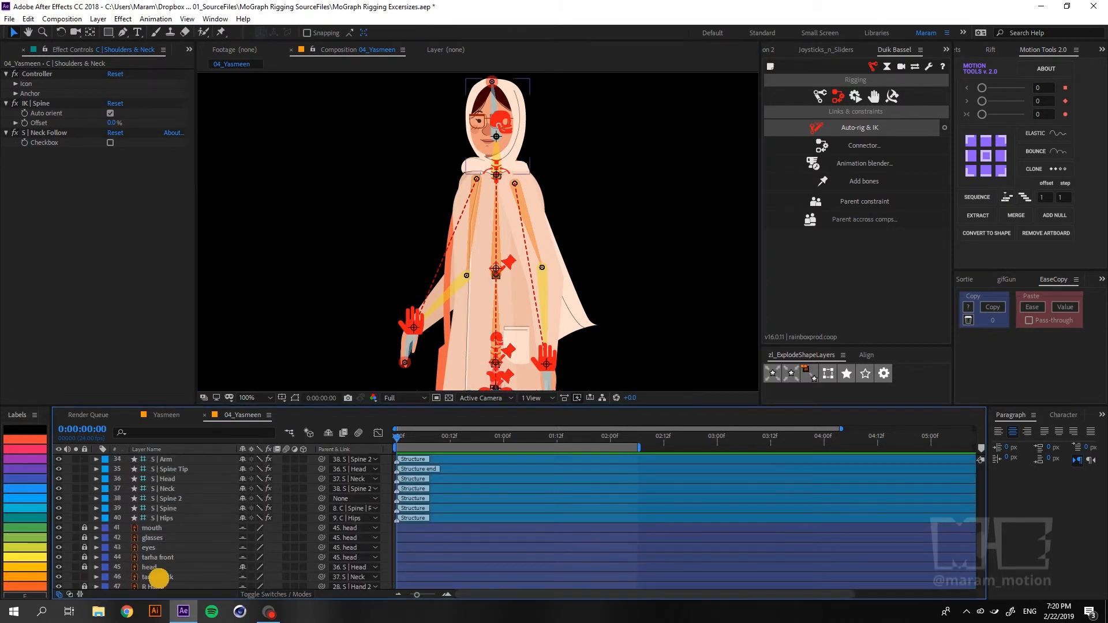
click(157, 577)
key(space)
drag(158, 577, 171, 499)
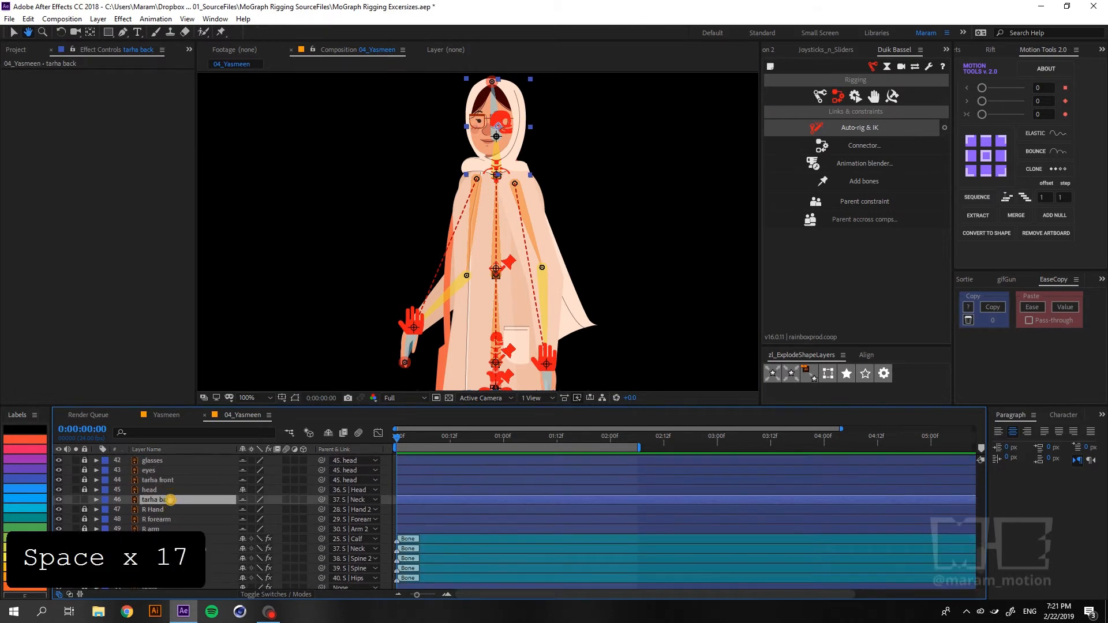
scroll(181, 487, down, 3)
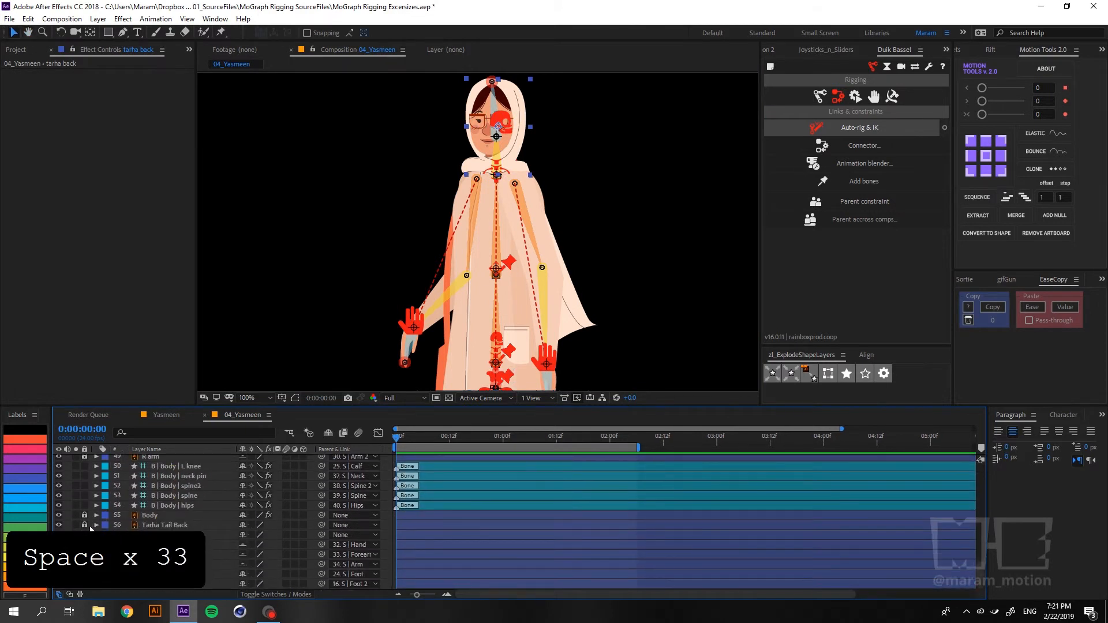
Parent the Tarha Tail Back layer to the C | Shoulders & Neck controller.
click(178, 525)
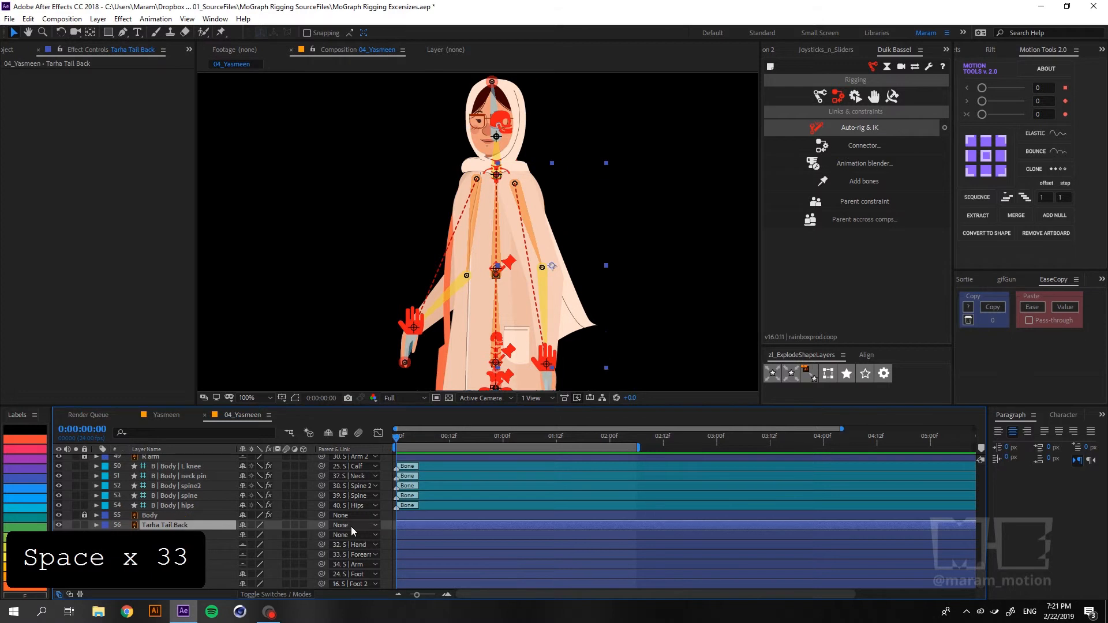
click(352, 526)
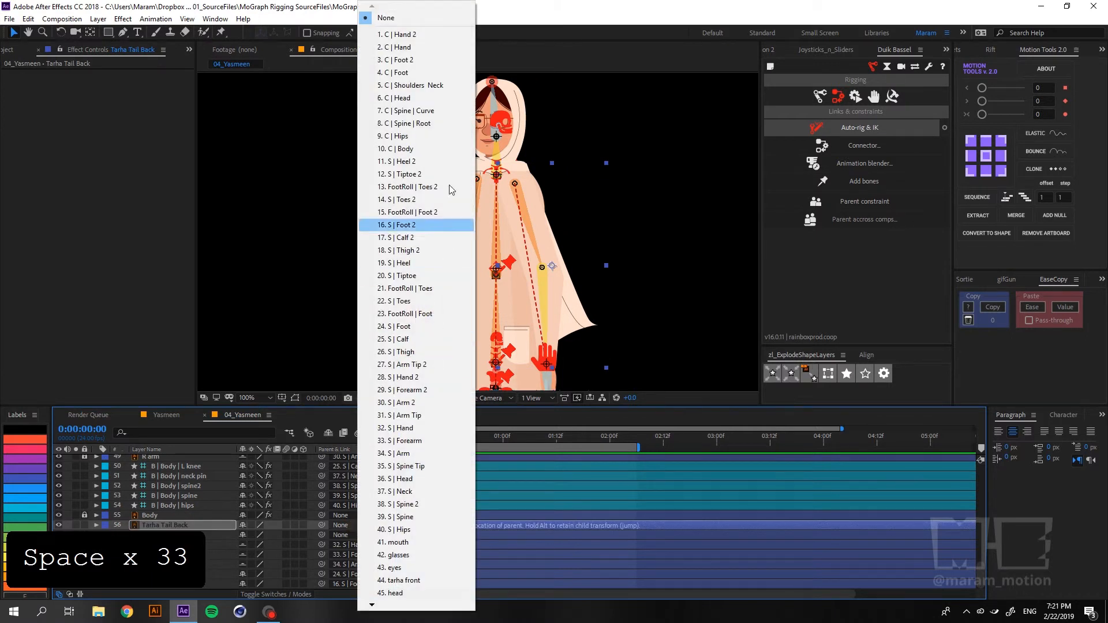
click(432, 85)
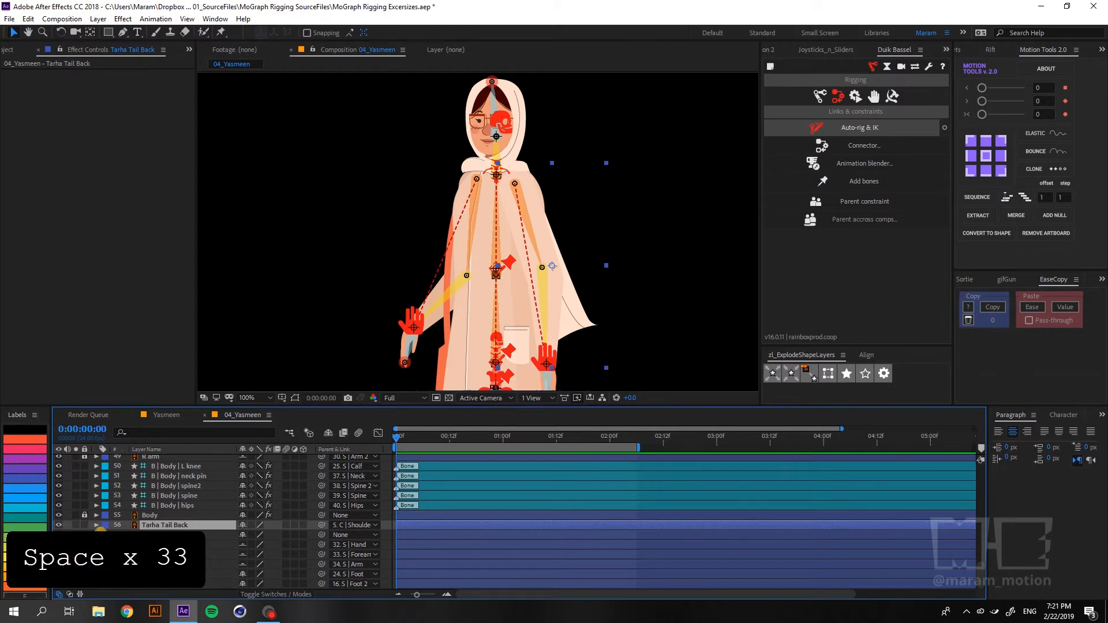
Parent the Bag layer to the C | Shoulders & Neck controller and lock the Bag layer.
click(153, 534)
click(349, 535)
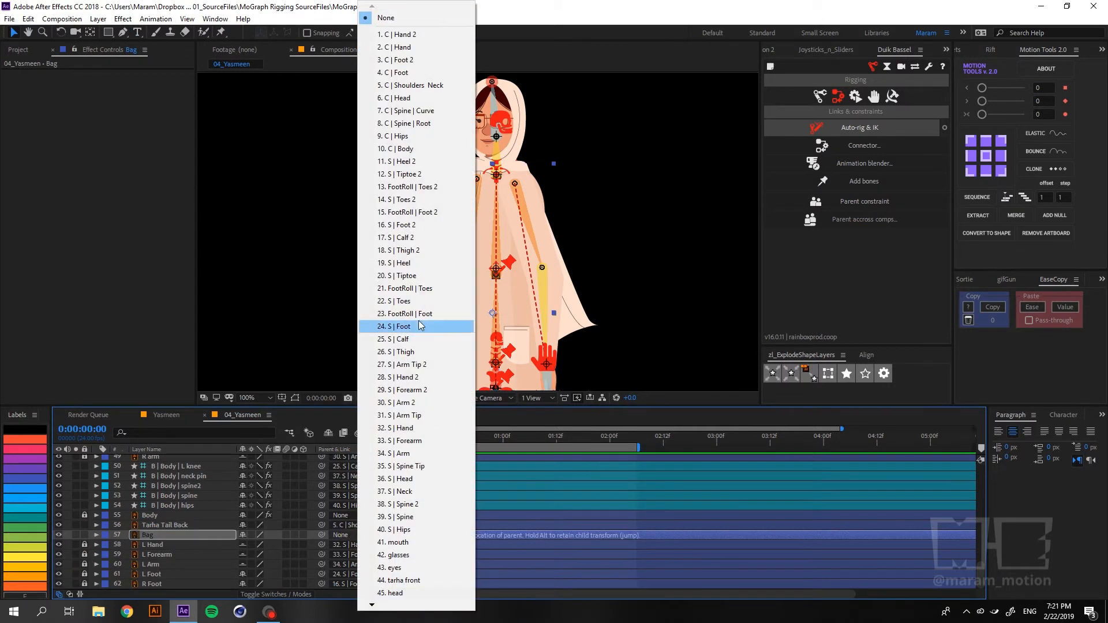
click(432, 86)
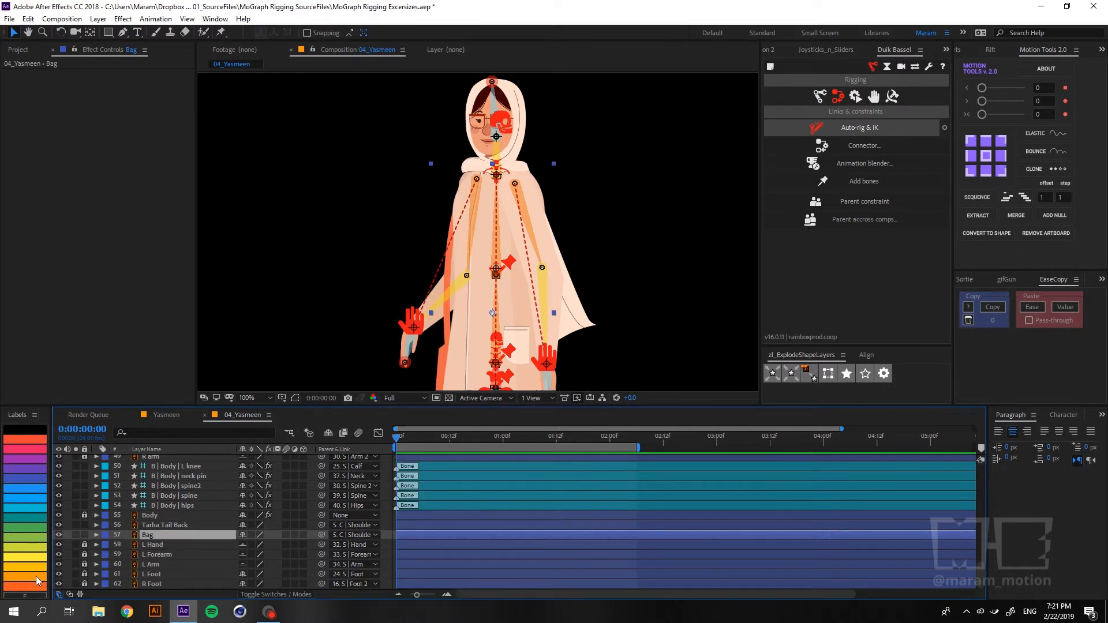
click(84, 535)
Shift the C | Shoulders & Neck controller slightly to check the parented layers, saving the project before and after.
key(ctrl+s)
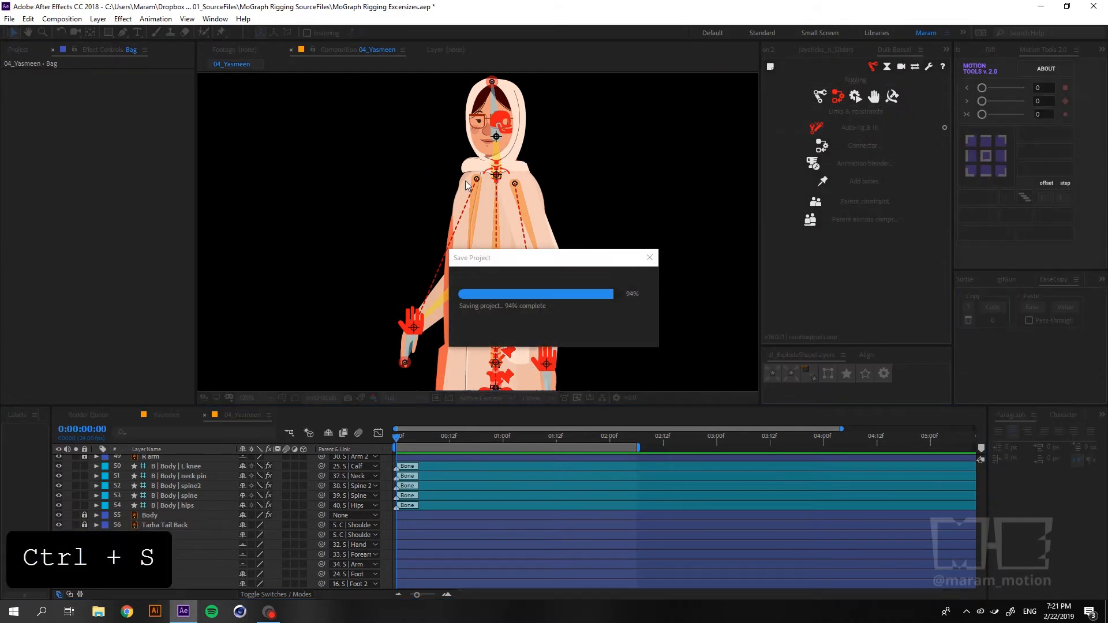
mouse_move(497, 173)
mouse_down()
mouse_move(524, 177)
mouse_move(471, 178)
mouse_move(500, 174)
mouse_up()
key(ctrl+s)
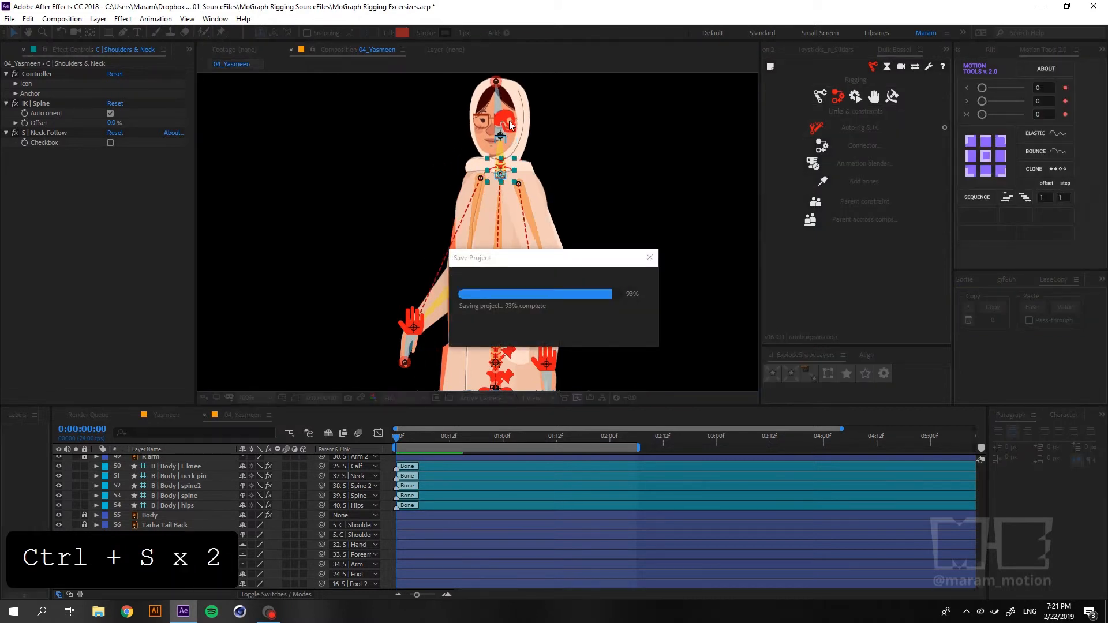
Test the head rig by rotating the C | Head controller and undo the rotation.
click(510, 123)
key(w)
drag(504, 130, 520, 127)
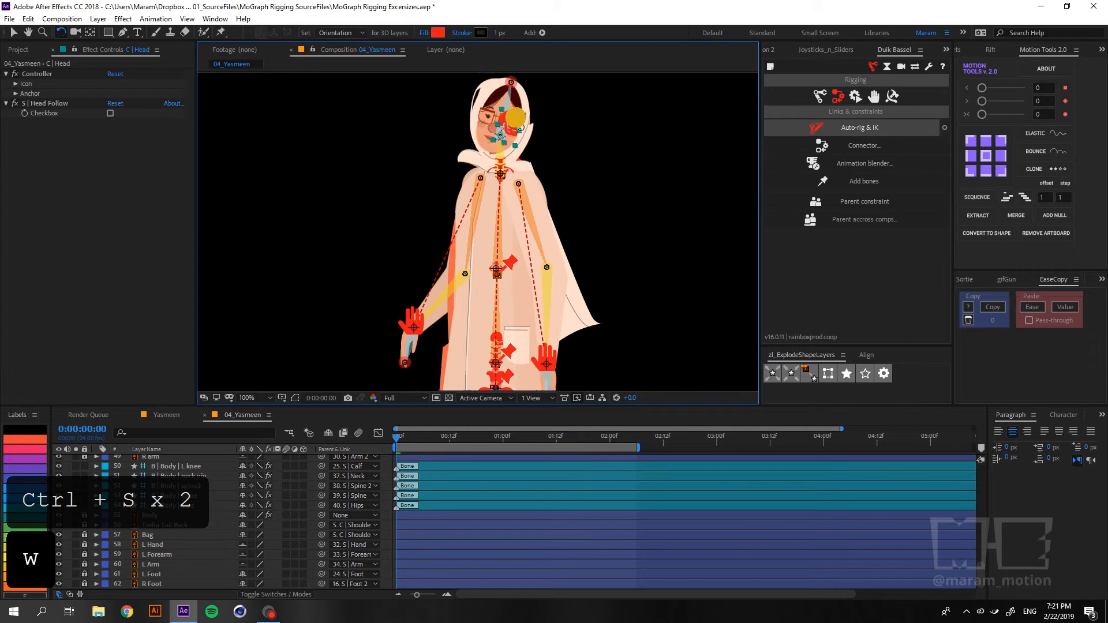
key(ctrl+z)
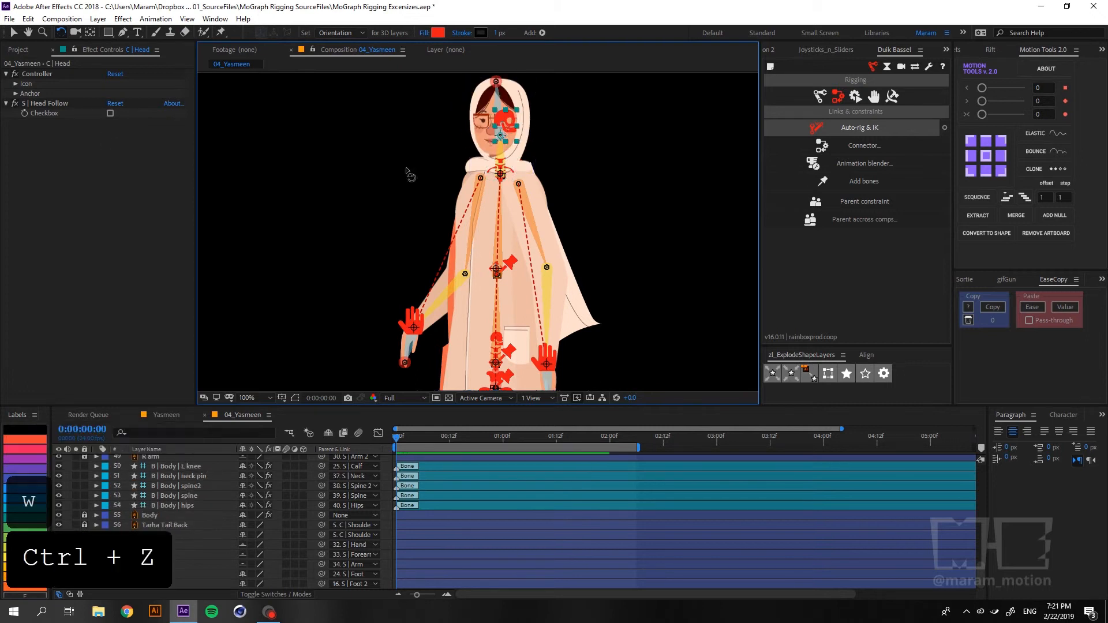
key(v)
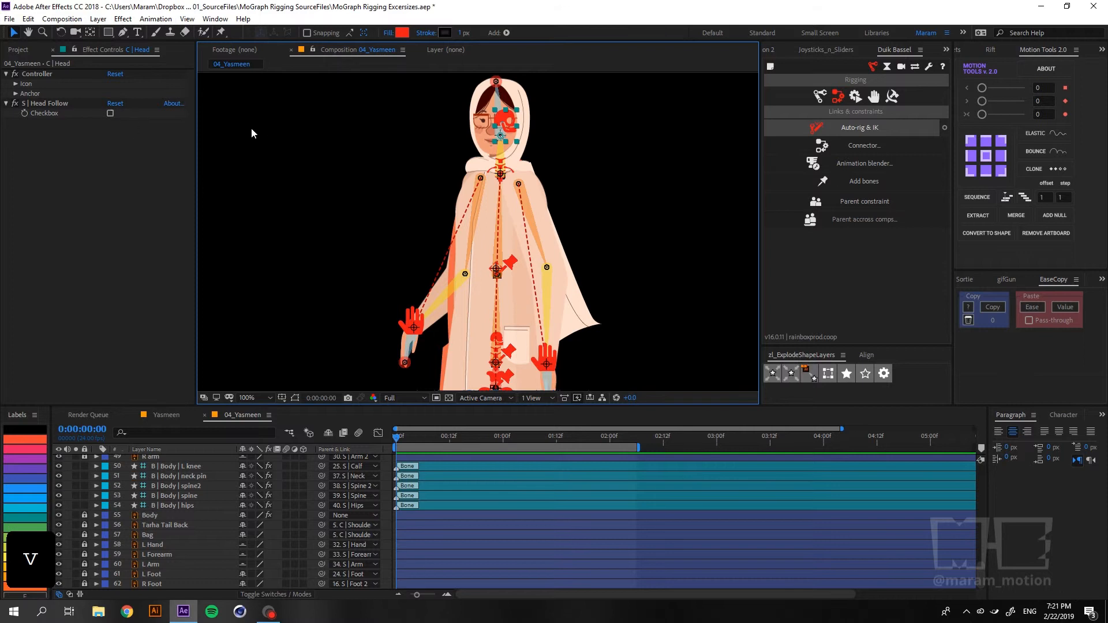
Test the neck rig by rotating the C | Shoulders & Neck controller and undo the rotation.
click(500, 167)
key(w)
drag(500, 168, 521, 176)
key(ctrl+z)
key(v)
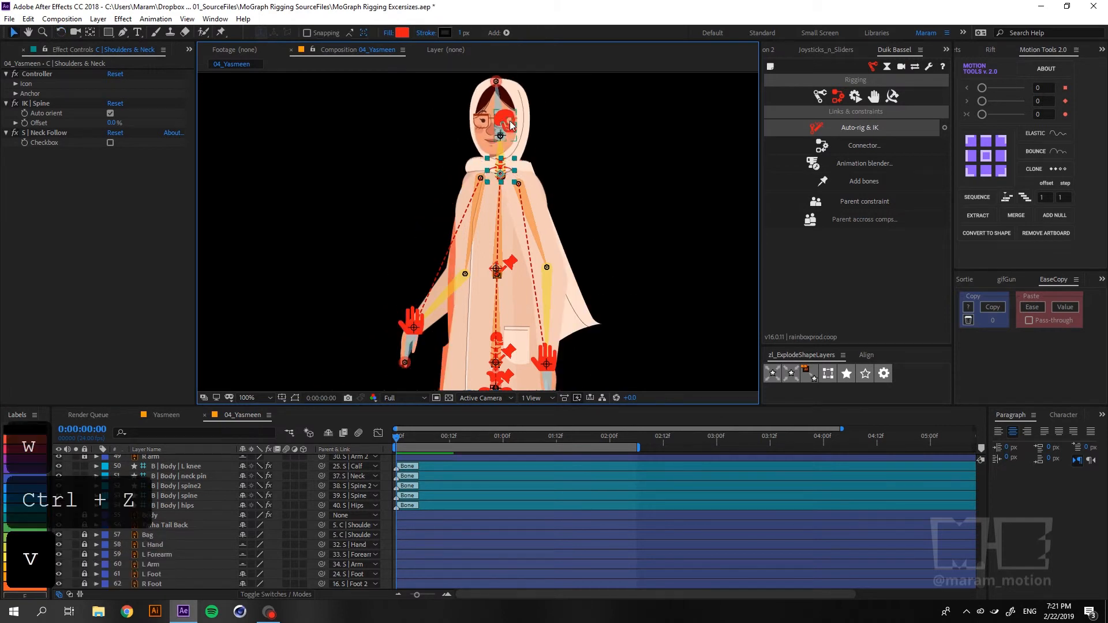
Enable the S | Head Follow checkbox on the C | Head controller.
click(510, 124)
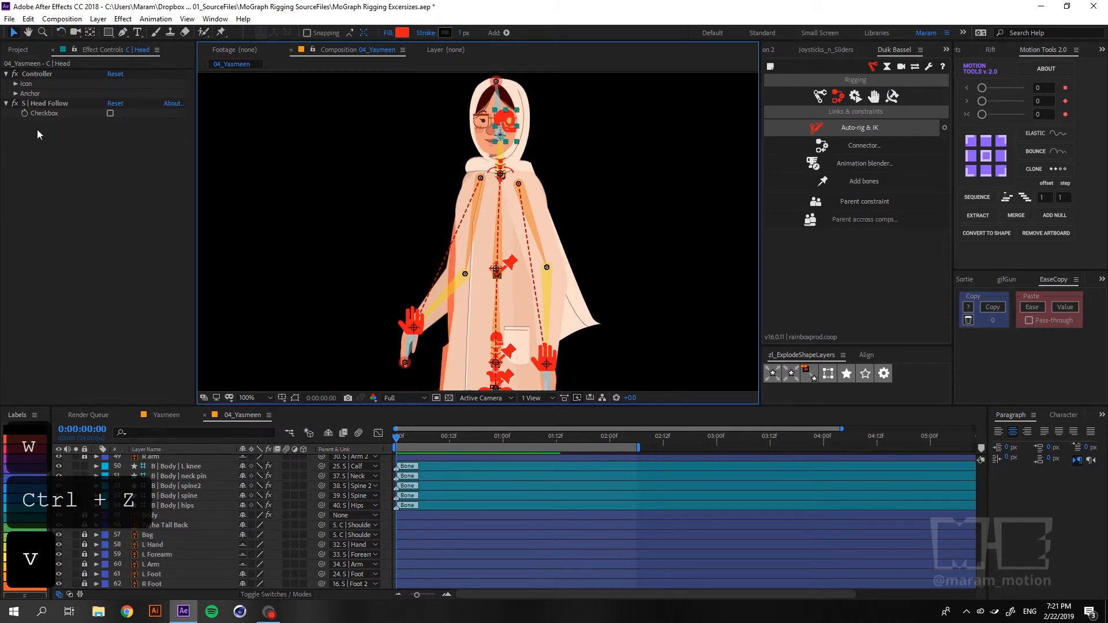
click(58, 113)
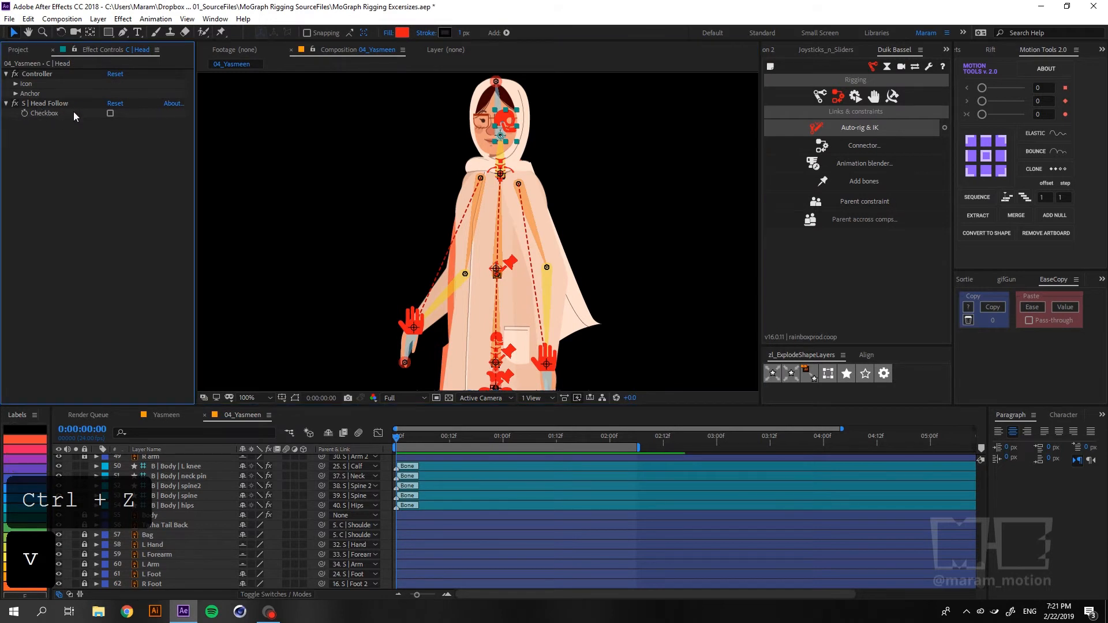
click(110, 114)
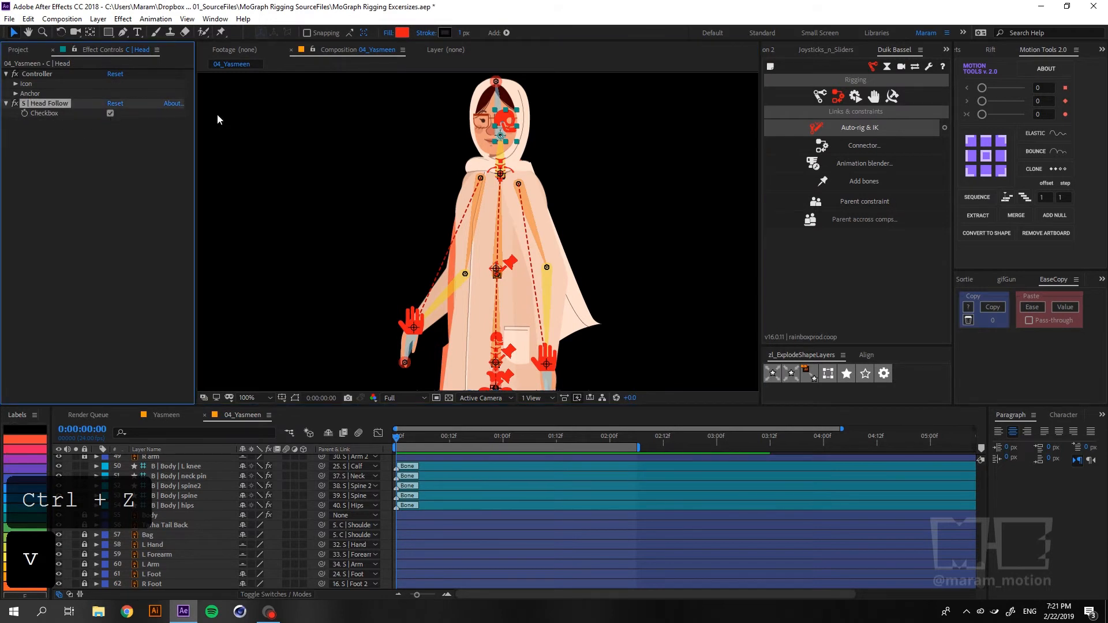
Rotate the C | Shoulders & Neck controller to test the head-follow setting and undo the rotation.
click(504, 172)
key(w)
mouse_move(503, 166)
mouse_down()
mouse_move(509, 179)
mouse_move(500, 173)
mouse_up()
key(ctrl+z)
key(v)
Enable the S | Neck Follow checkbox on the C | Shoulders & Neck controller and save the project.
click(507, 176)
click(501, 170)
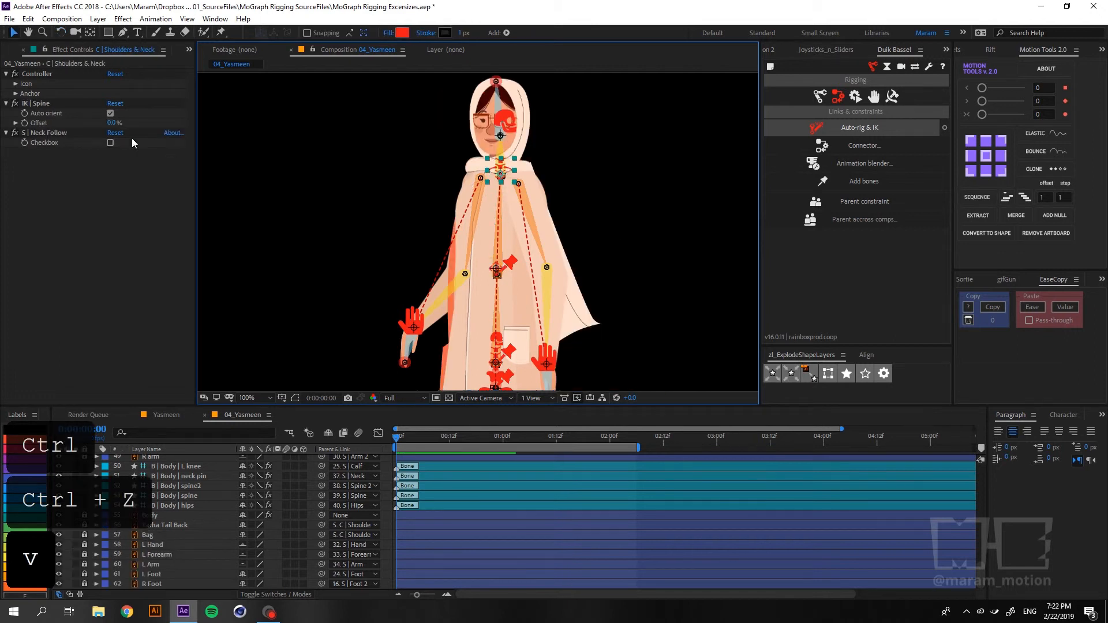
click(110, 143)
key(ctrl+s)
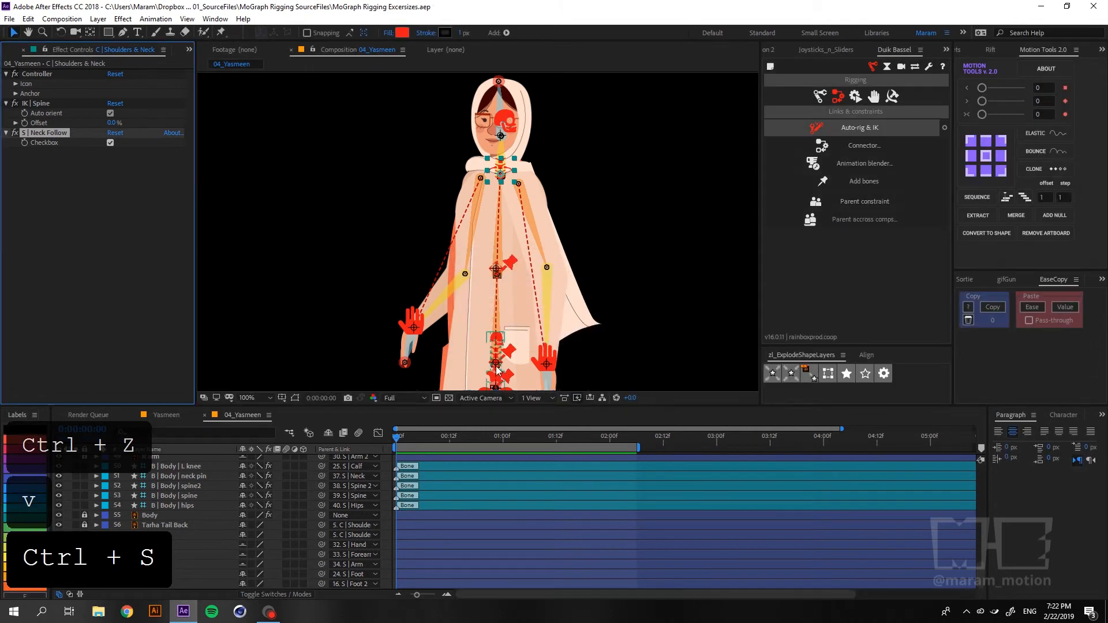
Test the C | Hips controller, undo the change, and save the project.
click(496, 339)
key(space)
key(space)
drag(495, 363, 477, 296)
key(v)
click(498, 357)
key(ctrl+z)
scroll(504, 347, down, 1)
key(space)
key(ctrl+s)
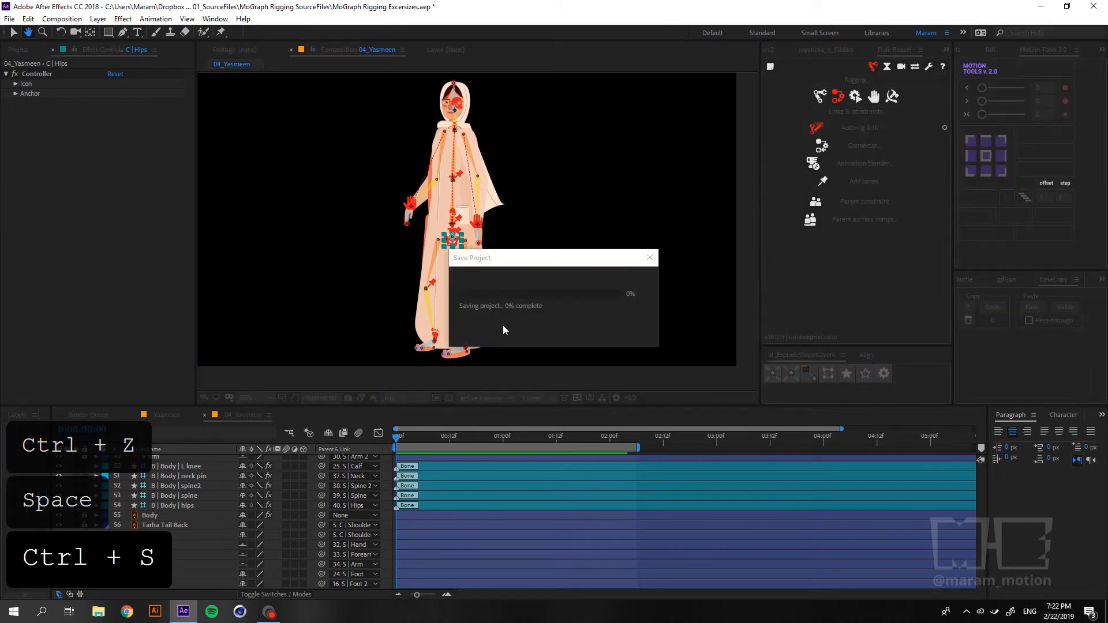
Select all controller and structure layers from S | Hips up to C | Hand 2 and save the project.
key(v)
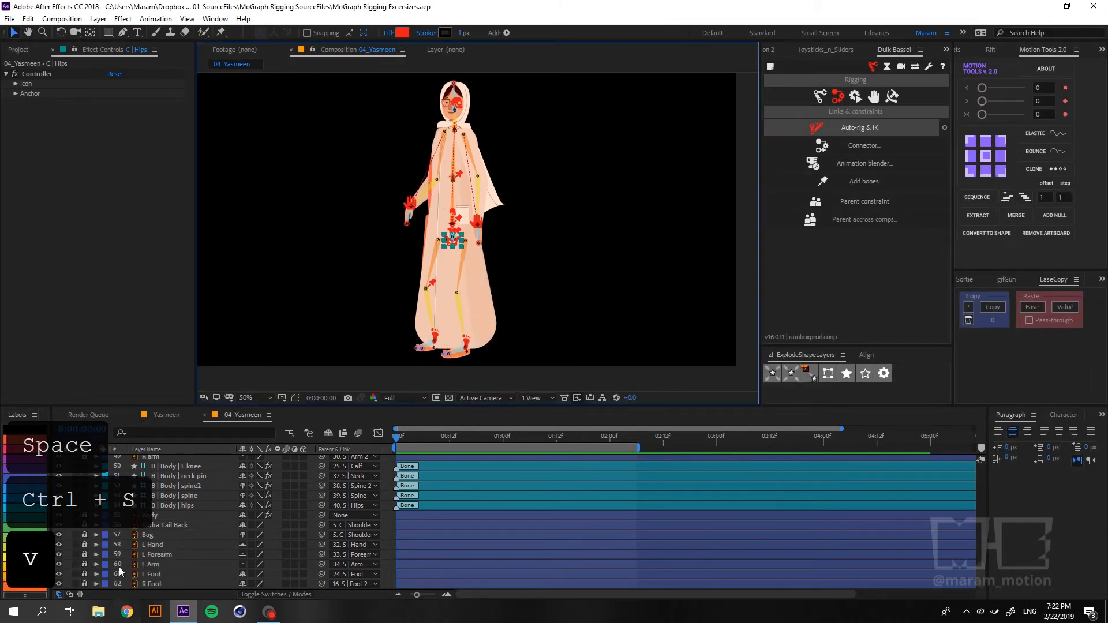
scroll(109, 513, up, 3)
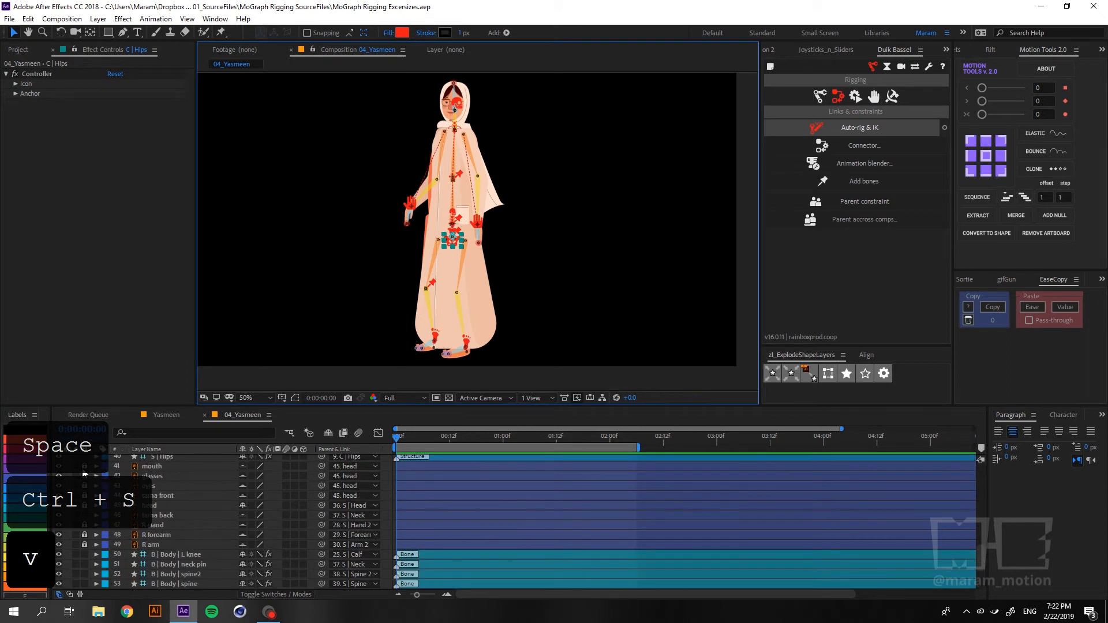
scroll(152, 508, up, 1)
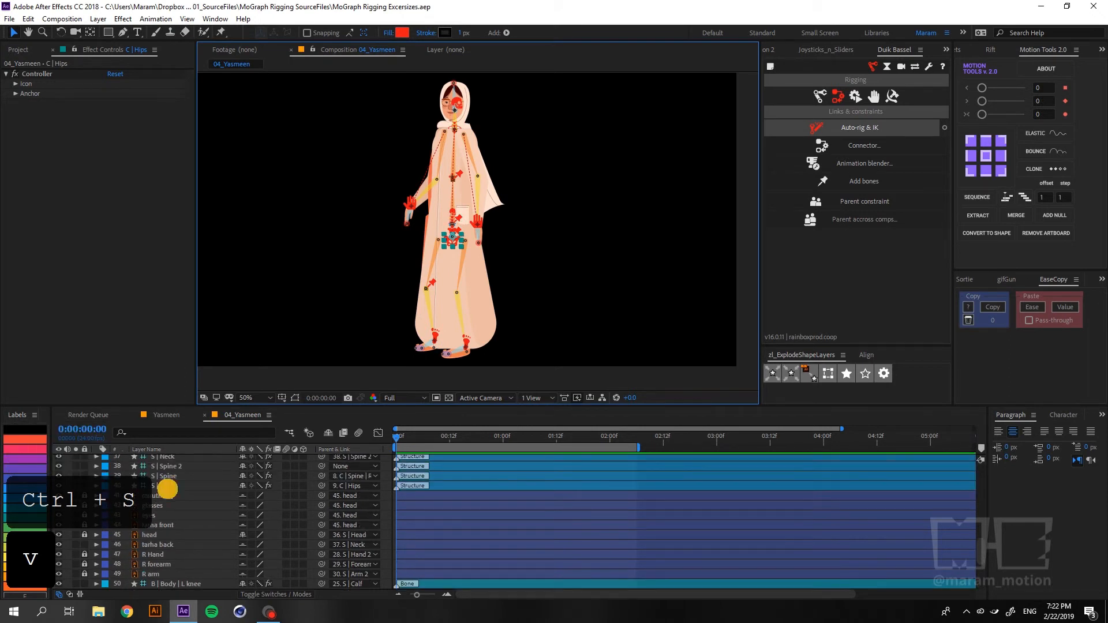
click(168, 488)
scroll(168, 492, up, 2)
scroll(168, 493, up, 10)
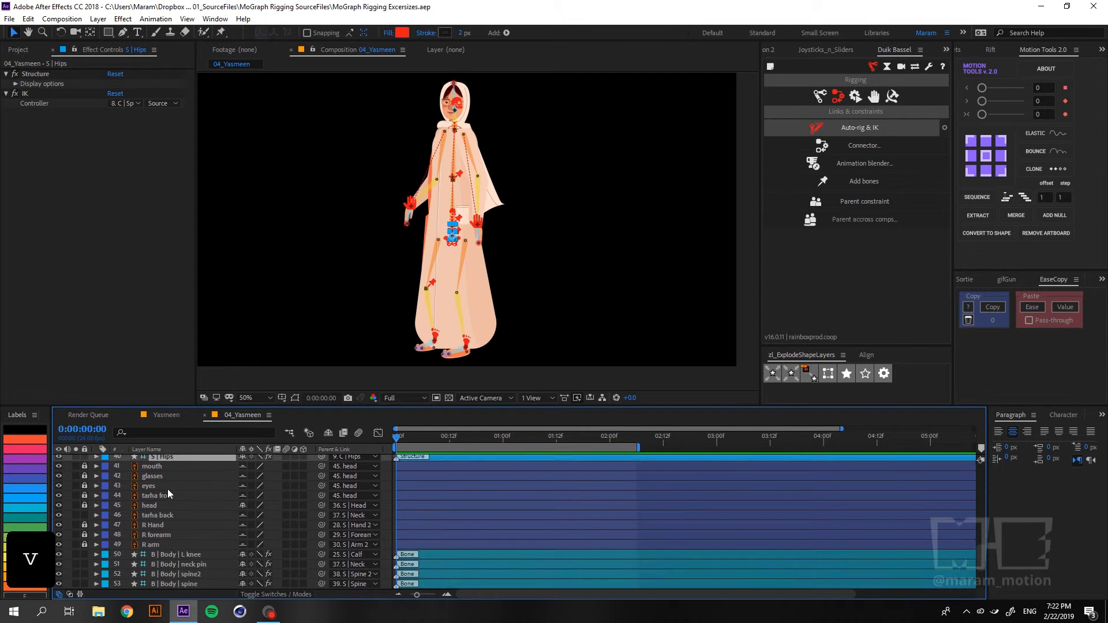
shift+click(181, 460)
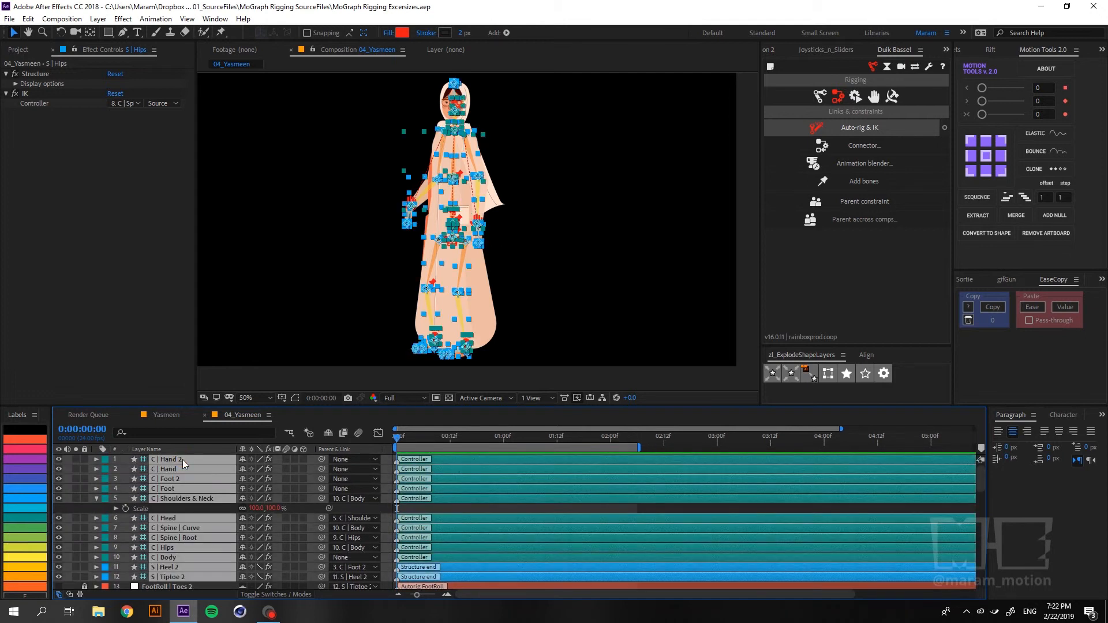
click(96, 498)
key(ctrl+s)
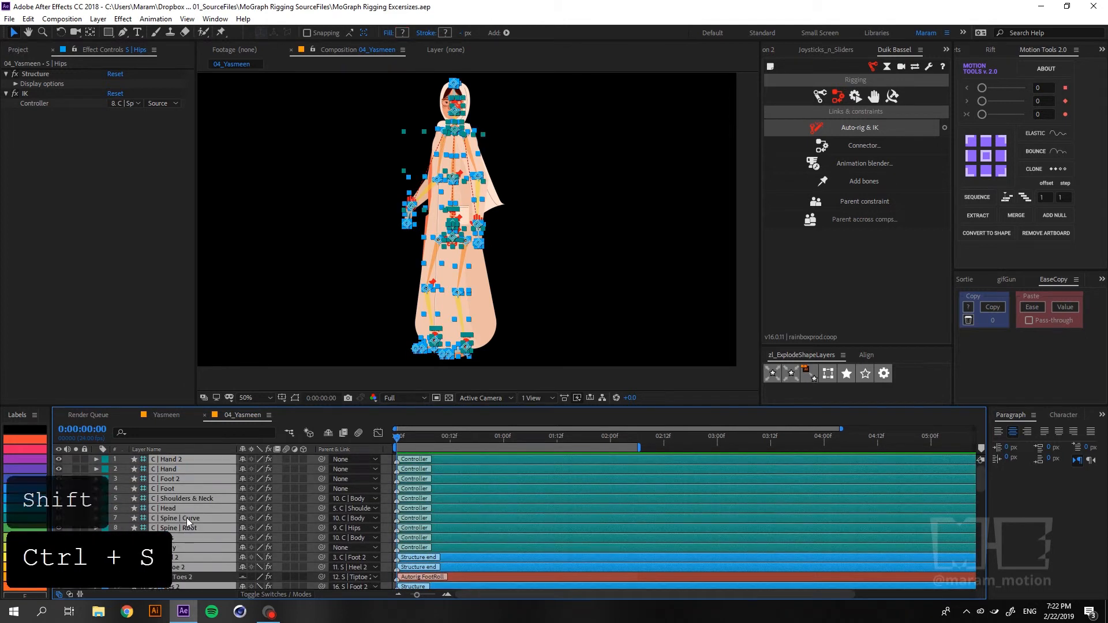
Apply the Duik Walk cycle automation to the selected layers and preview the animation.
click(857, 97)
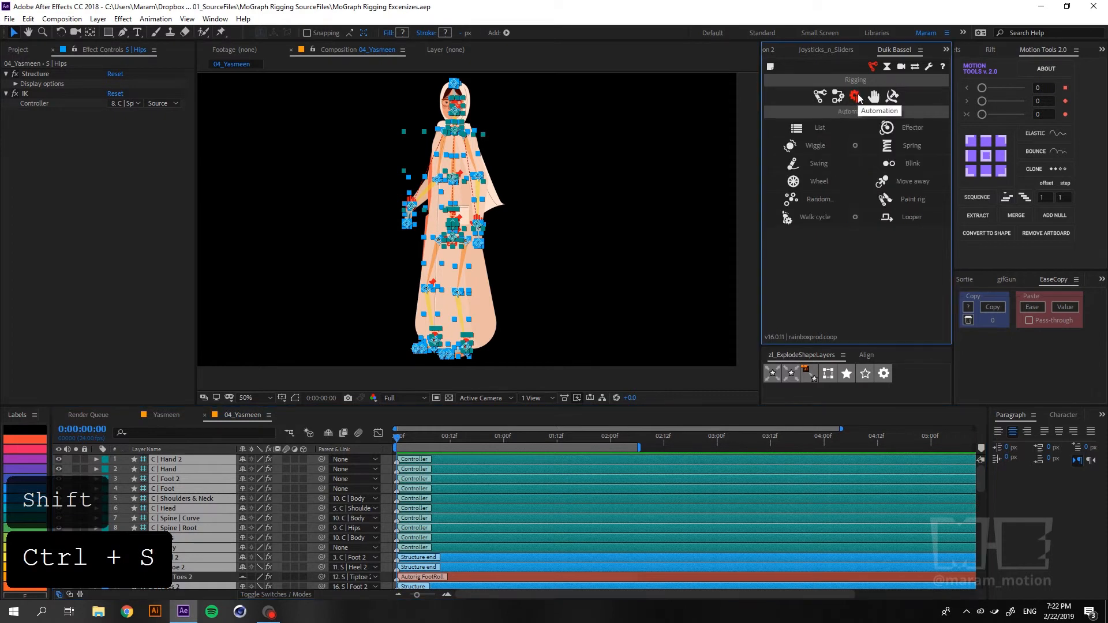
click(787, 216)
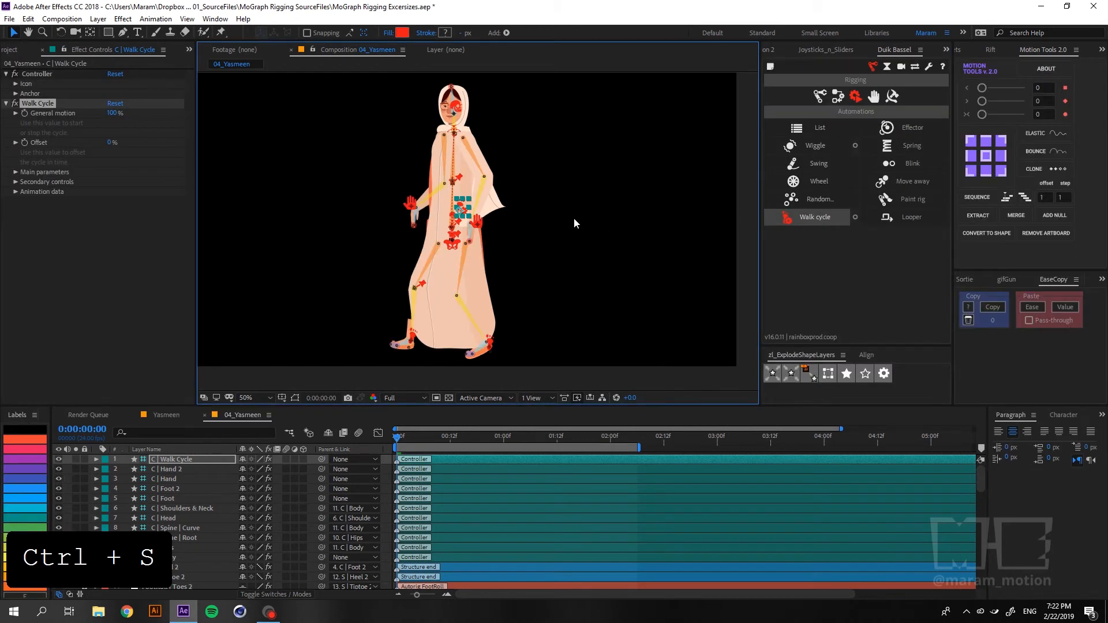
key(space)
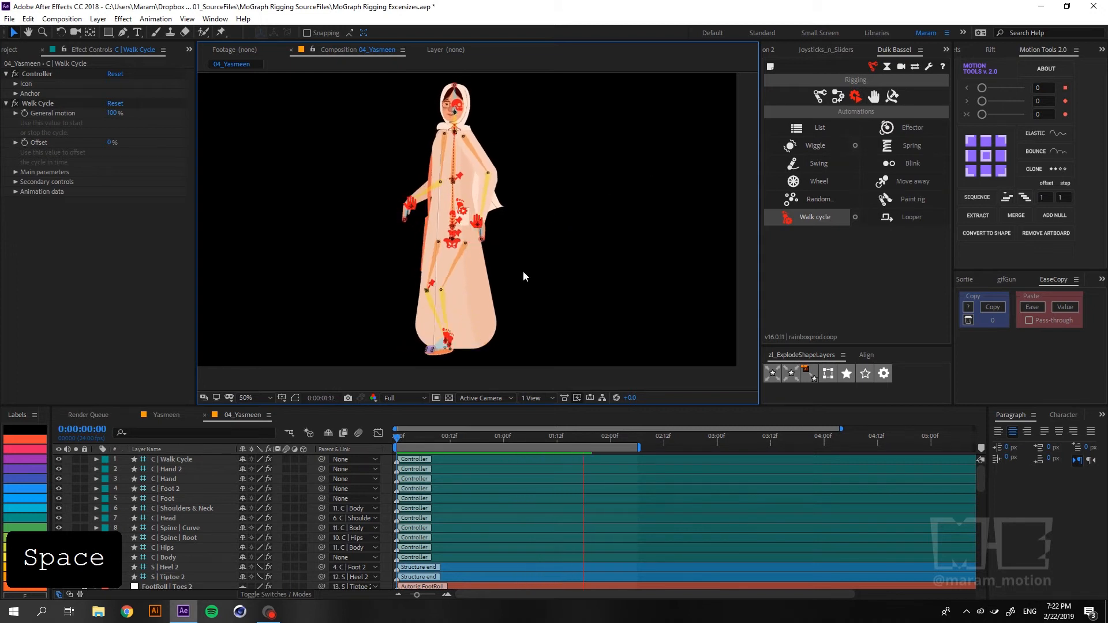
key(space)
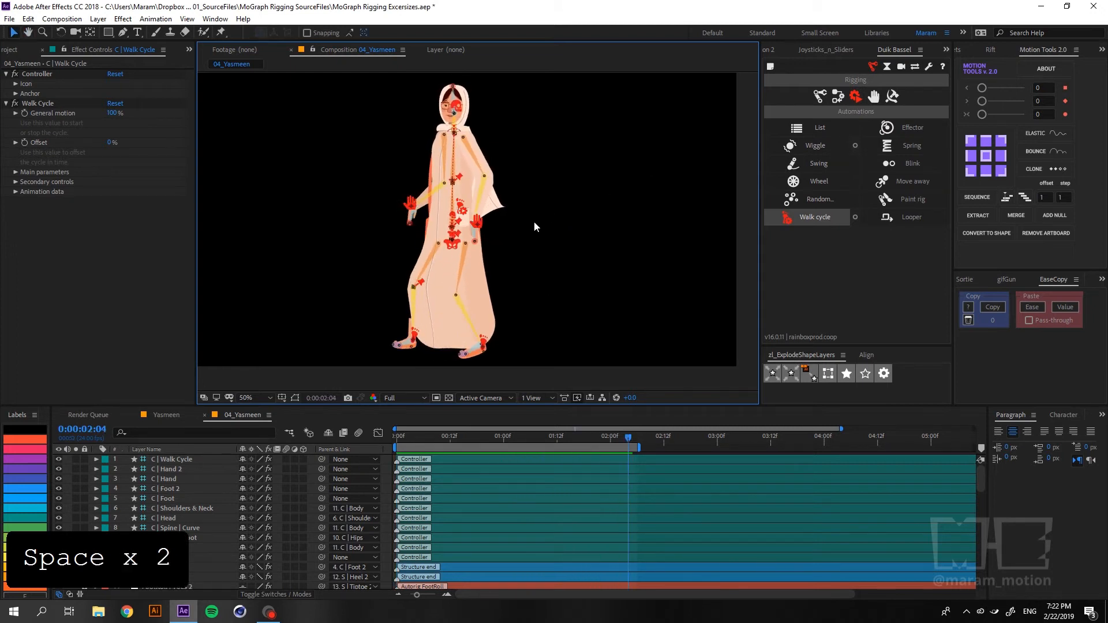
Delete the IK, Upper, Lower and Goal keyframes of the C | Hand 2 controller.
click(476, 225)
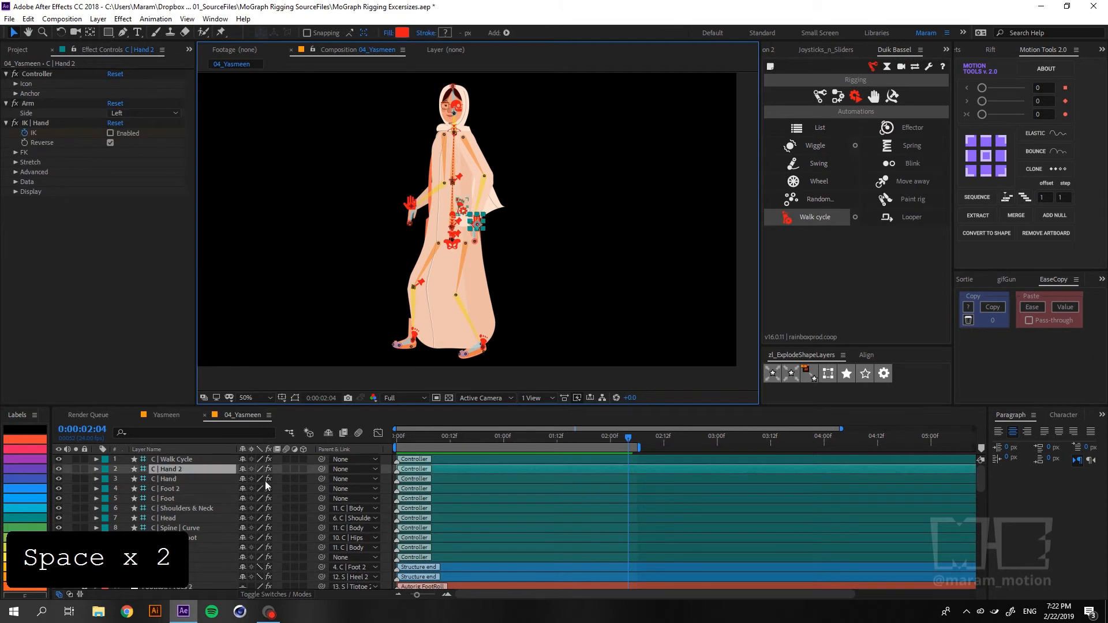
key(u)
drag(424, 487, 375, 517)
key(Delete)
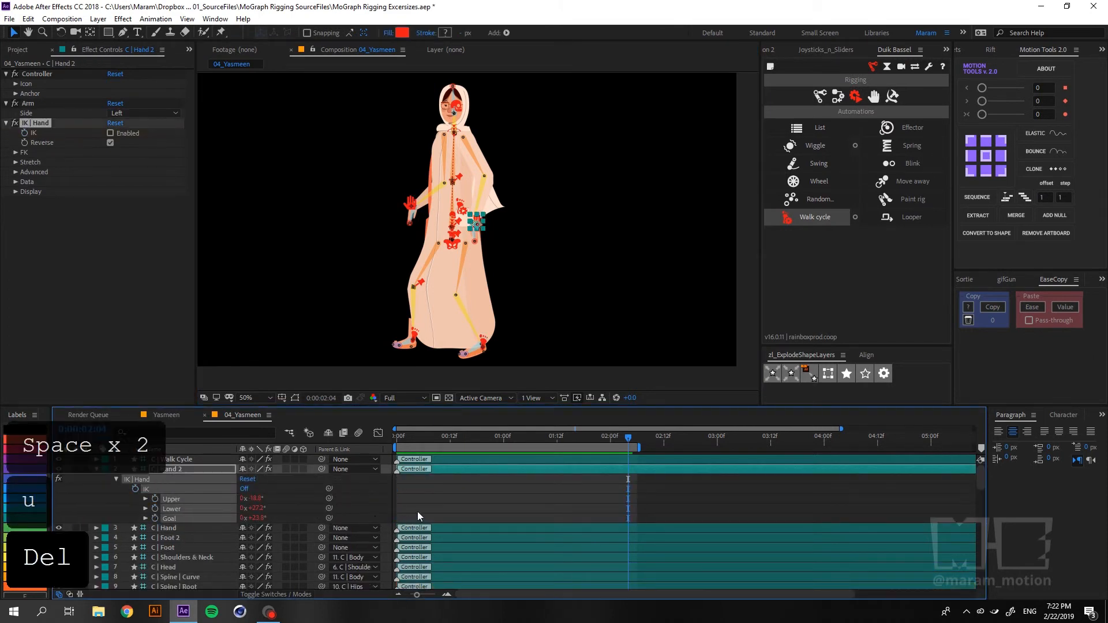
Set the Upper, Lower and Goal rotations of the C | Hand 2 controller to 0.
click(256, 496)
text(0)
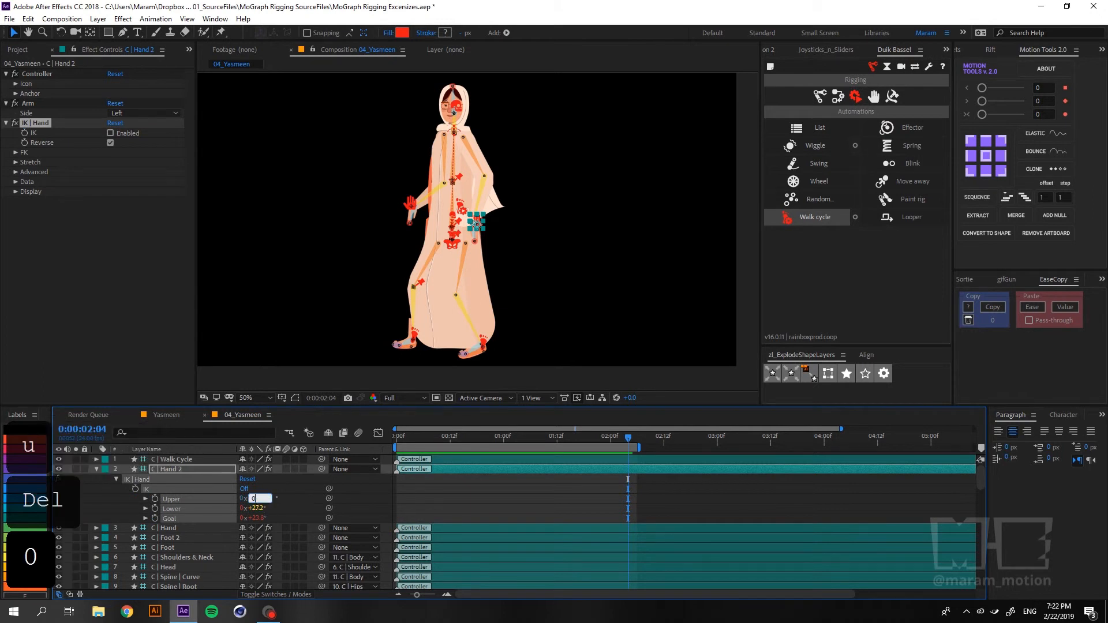
click(255, 508)
text(0)
click(257, 518)
text(0)
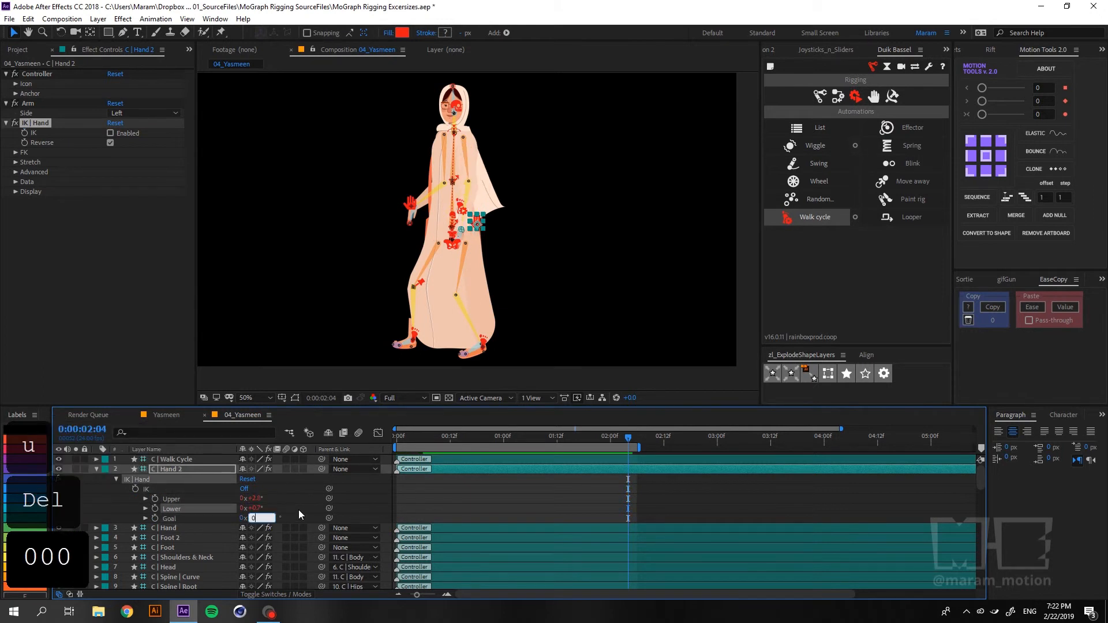
click(299, 512)
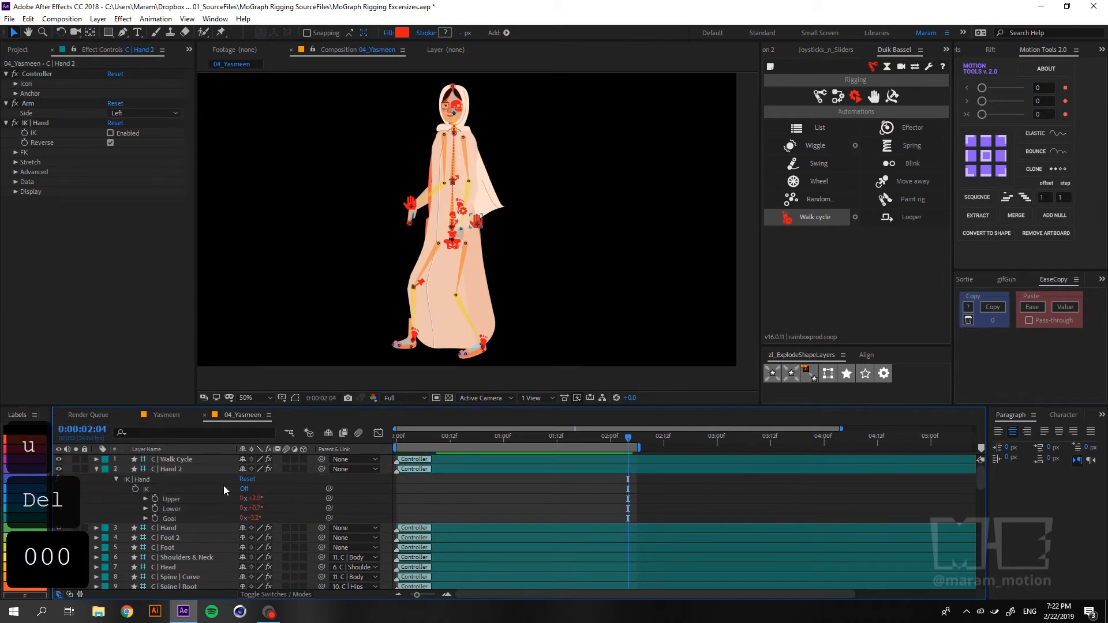
click(171, 499)
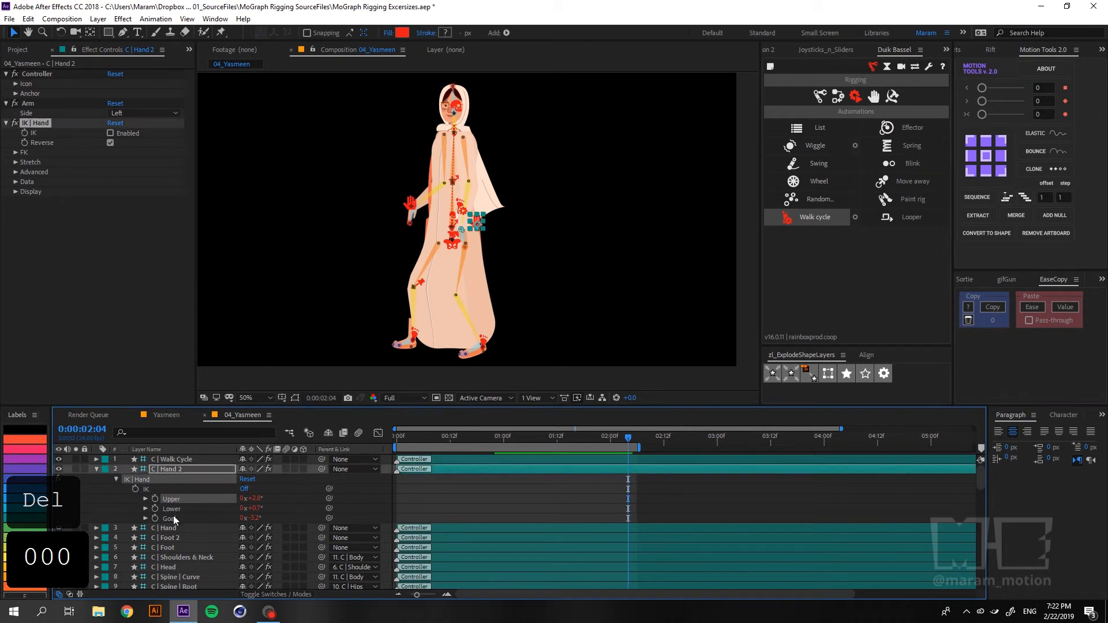
click(550, 499)
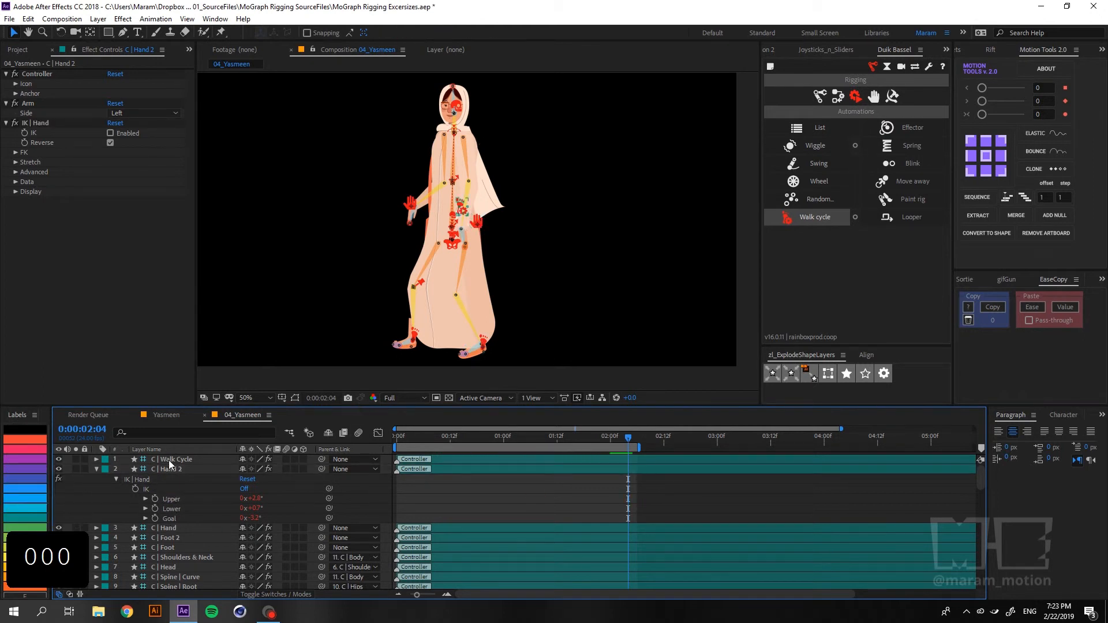
Delete the IK, Upper, Lower and Goal keyframes of the C | Hand controller.
click(192, 531)
key(u)
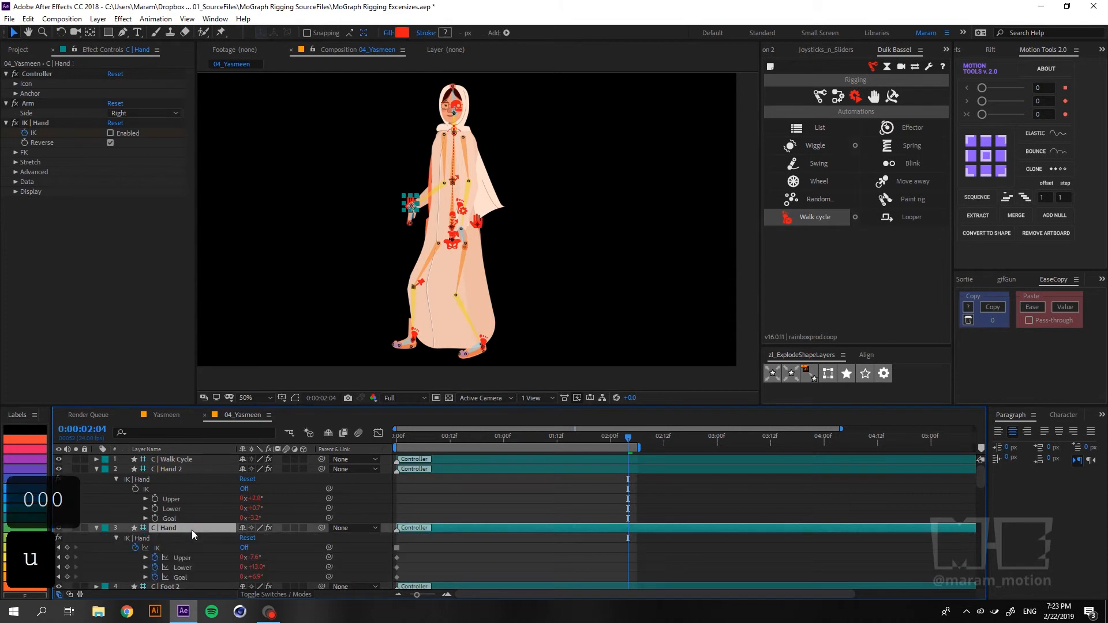
drag(413, 543, 372, 577)
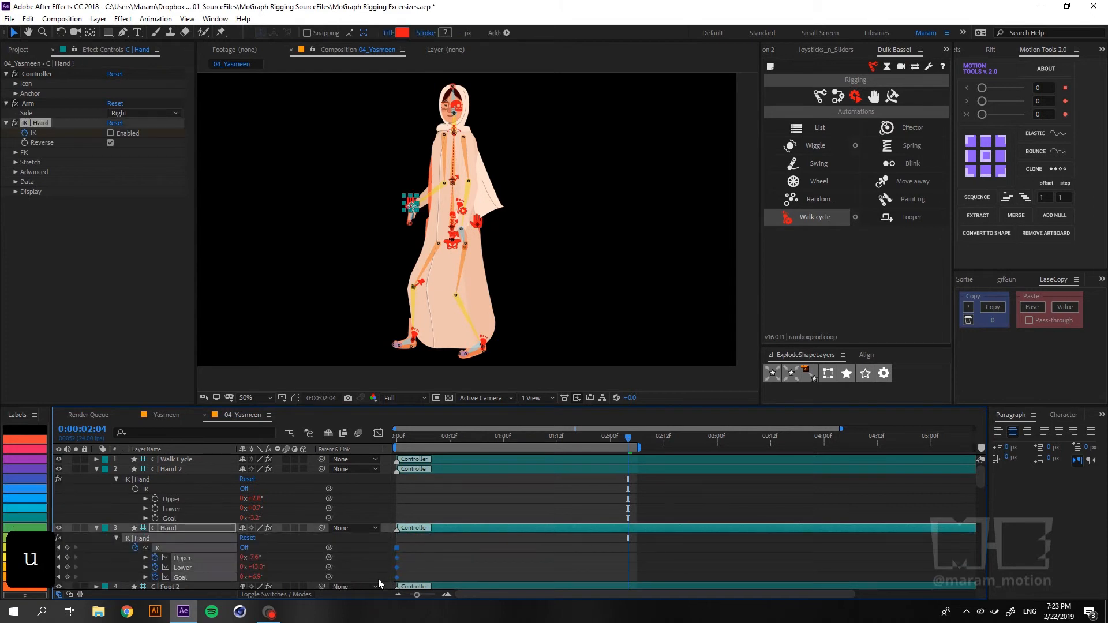
key(BackSpace)
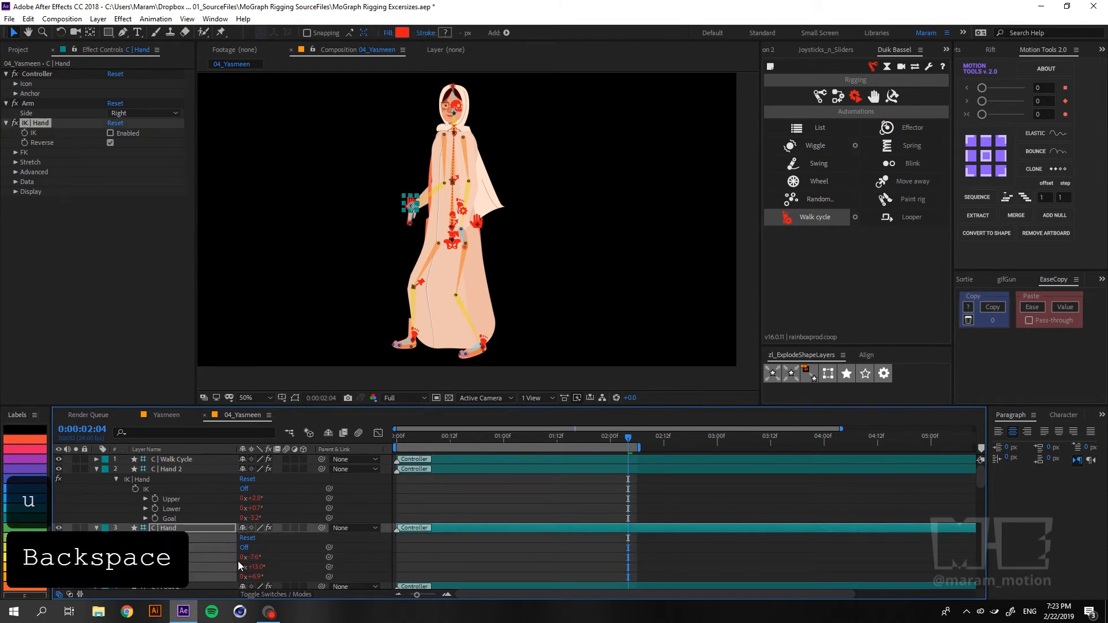
Set the Upper, Lower and Goal rotations of the C | Hand controller to 0.
text(0)
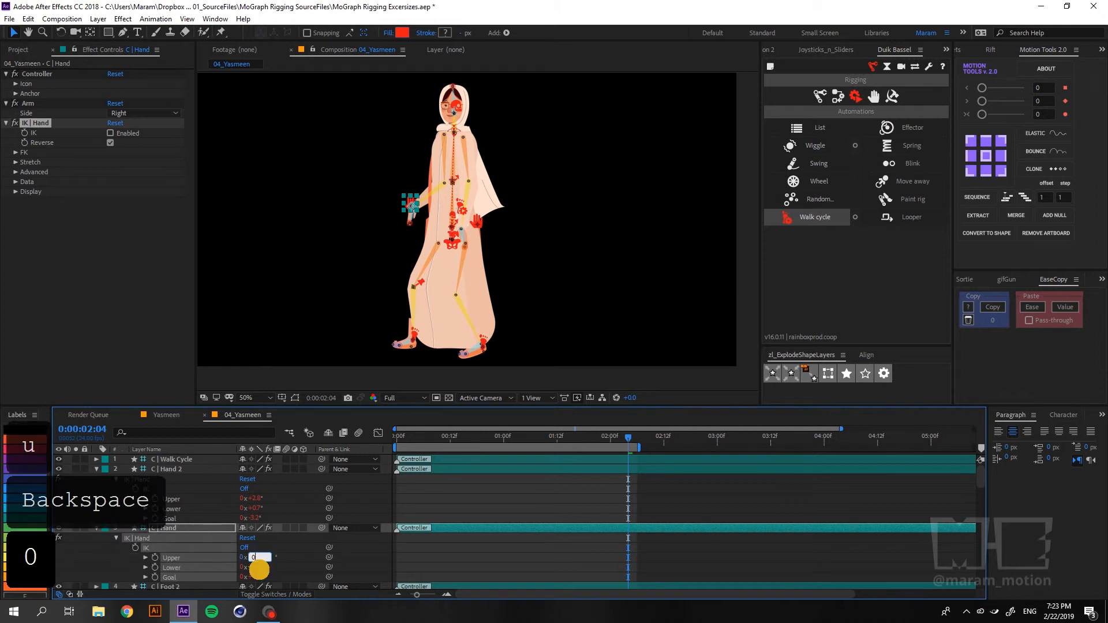
key(Tab)
text(0)
key(Tab)
text(0)
click(428, 575)
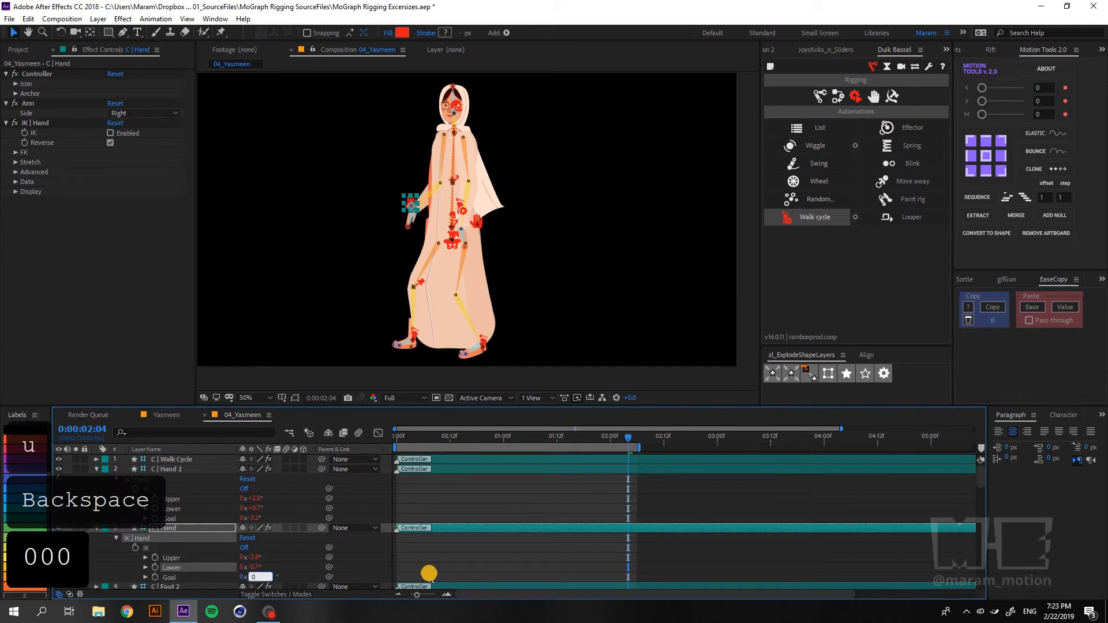
click(497, 550)
Preview the walk cycle from the first frame and collapse the properties of both hand controller layers.
click(485, 437)
click(366, 432)
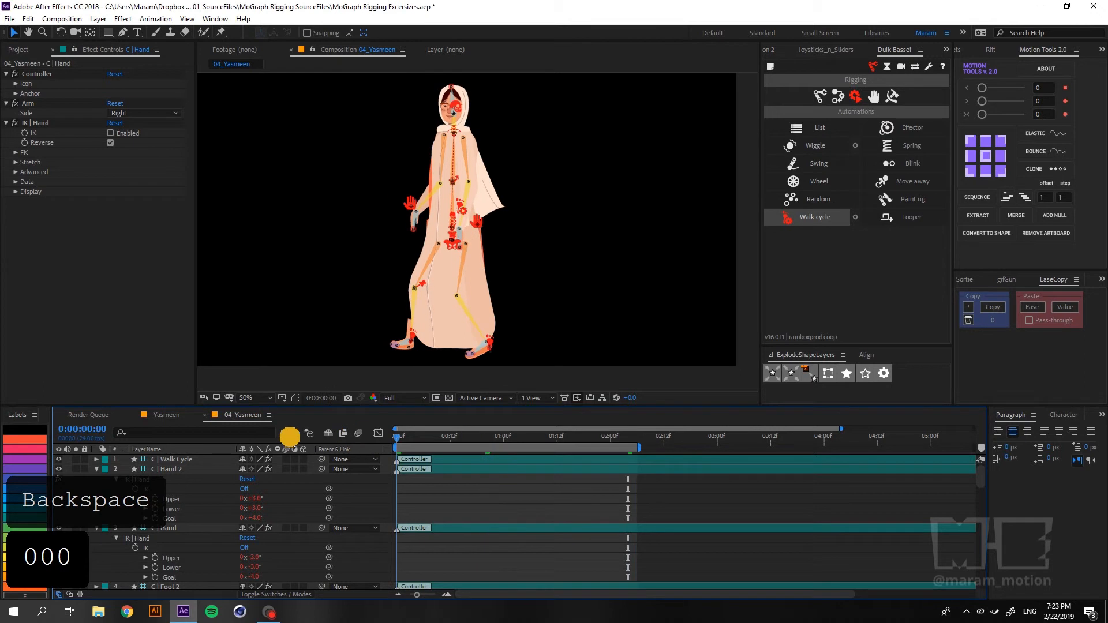
key(space)
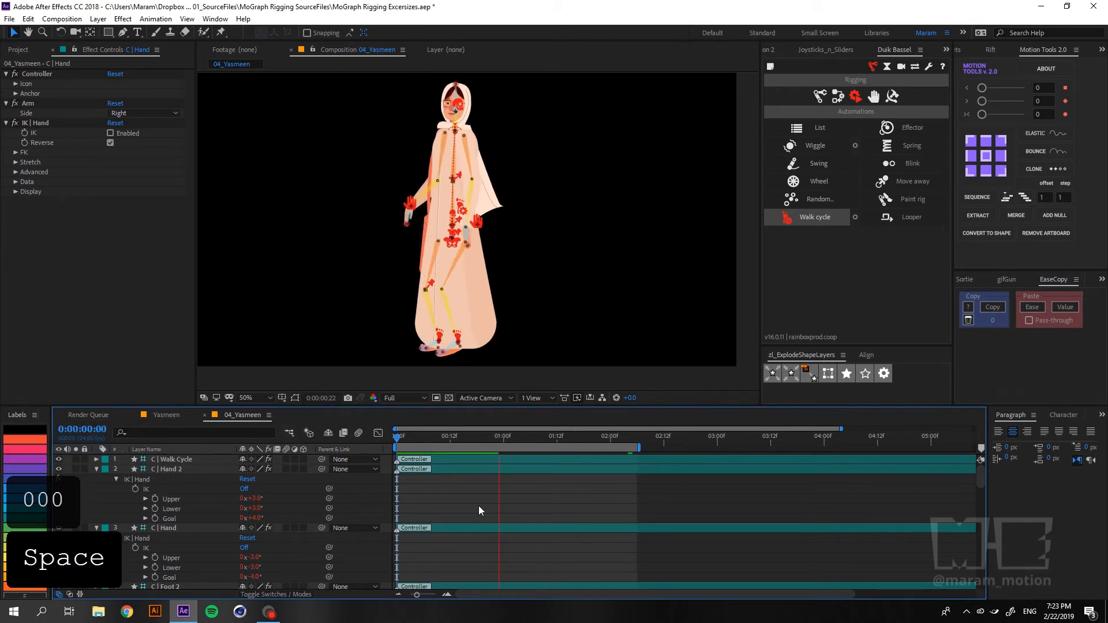
click(97, 469)
click(96, 478)
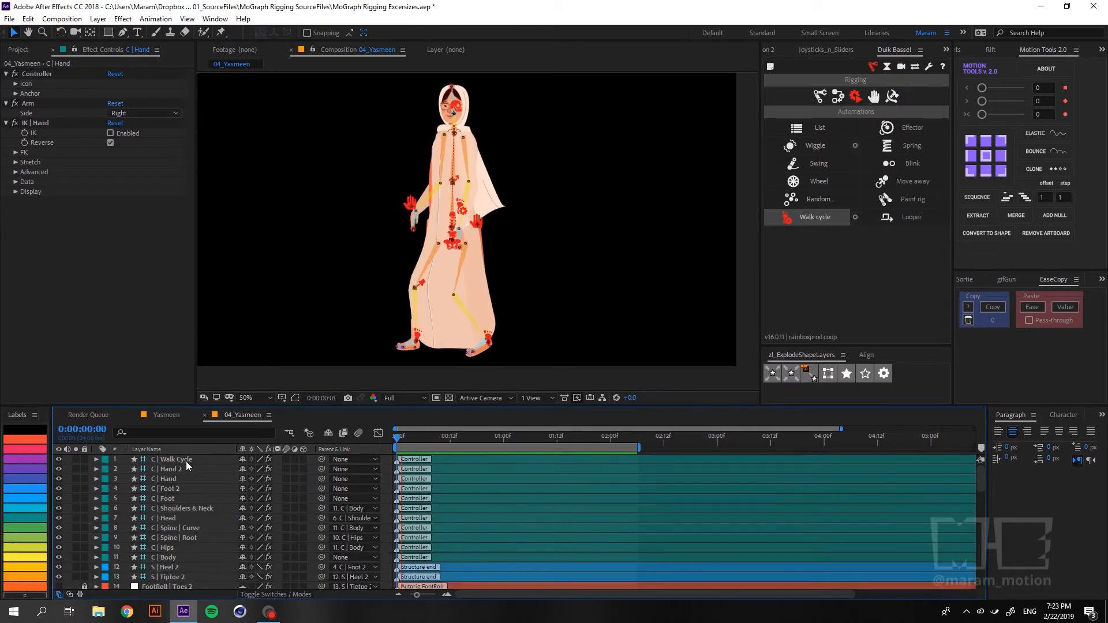
click(179, 459)
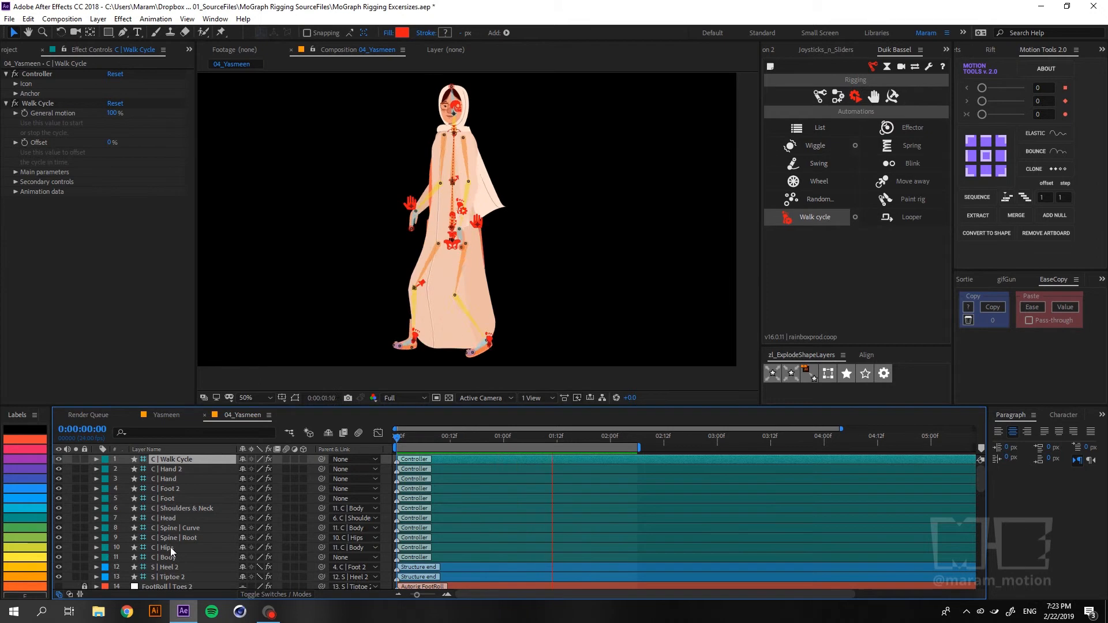
Hide all visible structure layers and the B | Body bone layers so only the artwork and controllers show.
key(grave)
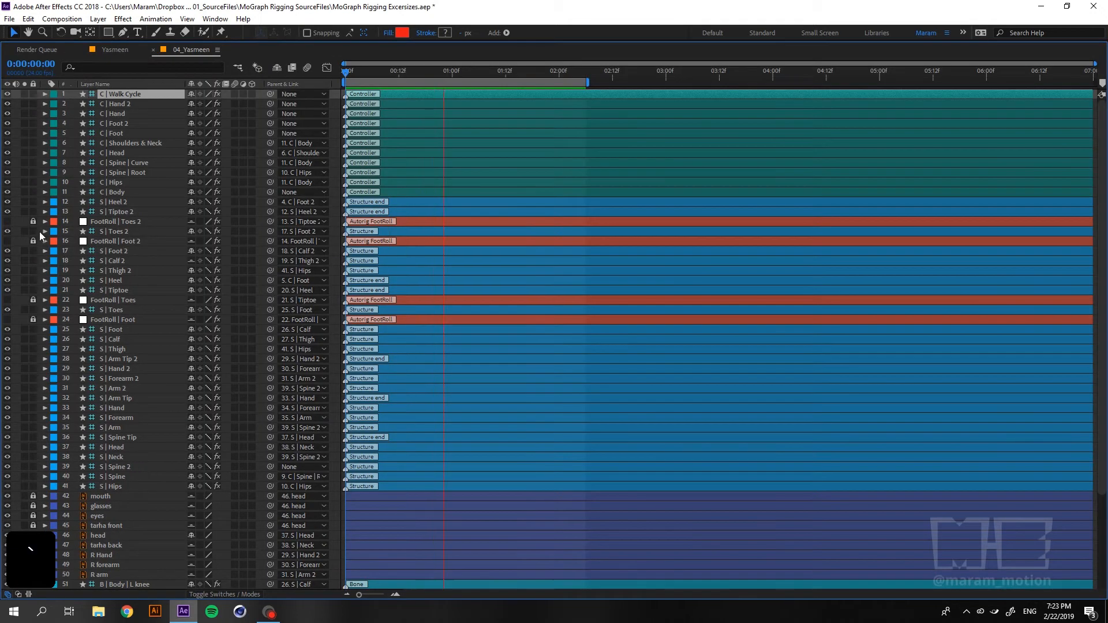
drag(7, 202, 7, 271)
drag(3, 414, 9, 478)
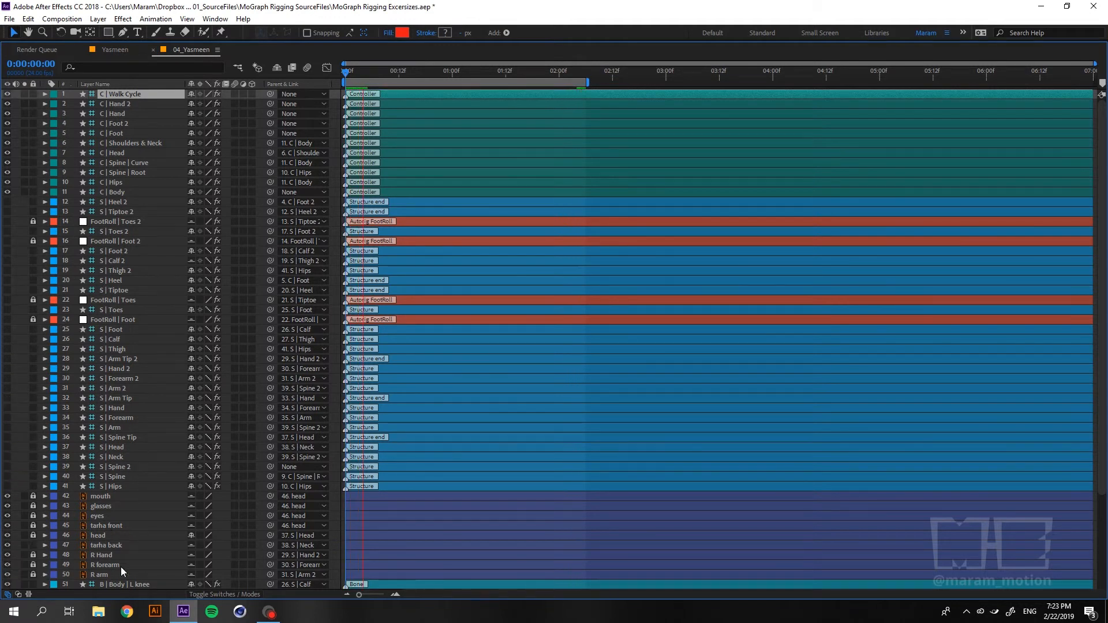
scroll(120, 566, down, 3)
drag(7, 537, 6, 498)
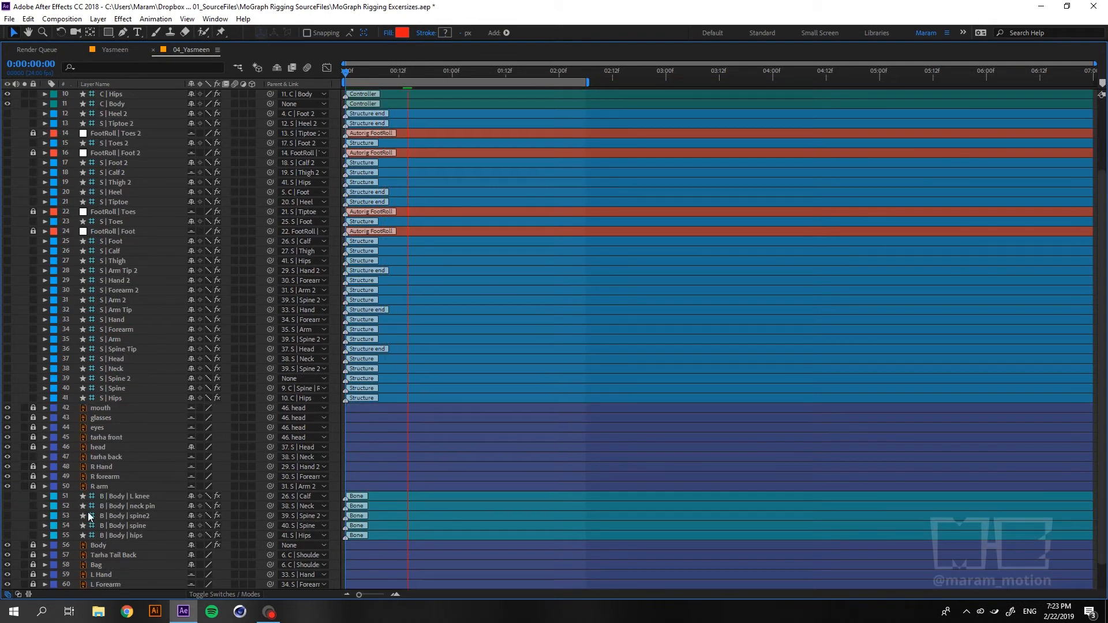
key(grave)
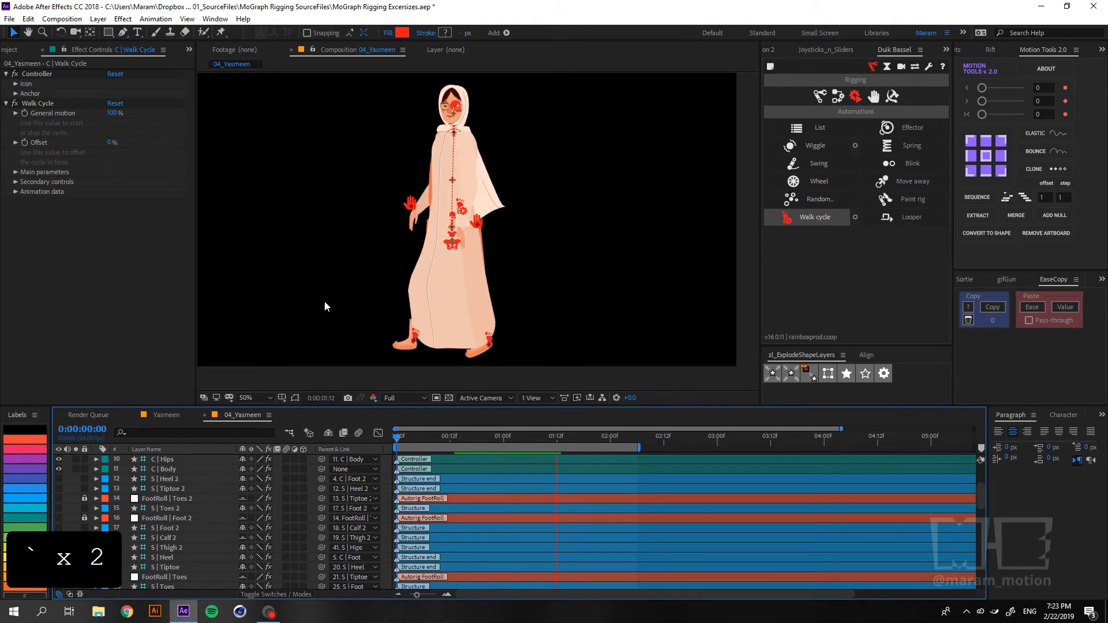
Stop the preview, try moving the C | Hand controller towards the body, and undo the move.
key(space)
drag(407, 203, 433, 205)
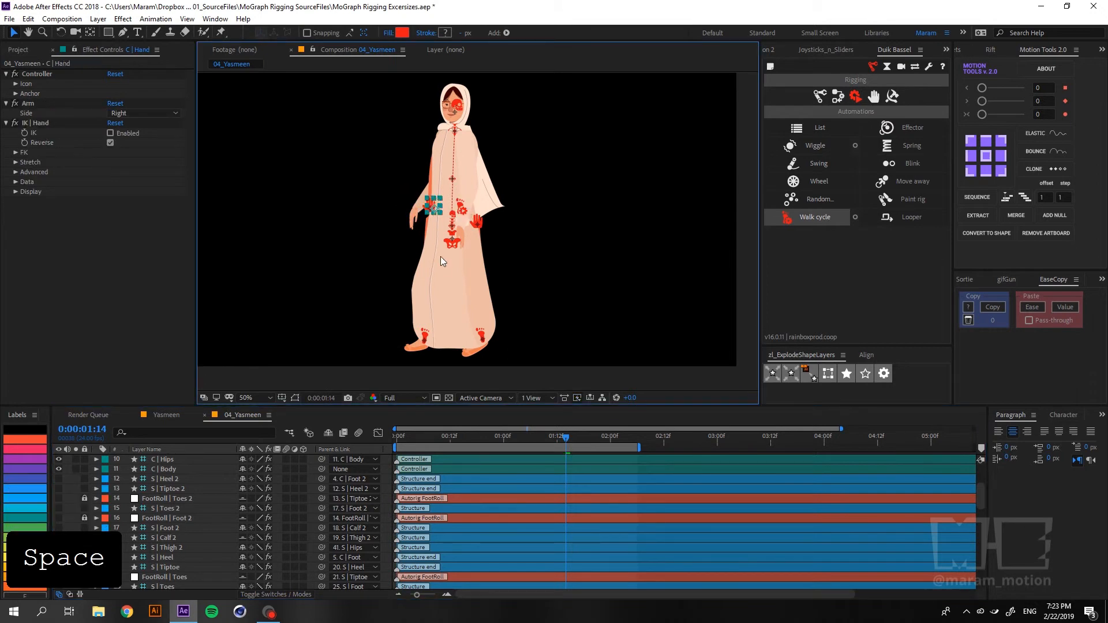
key(ctrl+a)
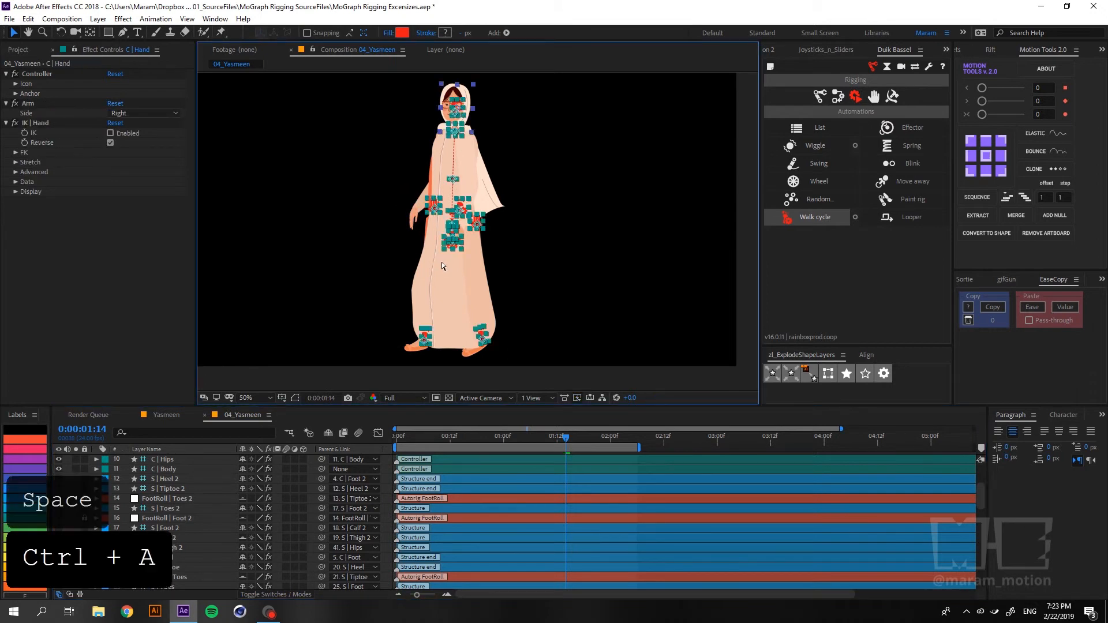
click(348, 248)
key(ctrl+z)
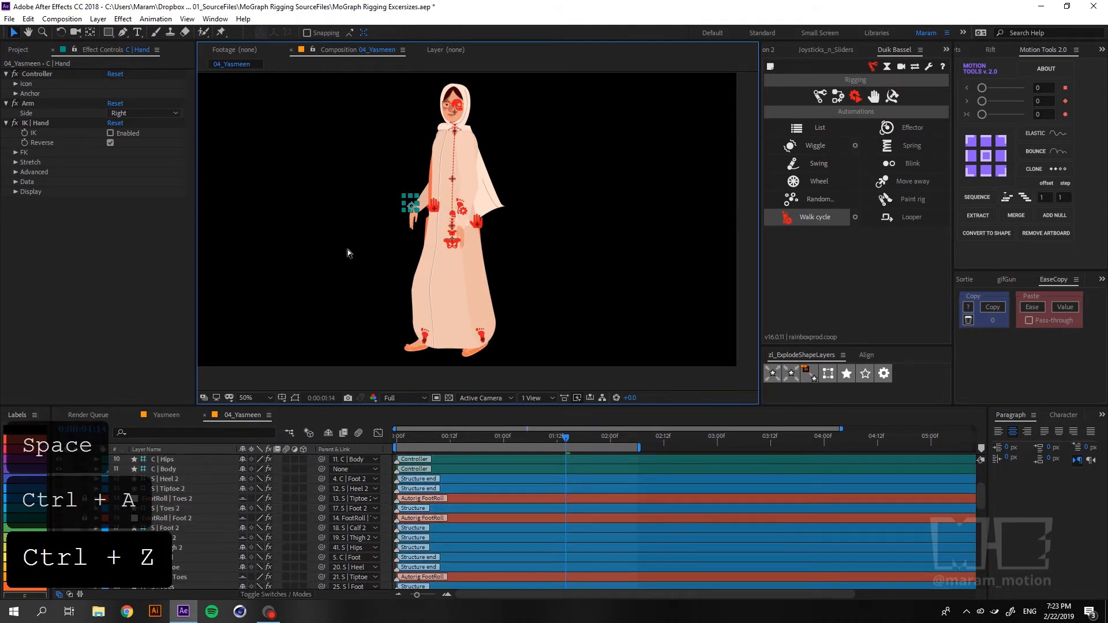
Save the project and expand the FK settings of the C | Hand controller's IK effect.
key(ctrl+s)
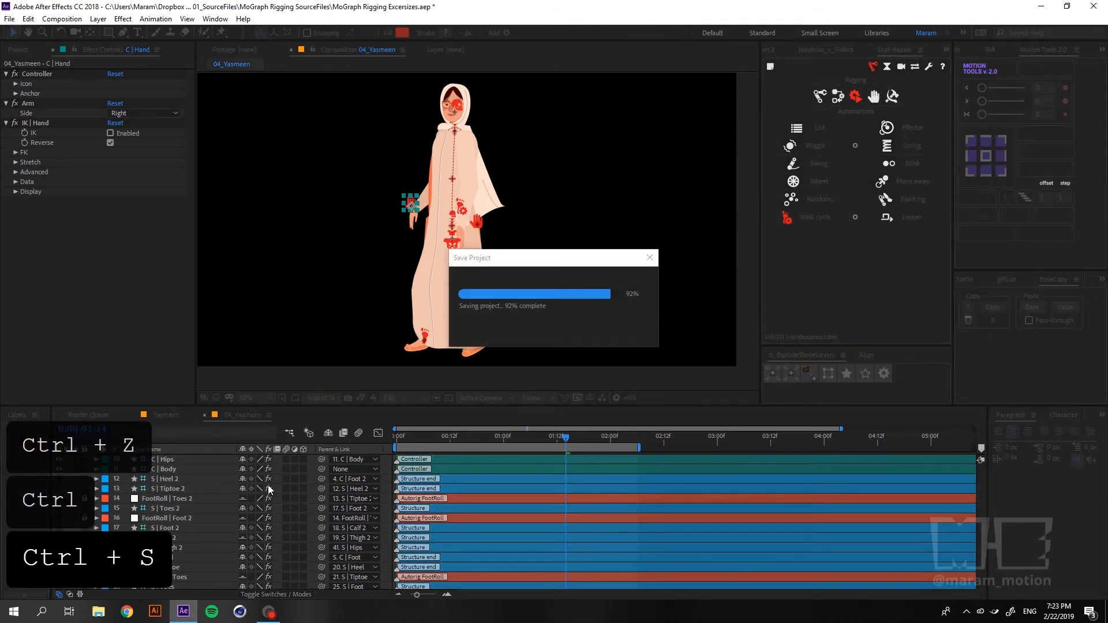
click(165, 469)
scroll(170, 510, up, 2)
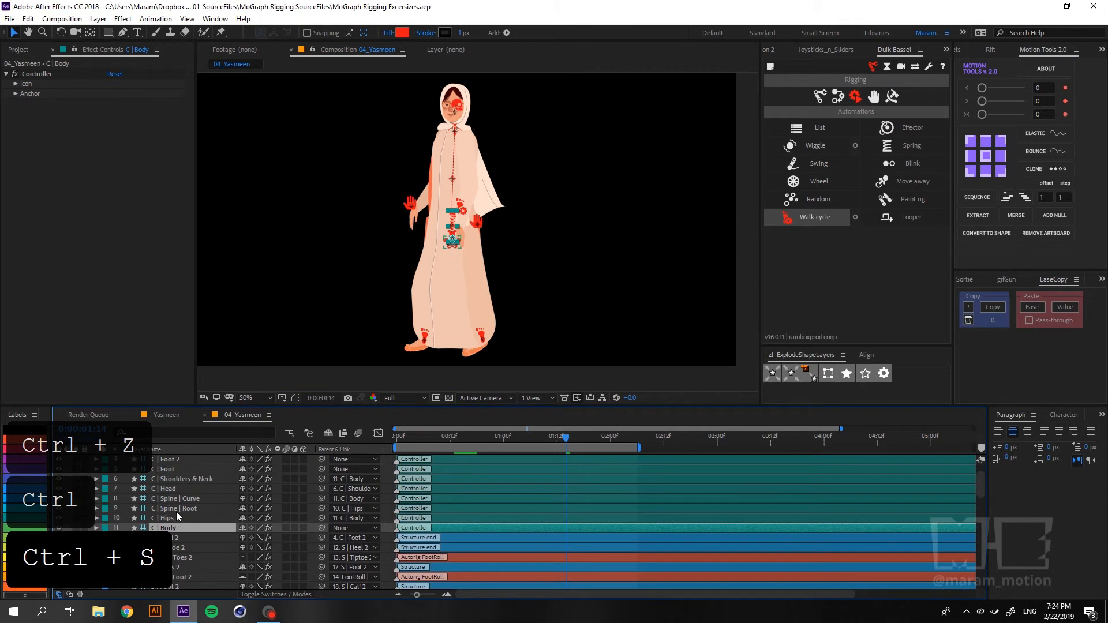
click(175, 469)
scroll(175, 478, up, 1)
click(176, 478)
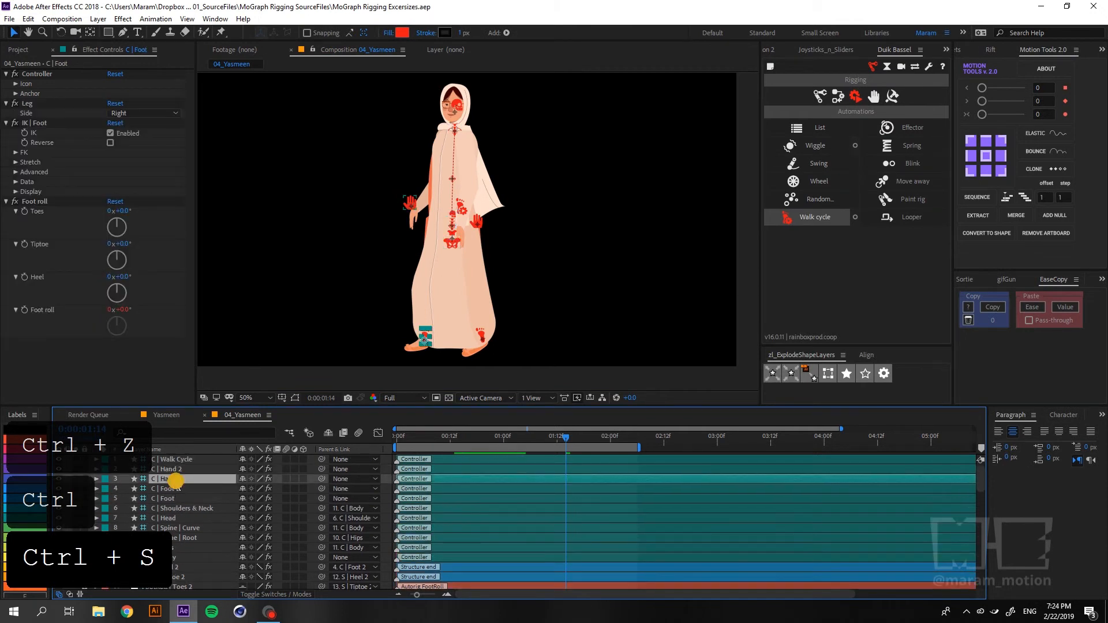
click(16, 153)
click(26, 182)
click(25, 172)
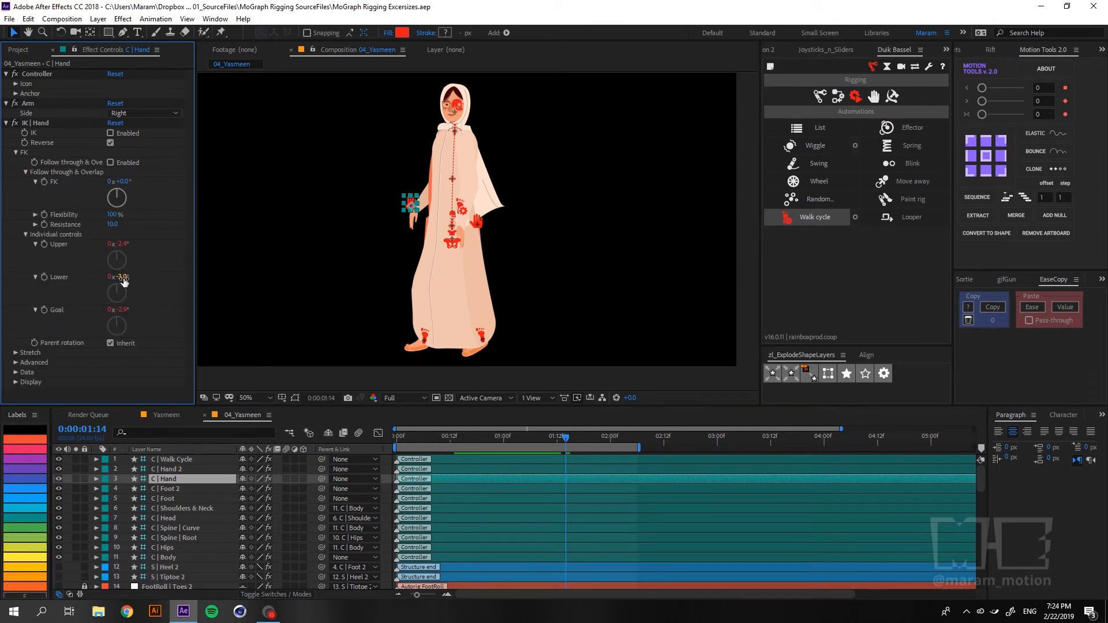
Try changing the Lower and Goal rotations of the C | Hand controller, and undo each change.
click(123, 279)
drag(117, 278, 94, 278)
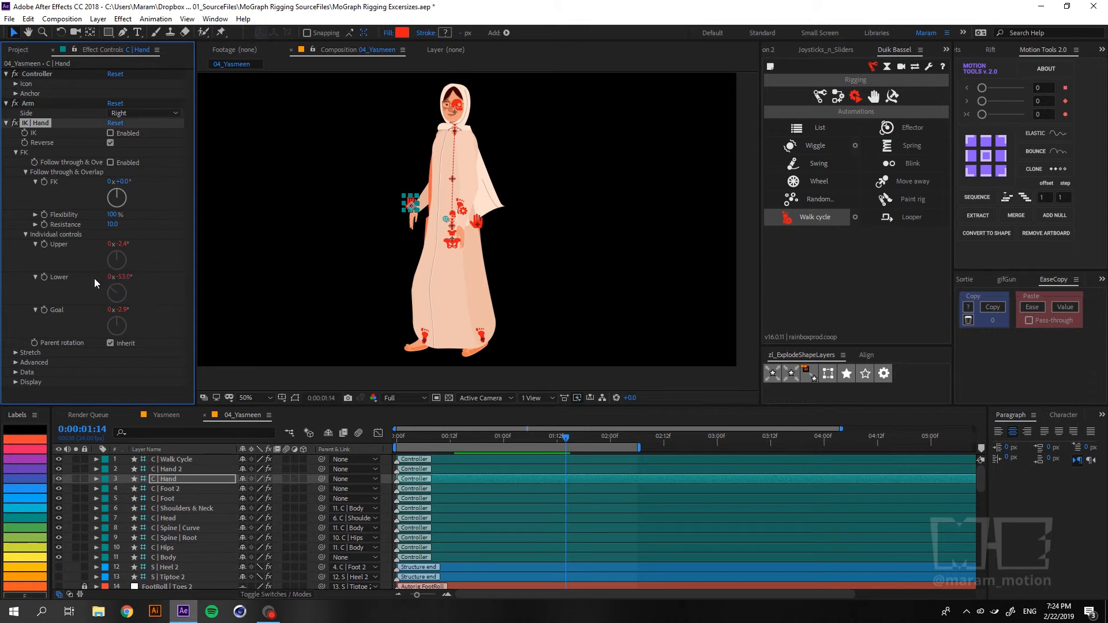
key(ctrl+z)
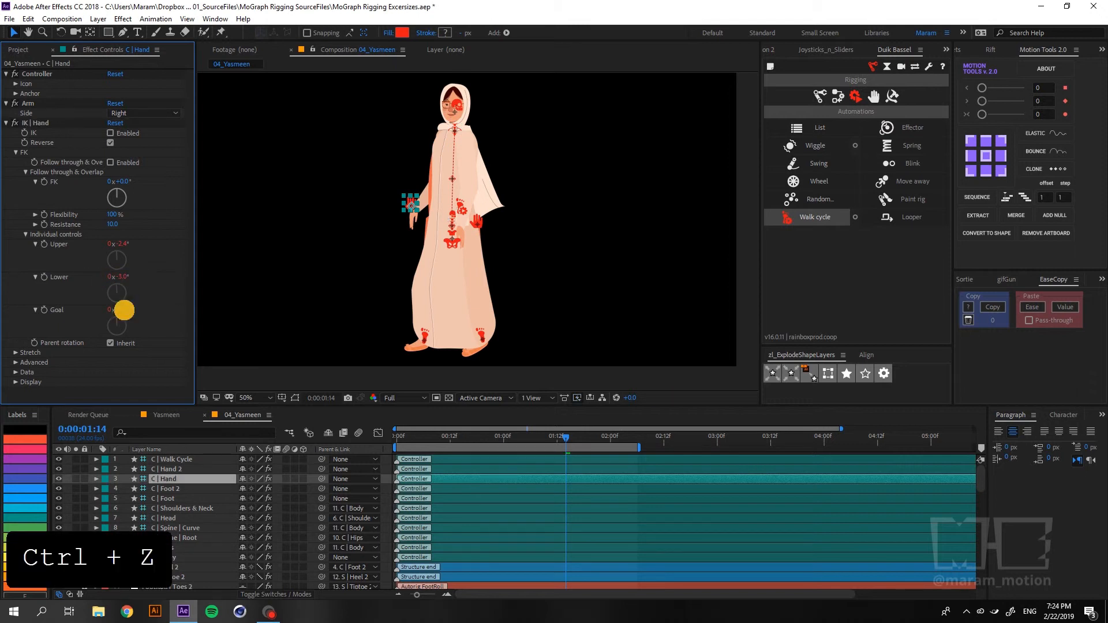
click(112, 310)
drag(247, 304, 247, 304)
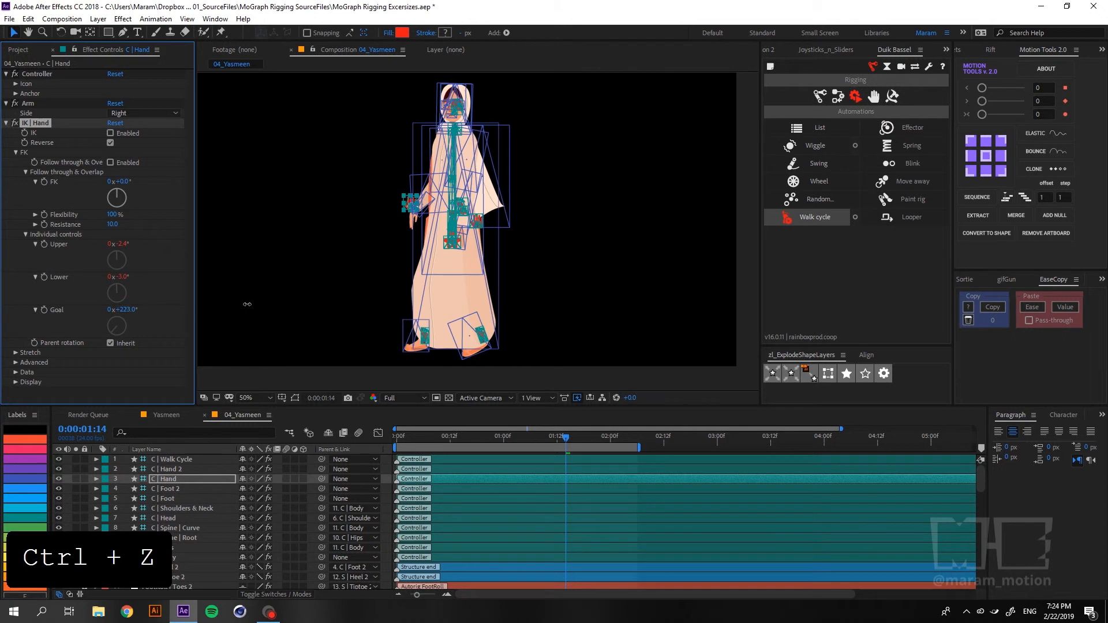
key(ctrl+z)
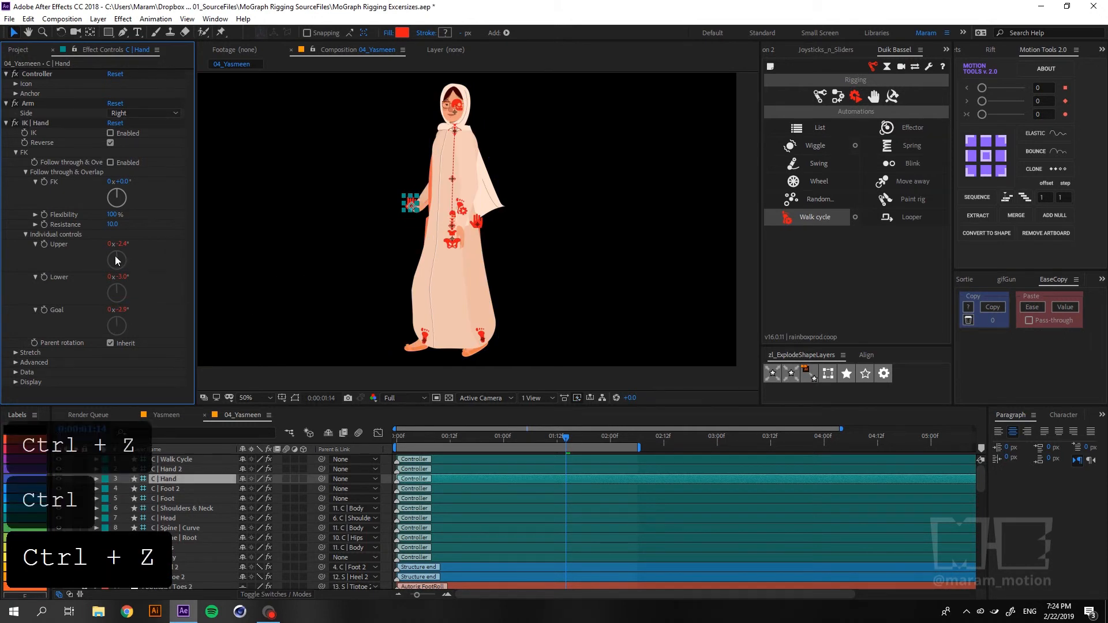
Set the C | Hand controller's Upper rotation to about -14.4°, preview the walk, and undo the trial change to the Lower rotation.
mouse_move(122, 242)
mouse_down()
mouse_move(104, 240)
mouse_move(122, 243)
mouse_move(123, 277)
mouse_up()
click(112, 277)
key(space)
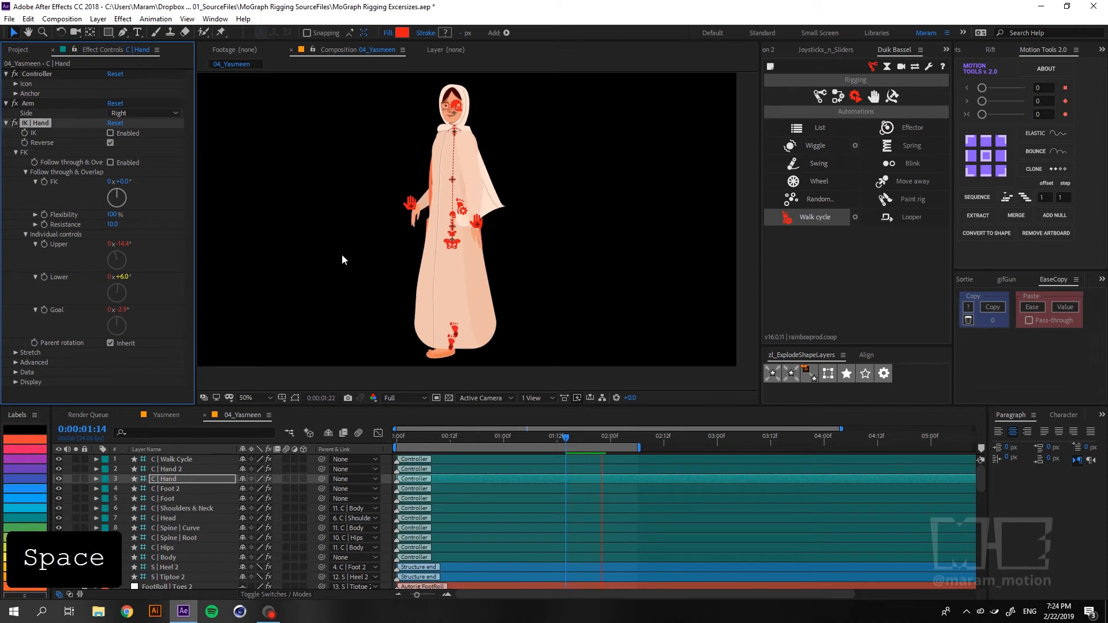
key(ctrl)
key(ctrl+z)
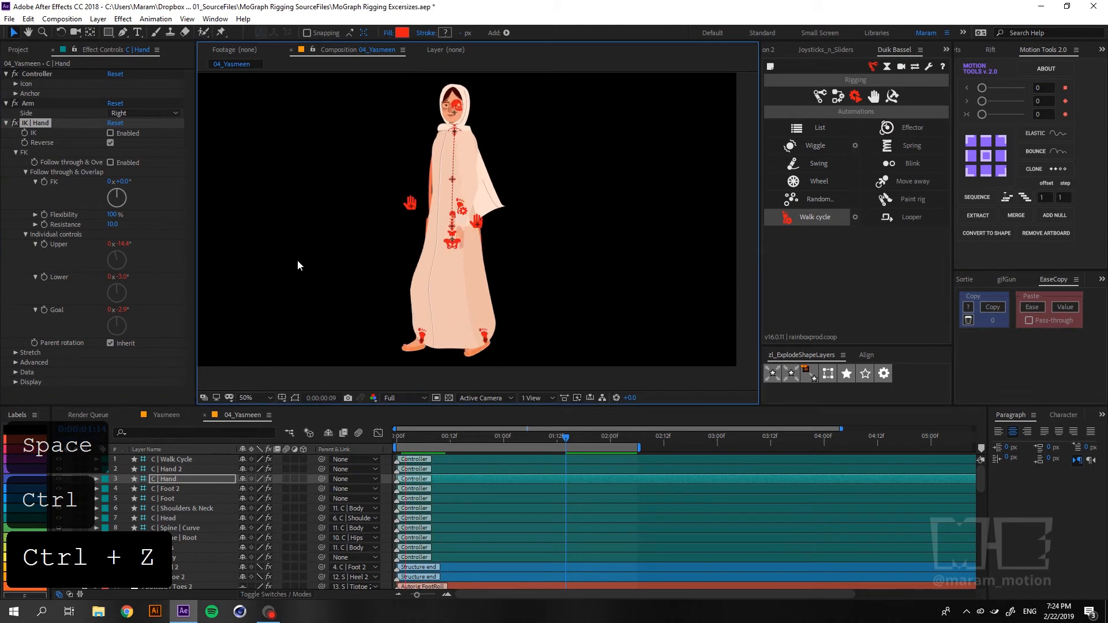
Stop the preview, return to the first frame, and save the project.
key(space)
drag(458, 438, 346, 438)
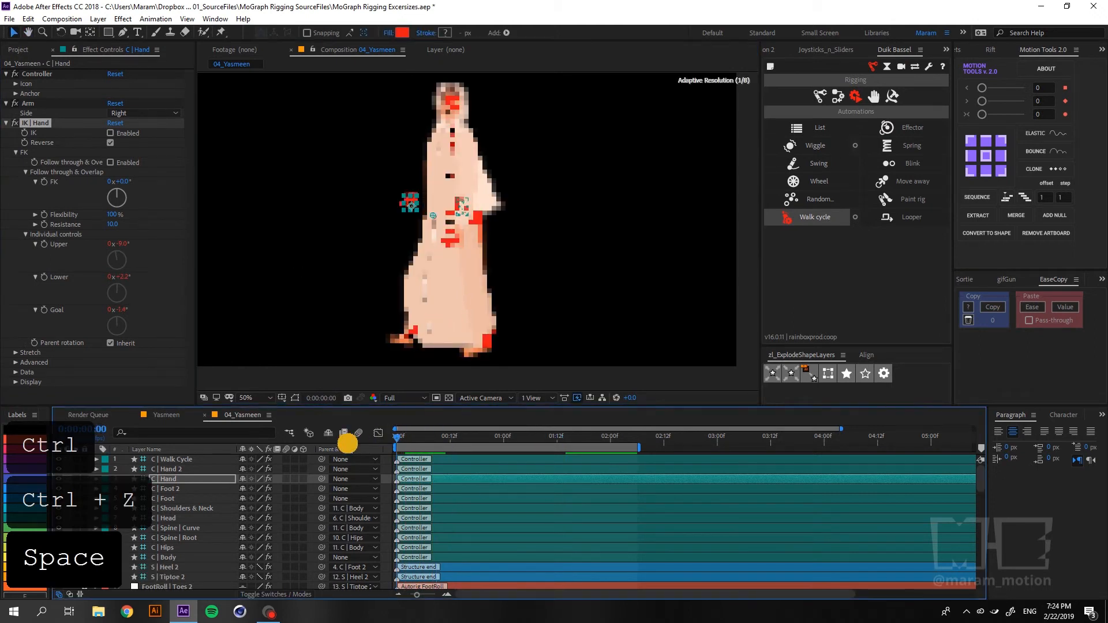
key(ctrl+s)
Preview the C | Walk Cycle controller's General motion at 77%, and reduce it to 55%.
click(184, 460)
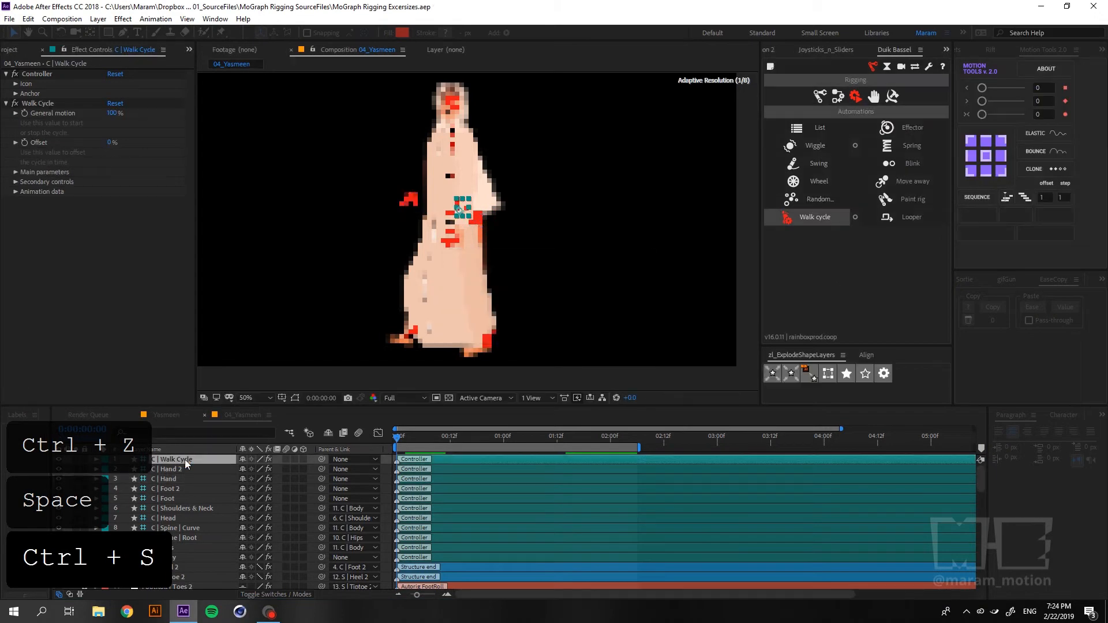
click(111, 113)
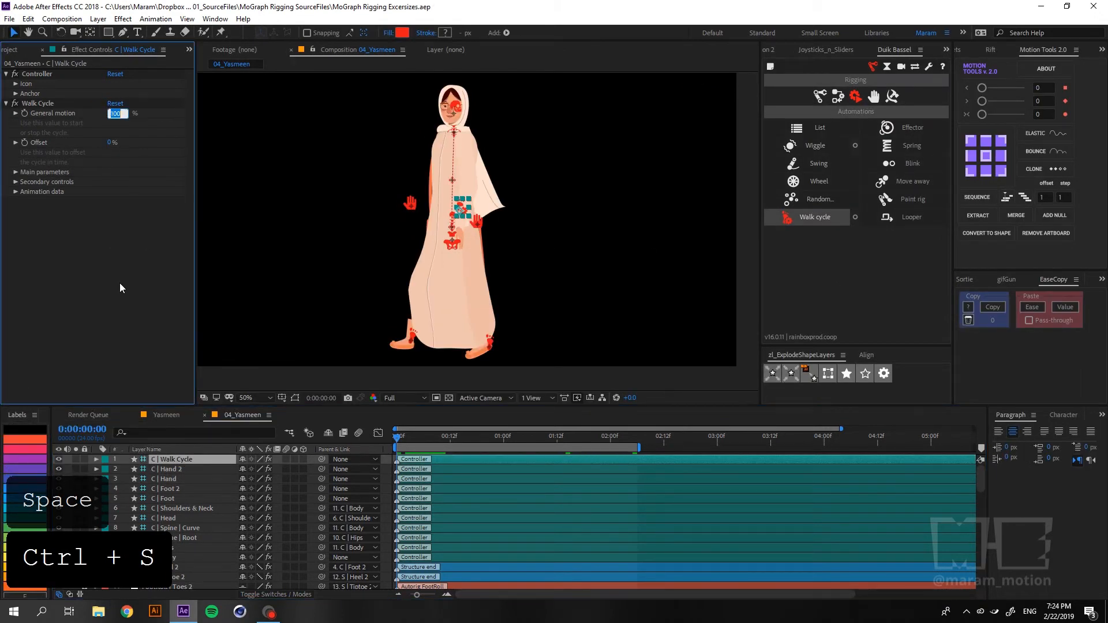
text(77)
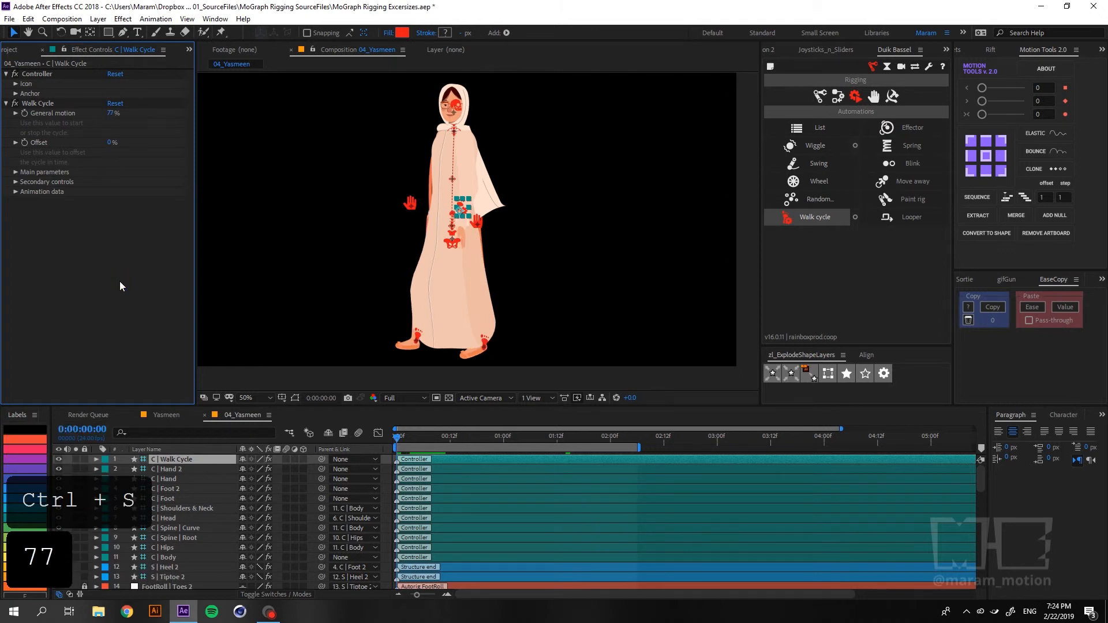
key(space)
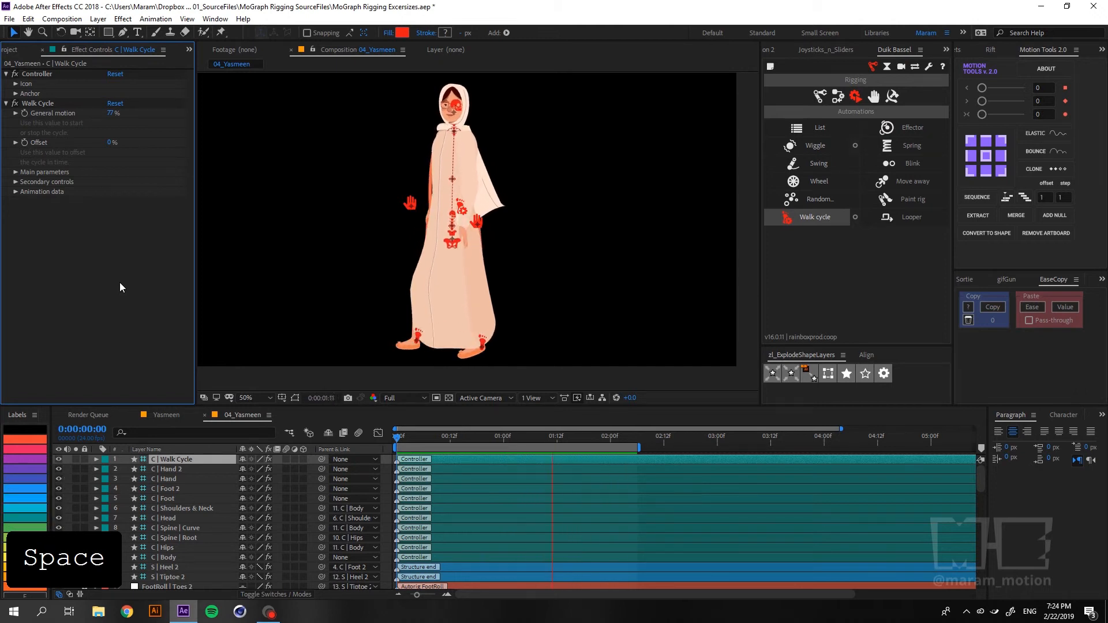
click(110, 112)
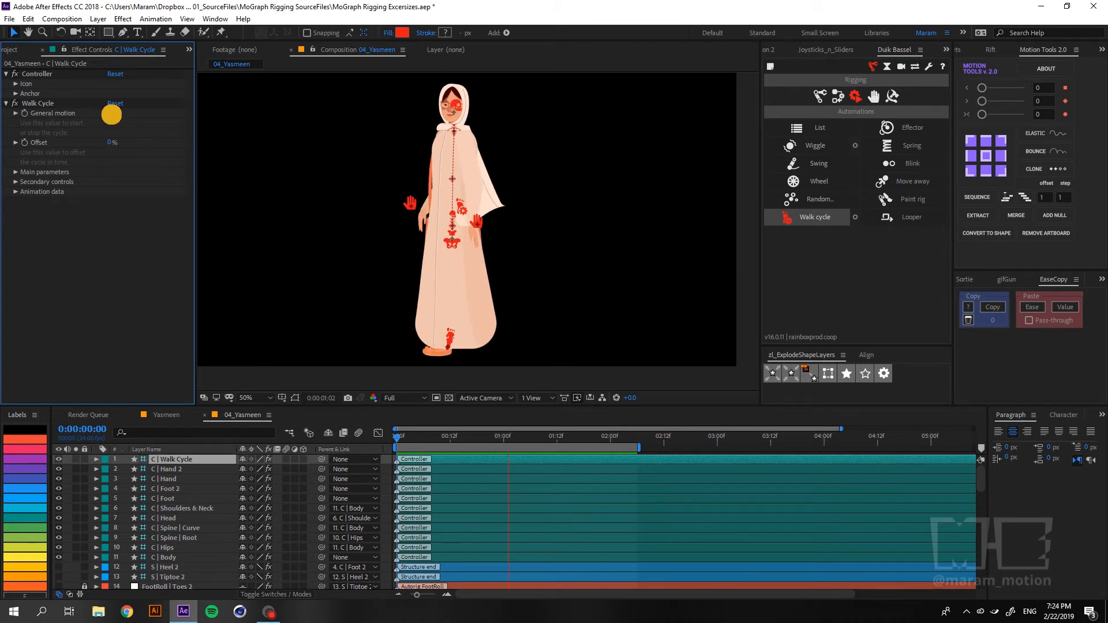
text(55)
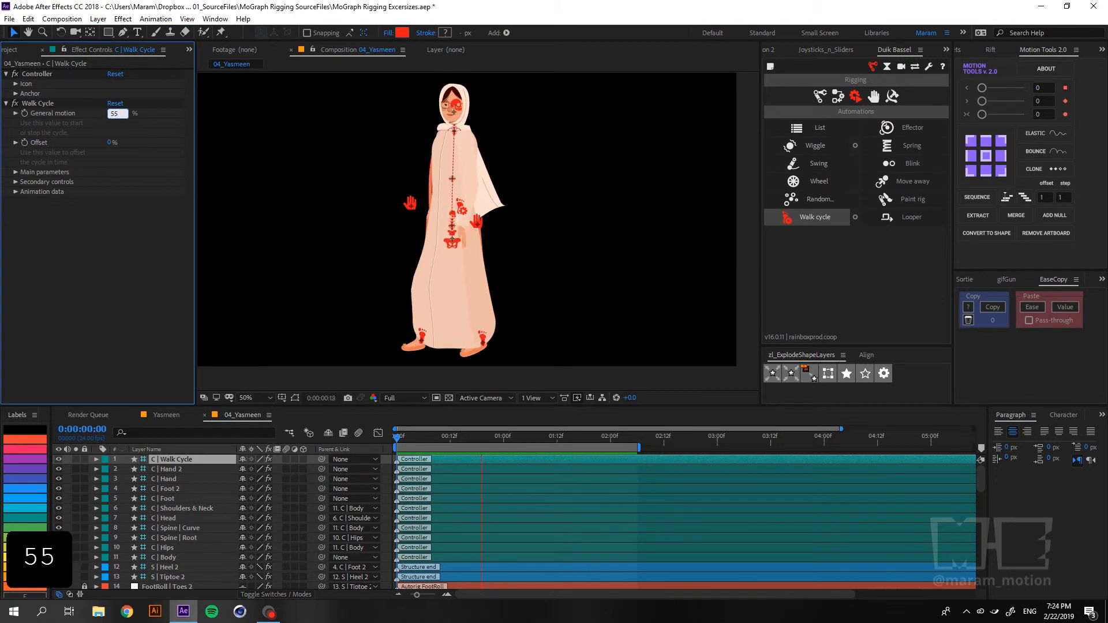
click(118, 304)
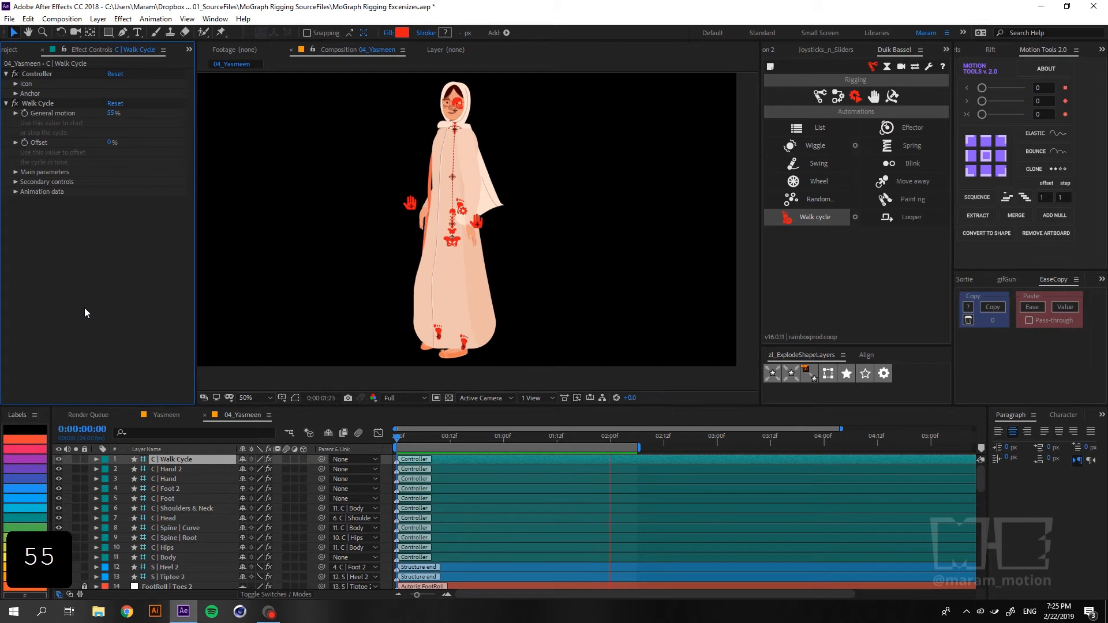
Set the walk cycle character's Height to 220 cm in the main parameters and preview the walk.
click(16, 172)
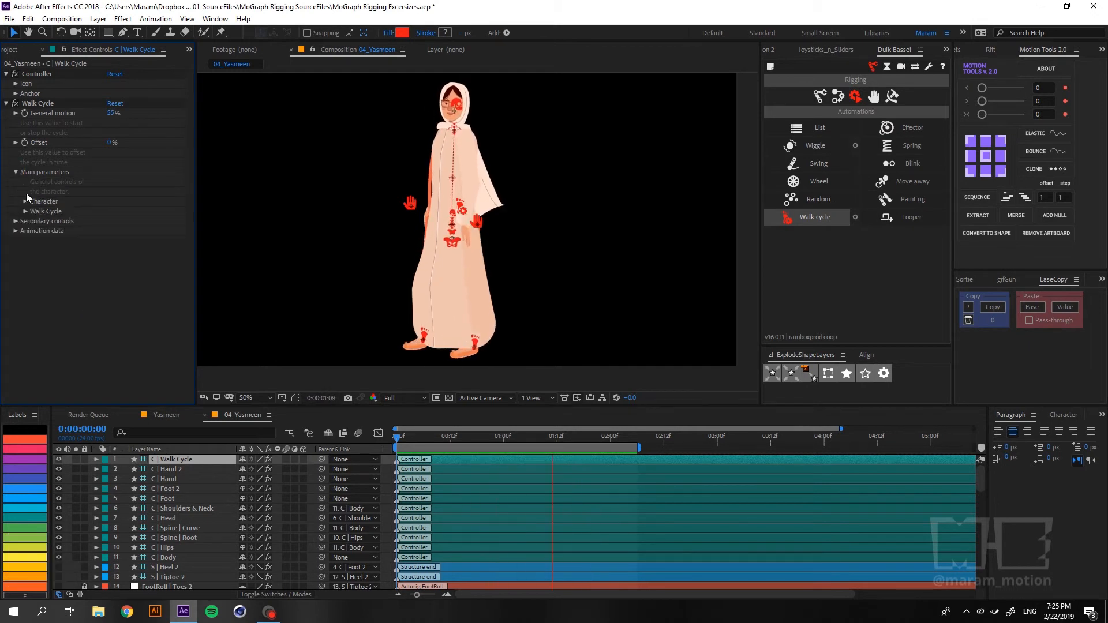
click(25, 201)
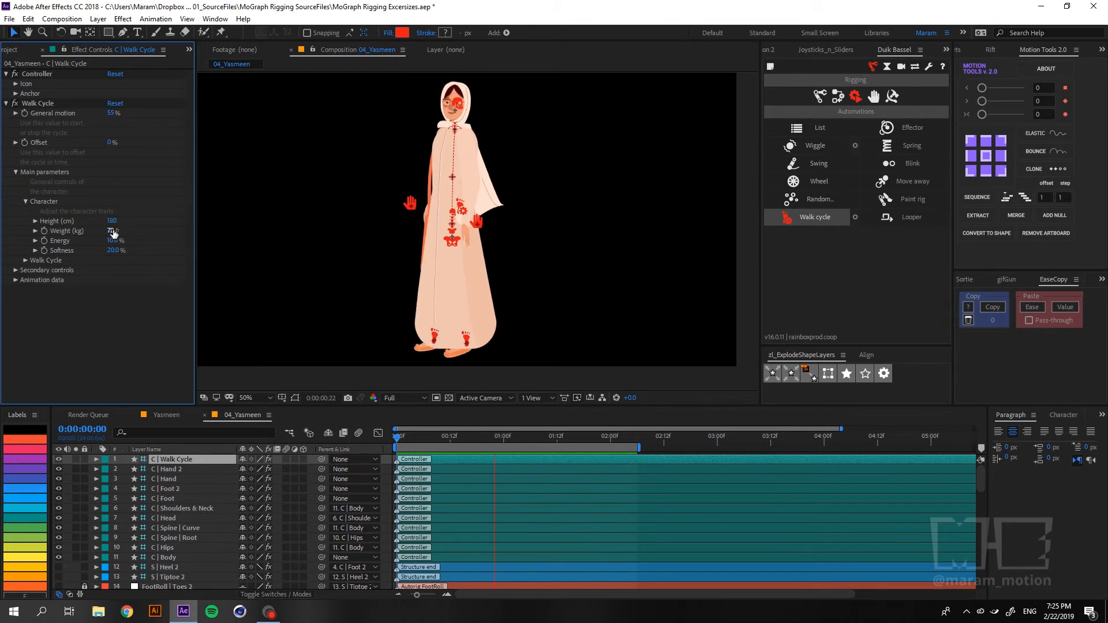
drag(111, 221, 134, 220)
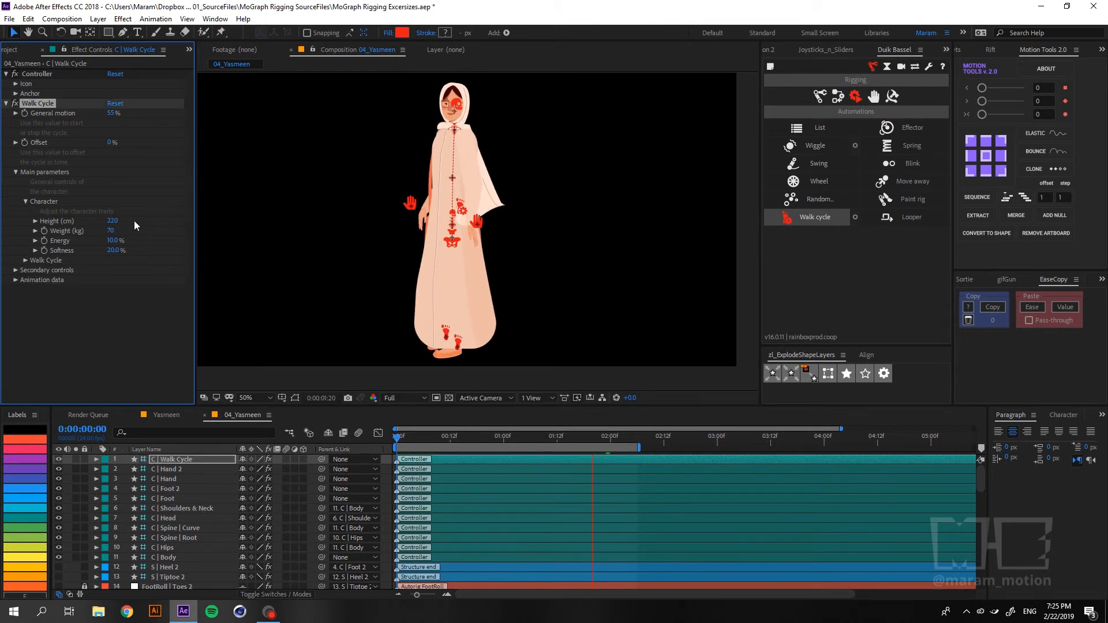
key(space)
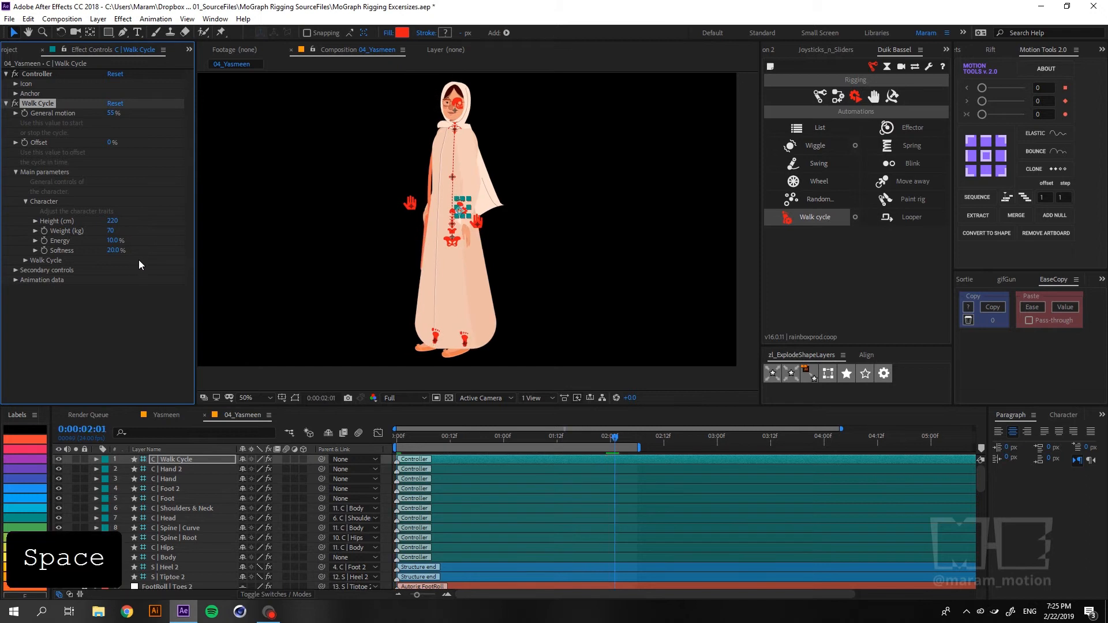
key(space)
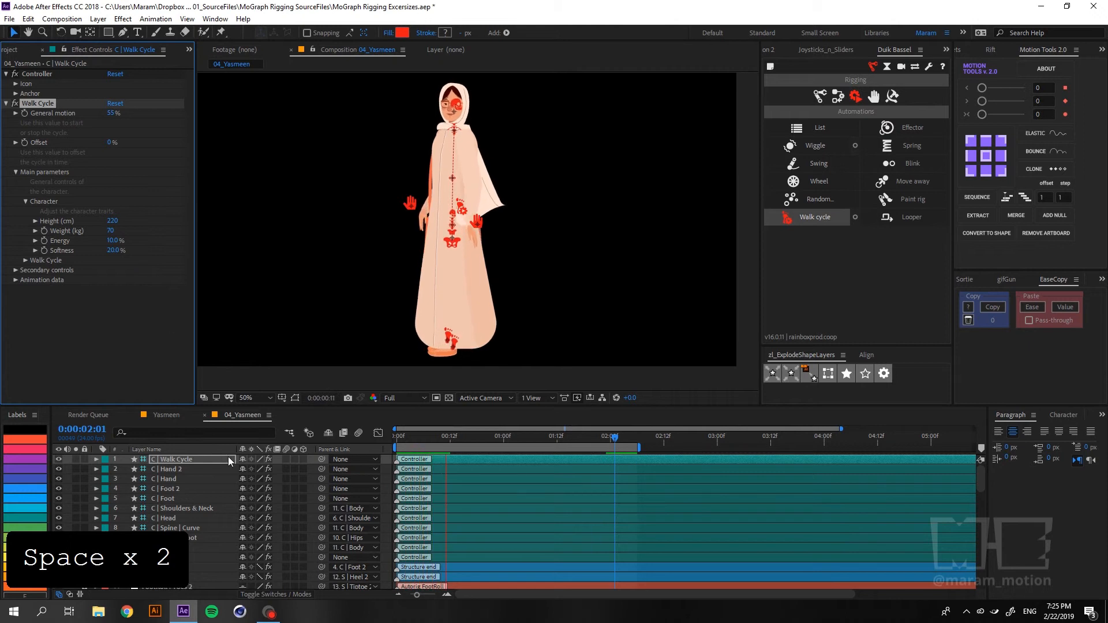
Replay the walk from the first frame at Third resolution, and restore the preview resolution to Full.
click(401, 398)
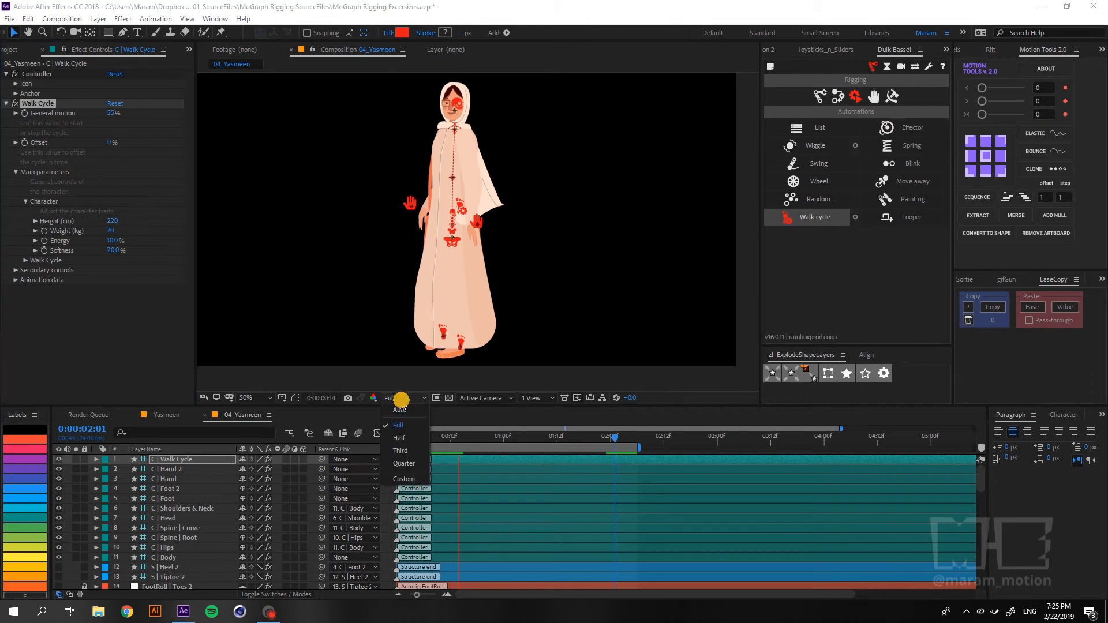
click(399, 451)
drag(415, 440, 384, 440)
key(space)
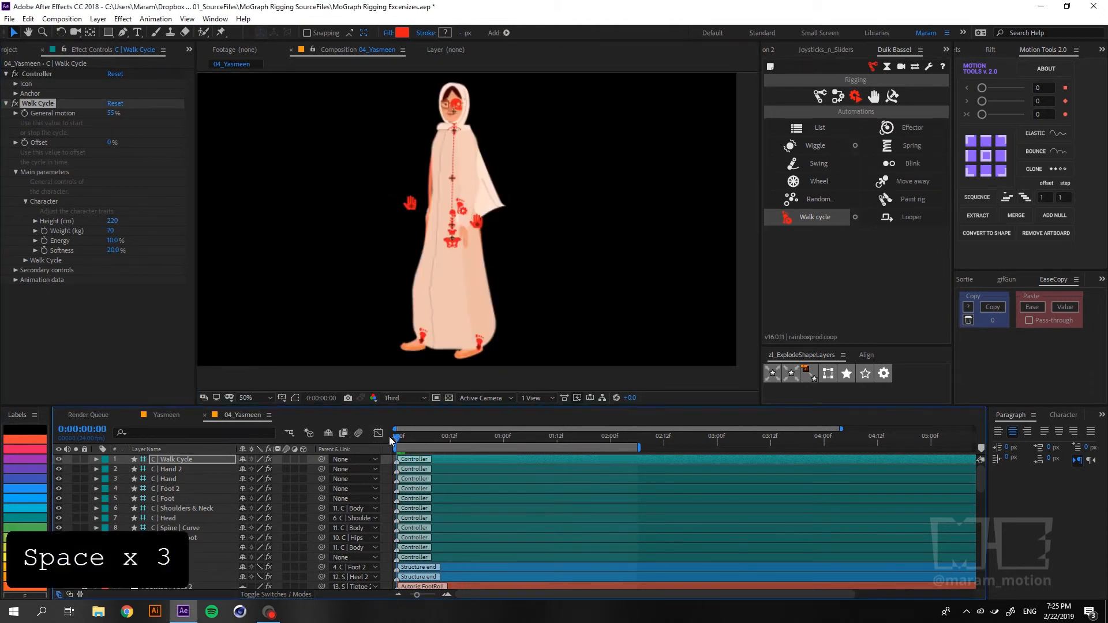
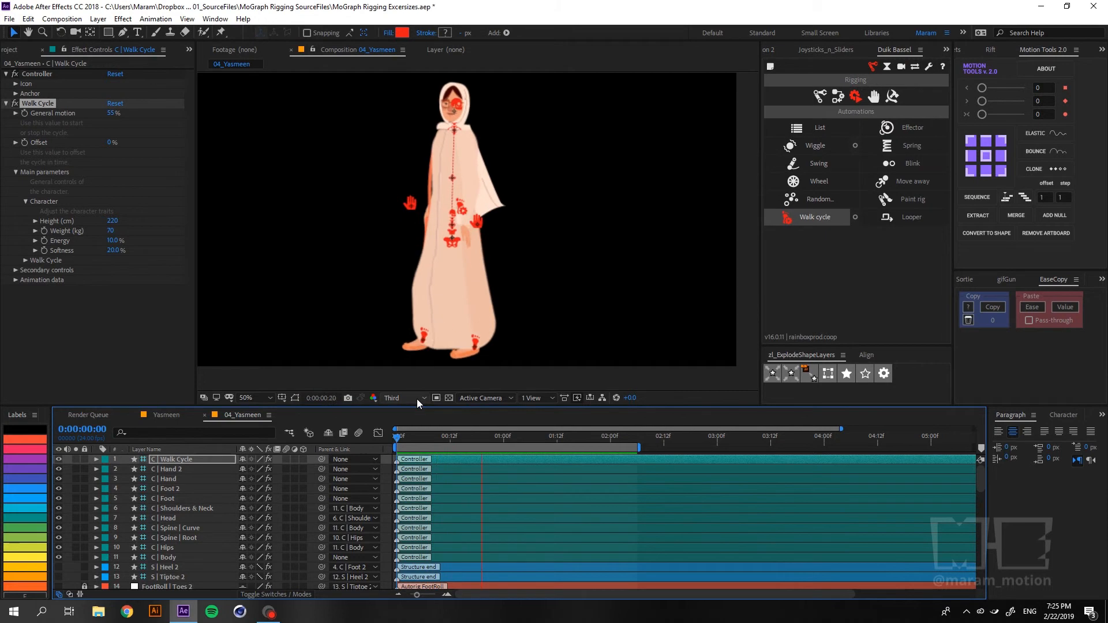
click(417, 400)
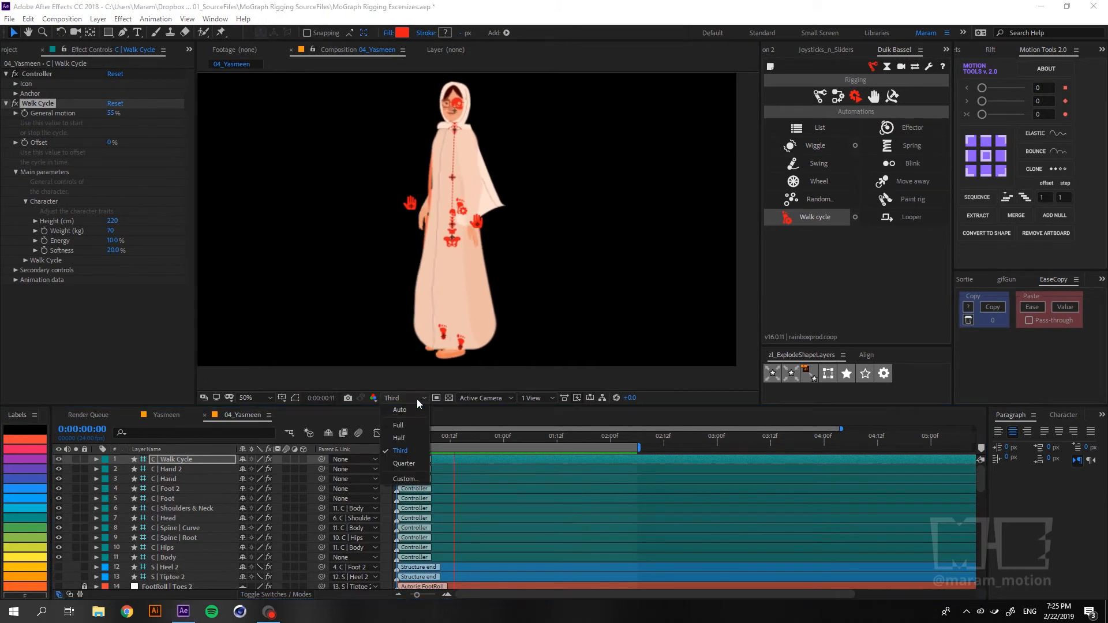
click(409, 423)
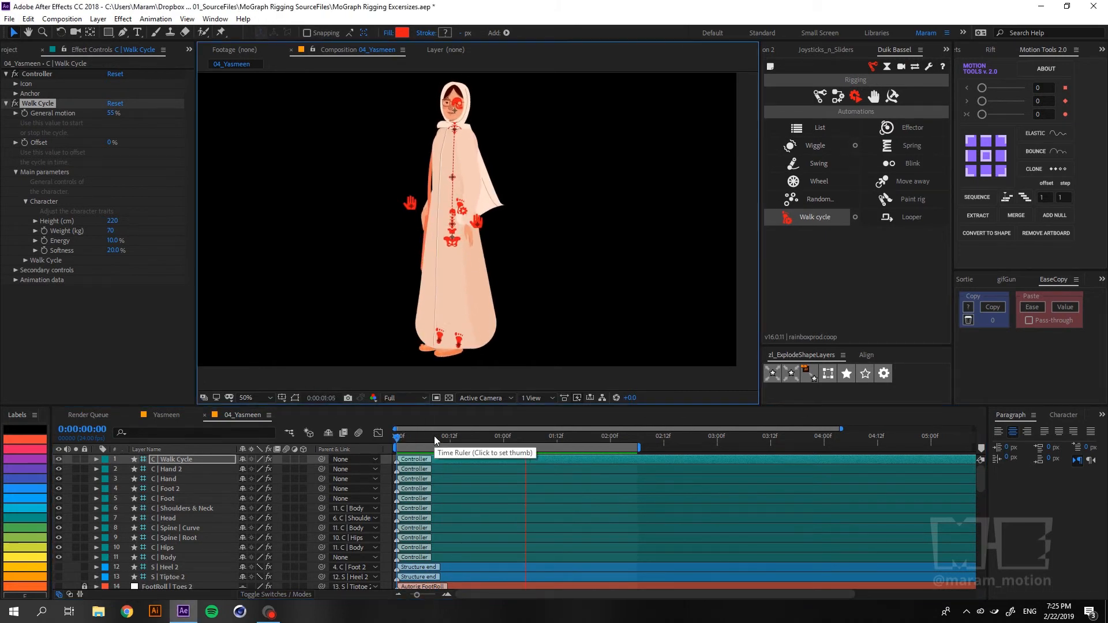
Move the playhead back to the first frame and save the refined walk cycle.
key(ctrl+s)
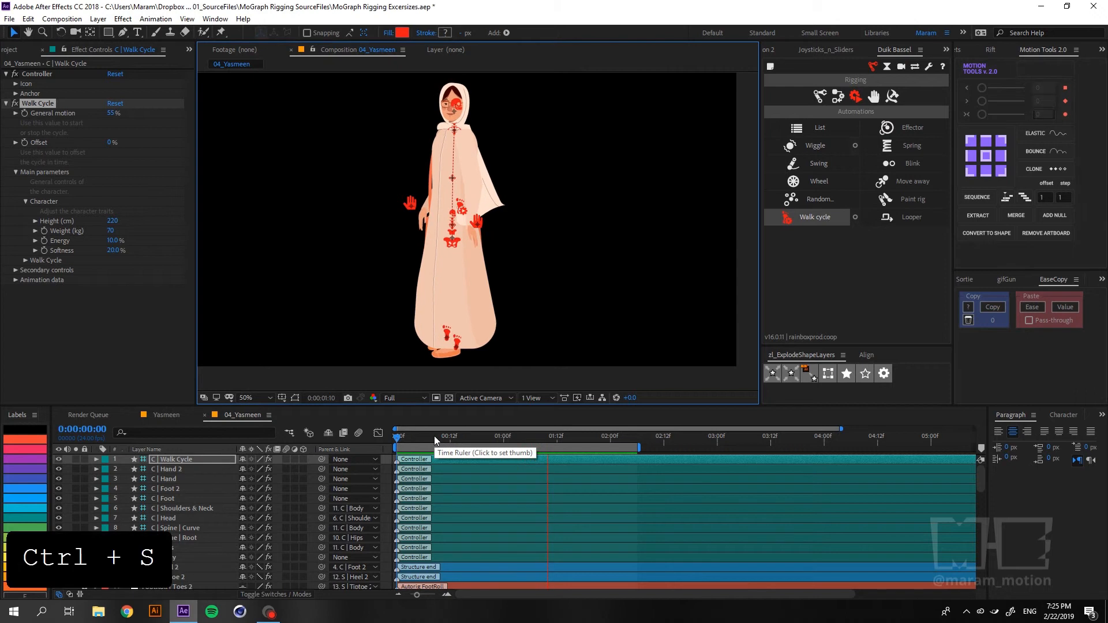
drag(437, 443, 385, 441)
key(ctrl+s)
key(ctrl+s)
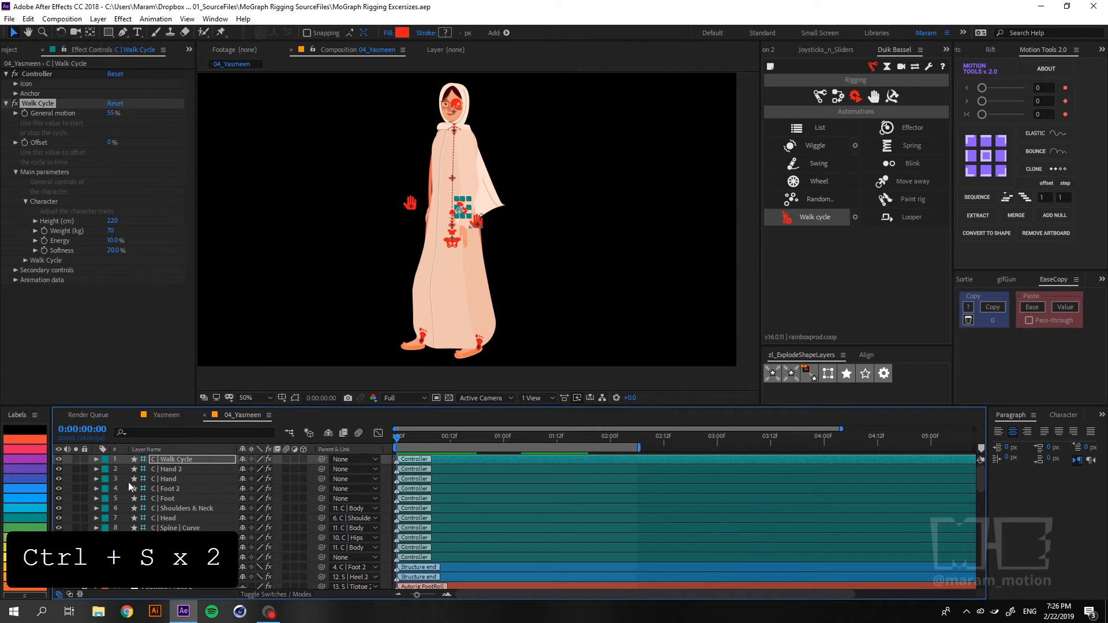
Turn visibility back on for the structure layers from S | Hips up to S | Foot, and hide the shy layers in the timeline.
scroll(135, 474, down, 5)
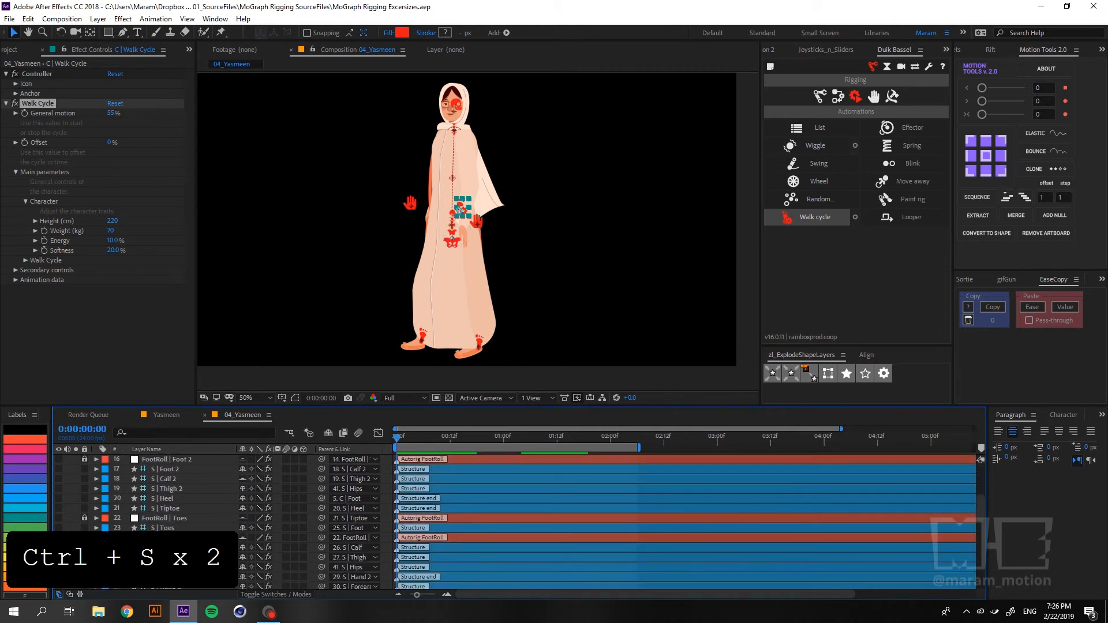
scroll(231, 522, down, 2)
click(169, 568)
scroll(169, 569, down, 2)
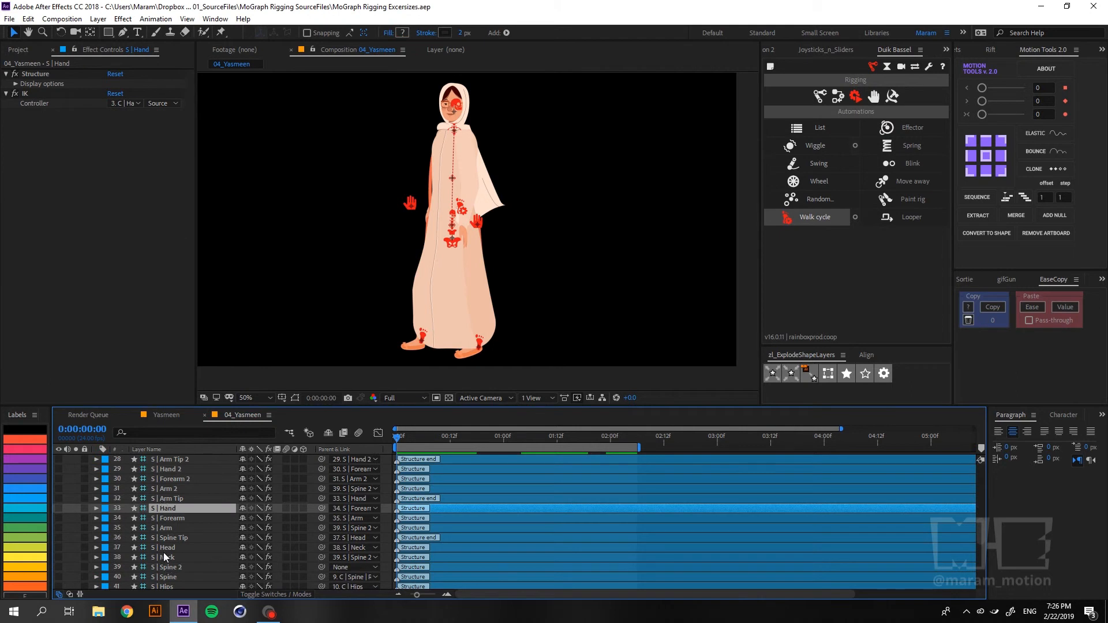
scroll(163, 557, down, 2)
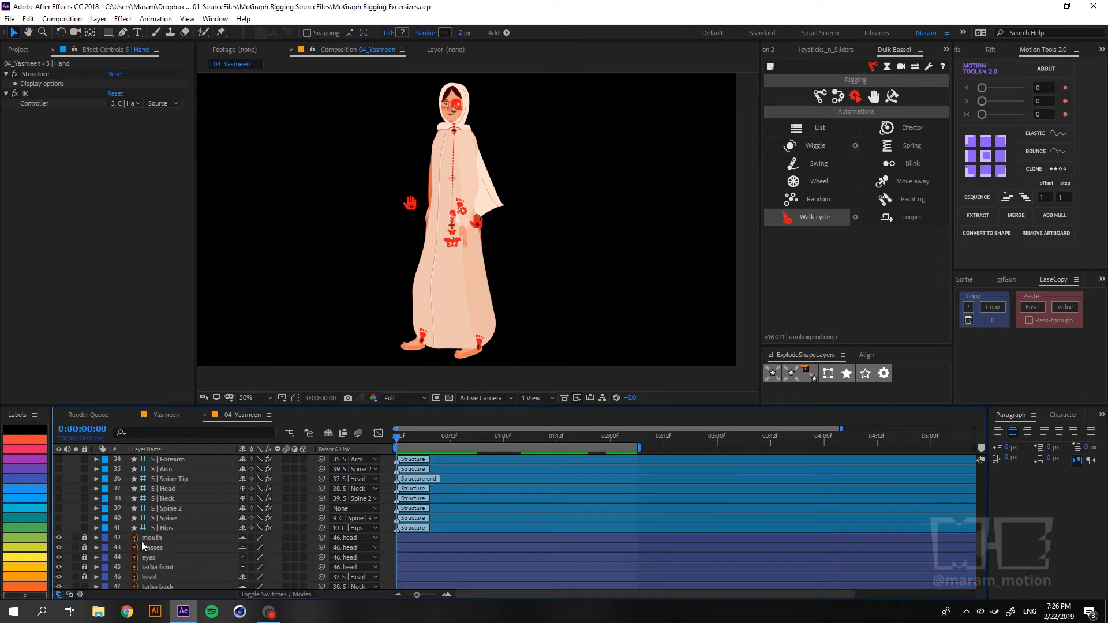
drag(58, 528, 62, 484)
scroll(71, 485, up, 2)
scroll(61, 505, up, 1)
scroll(61, 483, up, 2)
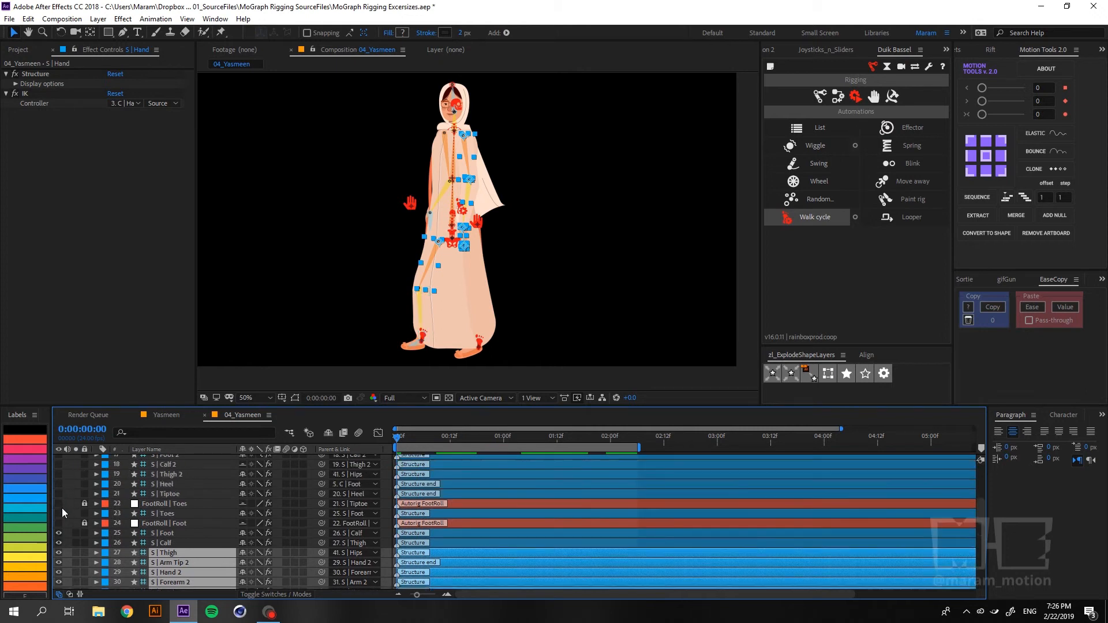
click(330, 433)
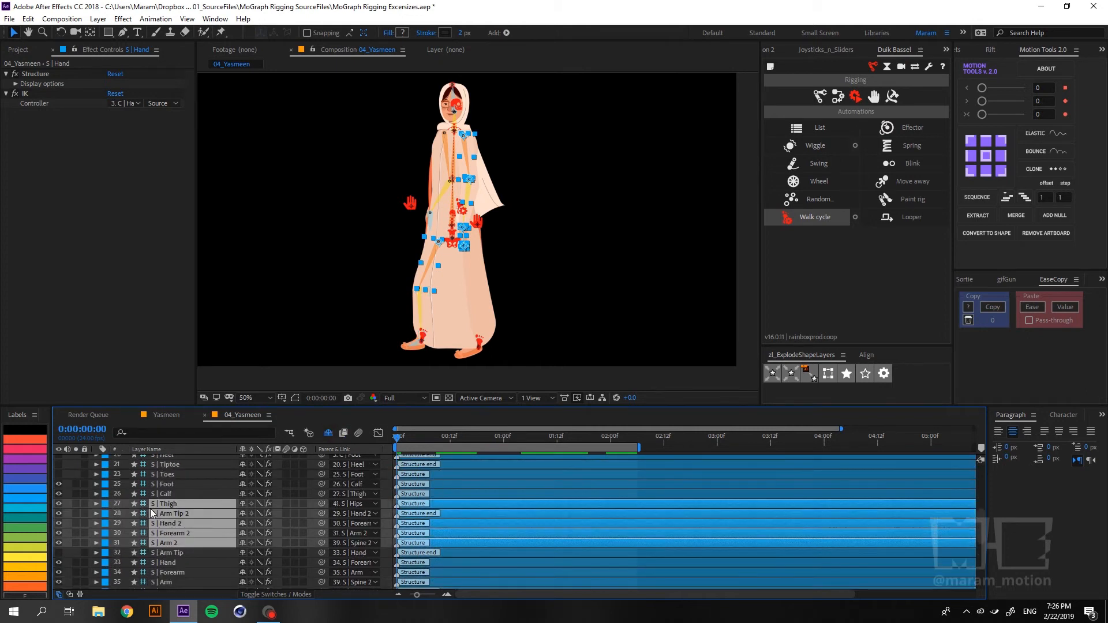
Show the structure layers from S | Heel 2 through S | Arm 2 and hide those from S | Arm Tip through S | Neck.
scroll(65, 512, up, 2)
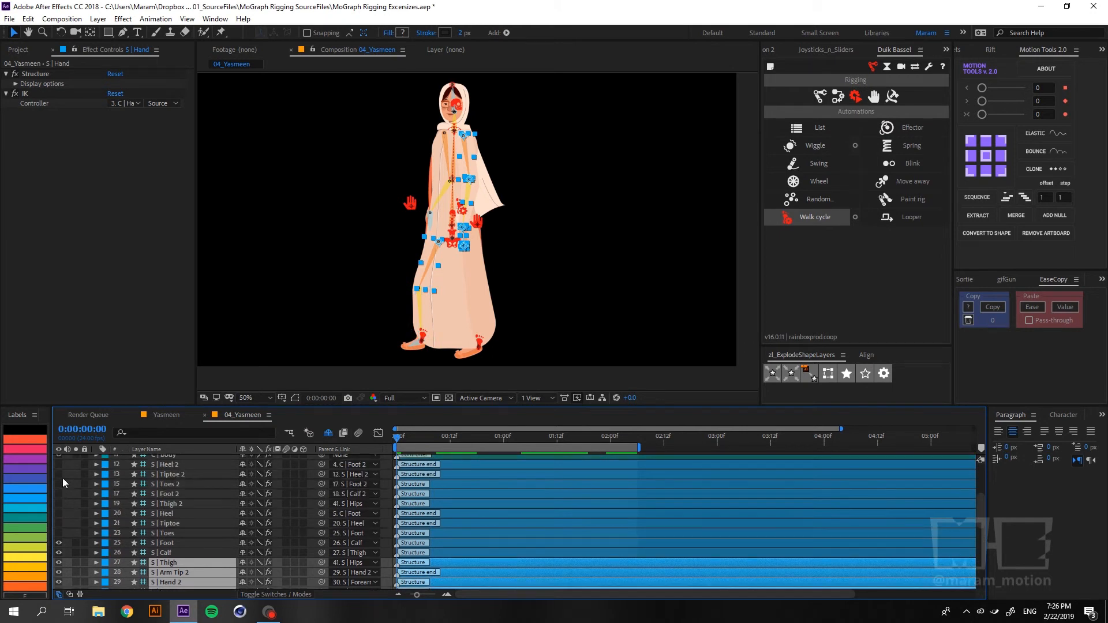
drag(61, 466, 64, 583)
scroll(67, 535, down, 2)
scroll(66, 534, down, 1)
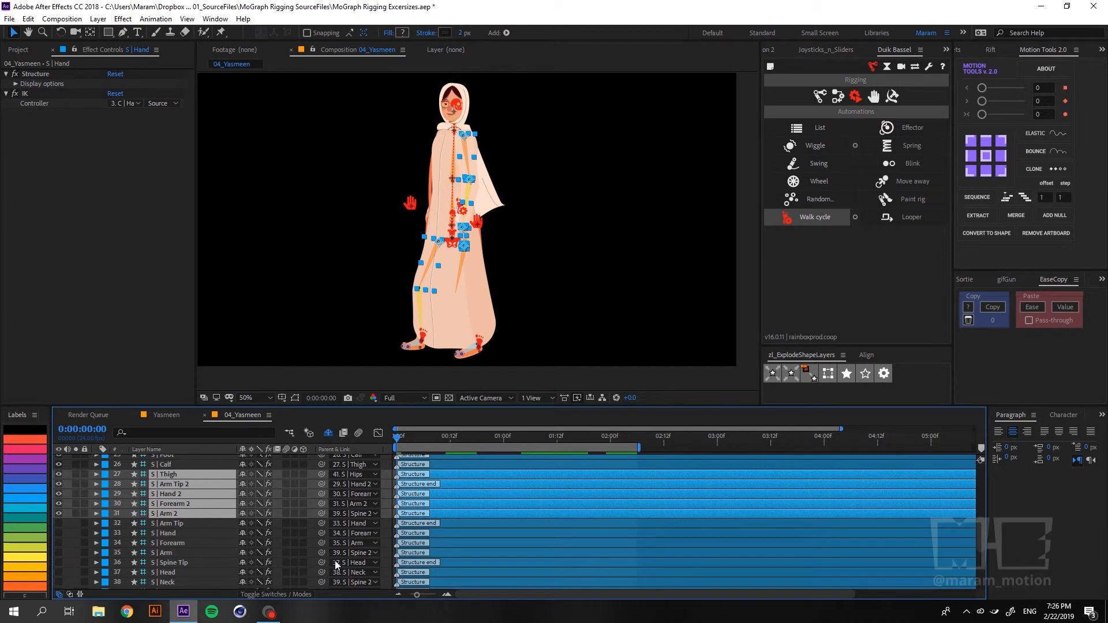
scroll(108, 545, down, 1)
scroll(108, 539, up, 1)
scroll(108, 539, up, 6)
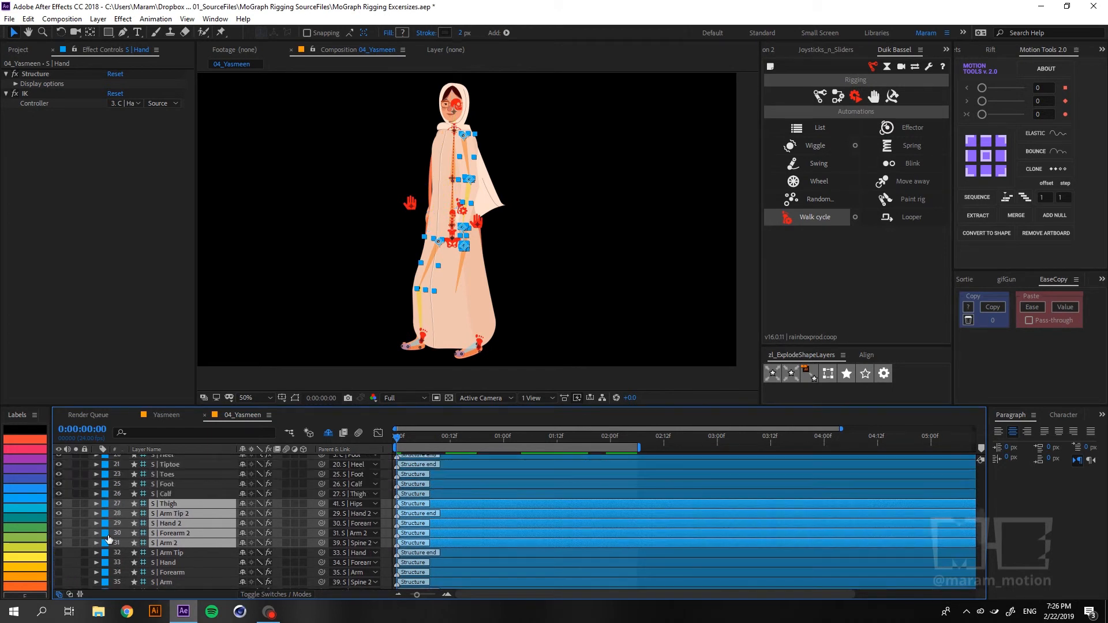
scroll(108, 538, down, 10)
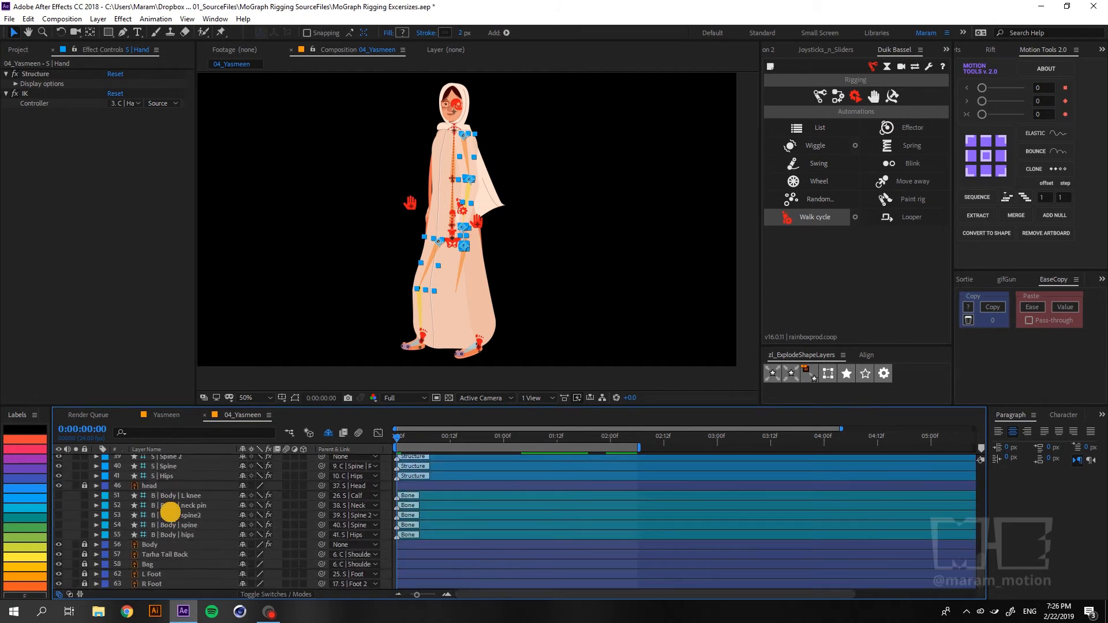
Unlock the Body layer and reveal its keyframed puppet pin positions.
click(171, 515)
click(84, 544)
click(151, 546)
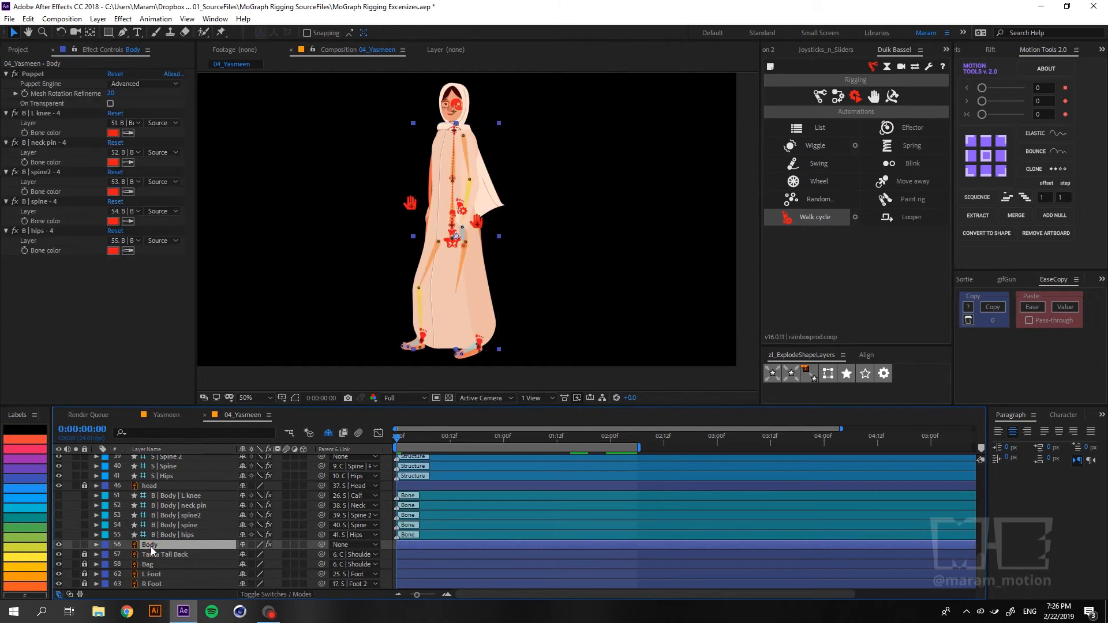
key(u)
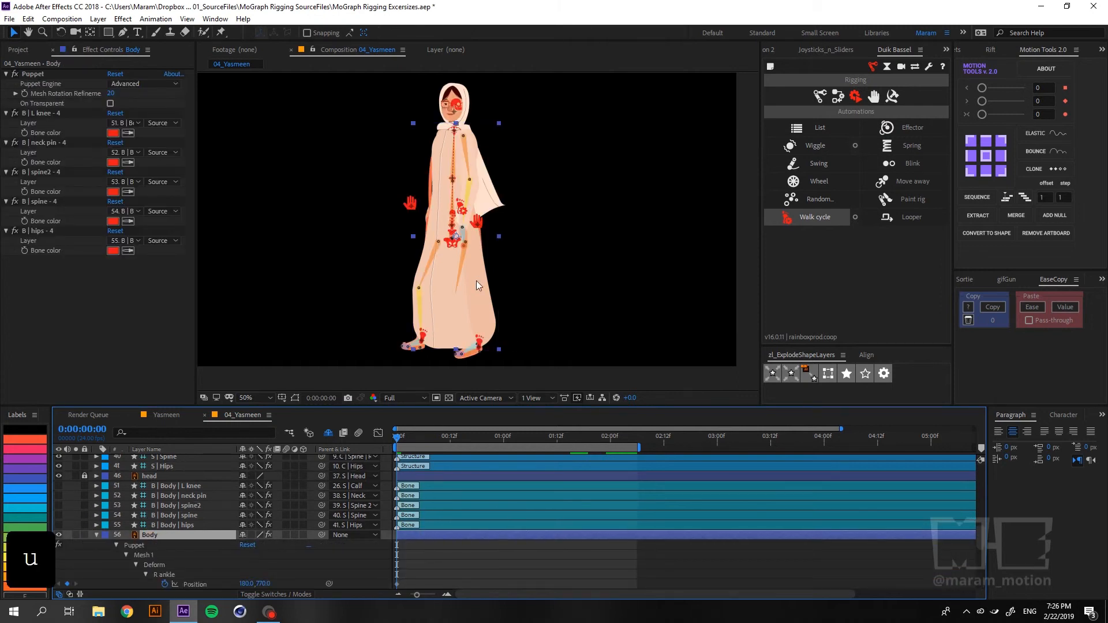
scroll(206, 559, down, 3)
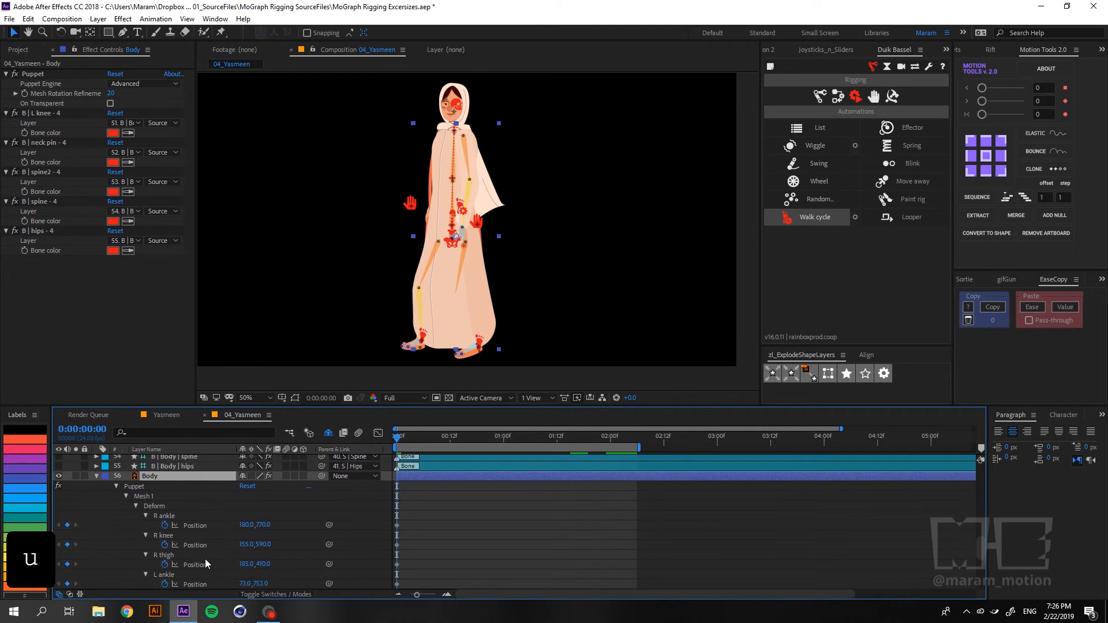
click(194, 518)
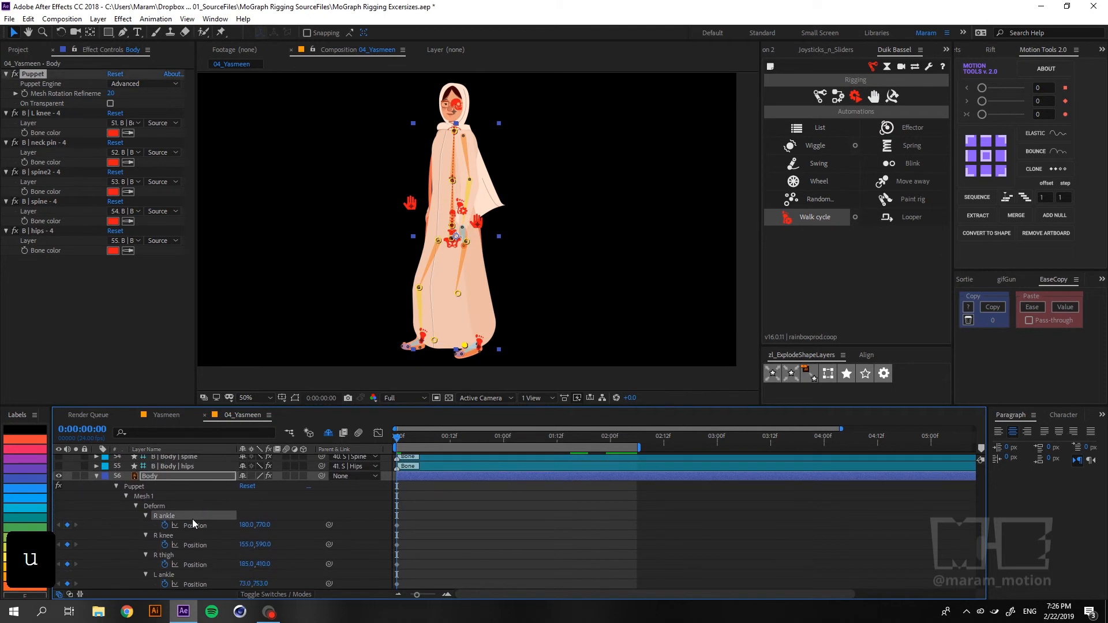
Add a Duik bone to the Position of the Body layer's R knee puppet pin.
click(458, 294)
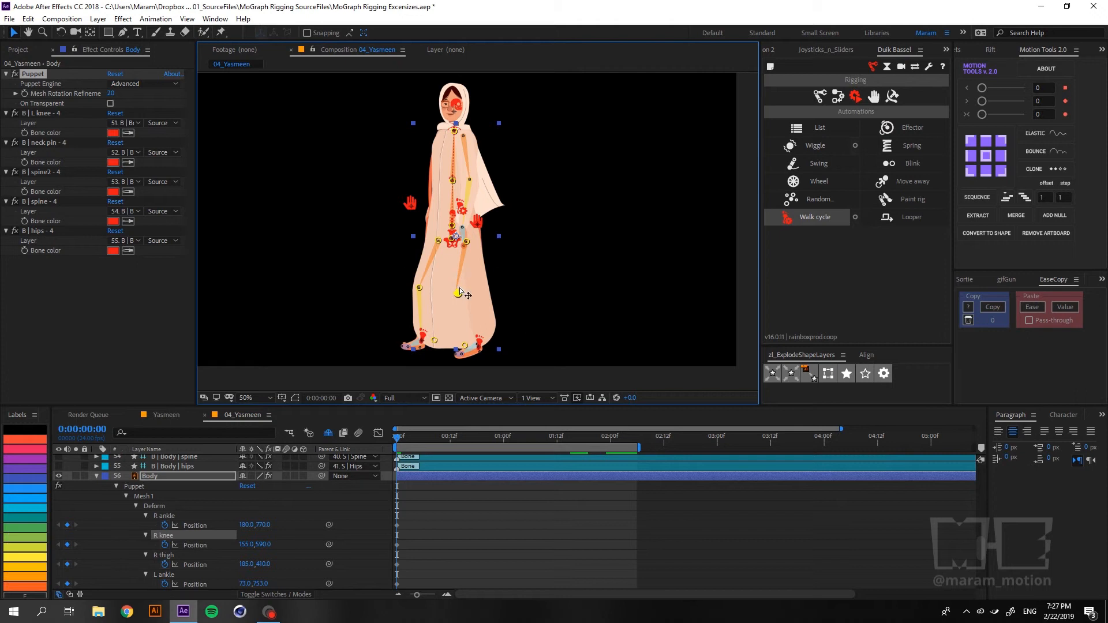
click(193, 545)
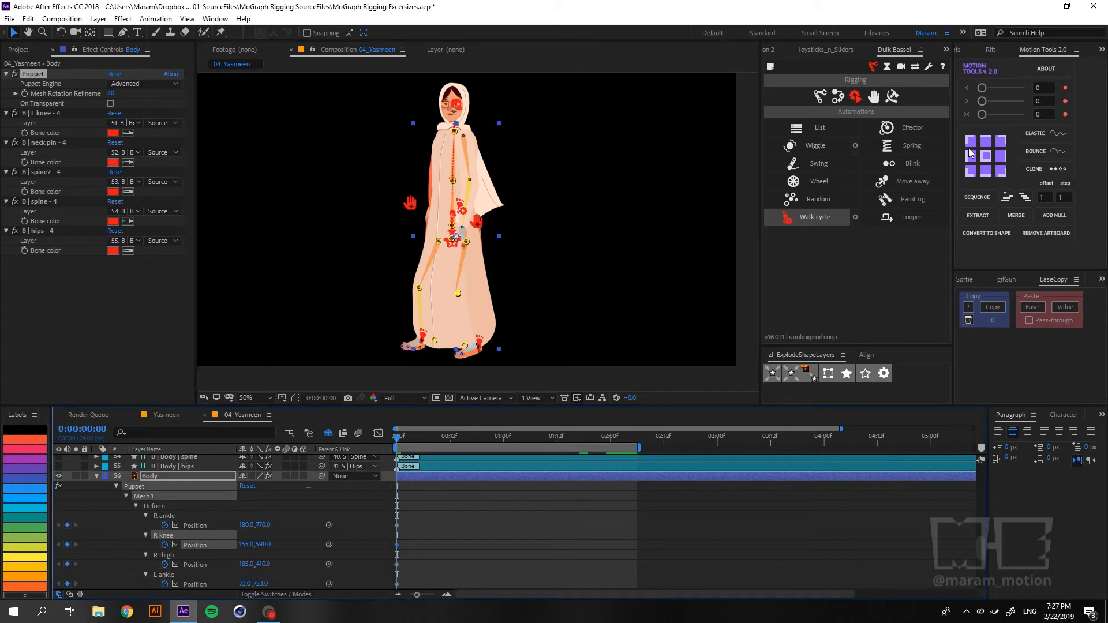
click(837, 96)
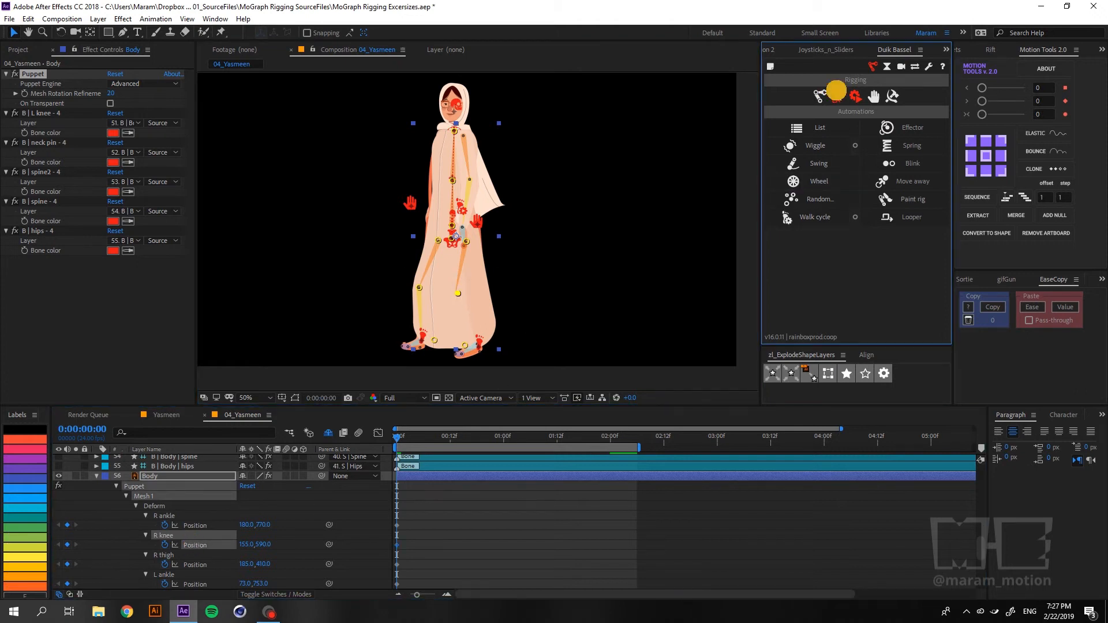
click(822, 181)
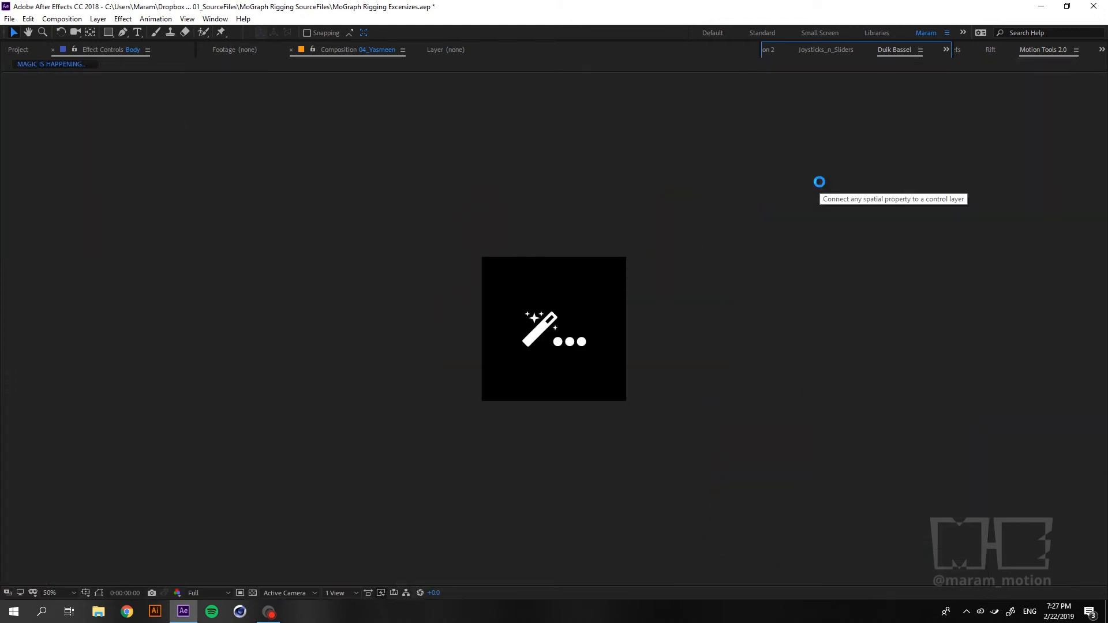
Parent the B | Body | R knee bone to S | Calf 2 and preview the walk.
scroll(449, 310, up, 1)
key(space)
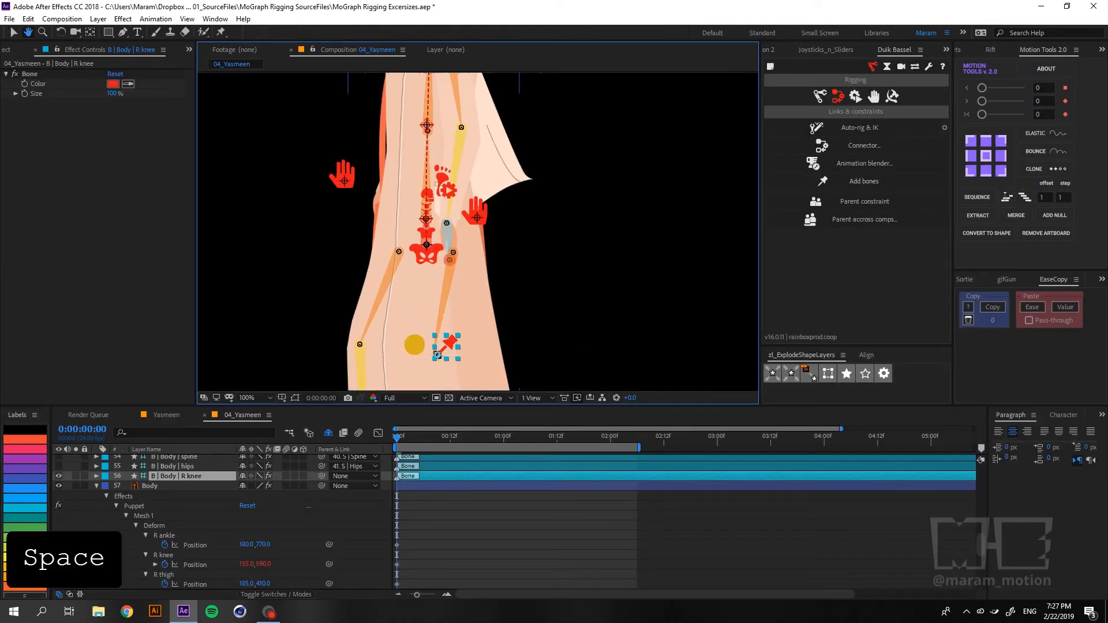
drag(410, 348, 468, 256)
scroll(313, 511, up, 4)
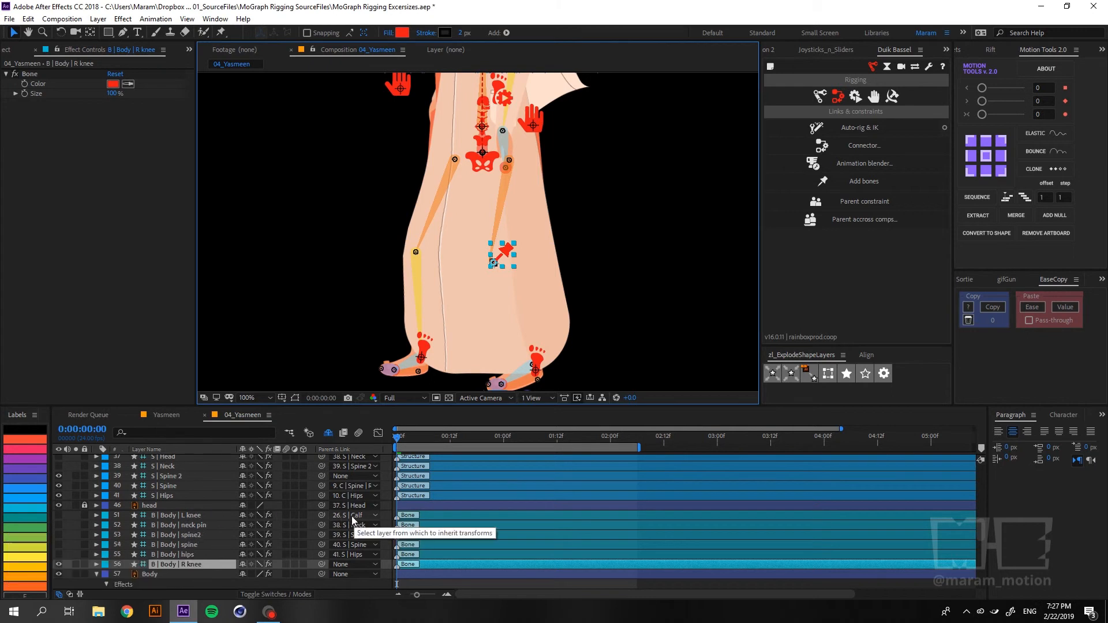
click(356, 565)
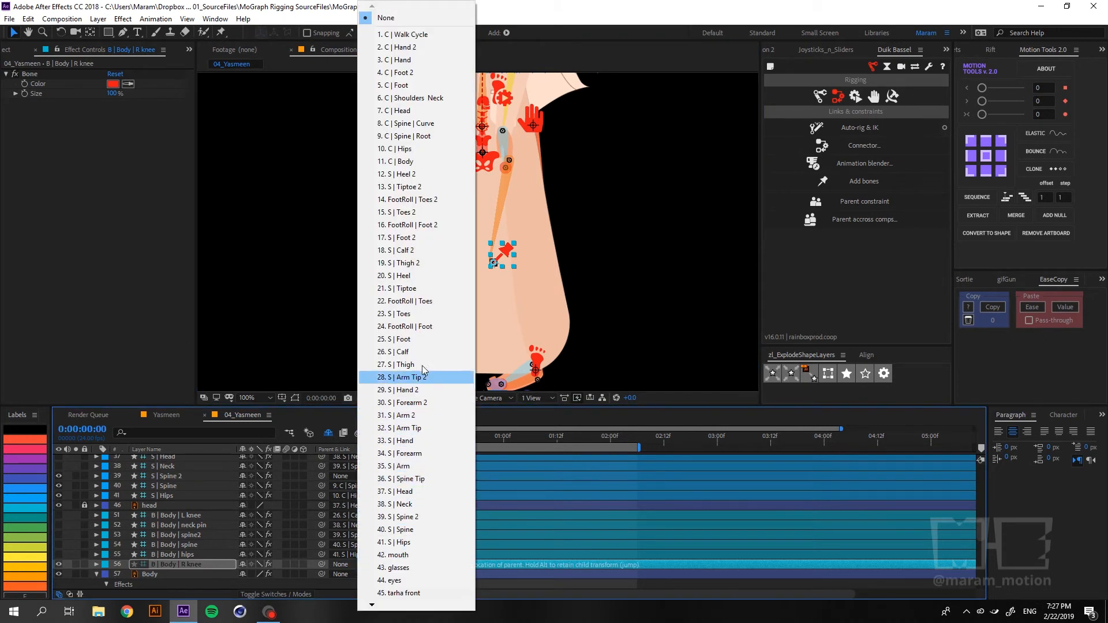
click(400, 252)
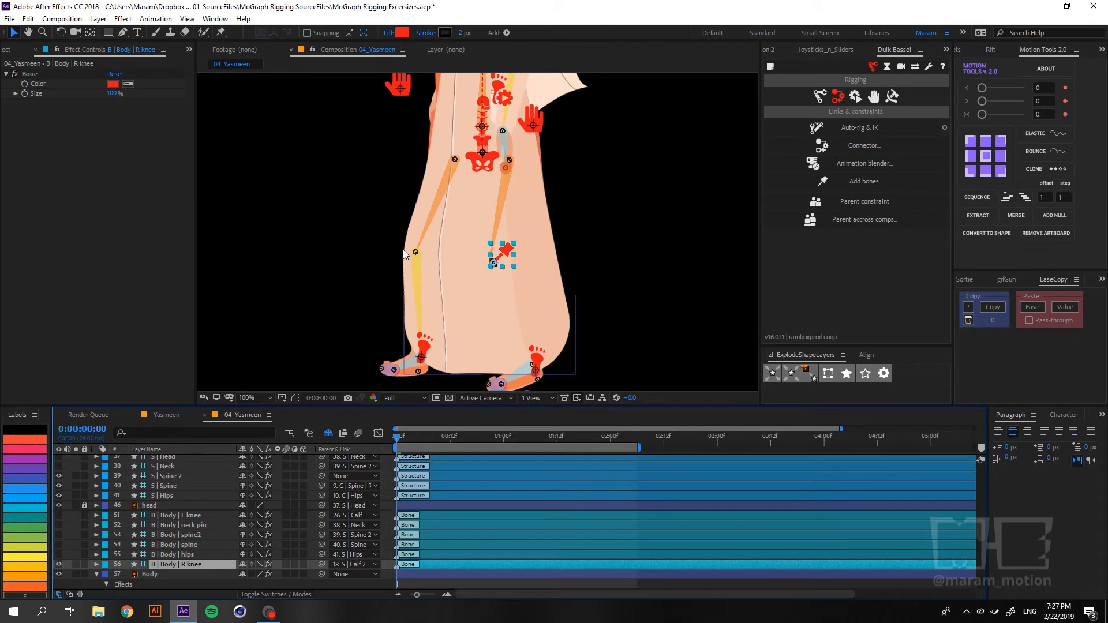
key(space)
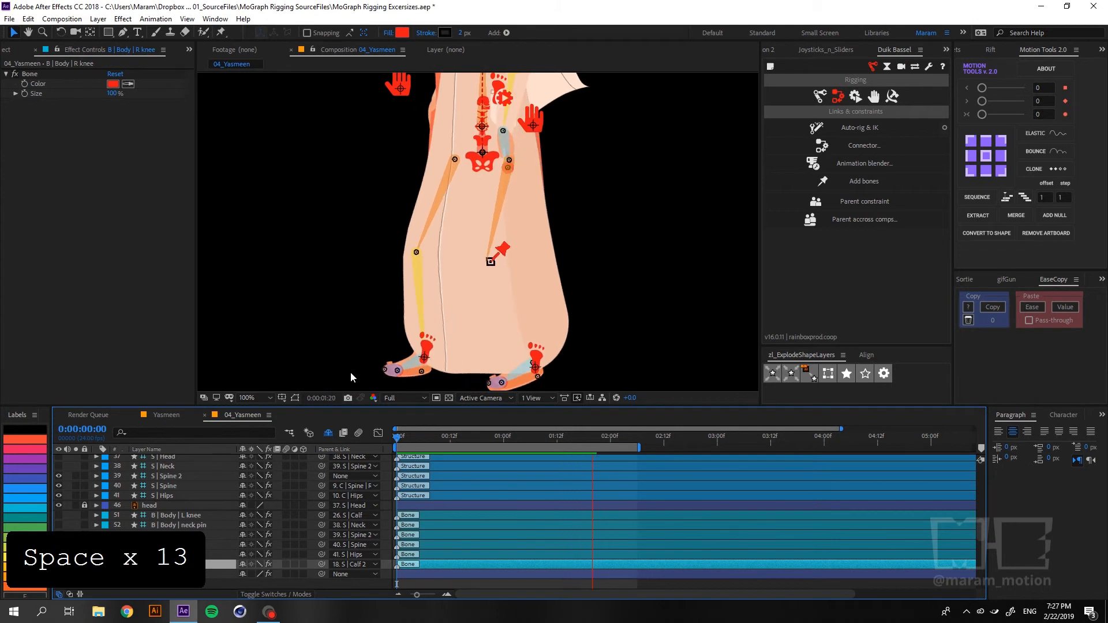
key(comma)
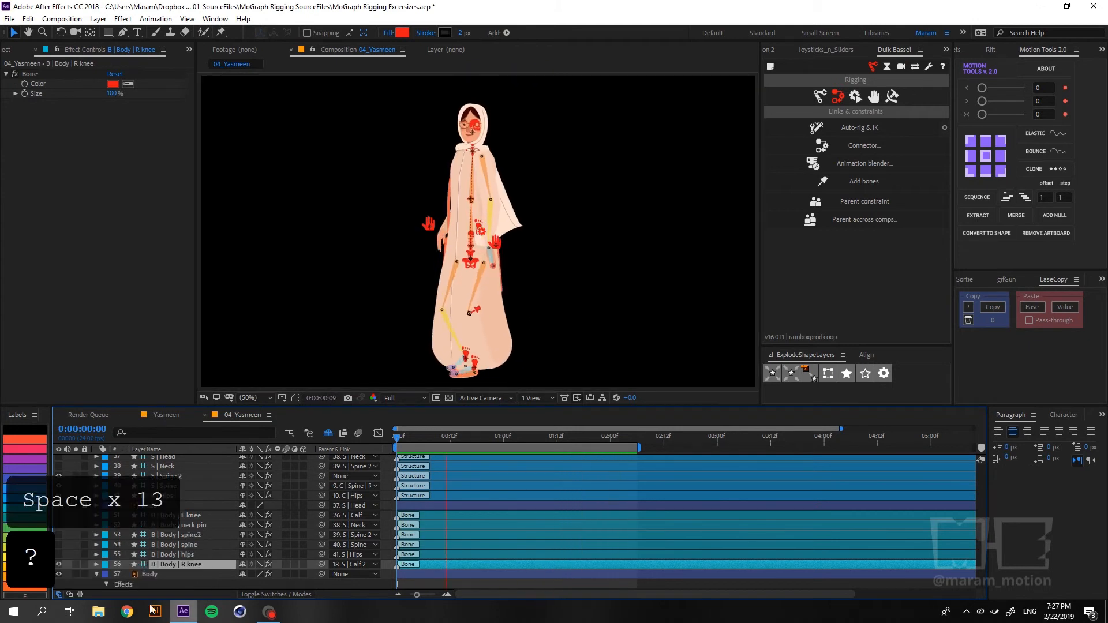
Collapse the Body layer's properties and hide the R knee bone, the structure layers and every controller except C | Walk Cycle.
click(96, 576)
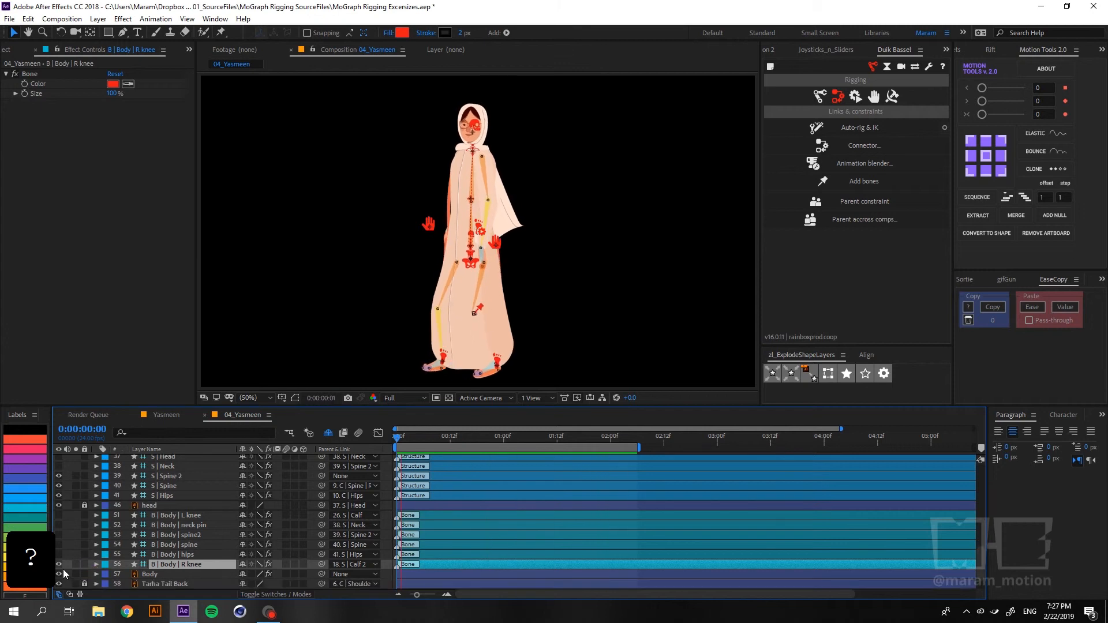
scroll(56, 526, up, 1)
drag(59, 525, 58, 493)
scroll(91, 545, up, 5)
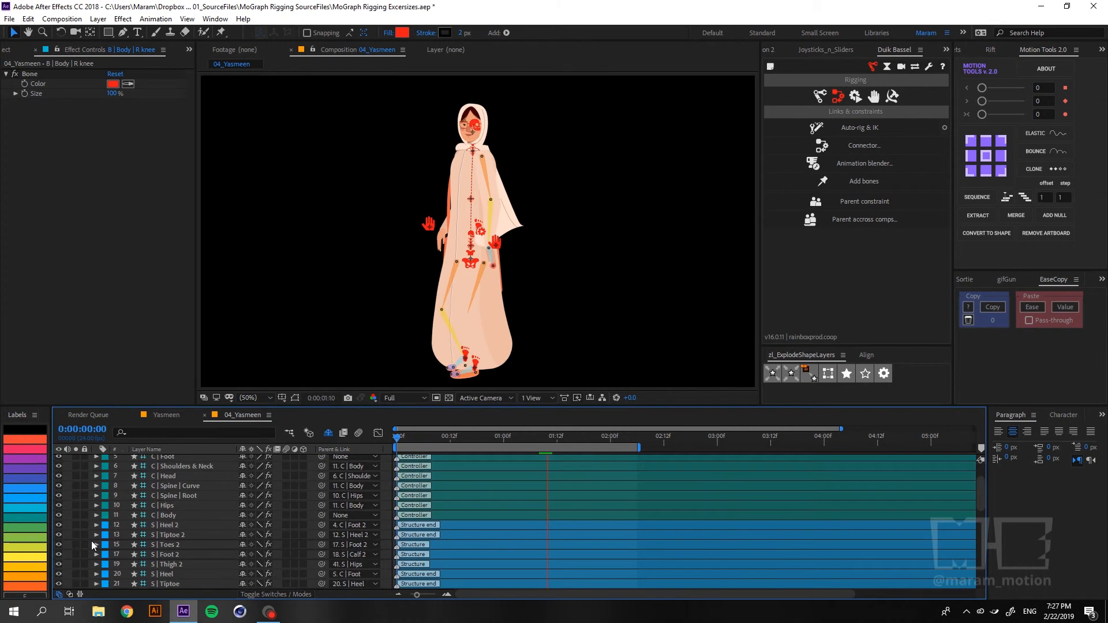
scroll(79, 482, up, 1)
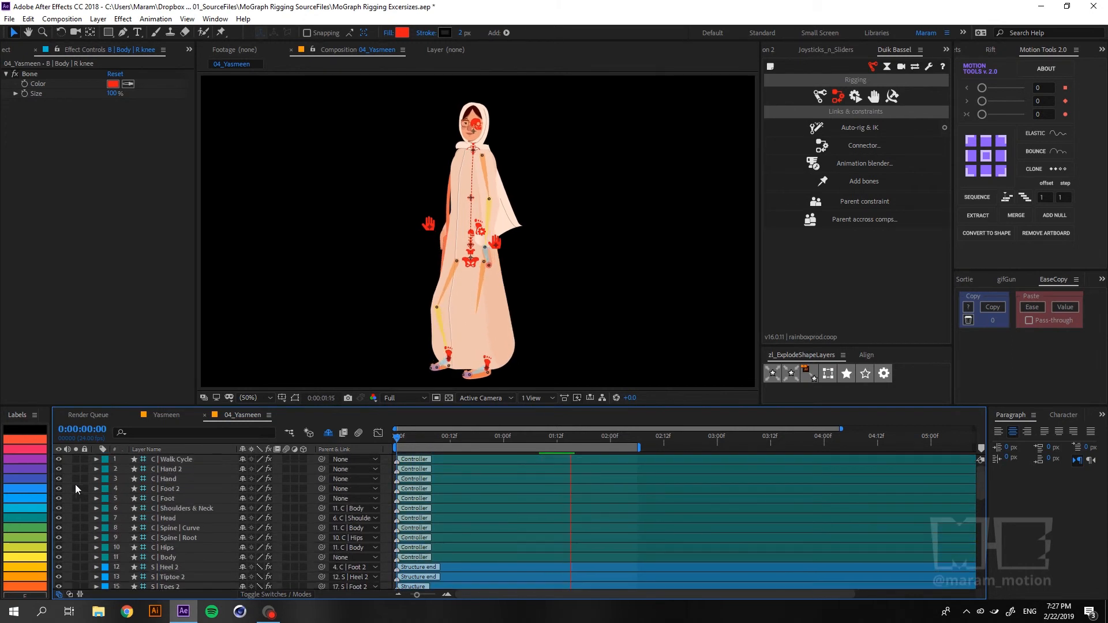
key(space)
drag(58, 469, 49, 590)
scroll(60, 585, down, 4)
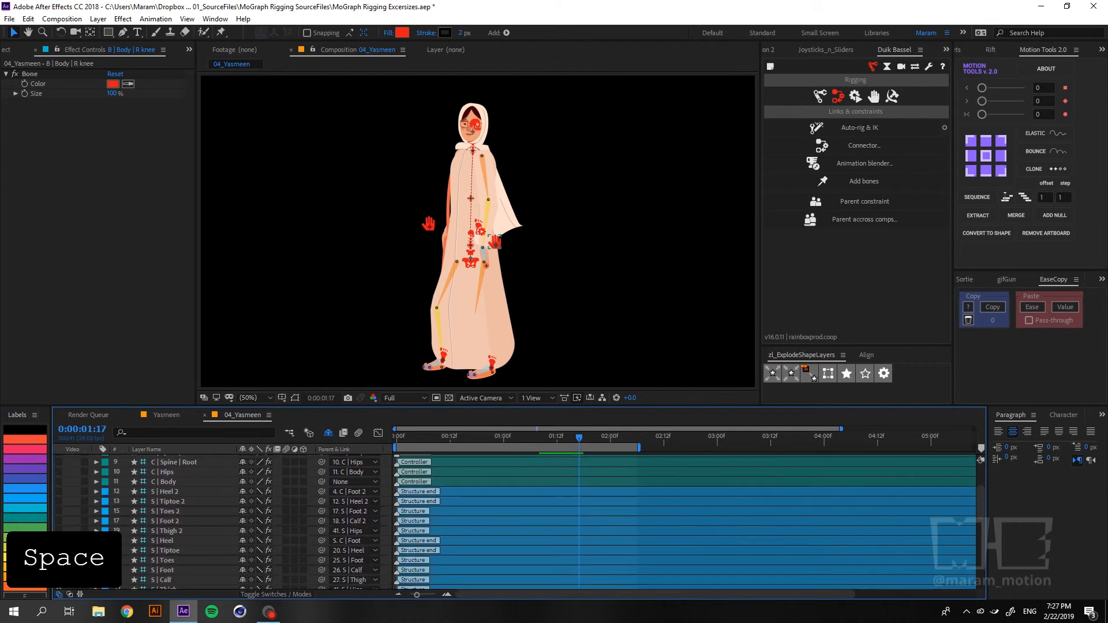
key(space)
key(space)
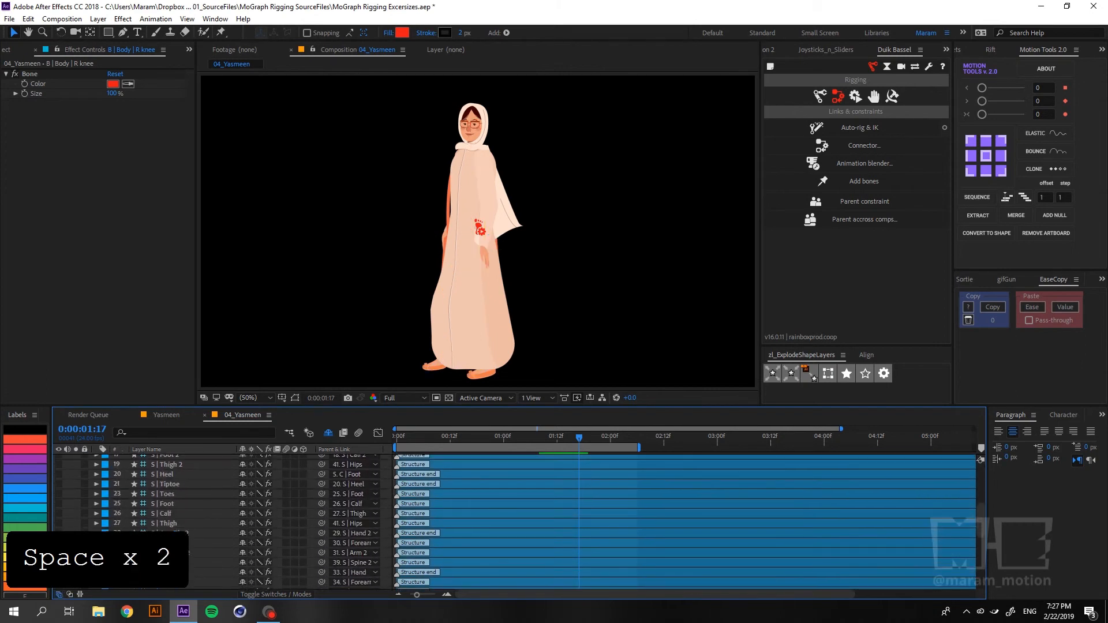
Move the Walk Cycle controller into the empty space beside the character and set its icon size to 540%.
drag(480, 228, 334, 203)
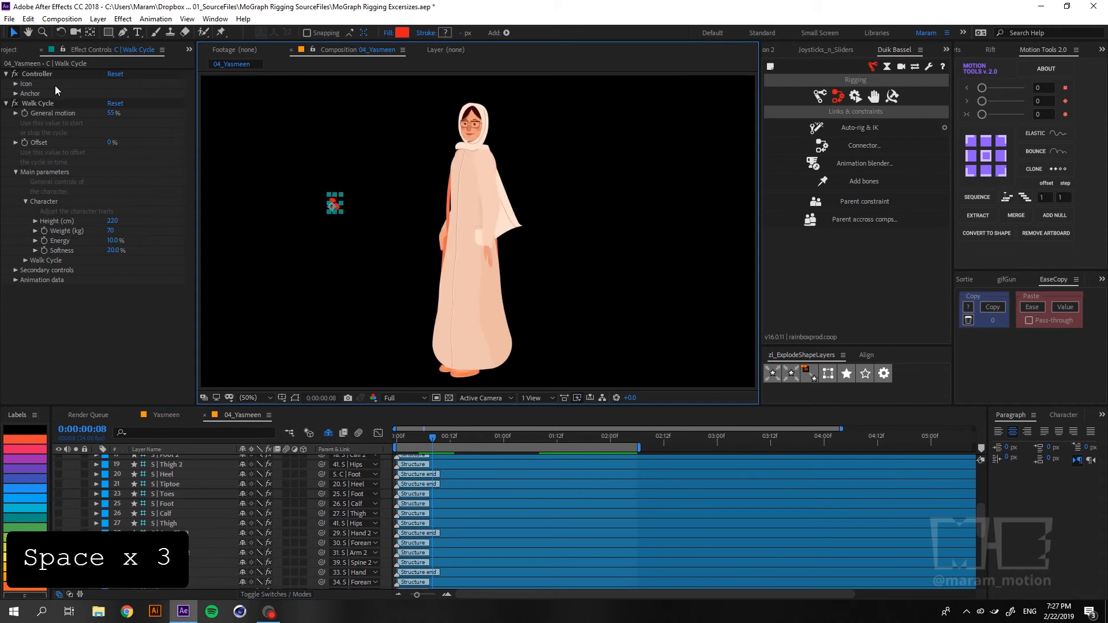
click(15, 93)
click(12, 84)
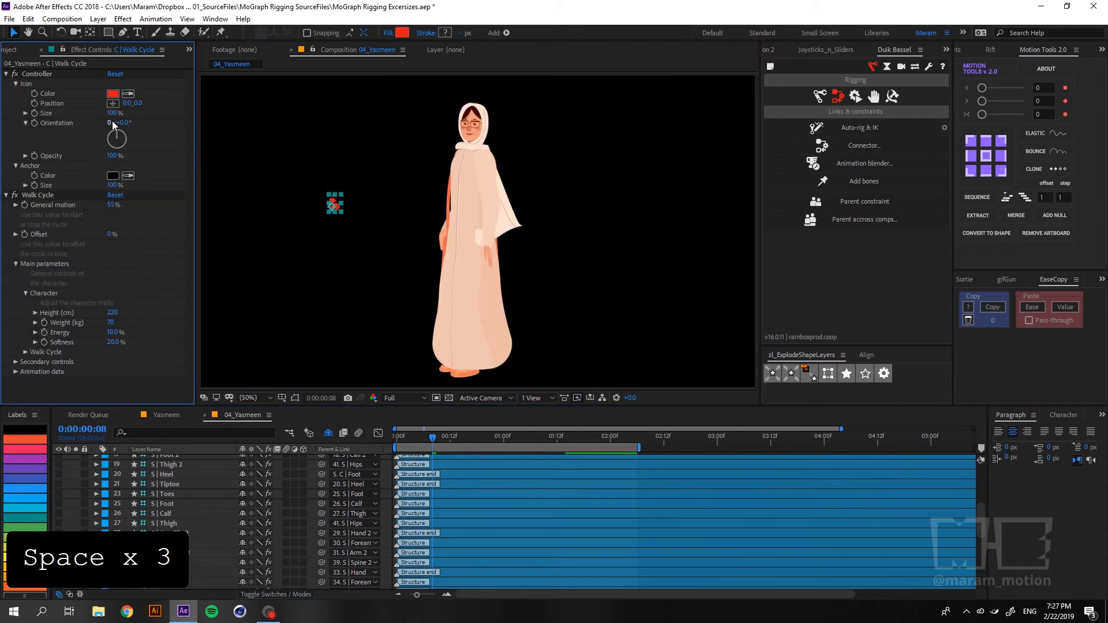
drag(116, 114, 149, 115)
drag(346, 199, 306, 209)
click(337, 321)
Play back the walk cycle without the rig overlays and save the project.
key(space)
key(space)
key(space)
key(space)
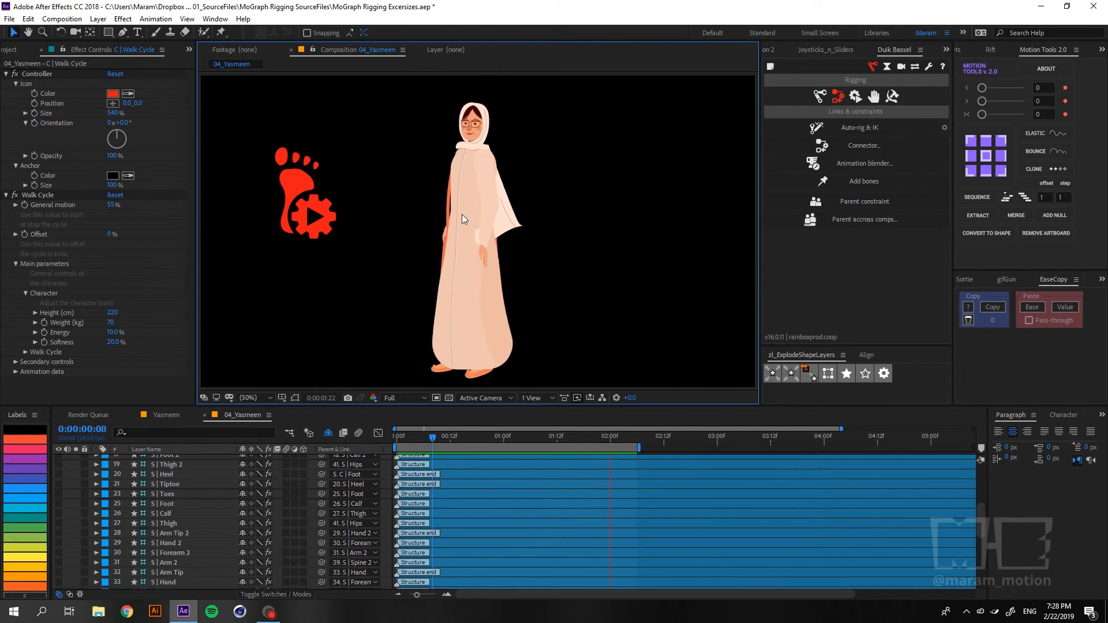
key(ctrl+s)
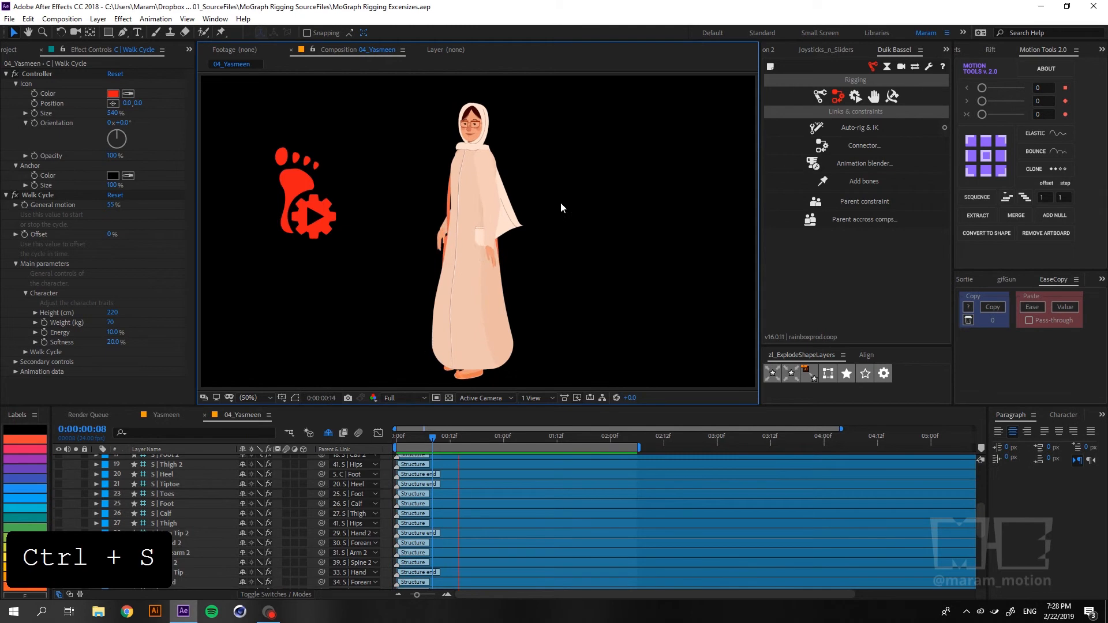
key(space)
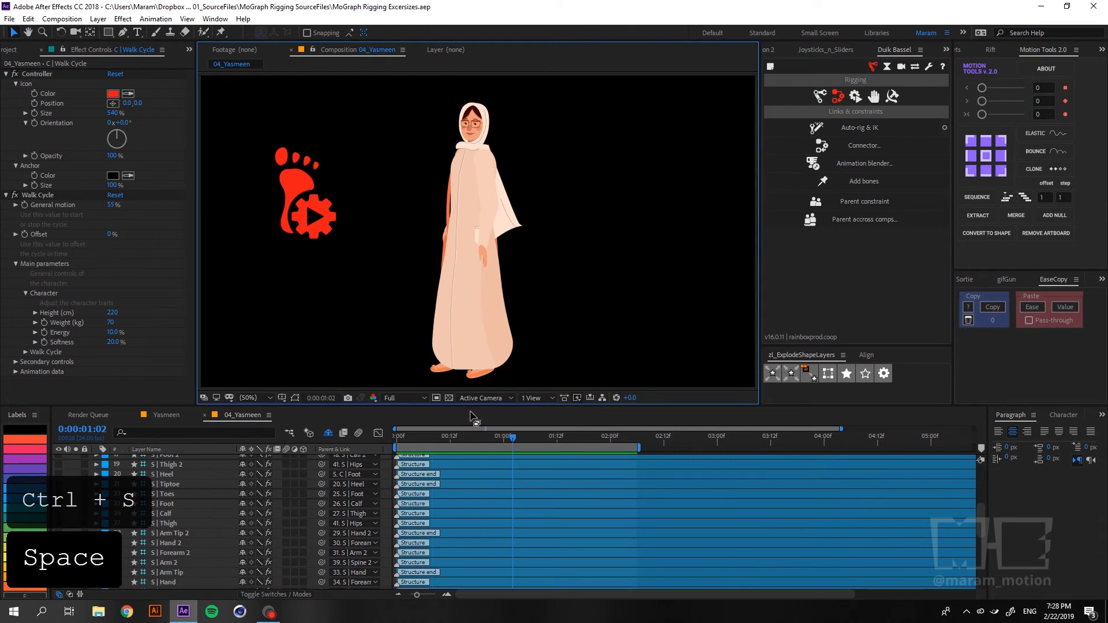
key(ctrl+s)
Replay the walk and examine the arms and the back tail of the scarf up close.
key(space)
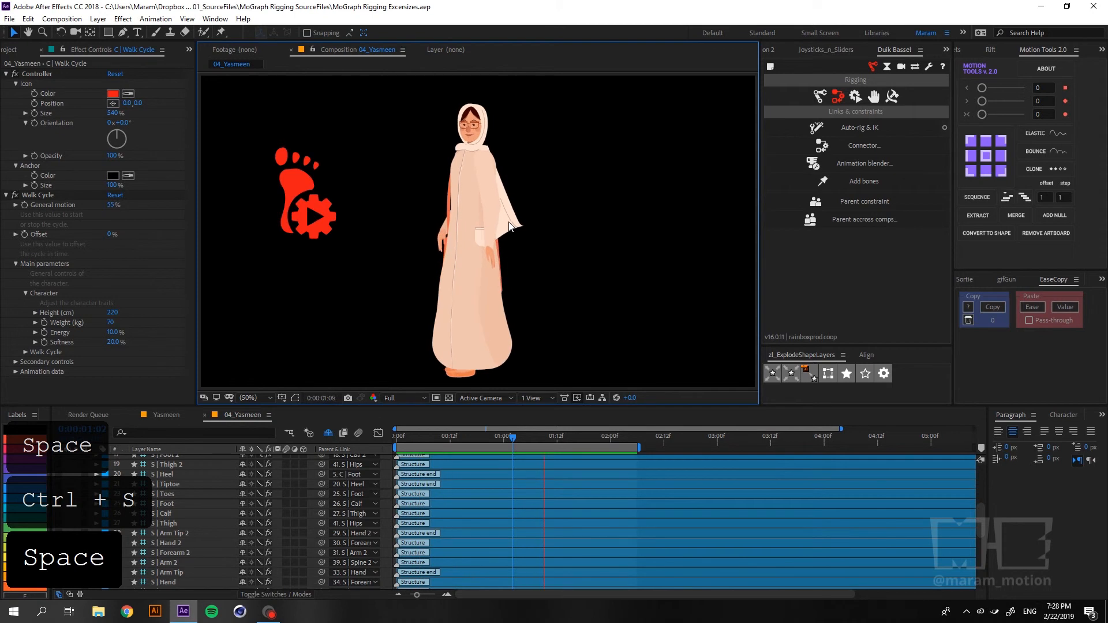
scroll(508, 225, up, 2)
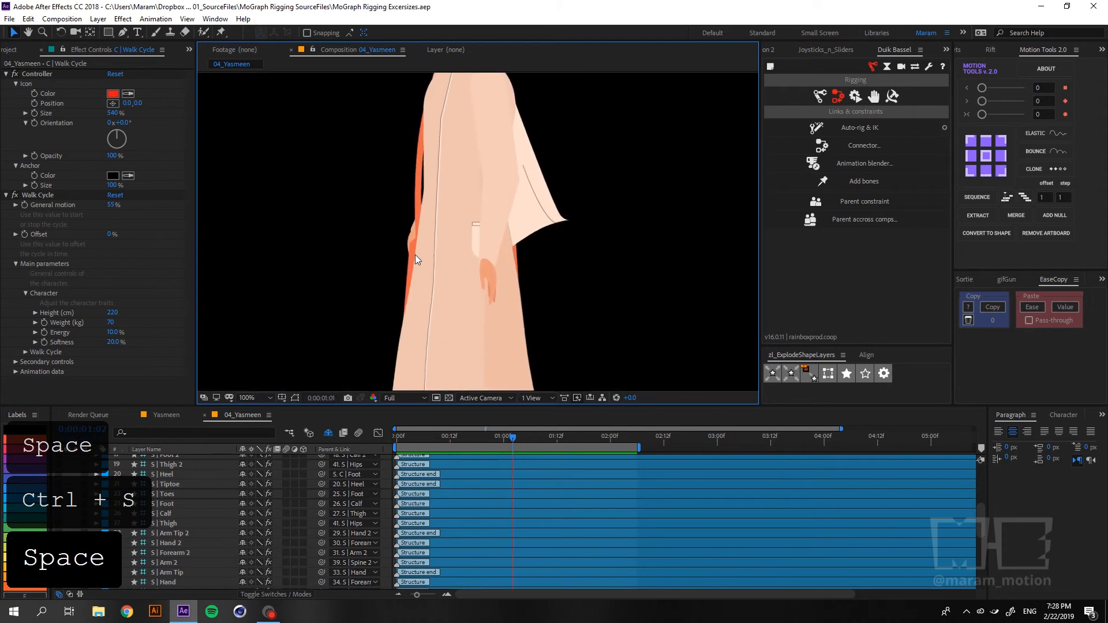
scroll(526, 217, down, 2)
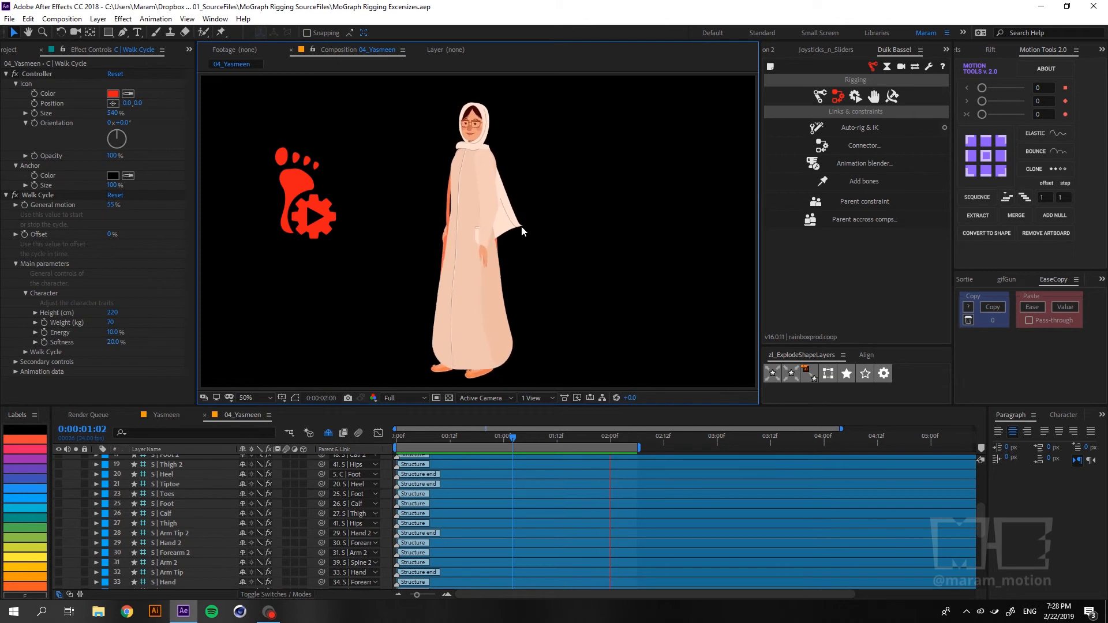
key(space)
key(space)
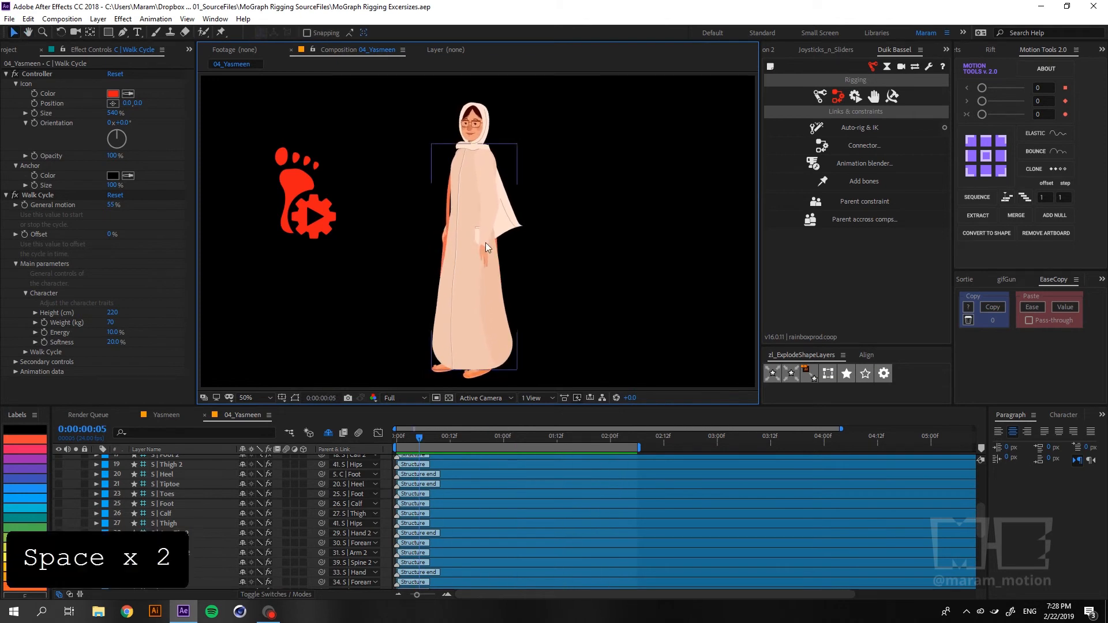
Unlock and solo the Tarha Tail Back layer, and select it for a closer view in the composition.
scroll(117, 583, down, 5)
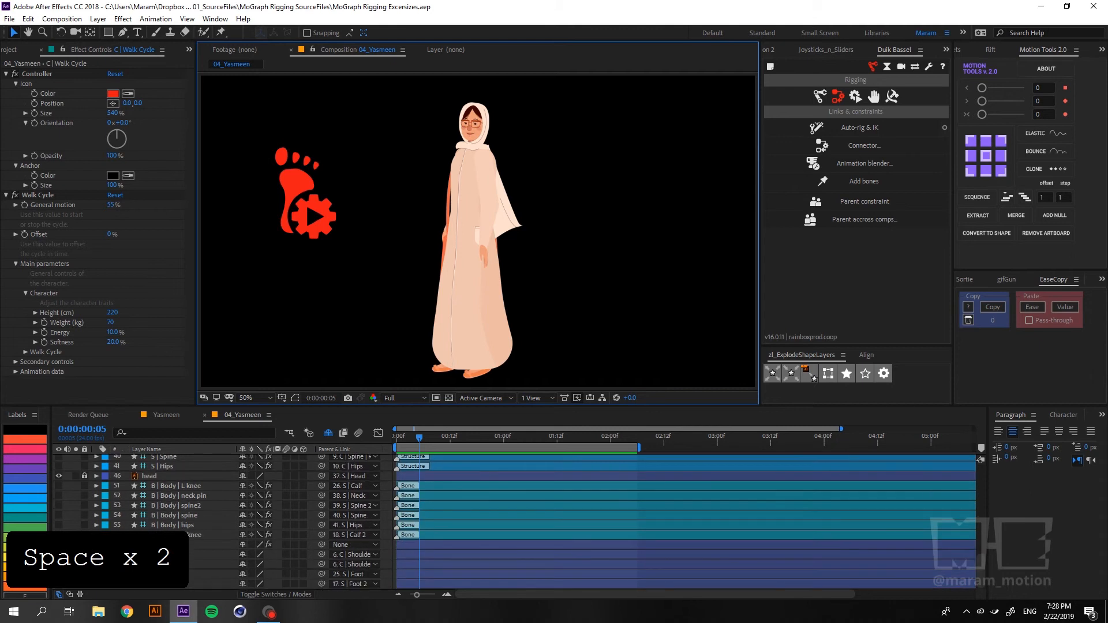
click(76, 554)
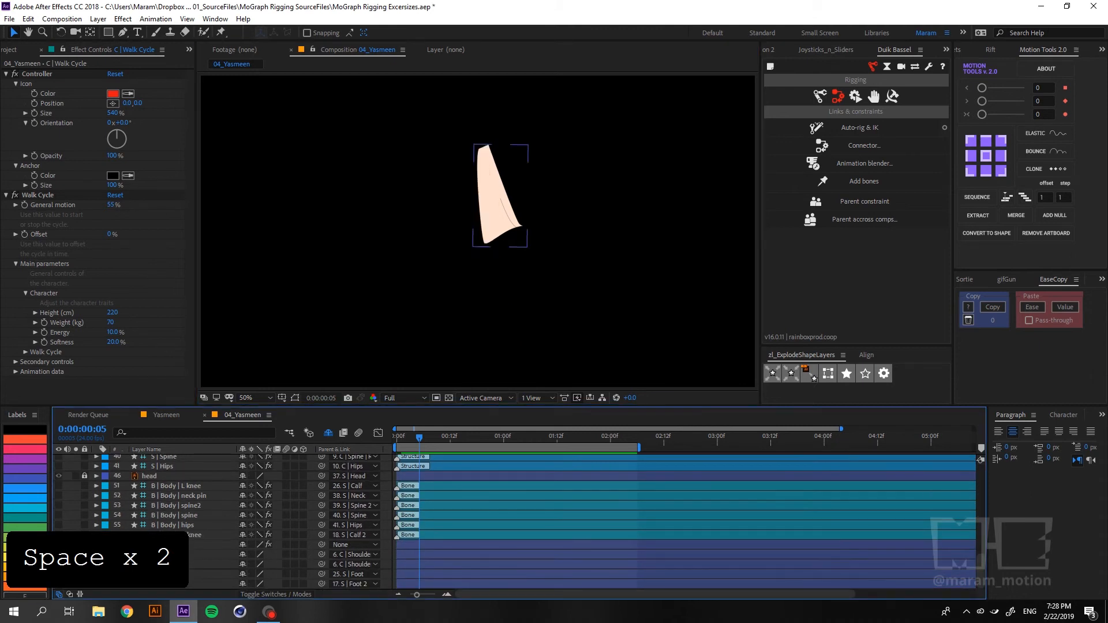
click(156, 554)
scroll(470, 191, up, 1)
key(space)
drag(389, 170, 357, 226)
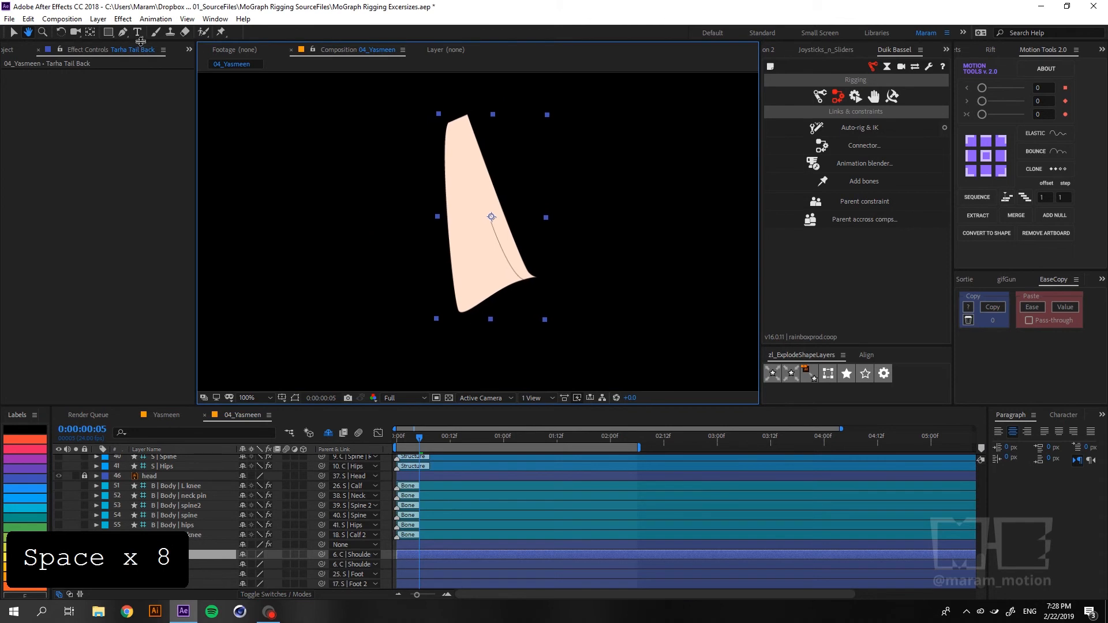
Place three puppet pins on the back scarf tail, at its upper end, middle and lower edge, and save the project.
click(218, 32)
click(457, 126)
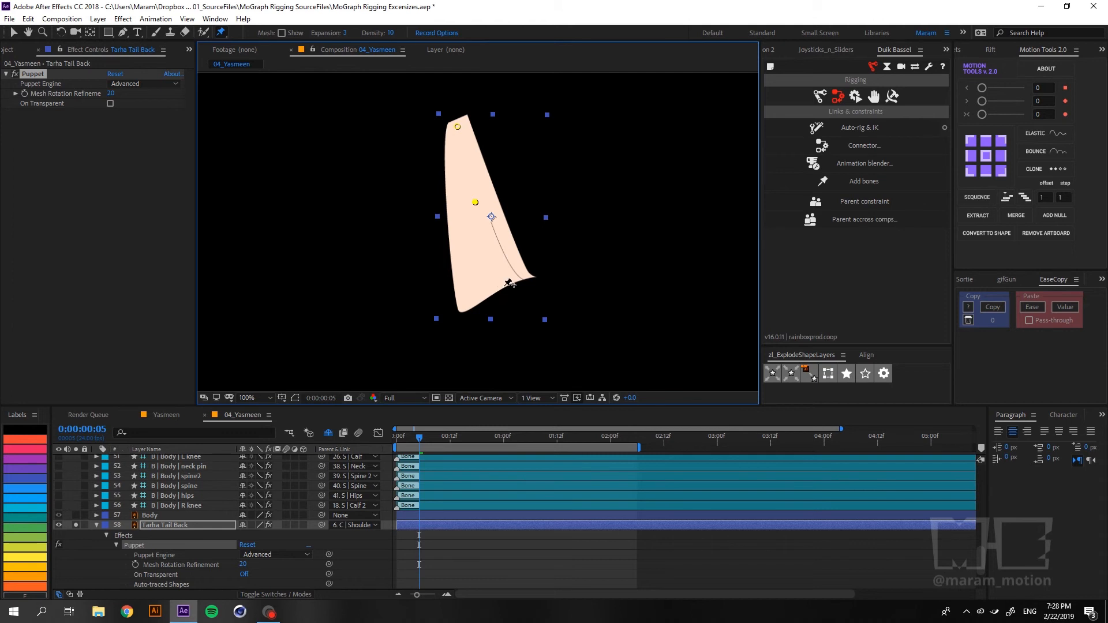
drag(503, 286, 535, 257)
key(ctrl+z)
key(ctrl+s)
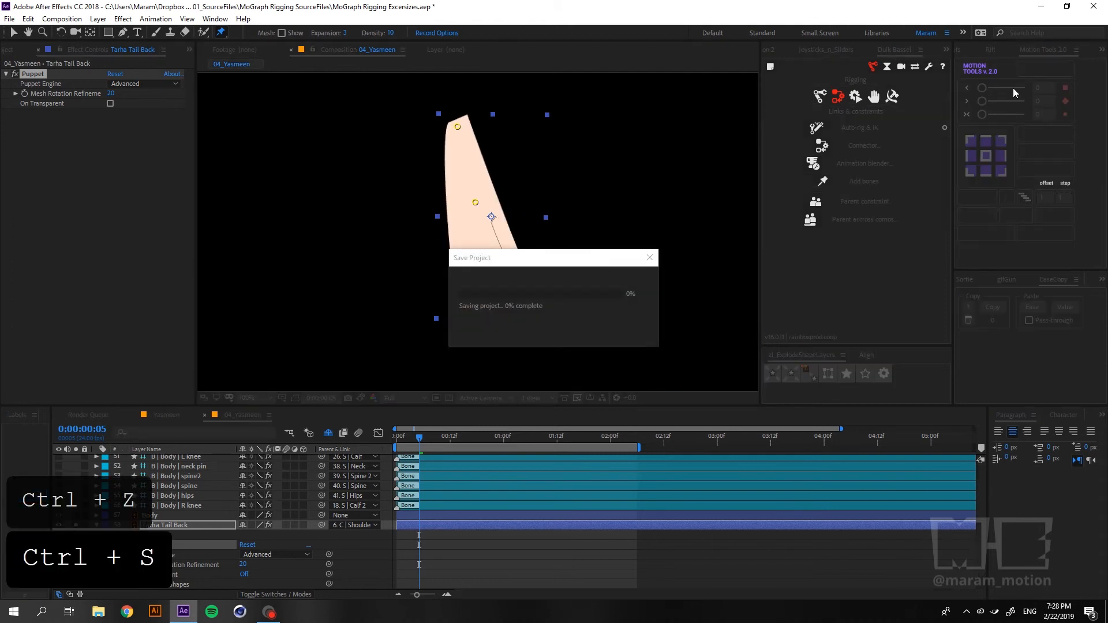
click(991, 49)
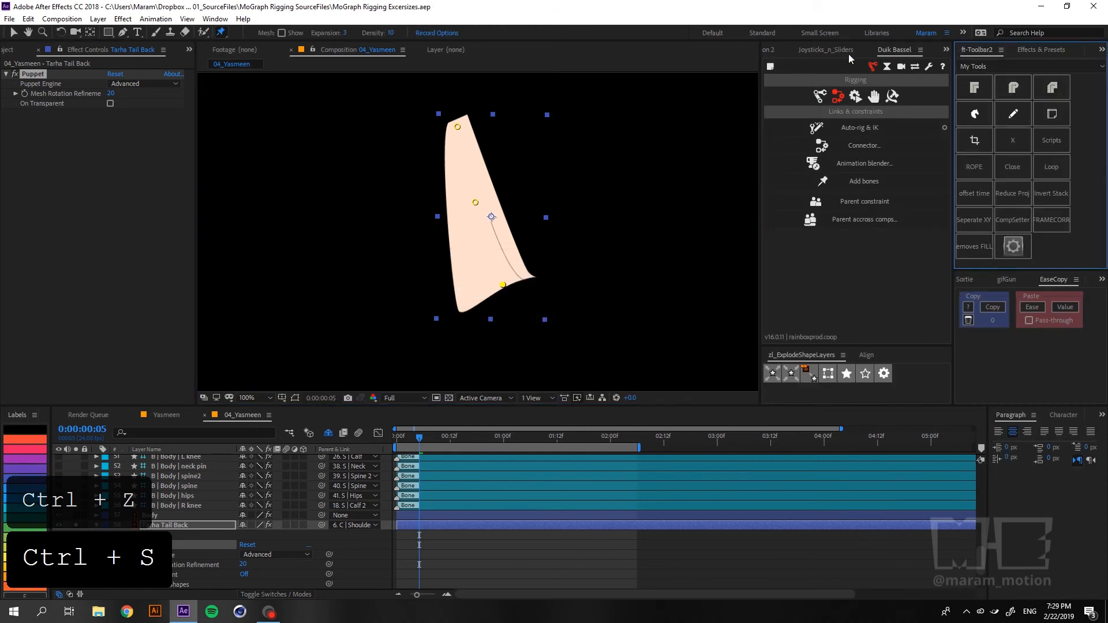
click(1029, 46)
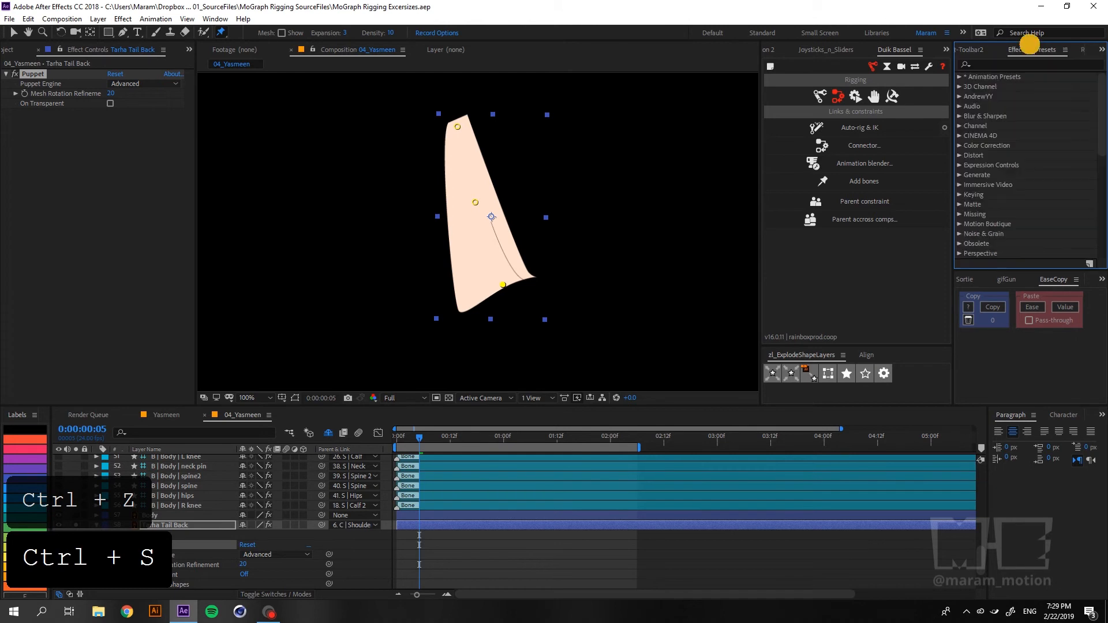
click(1080, 48)
click(1078, 50)
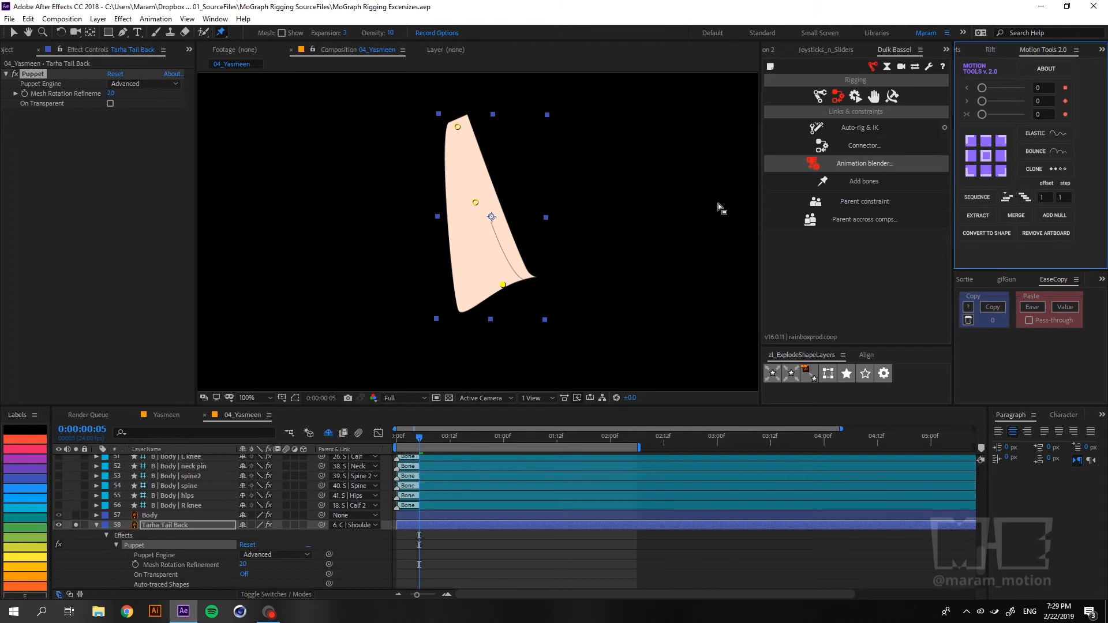
Select all three puppet pins on the scarf tail and add Duik bones to them.
click(476, 202)
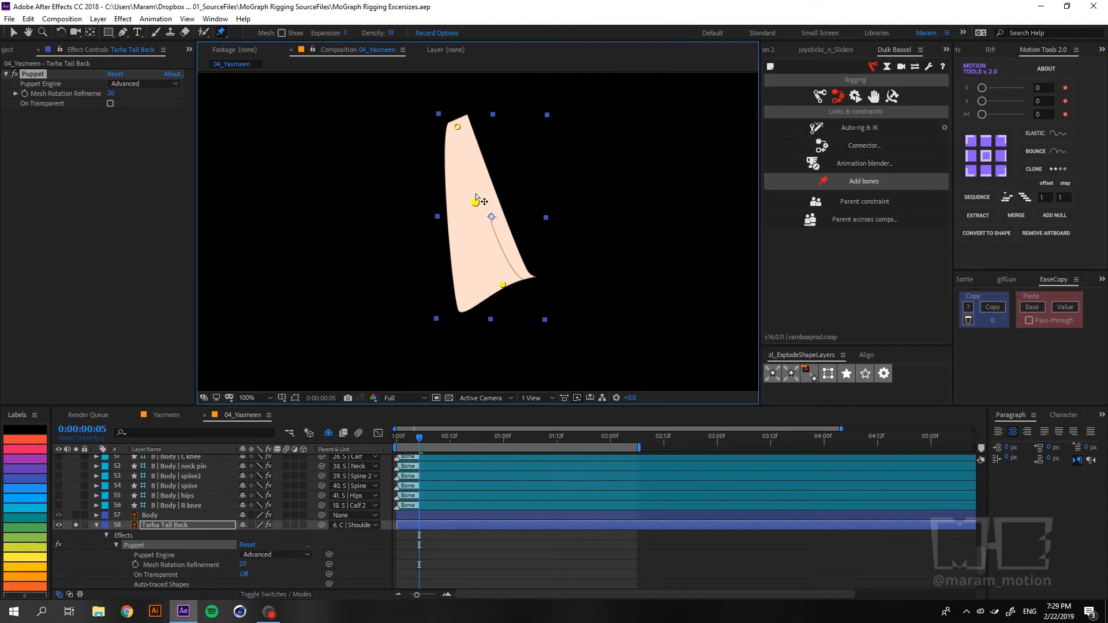
shift+click(469, 131)
click(823, 181)
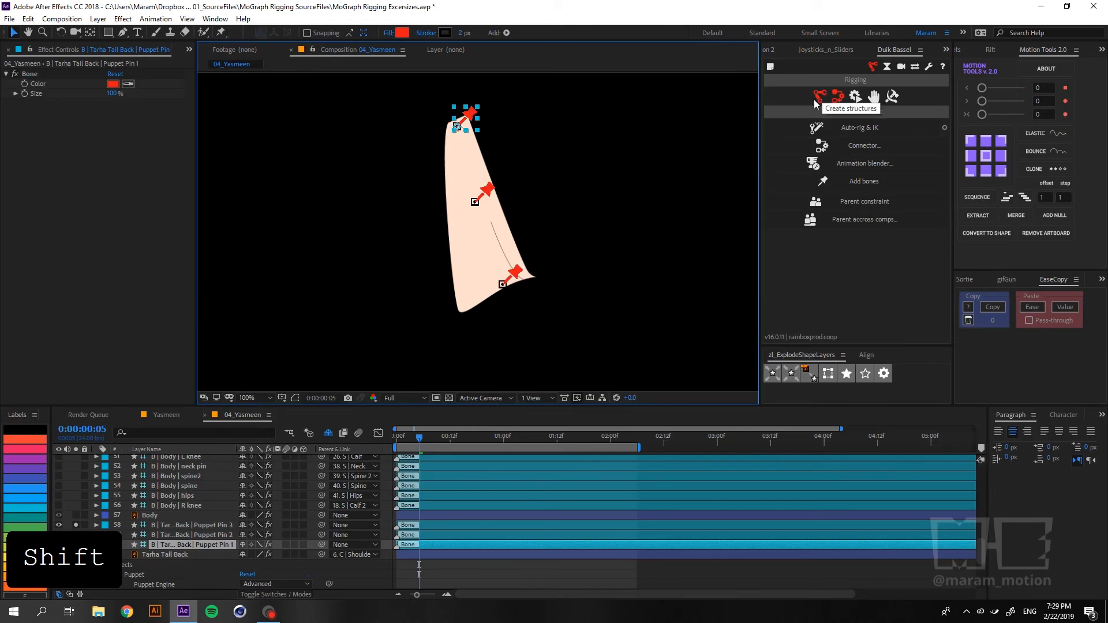
Create a Duik tail structure with 2 layers.
click(818, 100)
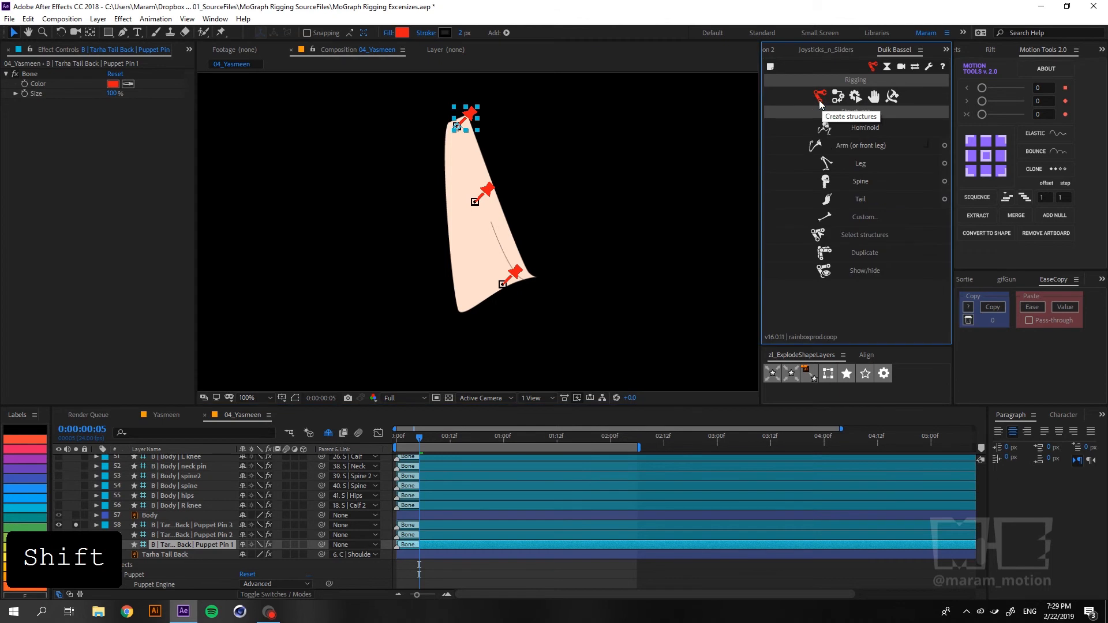
click(943, 199)
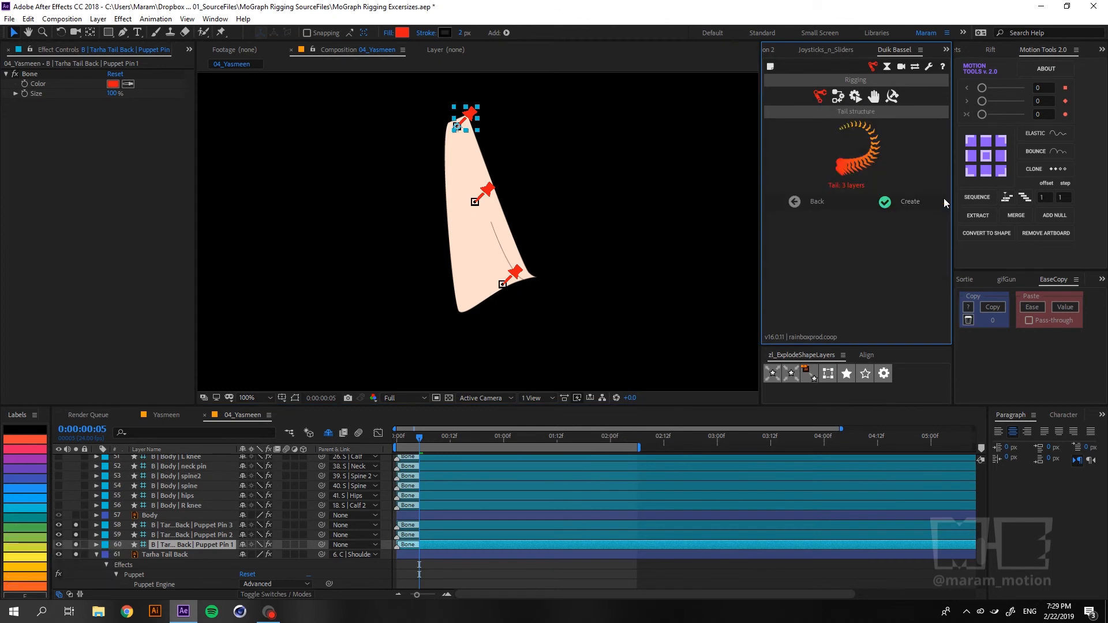
click(849, 183)
text(2)
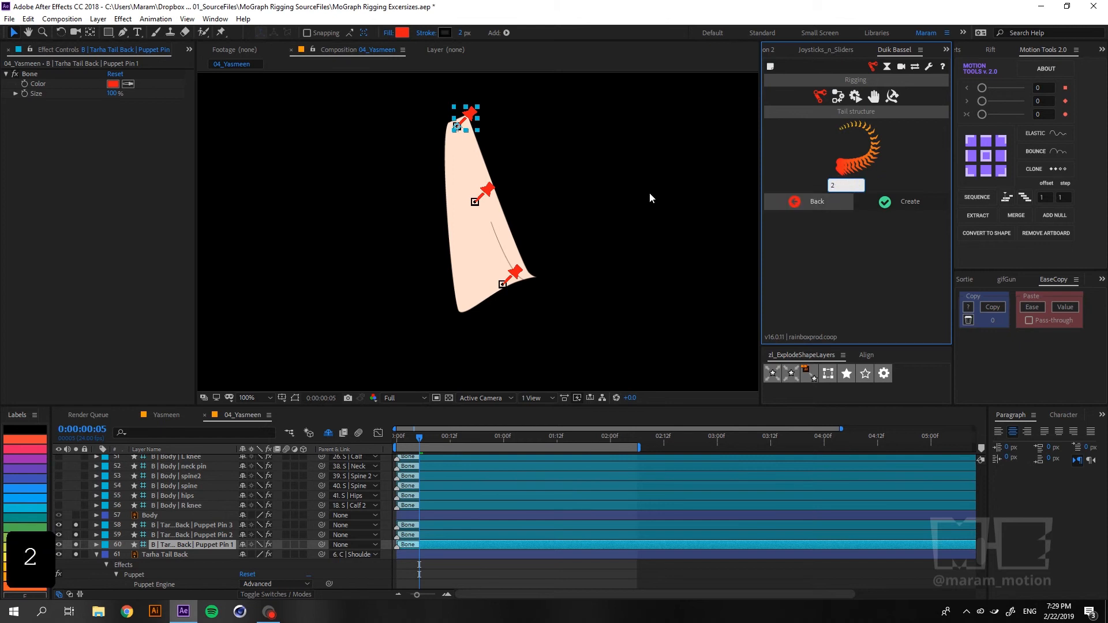
click(887, 202)
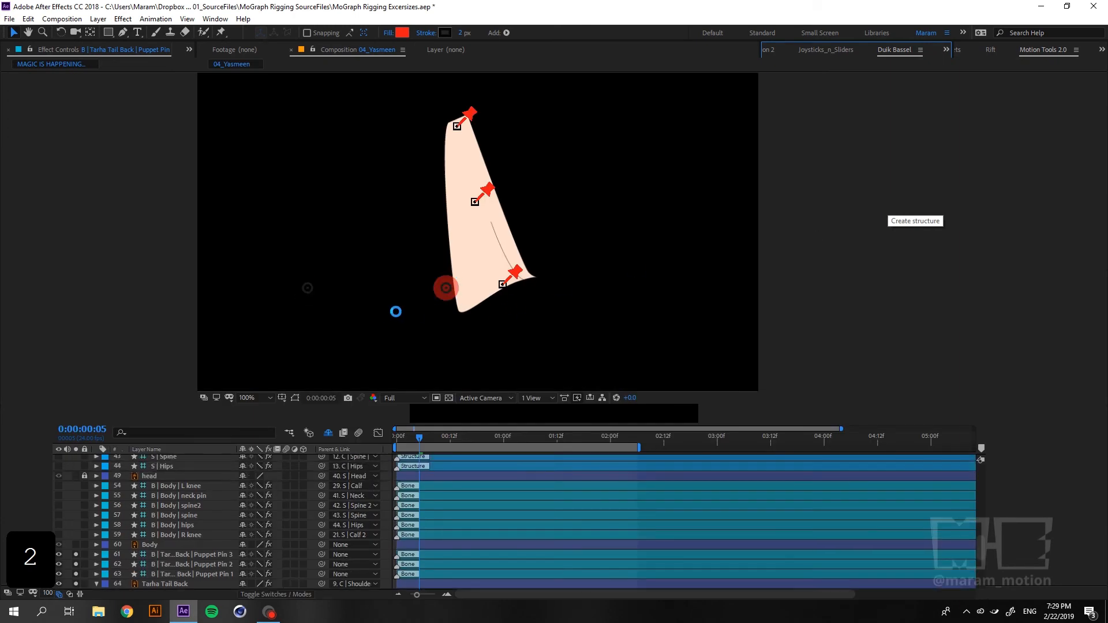
Align the tail structure's joints with the upper, middle and lower pins of the scarf tail.
drag(346, 287, 494, 124)
drag(628, 127, 506, 203)
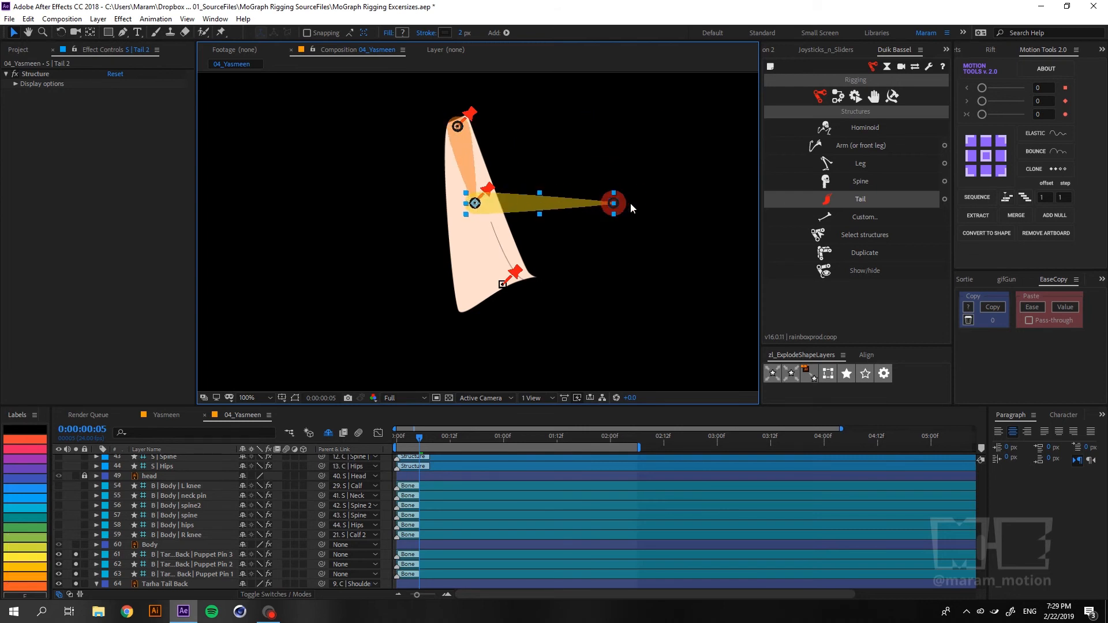
drag(614, 203, 501, 285)
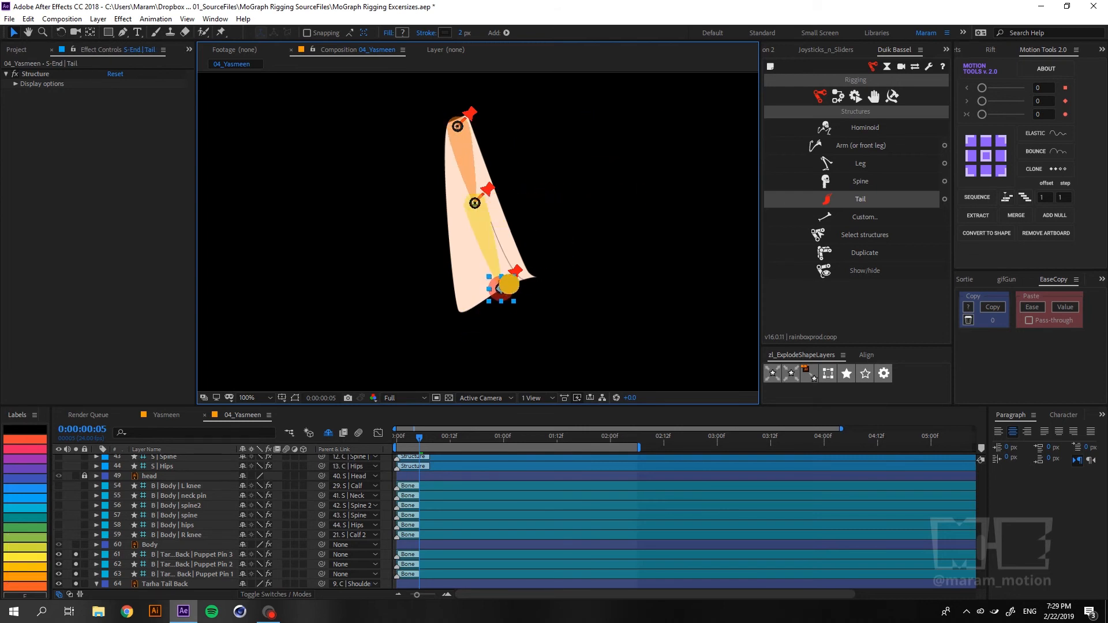
Parent the Tarha Tail Back bone Puppet Pin 3 to S-End | Tail and Puppet Pin 2 to S | Tail 2.
key(period)
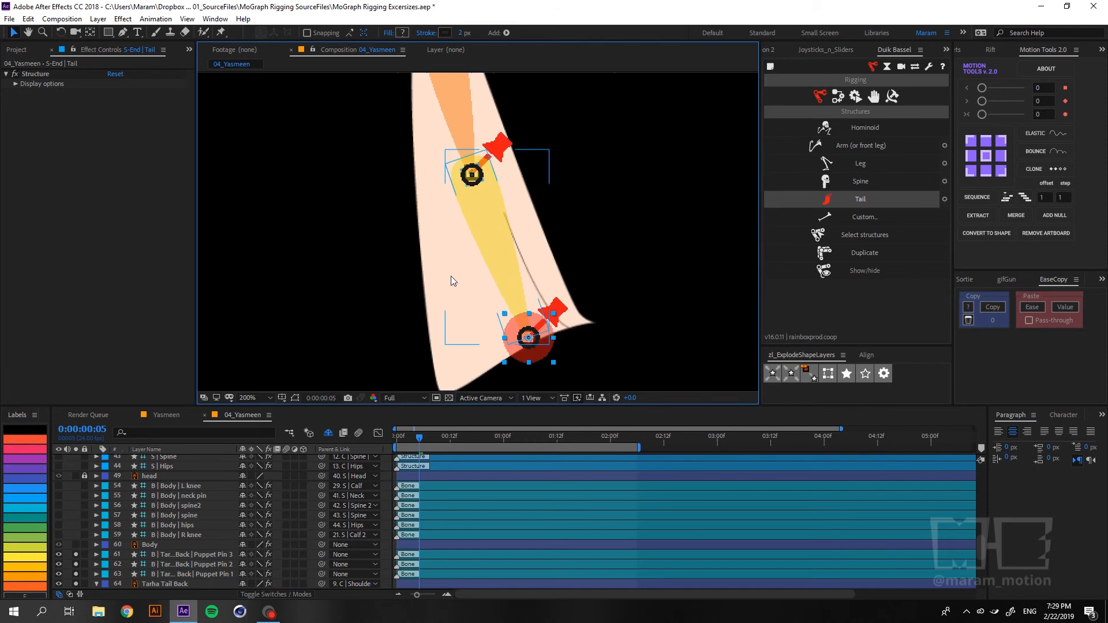
click(558, 313)
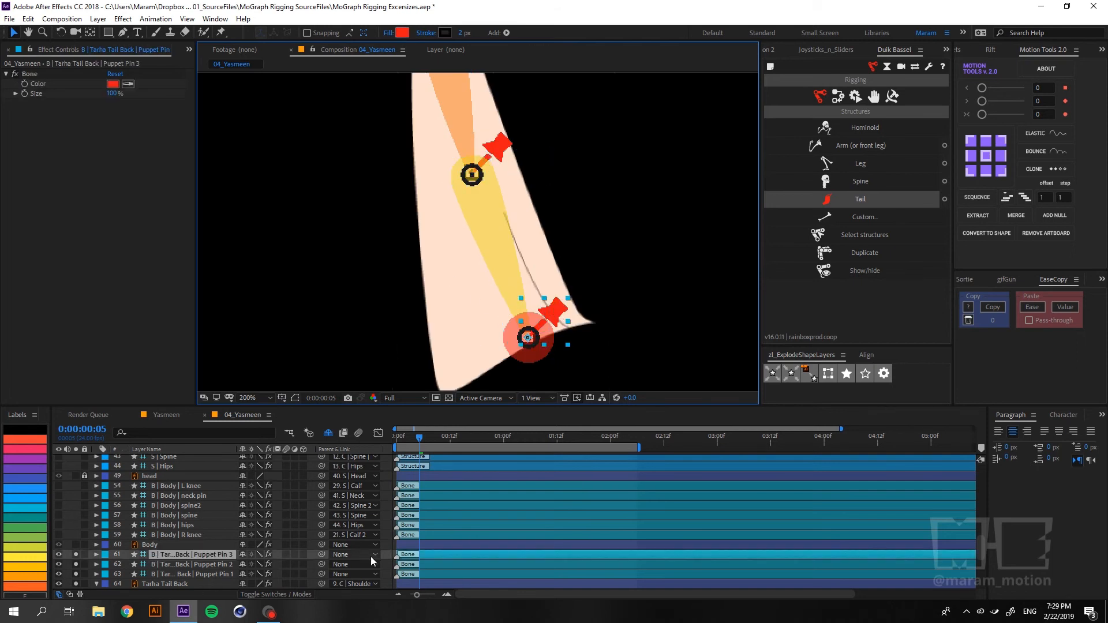
click(368, 555)
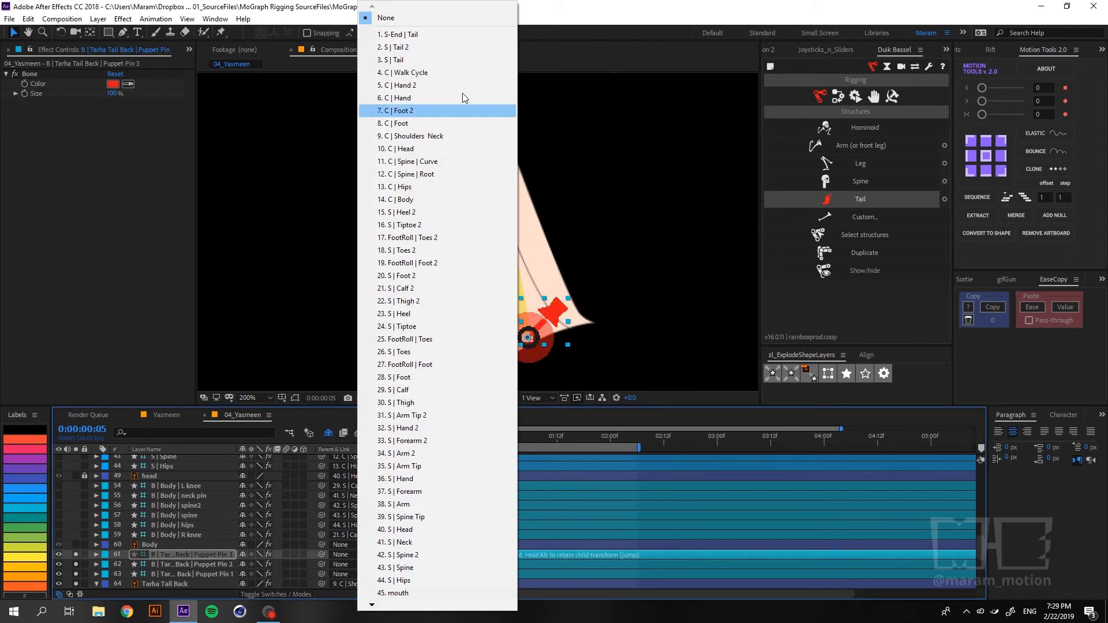
click(453, 34)
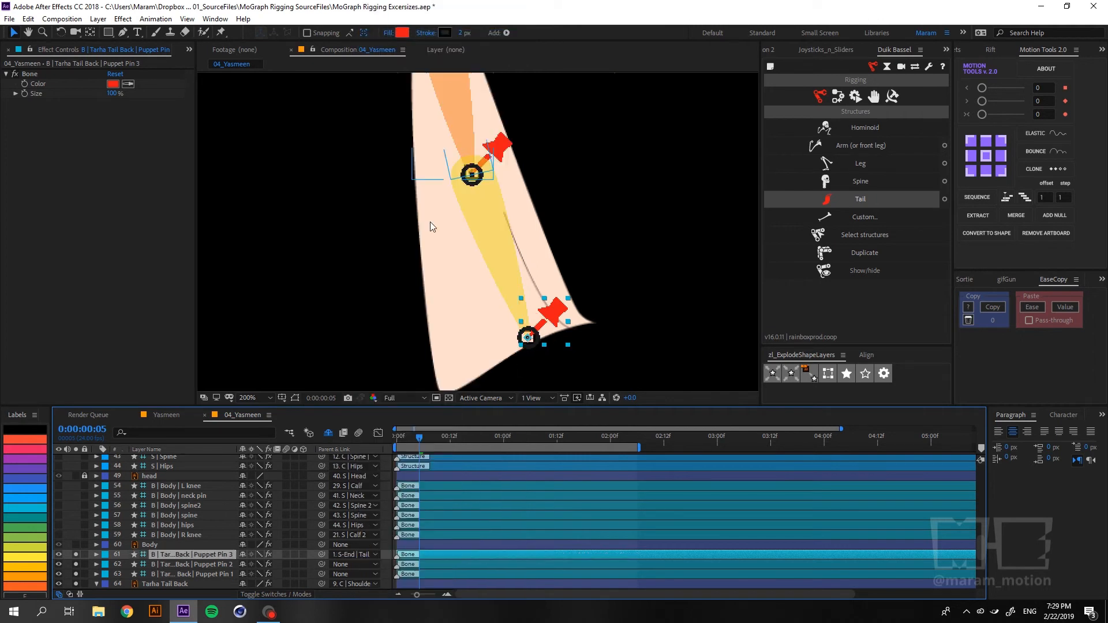
click(197, 564)
click(360, 564)
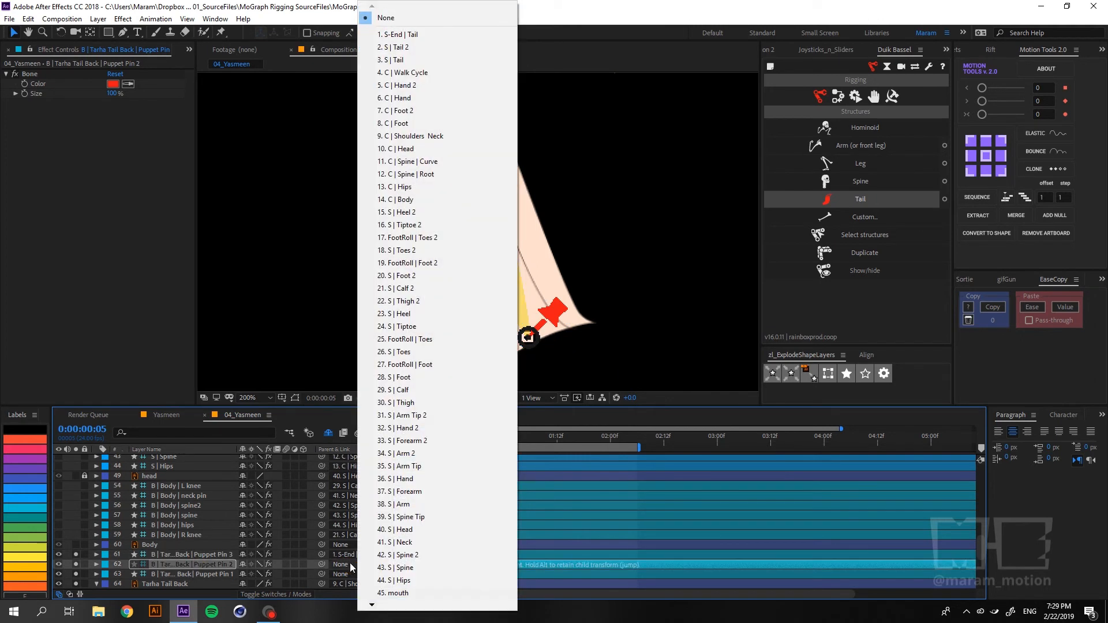
click(419, 49)
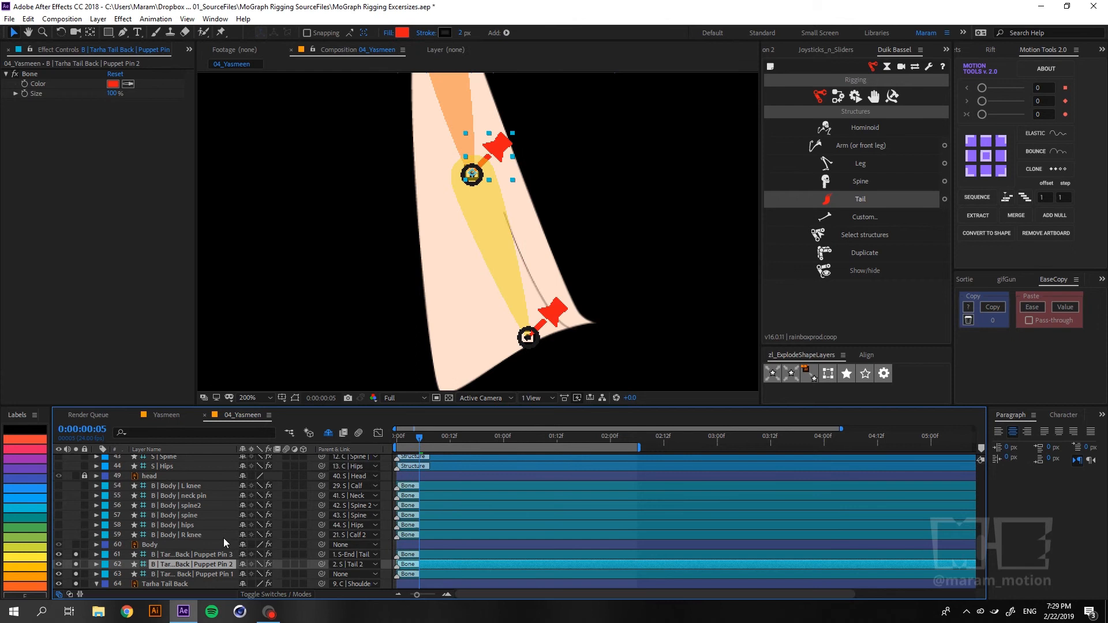
Parent the Tarha Tail Back bone Puppet Pin 1 to S | Tail and save the project.
click(203, 574)
click(341, 575)
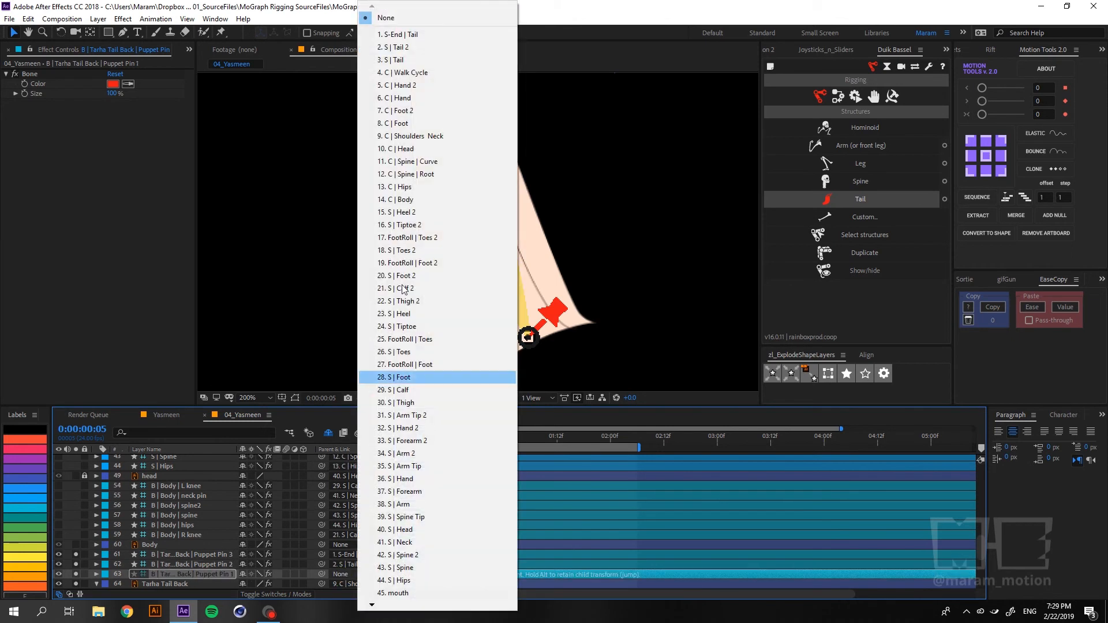
click(424, 64)
key(ctrl+s)
key(space)
key(space)
key(space)
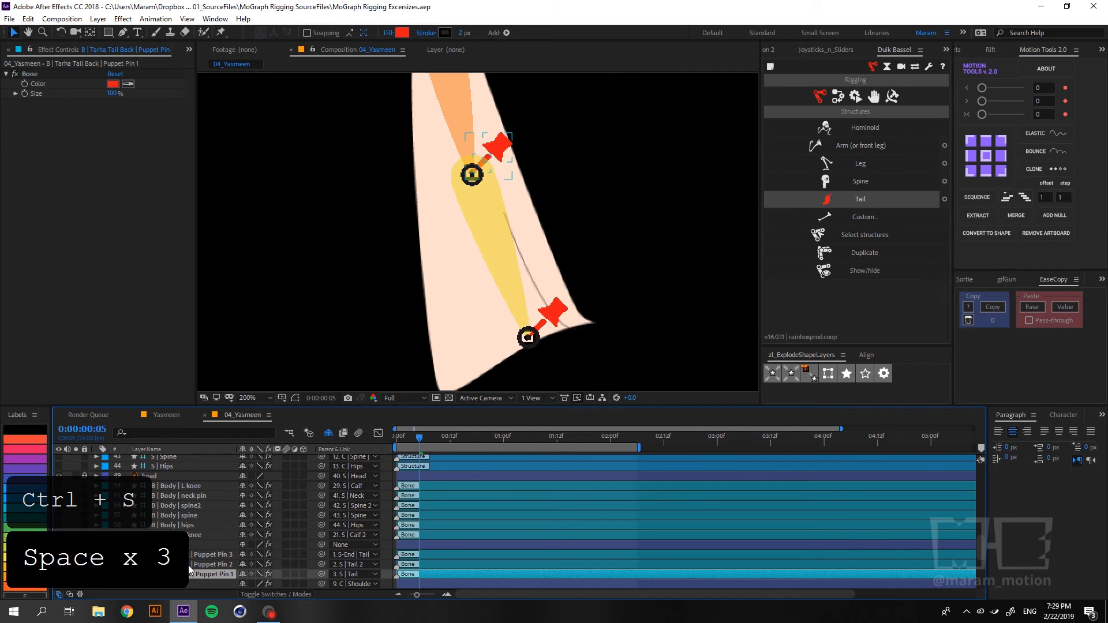
Select the three tail structure layers and save the project.
scroll(202, 553, up, 10)
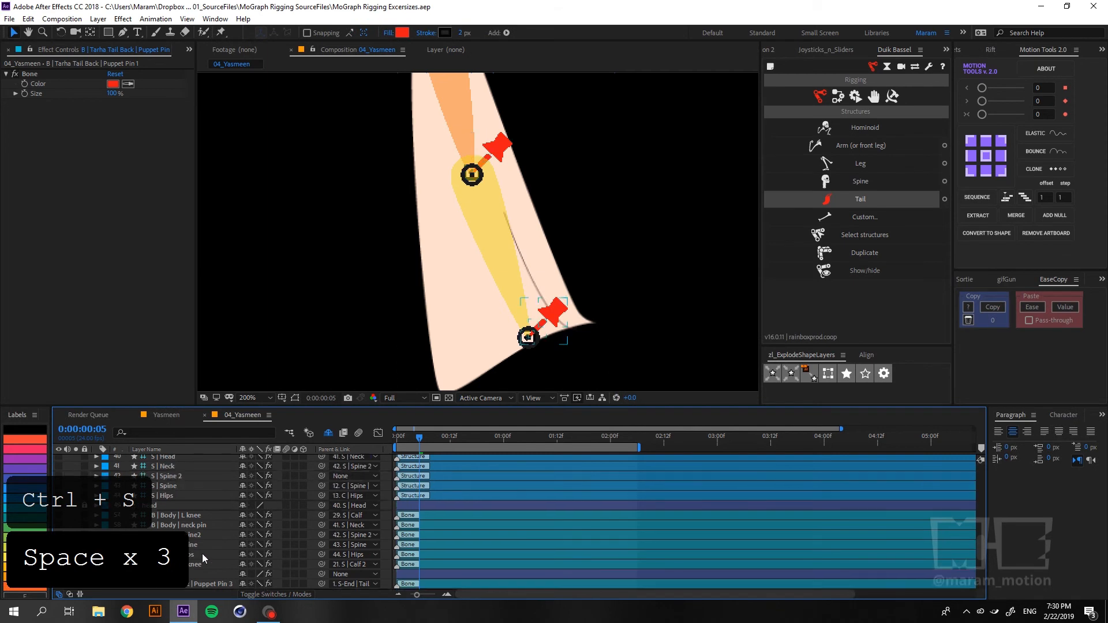
click(165, 468)
click(165, 479)
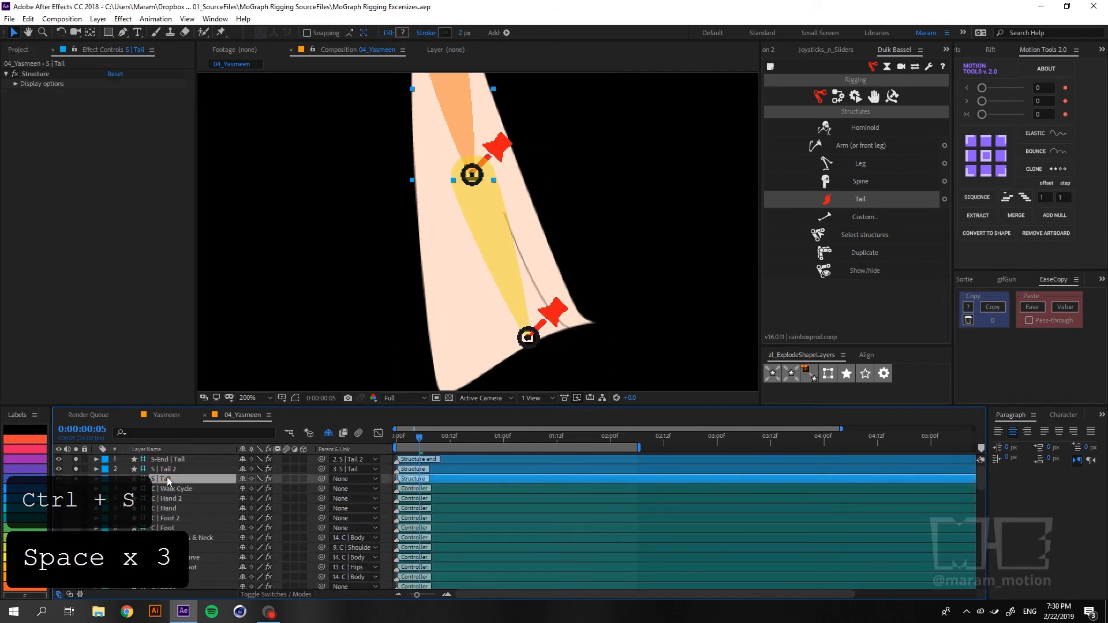
shift+click(173, 459)
key(ctrl+s)
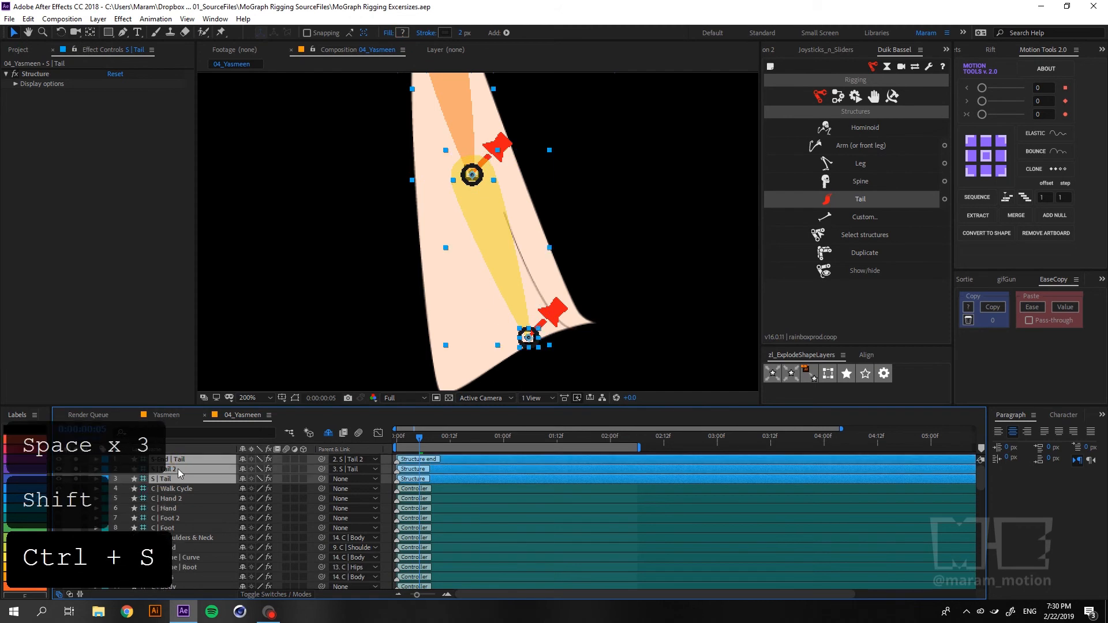
drag(272, 179, 293, 258)
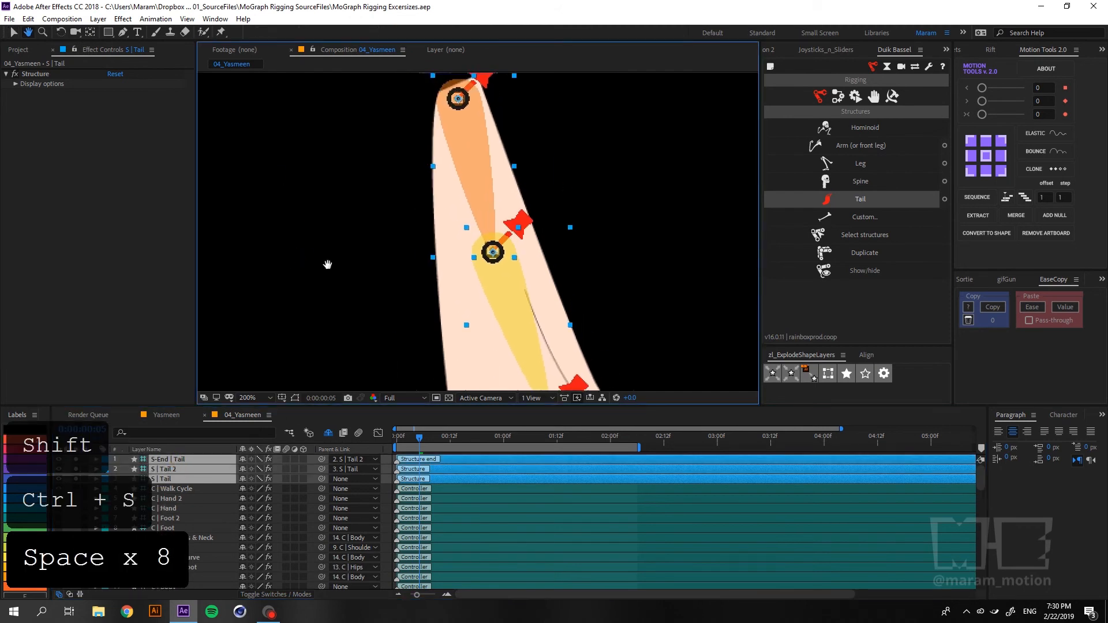
scroll(328, 264, down, 1)
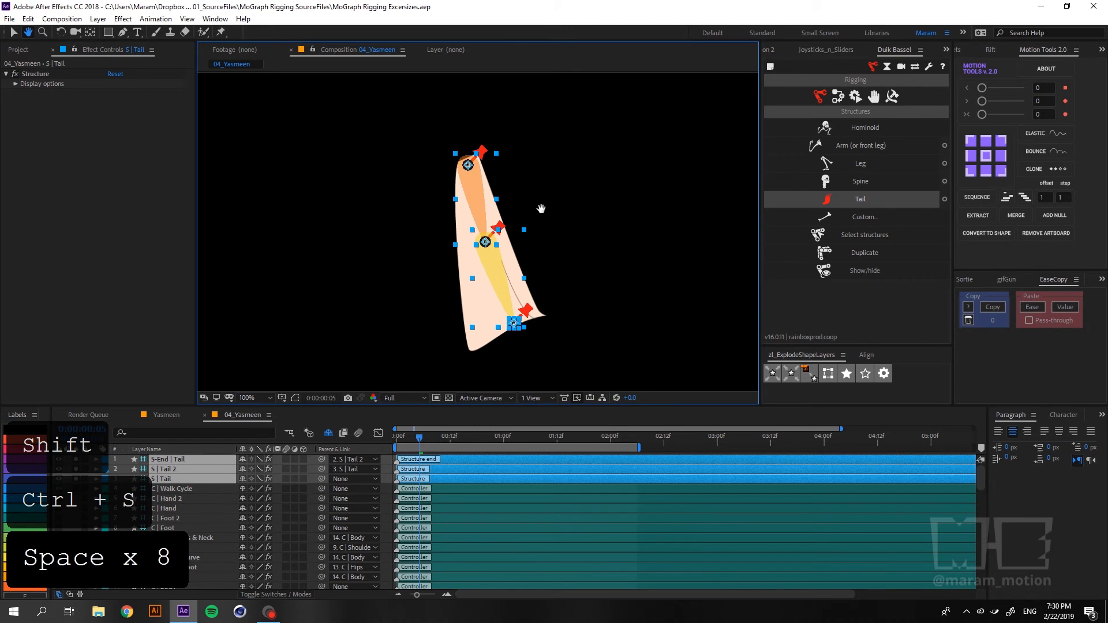
Test the scarf tail's bend by rotating S | Tail 2 and S | Tail, undoing each rotation.
key(v)
click(465, 193)
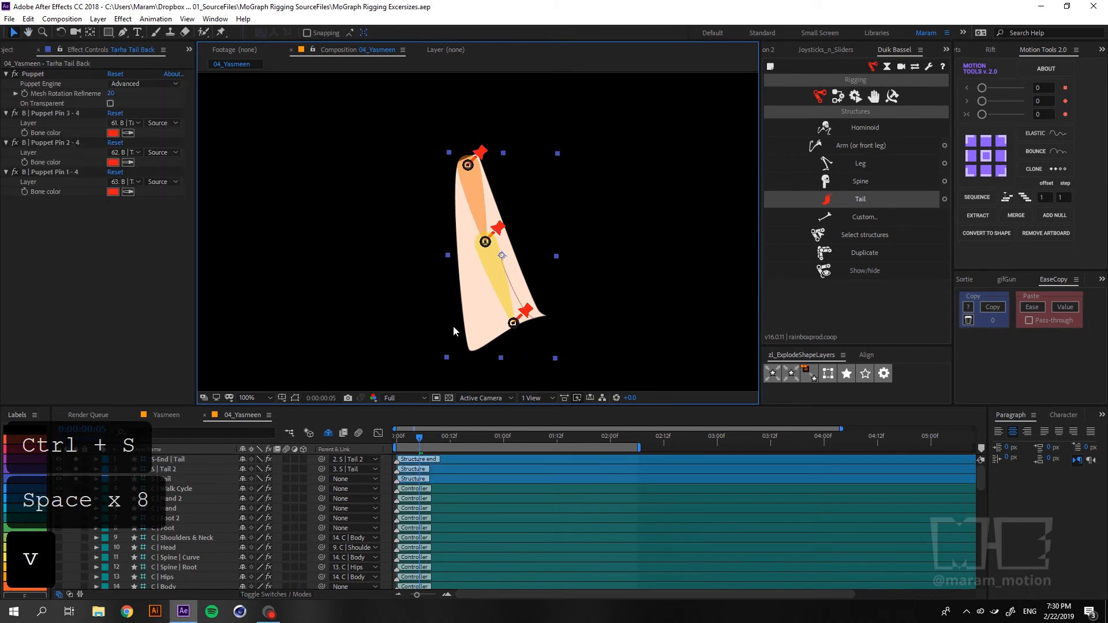
click(204, 469)
key(w)
mouse_move(495, 267)
mouse_down()
mouse_move(517, 264)
mouse_move(512, 256)
mouse_move(484, 274)
mouse_up()
key(ctrl+z)
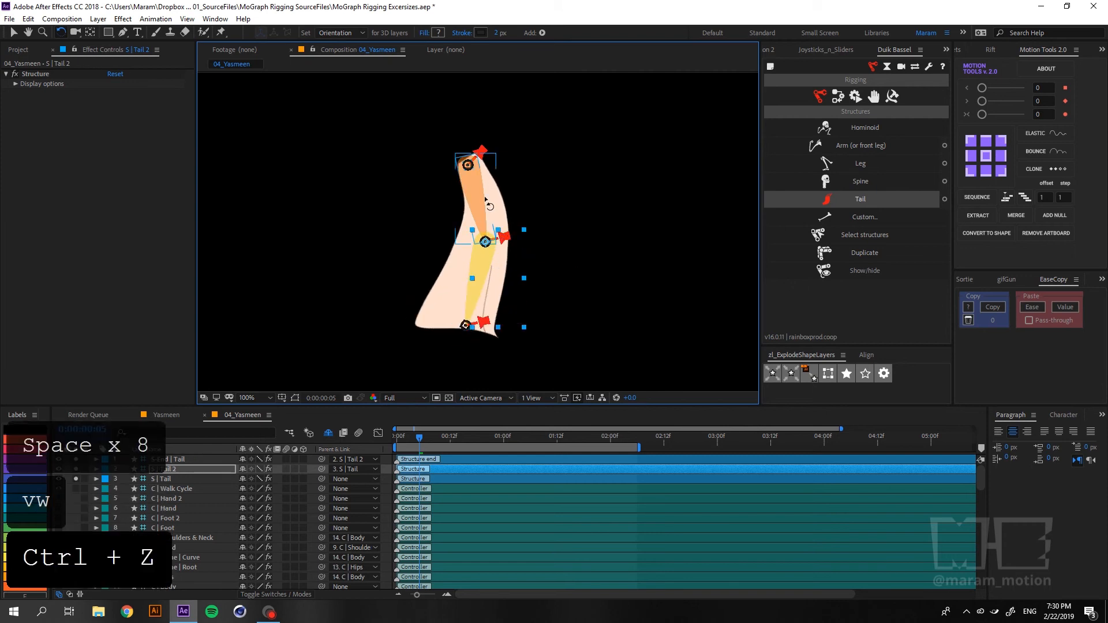
mouse_move(484, 186)
mouse_down()
mouse_move(474, 194)
mouse_move(504, 189)
mouse_up()
key(ctrl+z)
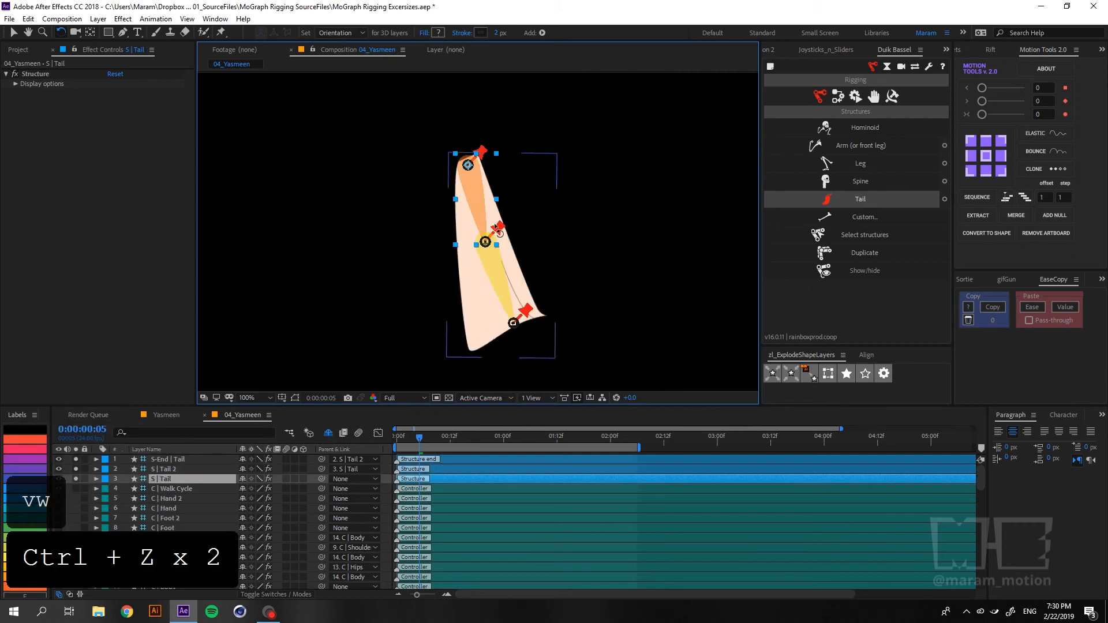
Select S | Tail, S | Tail 2 and S-End | Tail and rig them with Auto-rig & IK.
key(v)
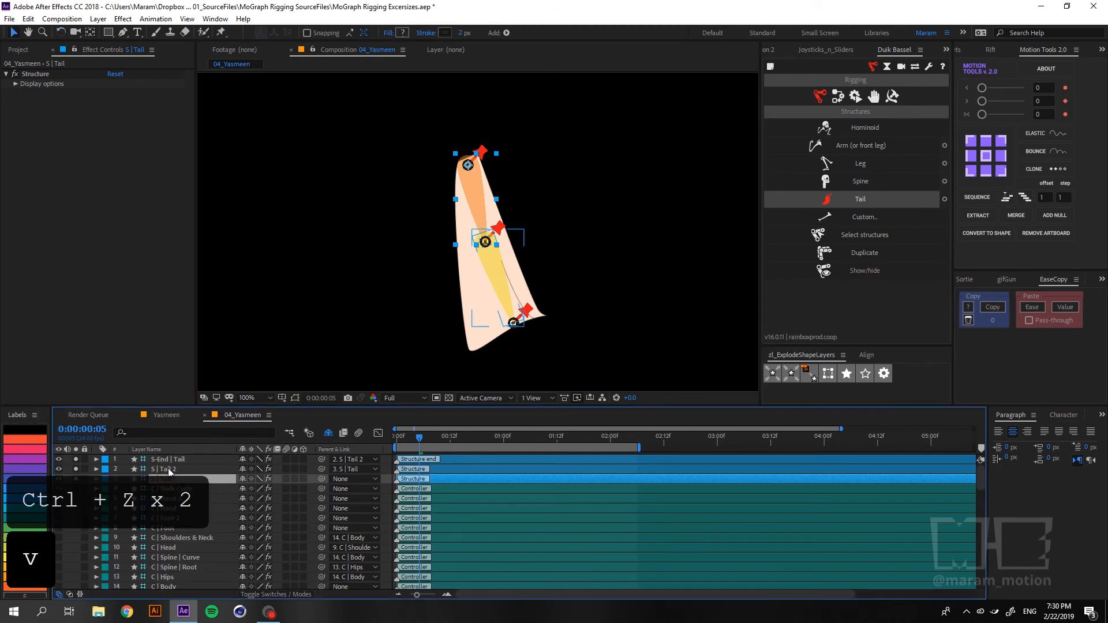
shift+click(168, 468)
shift+click(169, 459)
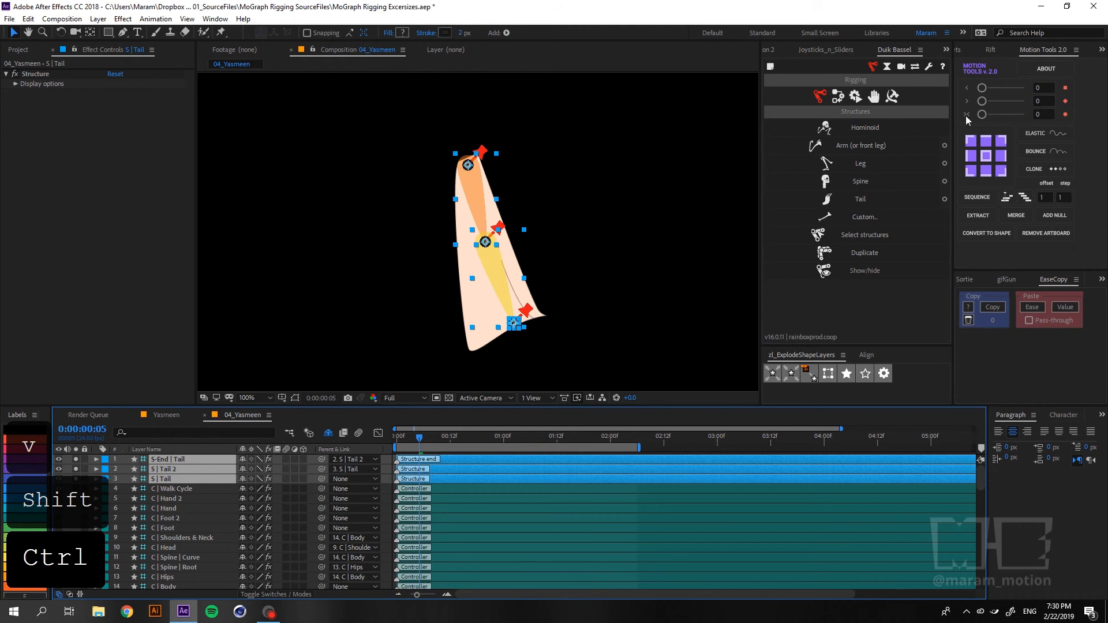
click(839, 96)
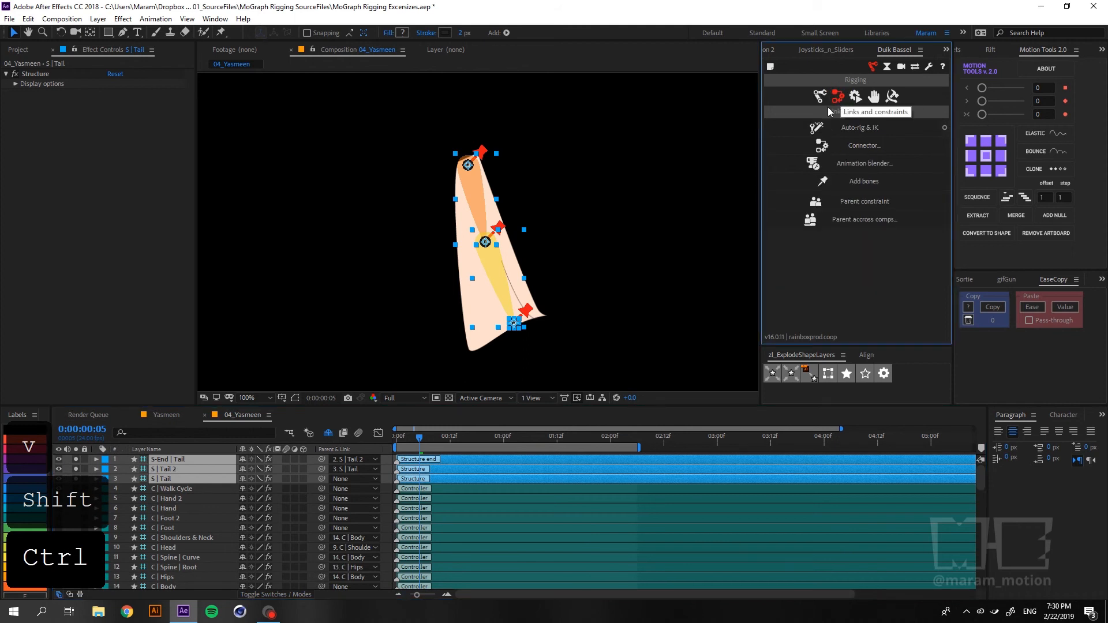
click(814, 128)
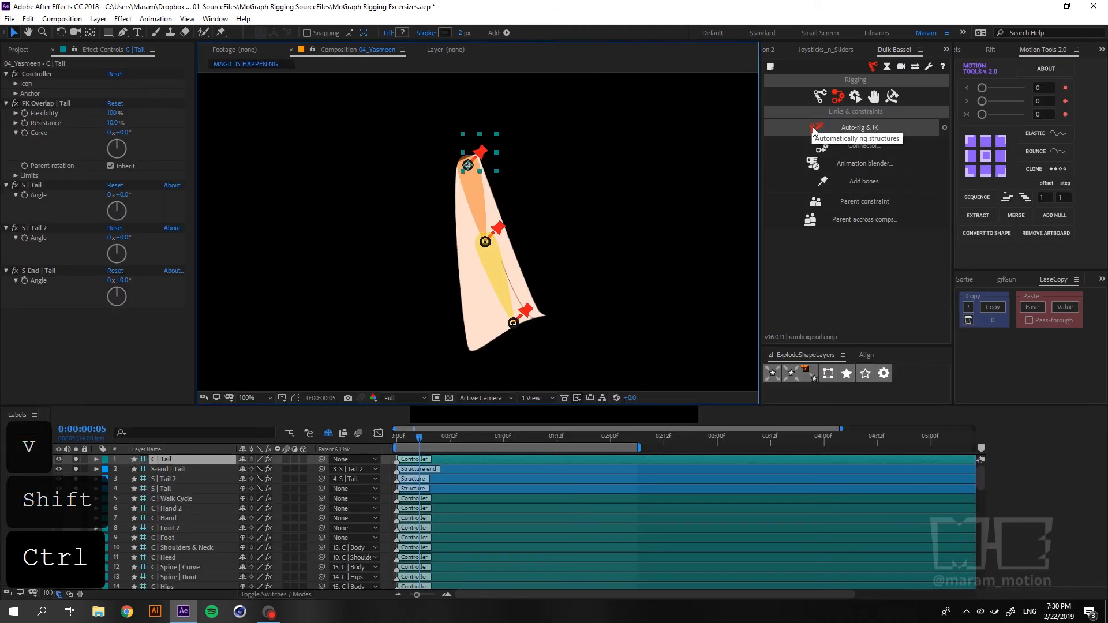
Try bending the scarf with the C | Tail controller's Curve value and undo the change.
click(609, 189)
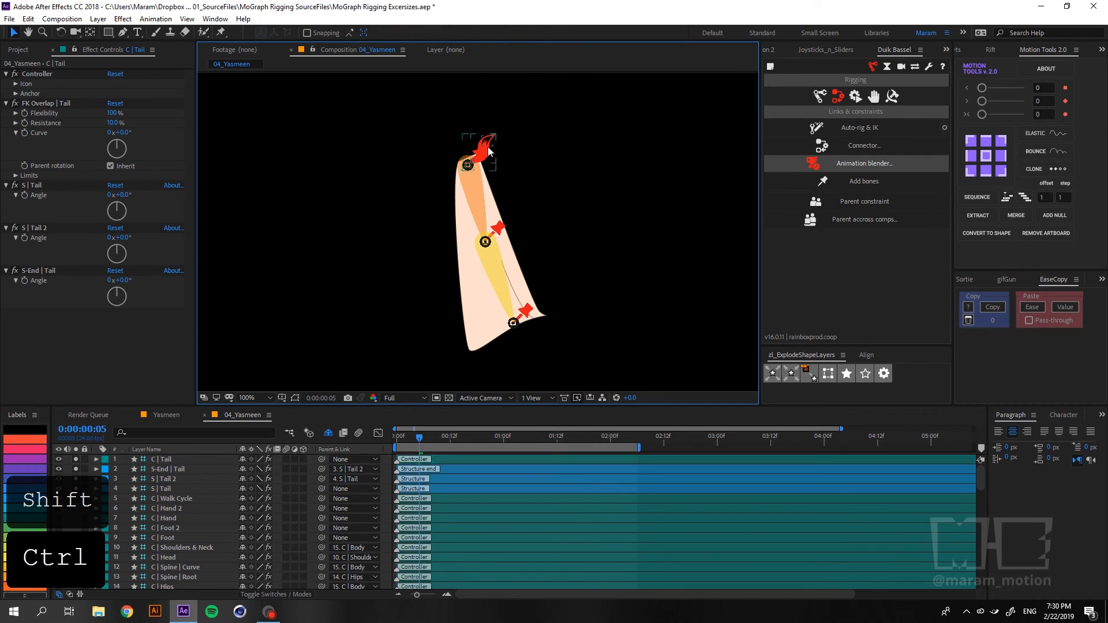
click(484, 139)
drag(125, 135, 99, 130)
key(ctrl+z)
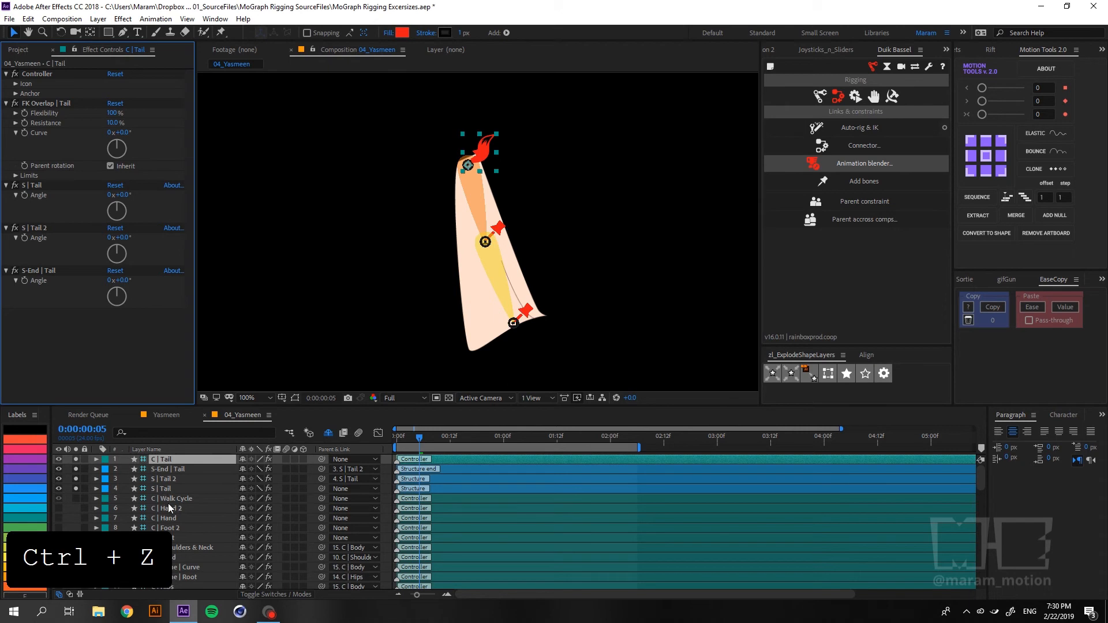
Reveal C | Tail's Rotation, hide the tail structure layers and turn off solo for all tail and puppet pin layers.
key(r)
click(151, 474)
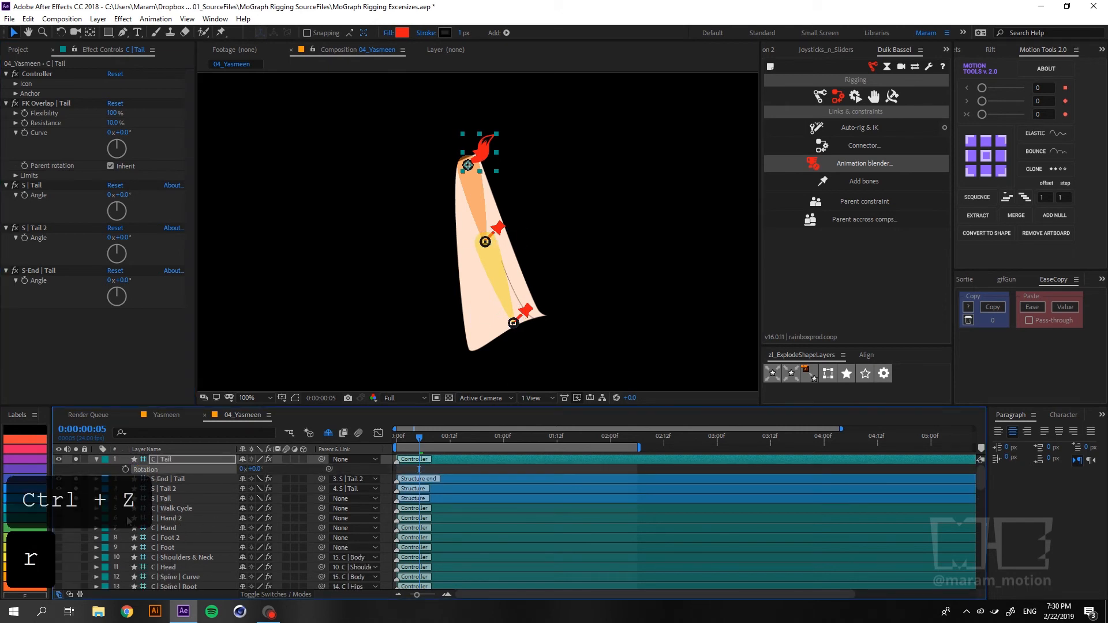
drag(74, 457, 60, 476)
scroll(116, 524, down, 15)
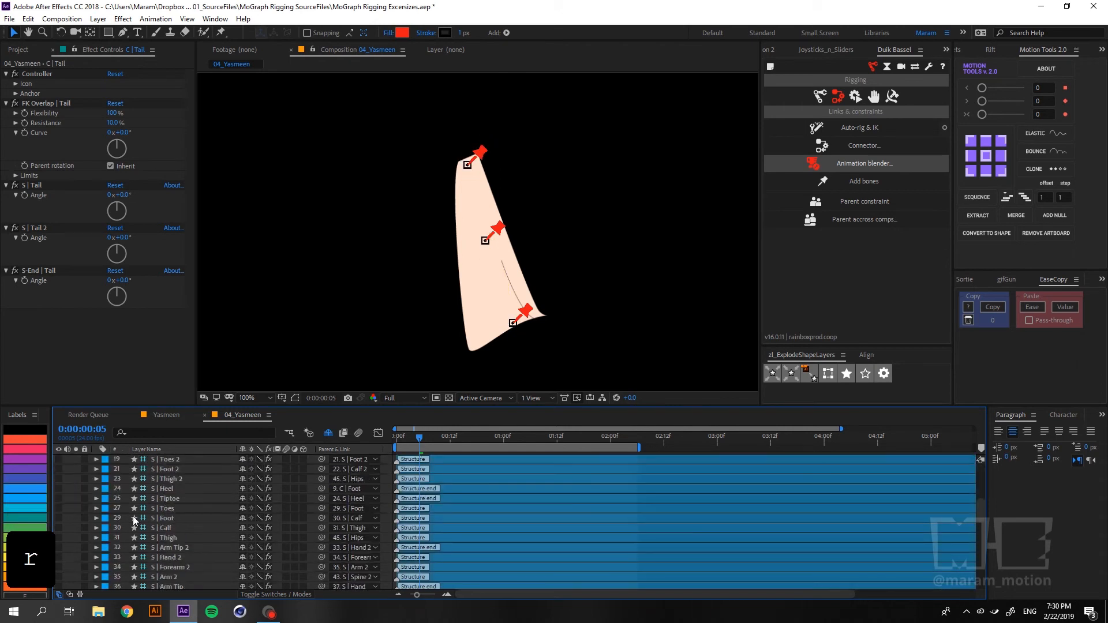
scroll(116, 536, up, 2)
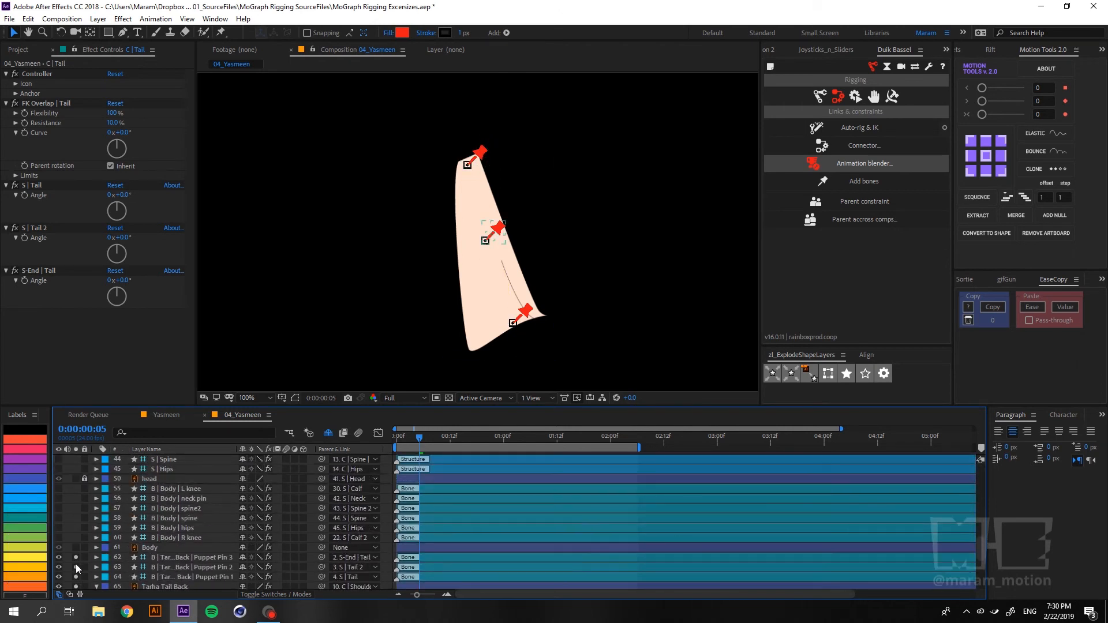
scroll(99, 558, down, 1)
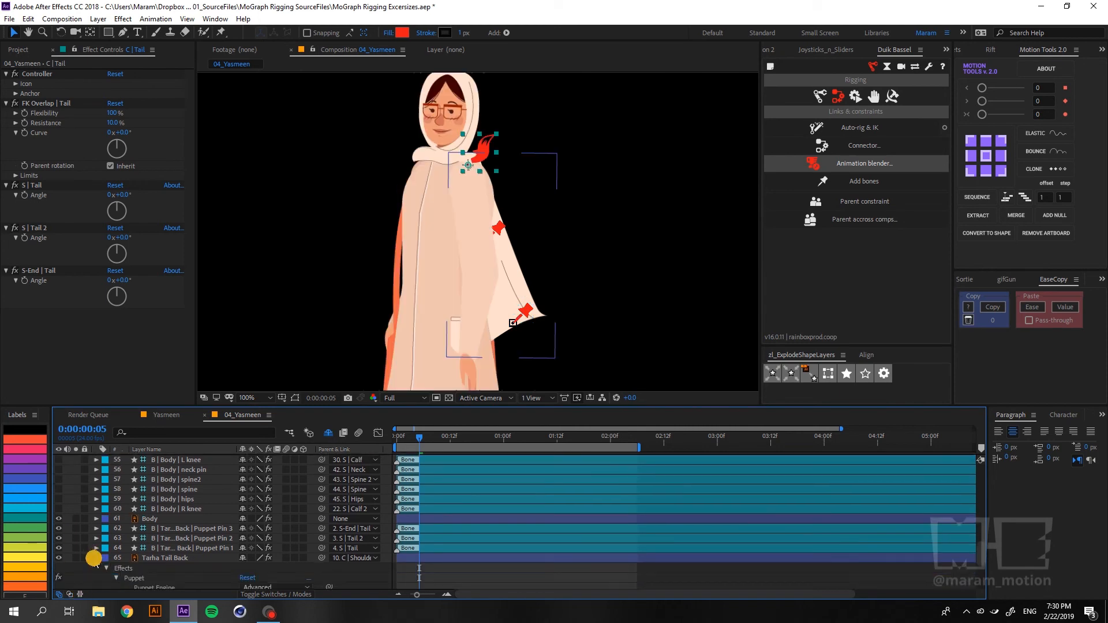
Collapse Tarha Tail Back, then hide its three puppet pin bones and mark them as shy.
click(96, 558)
click(173, 548)
shift+click(180, 529)
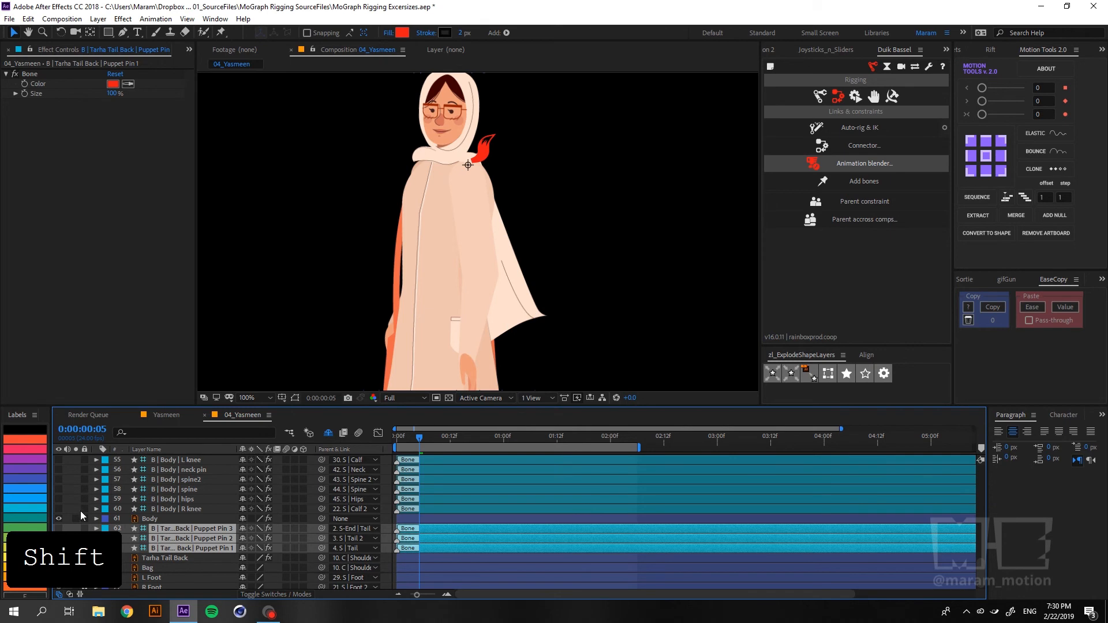
shift+click(242, 528)
key(space)
Mark the B | Body bone layers, from L knee through R knee, as shy.
drag(180, 509, 184, 535)
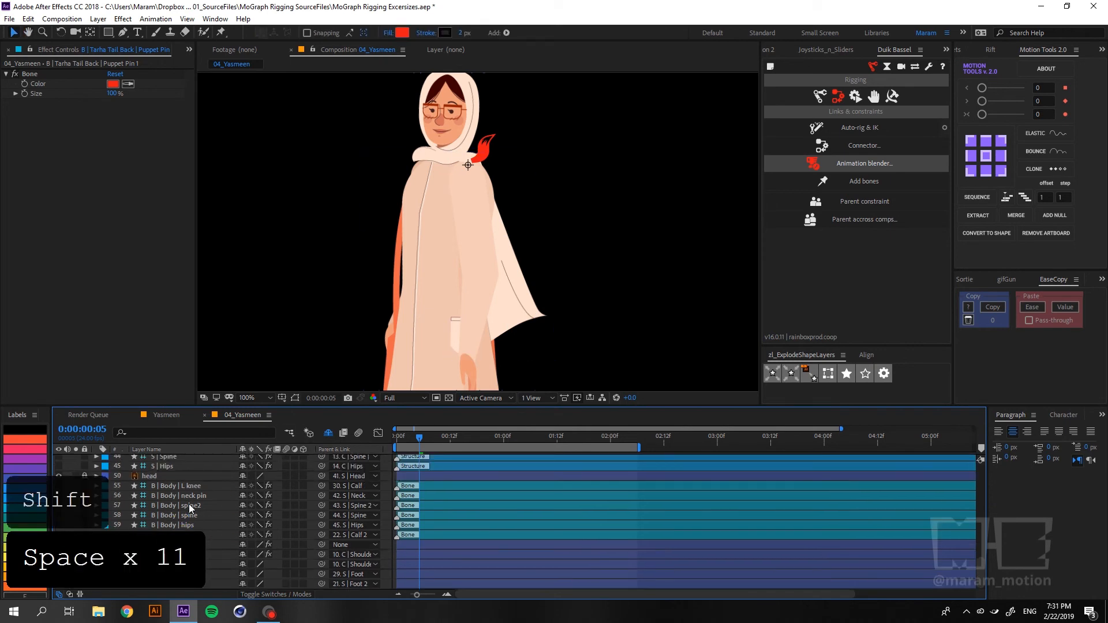
click(187, 487)
shift+click(195, 524)
click(242, 525)
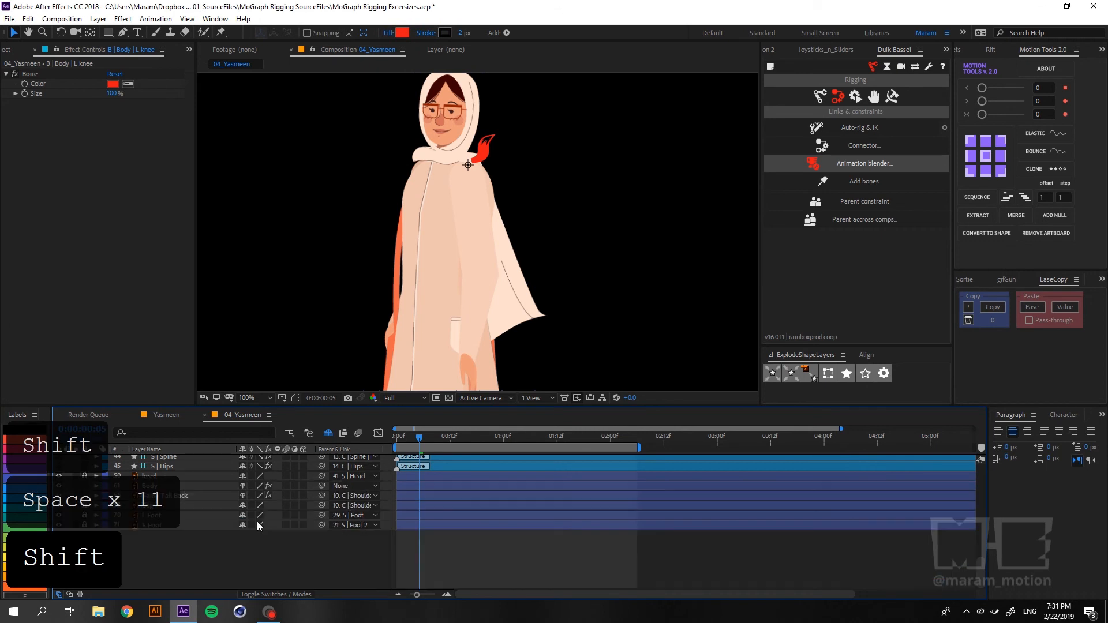
Preview the walk cycle, return the playhead to the first frame and save the project.
key(space)
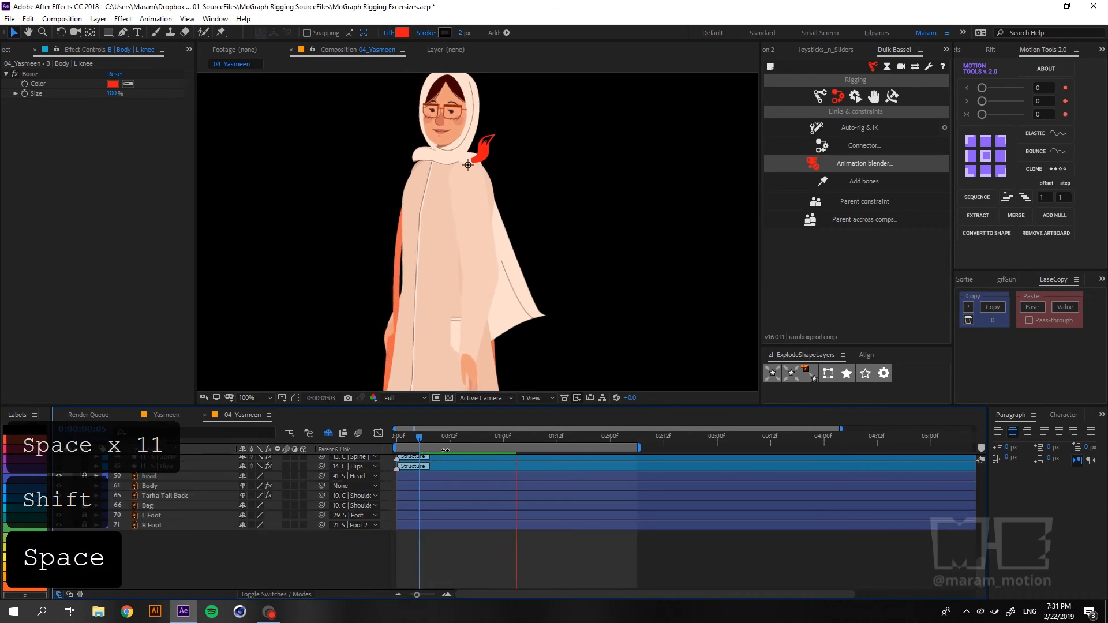
key(space)
drag(425, 442, 383, 438)
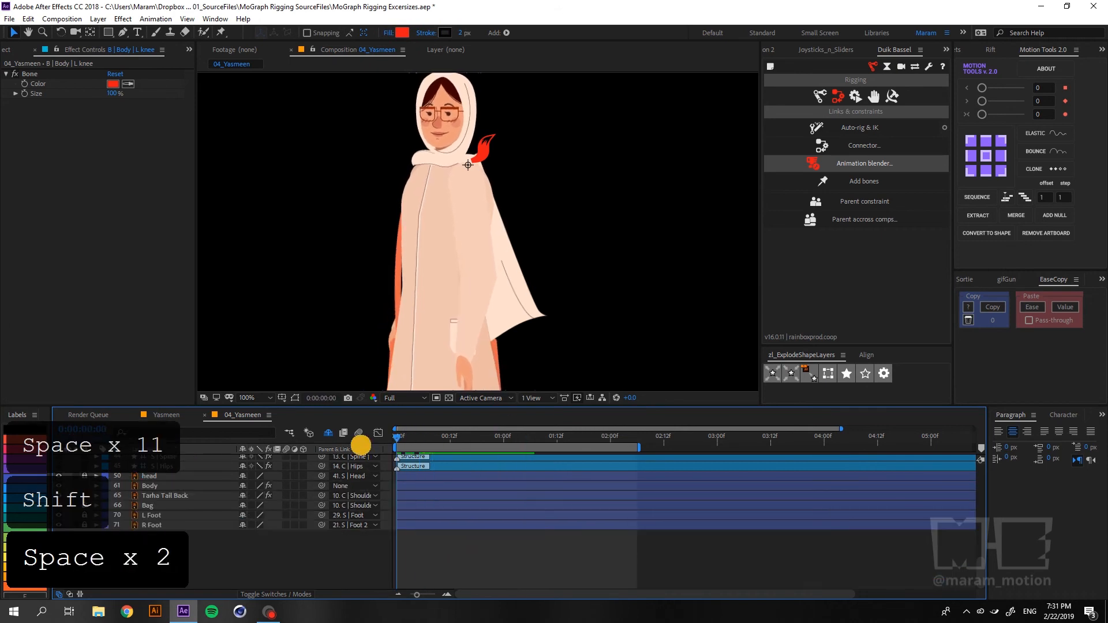
key(ctrl+s)
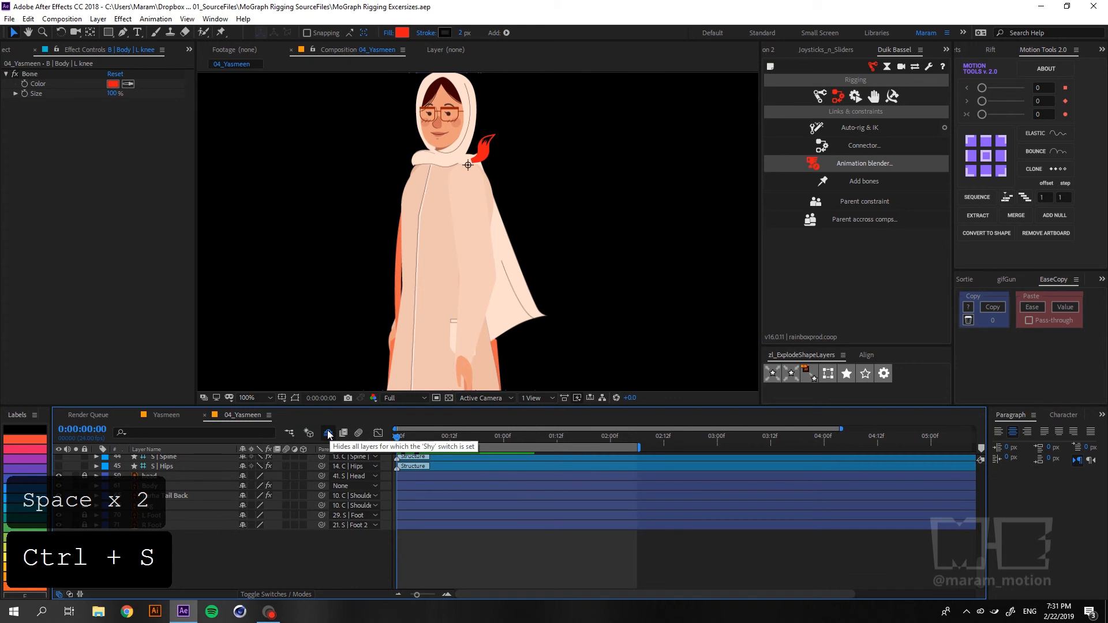
Show the shy layers again and examine the head, tarha and bone layers with their parents.
click(328, 434)
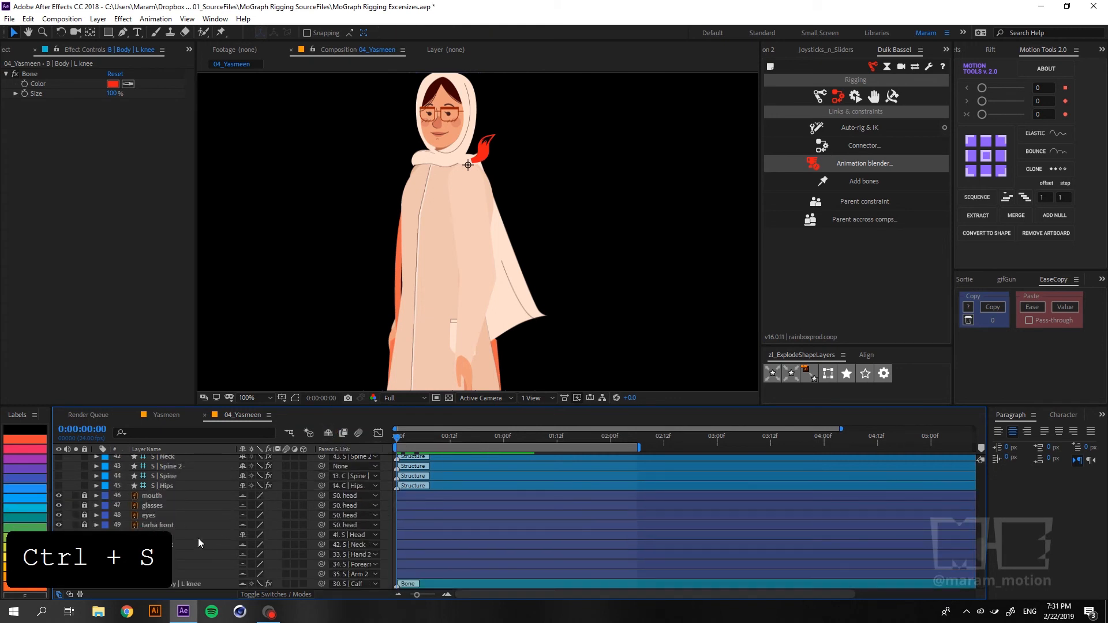
scroll(198, 538, up, 2)
scroll(157, 552, up, 2)
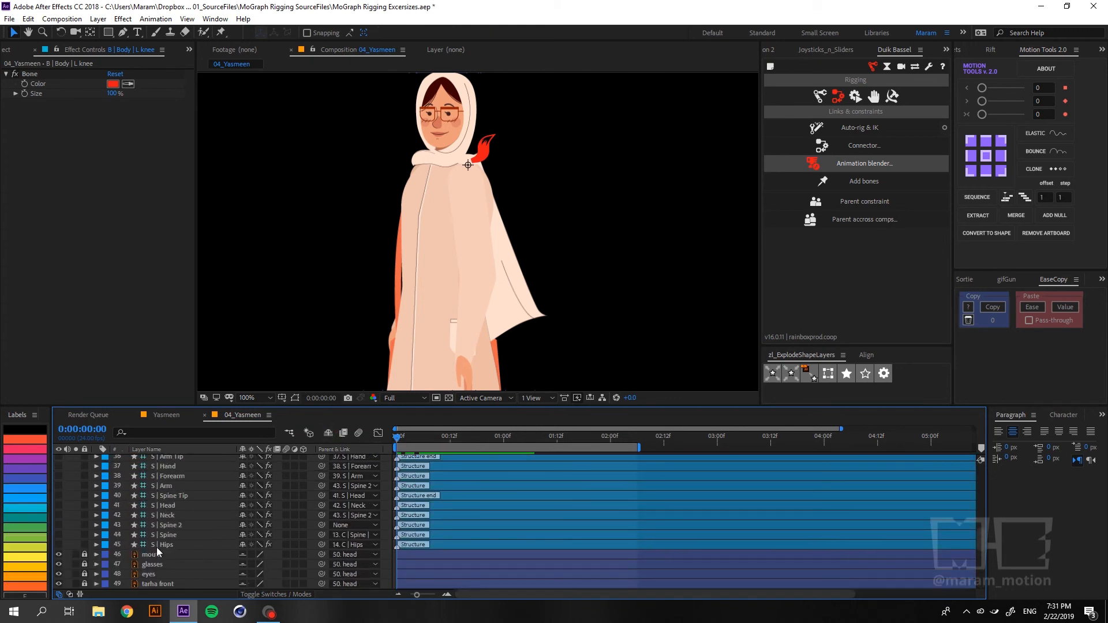
scroll(157, 552, down, 3)
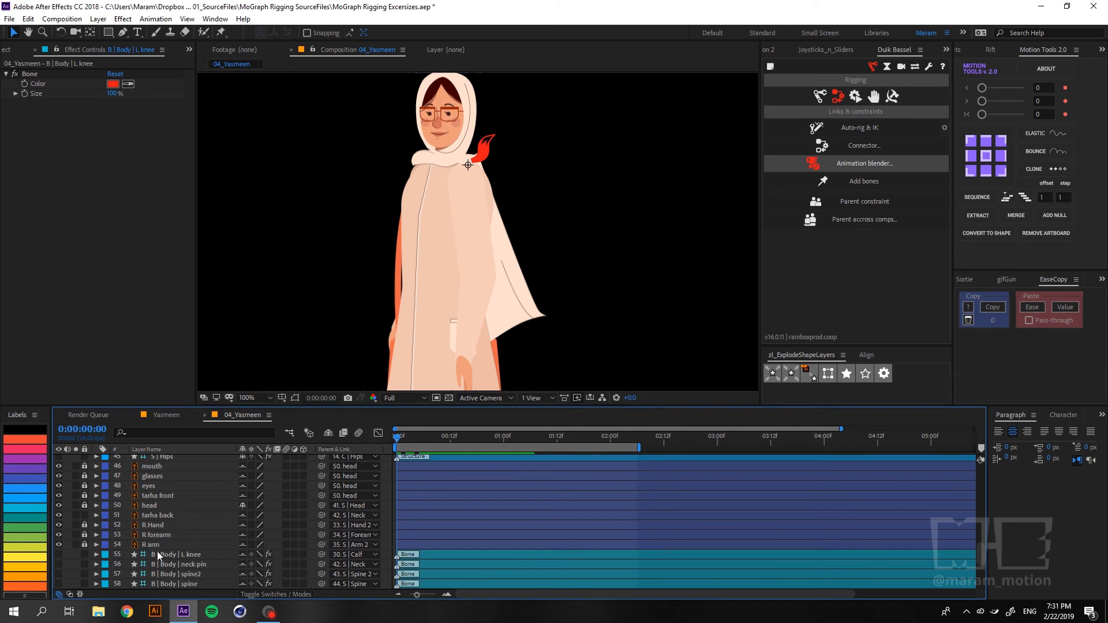
click(149, 501)
click(154, 517)
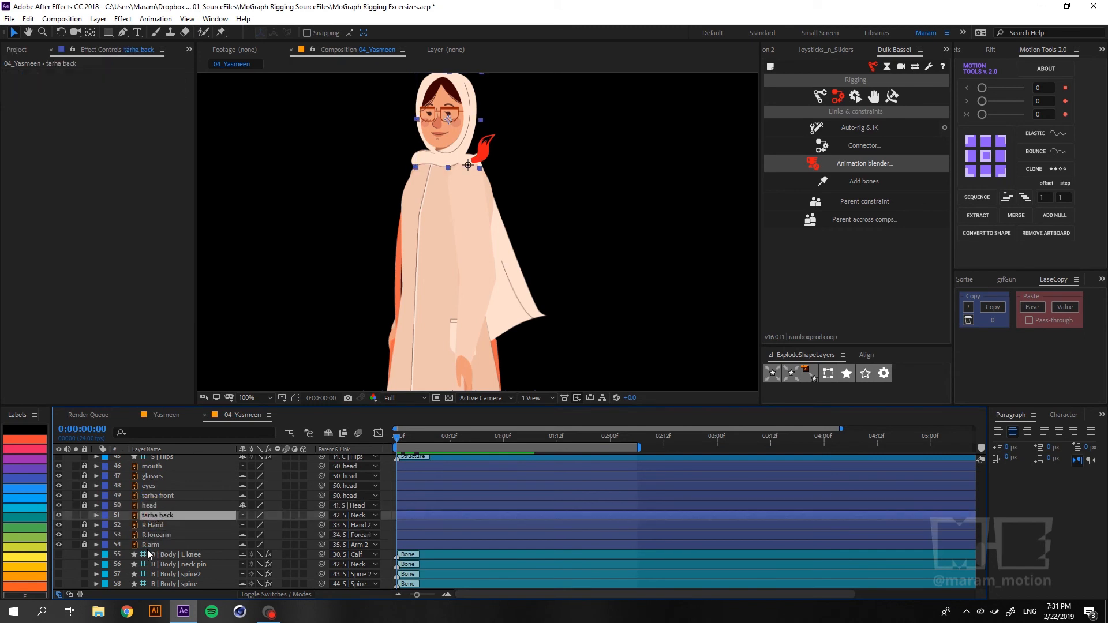
scroll(149, 554, down, 2)
scroll(164, 563, down, 2)
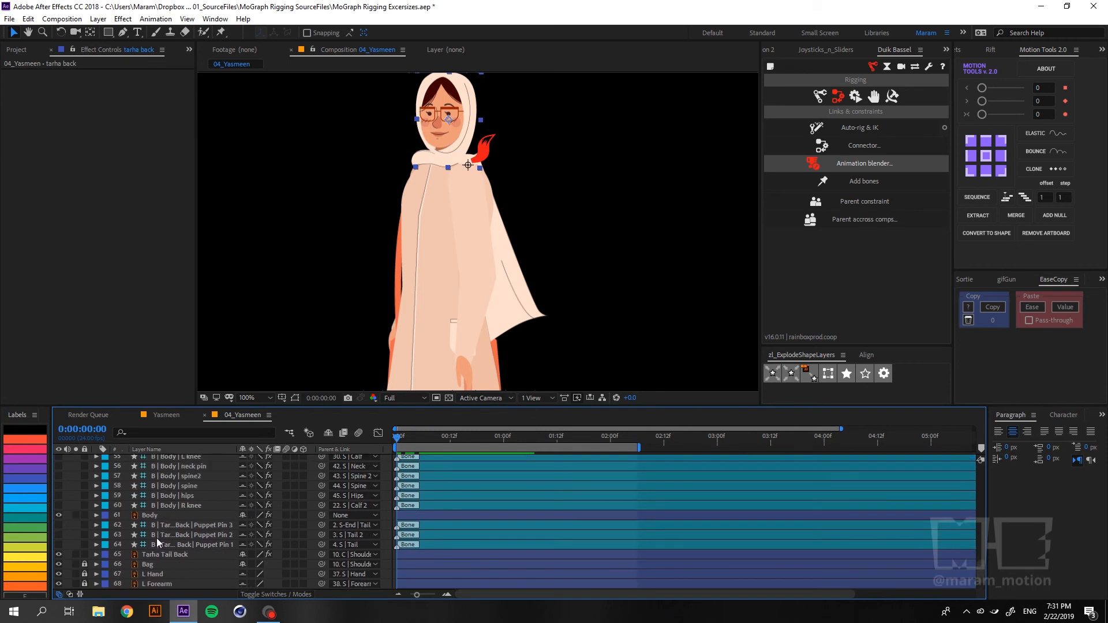
scroll(157, 539, up, 3)
click(157, 536)
scroll(157, 537, up, 1)
scroll(157, 537, down, 4)
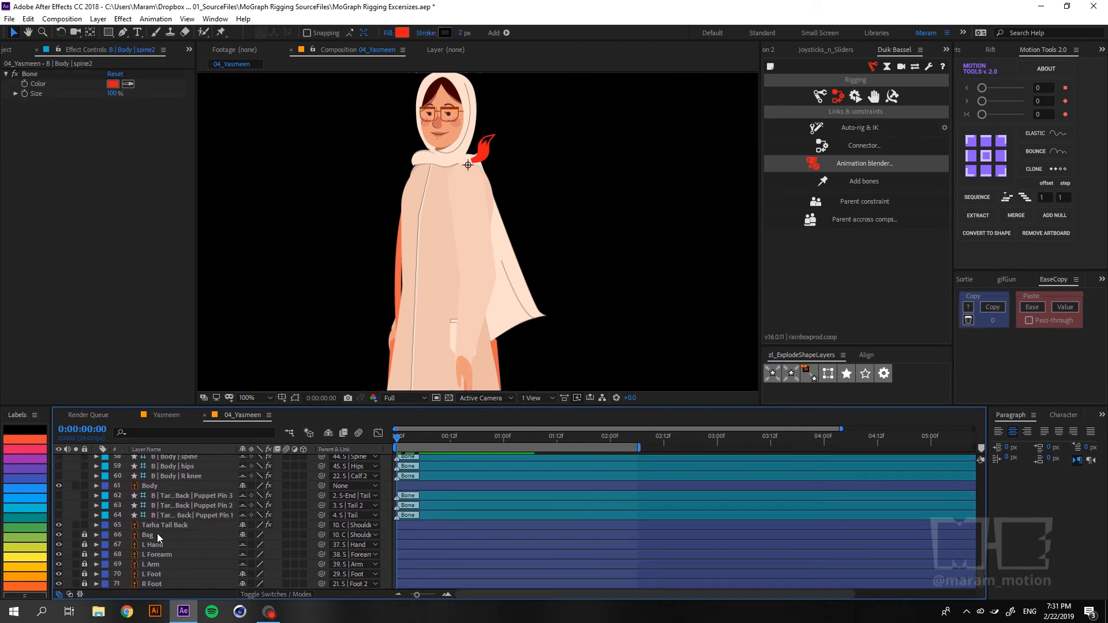
Try moving the Tarha Tail Back layer away from the character and undo the move.
click(160, 525)
drag(517, 307, 660, 265)
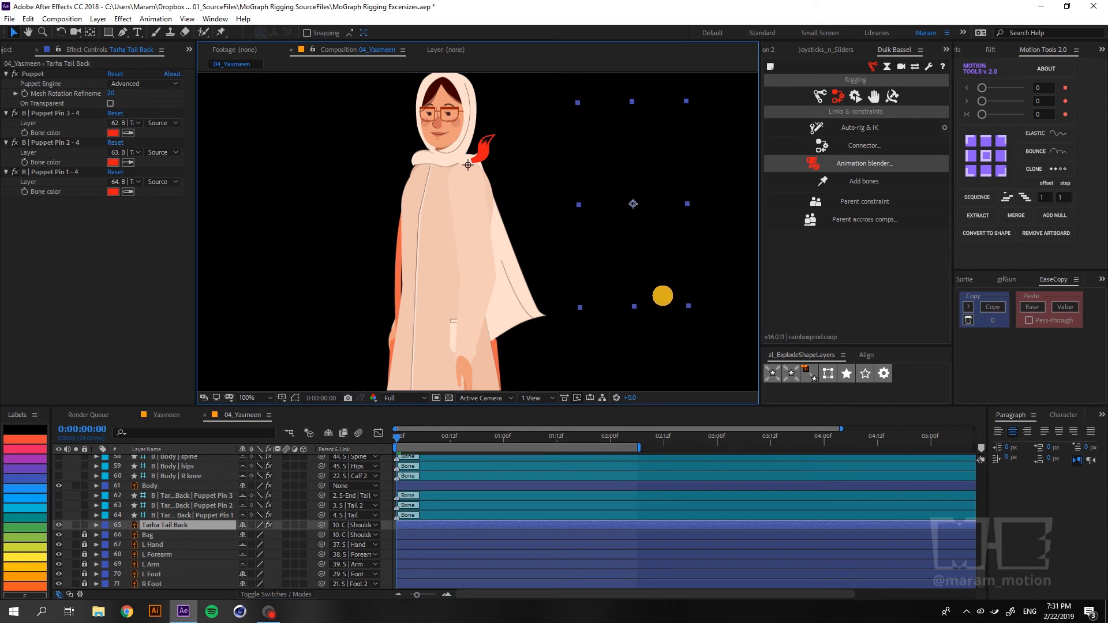
key(ctrl+z)
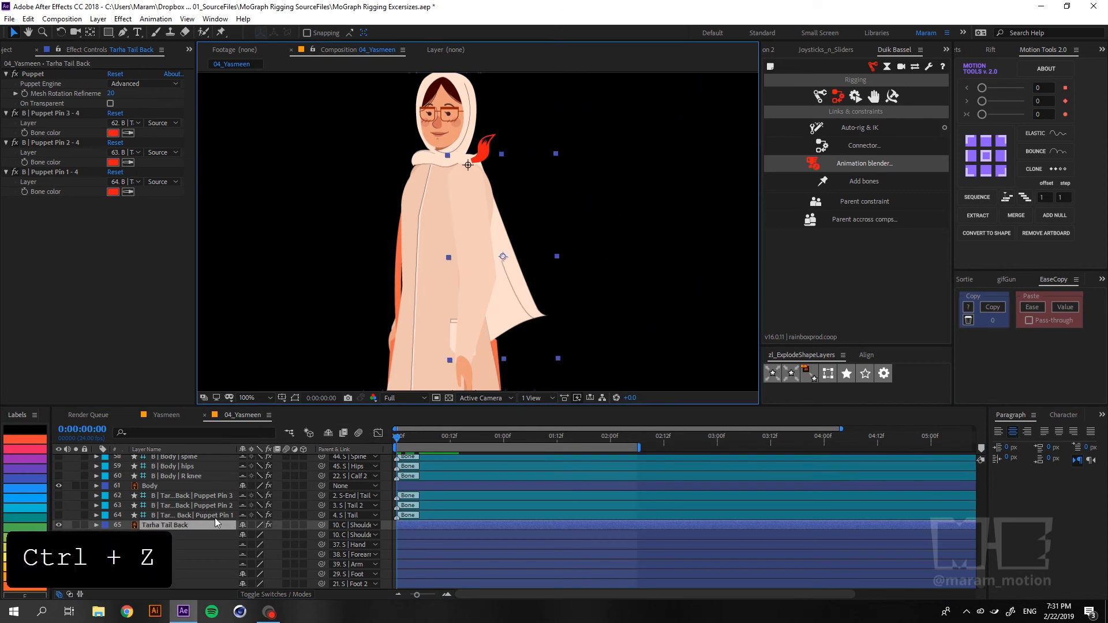
Save the project and parent the S | Tail structure to C | Body.
click(216, 514)
key(ctrl+s)
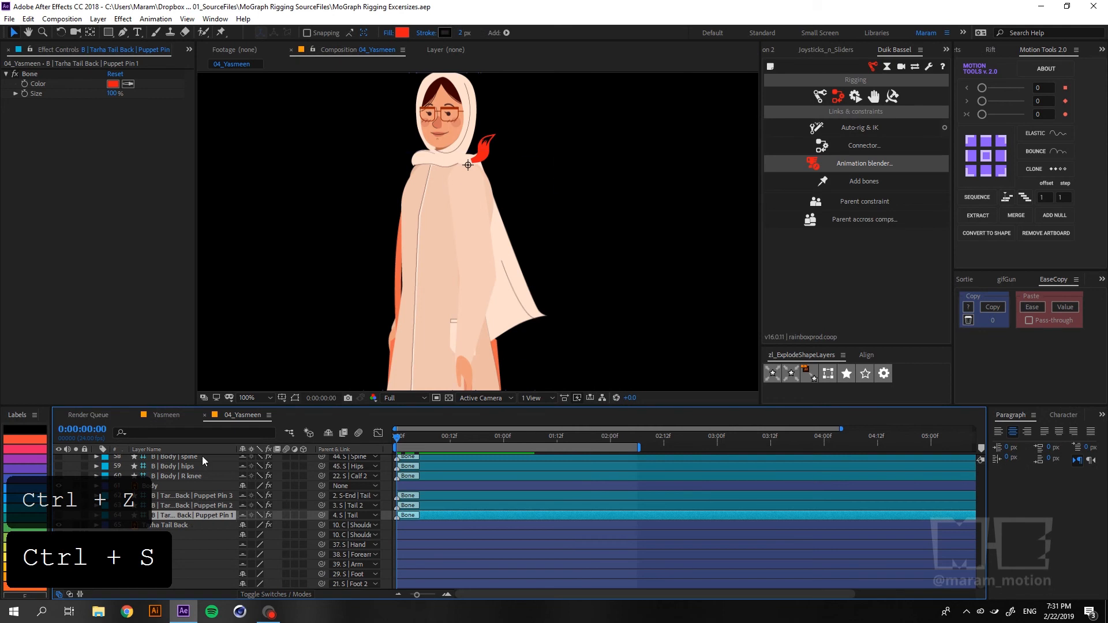
scroll(165, 504, up, 18)
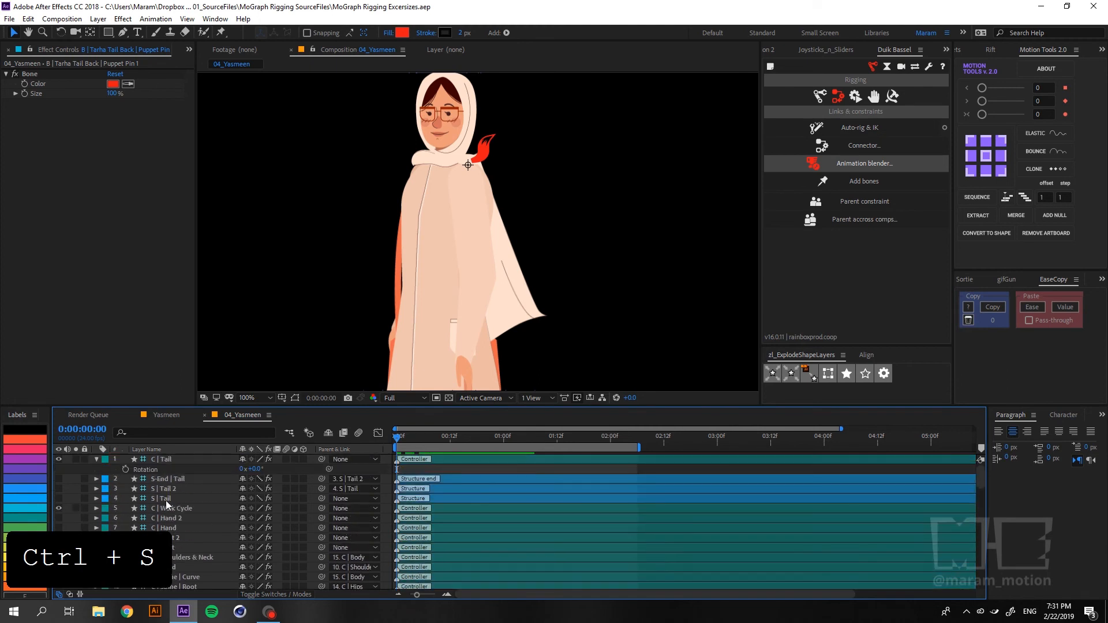
click(165, 500)
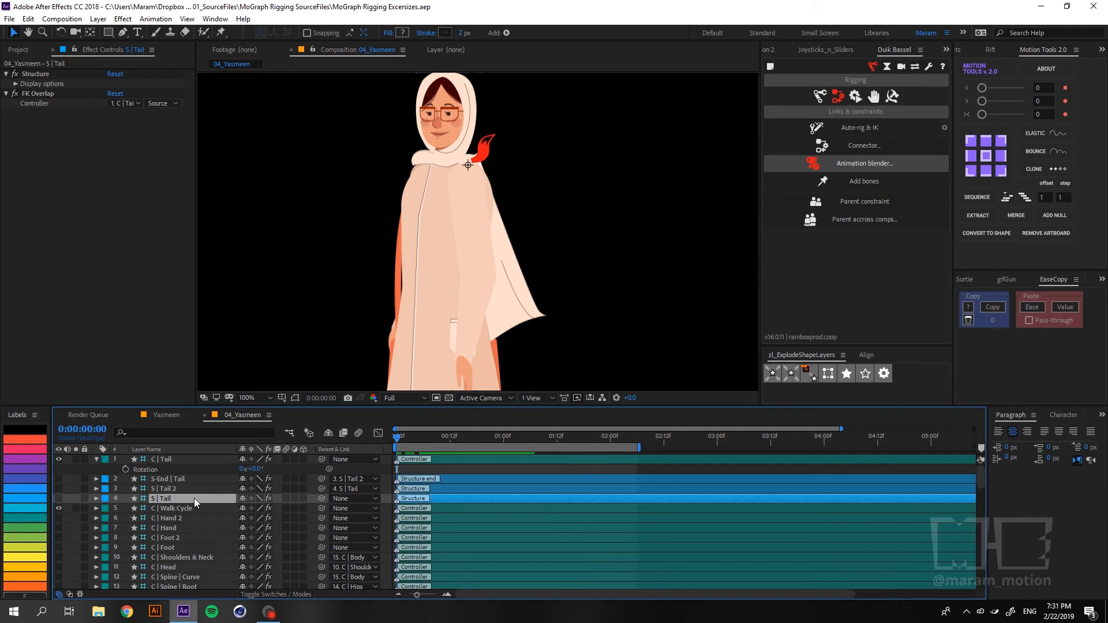
click(342, 499)
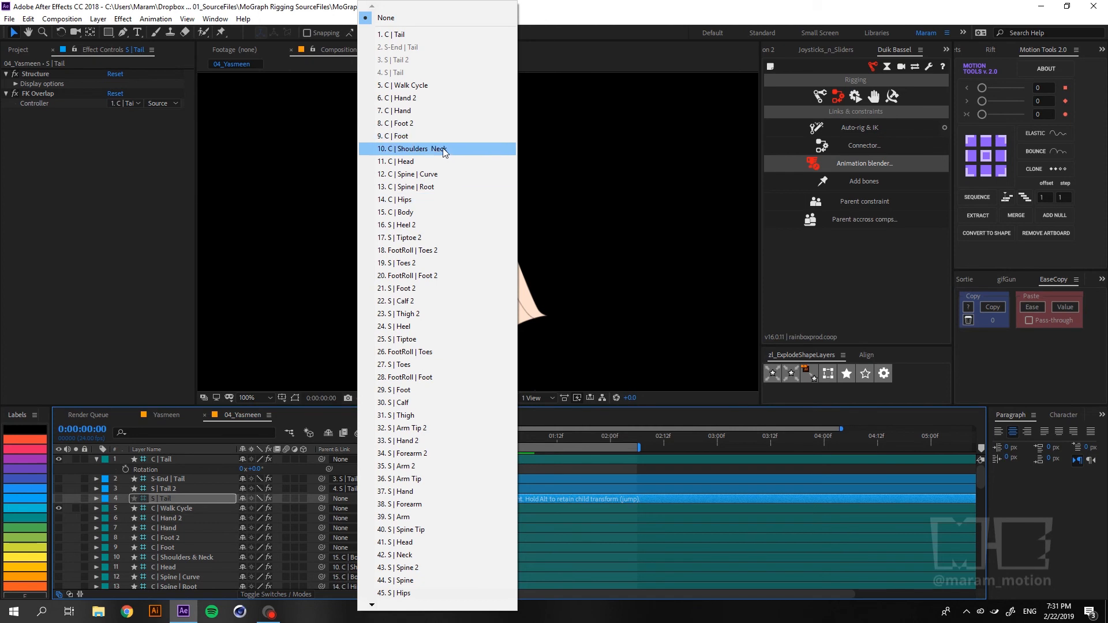
click(412, 211)
Preview how the scarf follows the walking body and return to the first frame.
key(space)
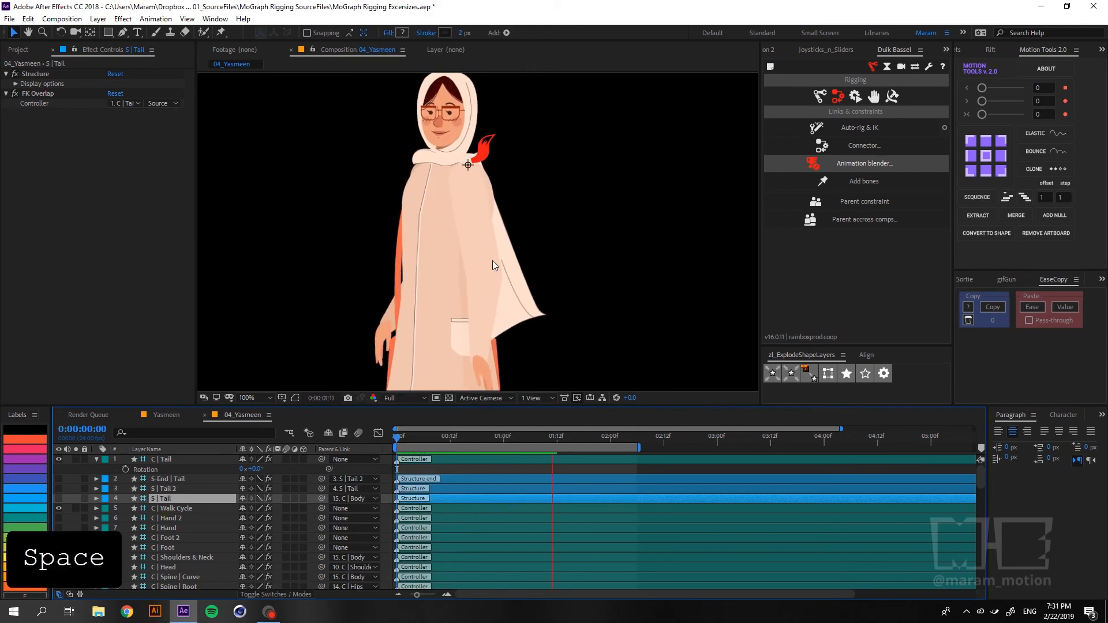
key(space)
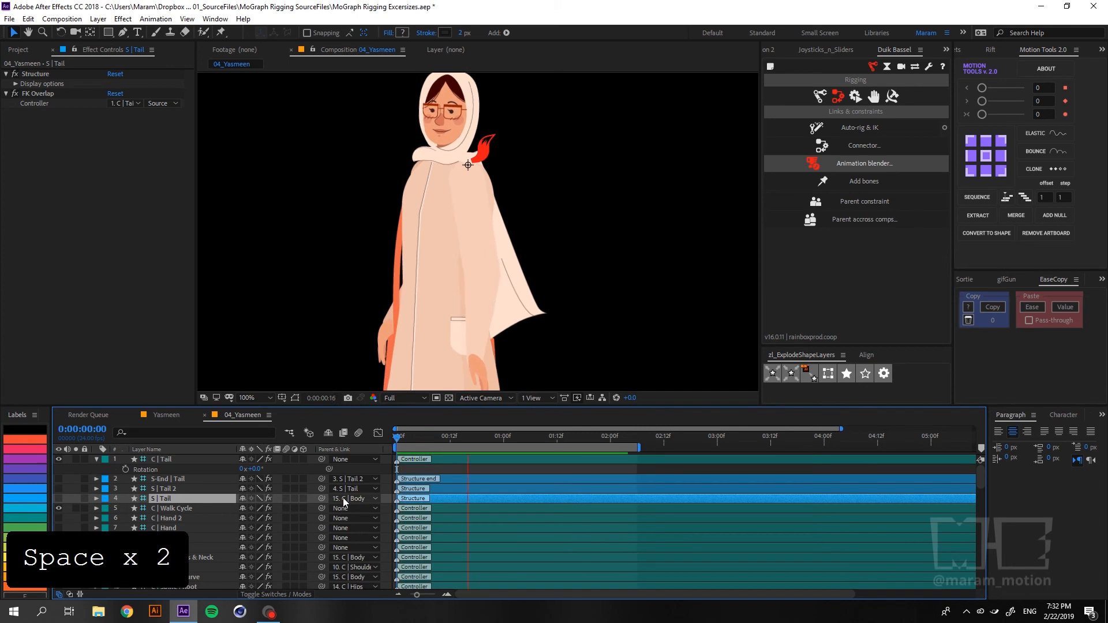
drag(416, 439, 369, 446)
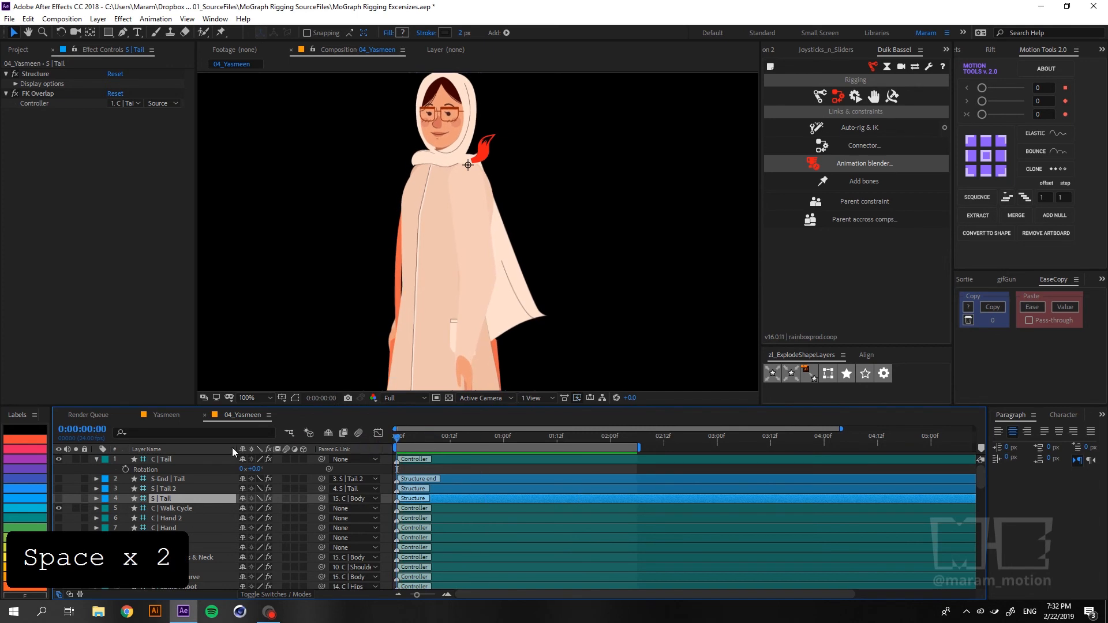
Move the playhead to 0:00:00:12 and reveal the Rotation of C | Shoulders & Neck.
click(174, 458)
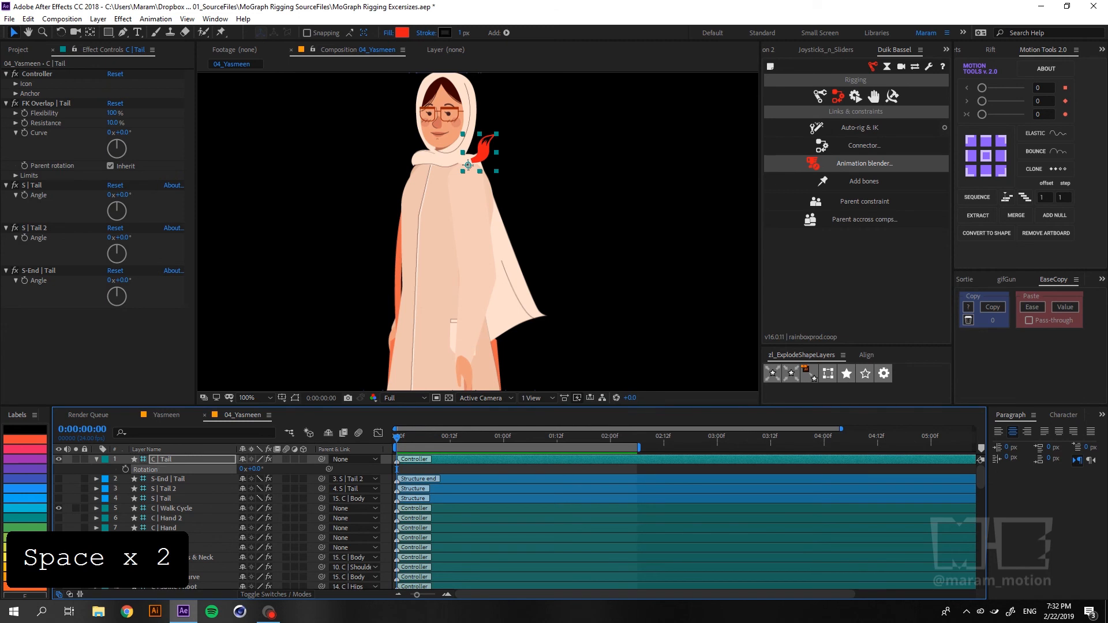
click(186, 559)
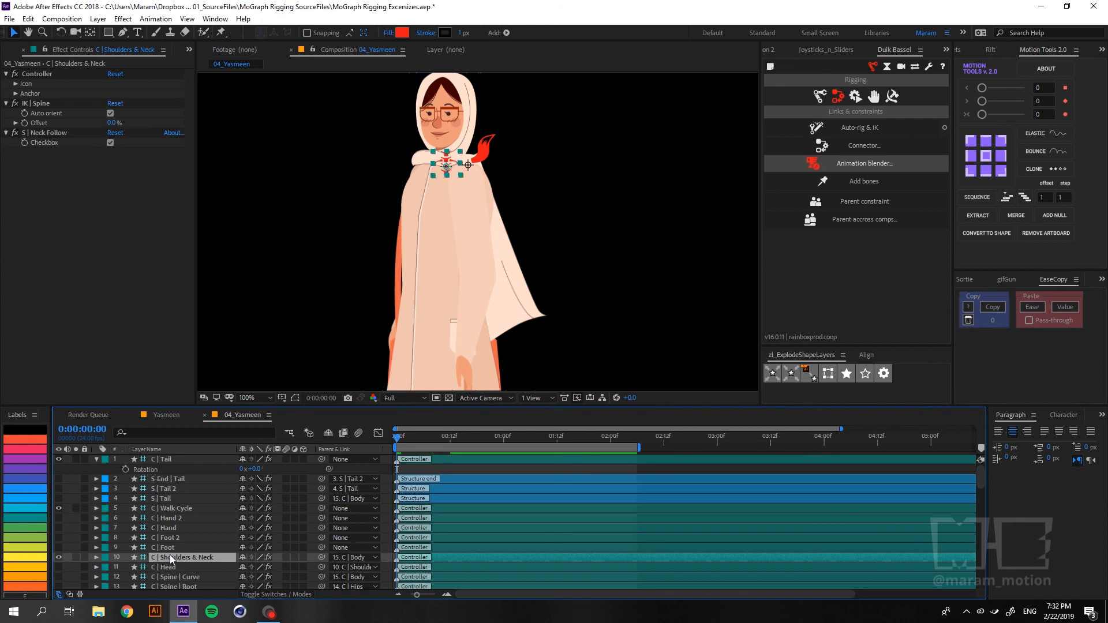
drag(402, 442, 456, 443)
key(r)
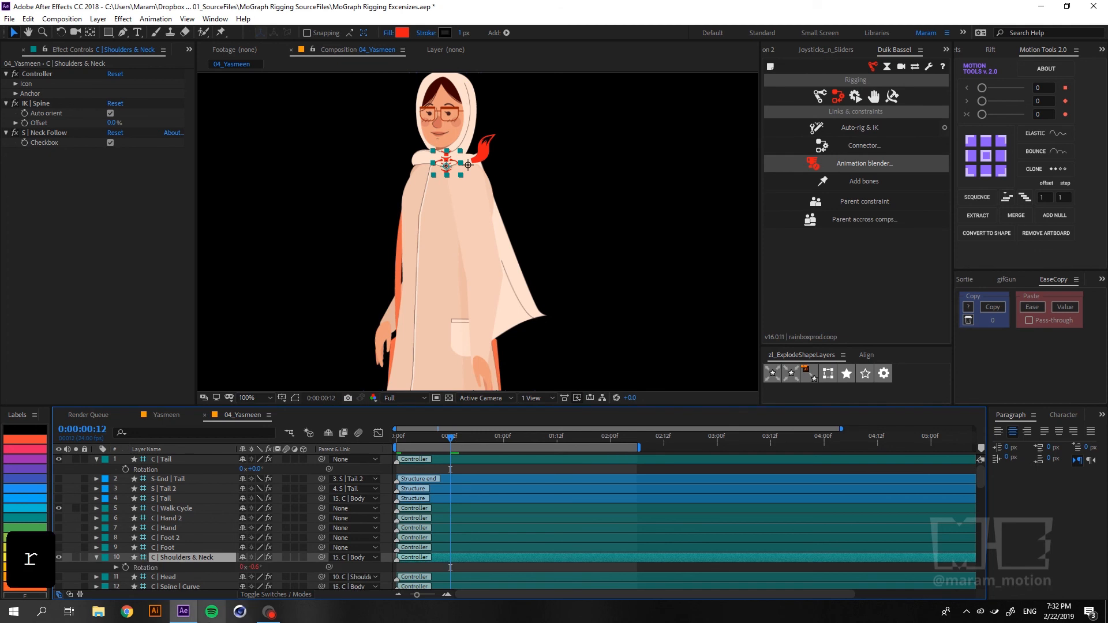
click(150, 568)
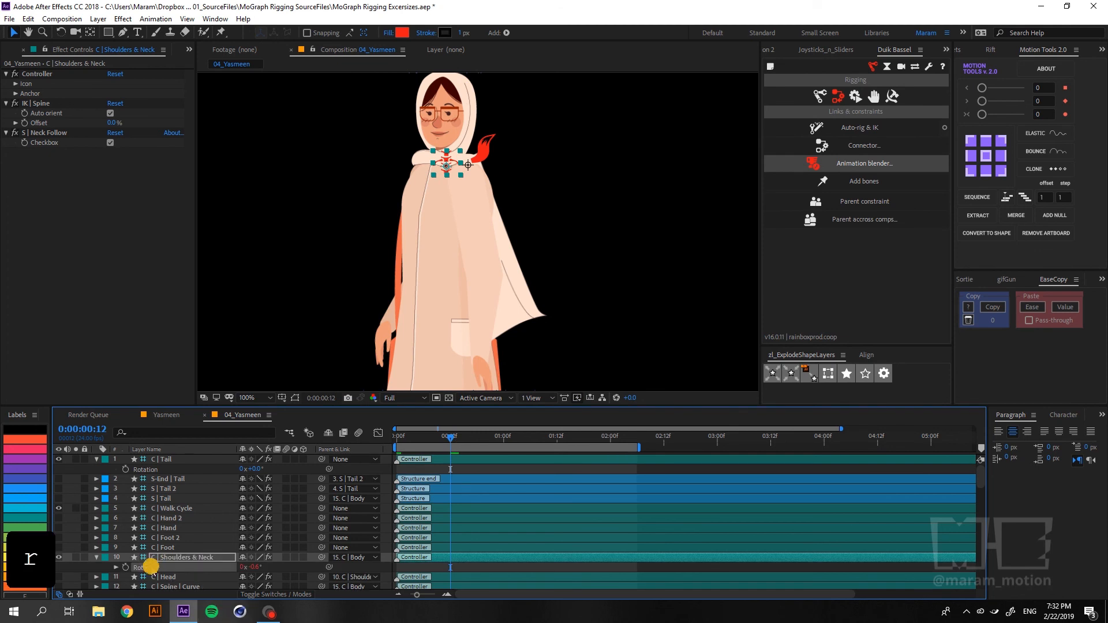
Link C | Tail's Rotation to the Rotation of C | Shoulders & Neck with an expression and preview the motion.
click(149, 469)
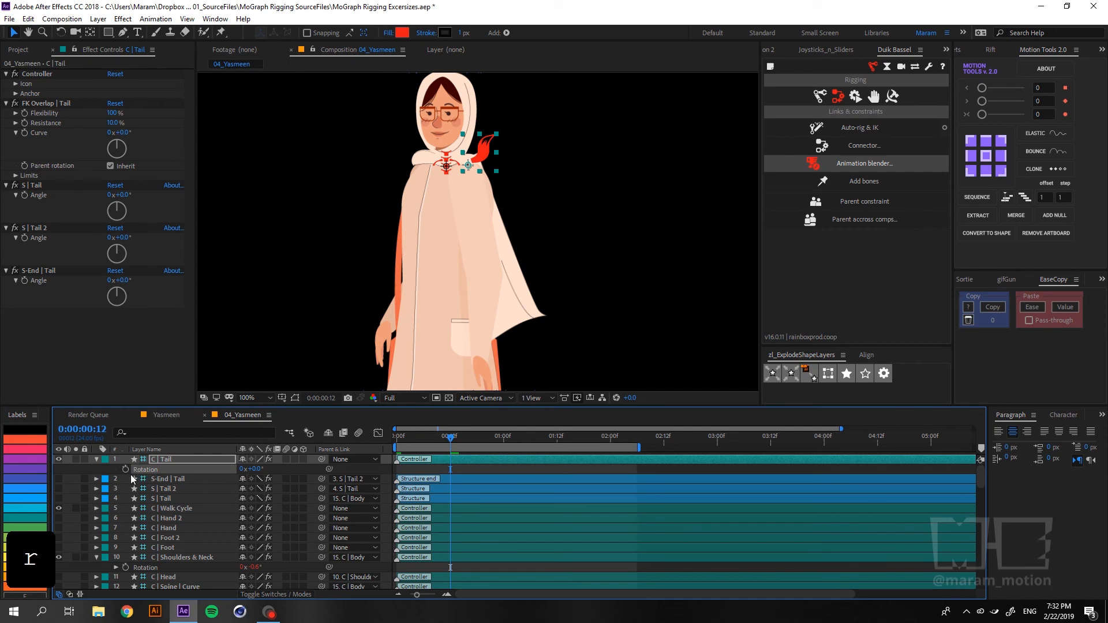
alt+click(124, 469)
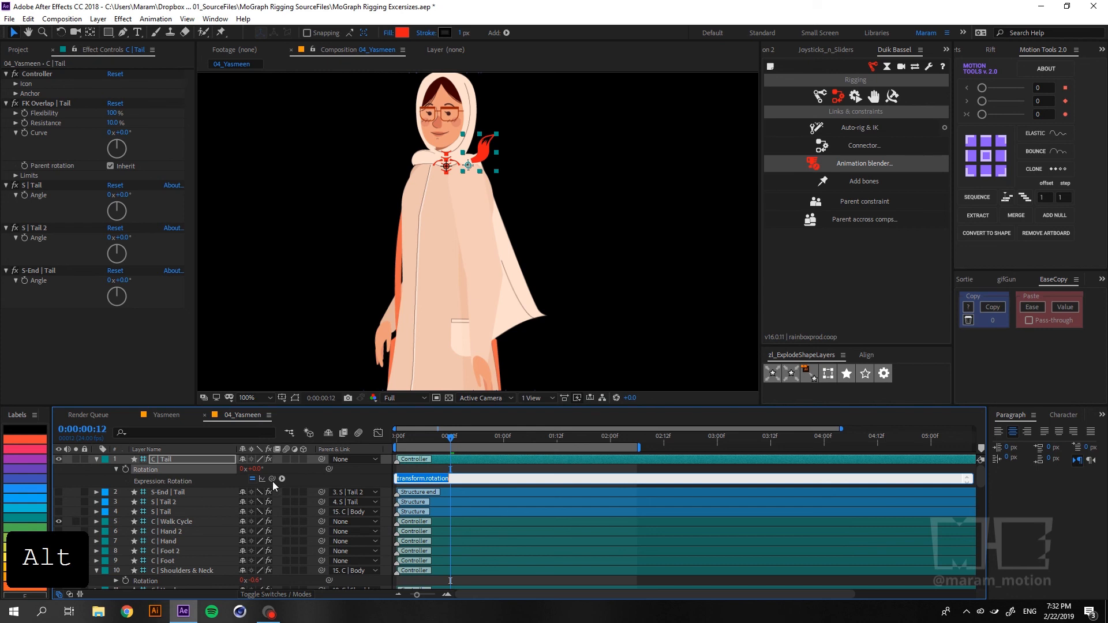
drag(272, 479, 154, 584)
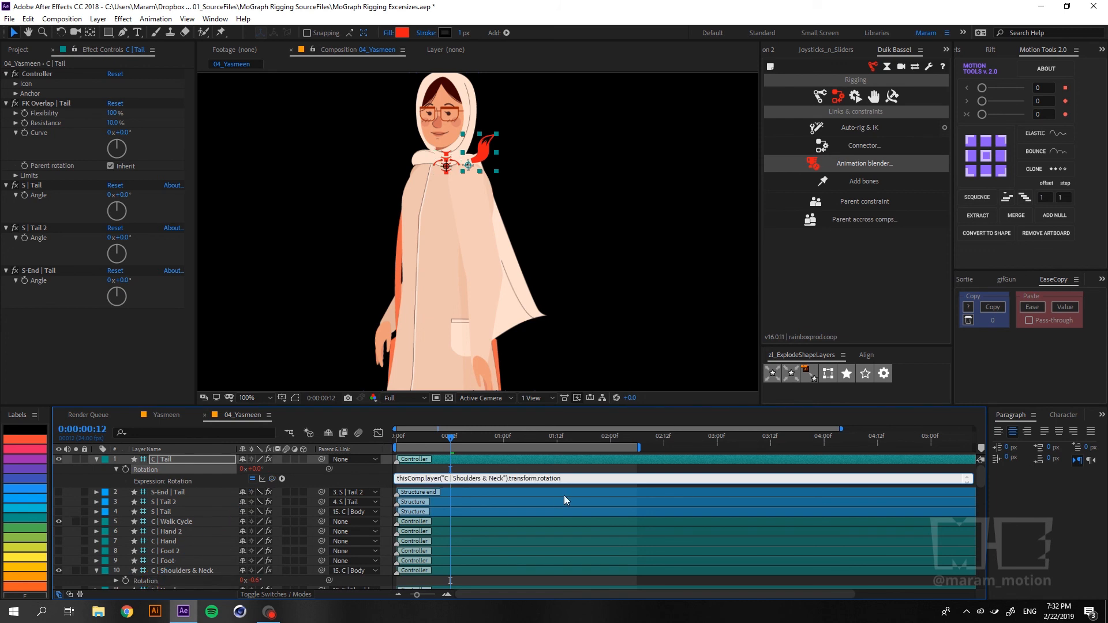
click(181, 523)
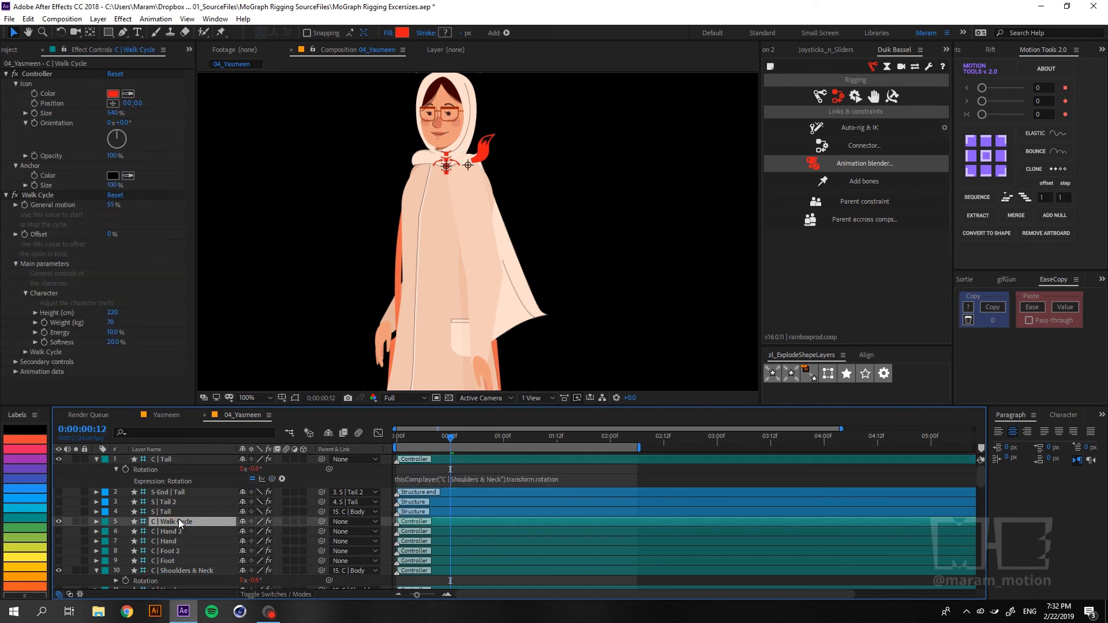
key(space)
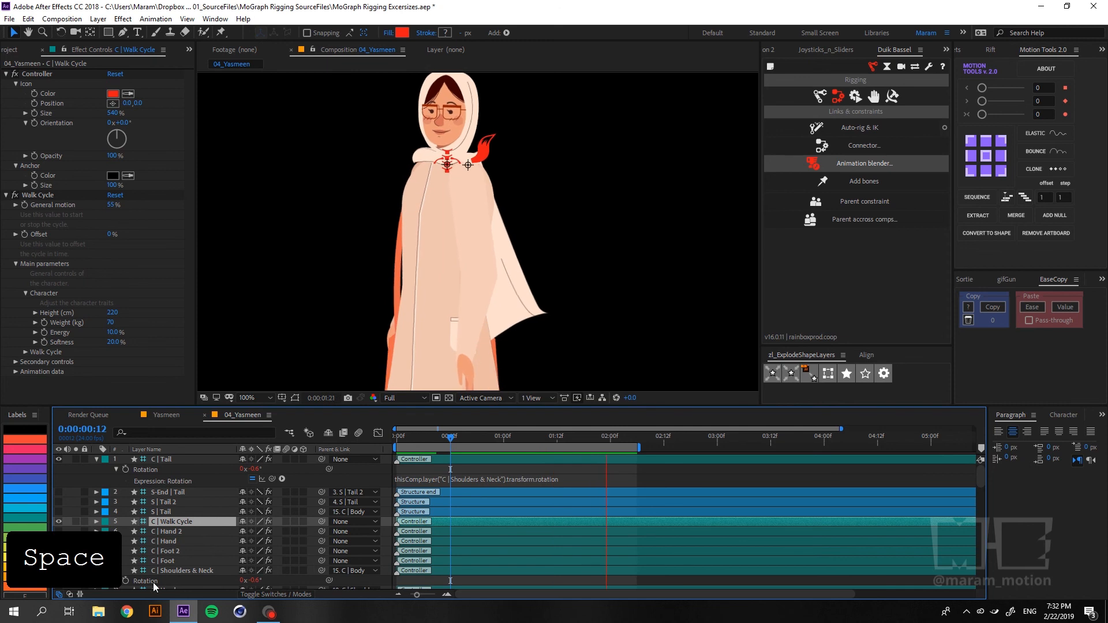
key(space)
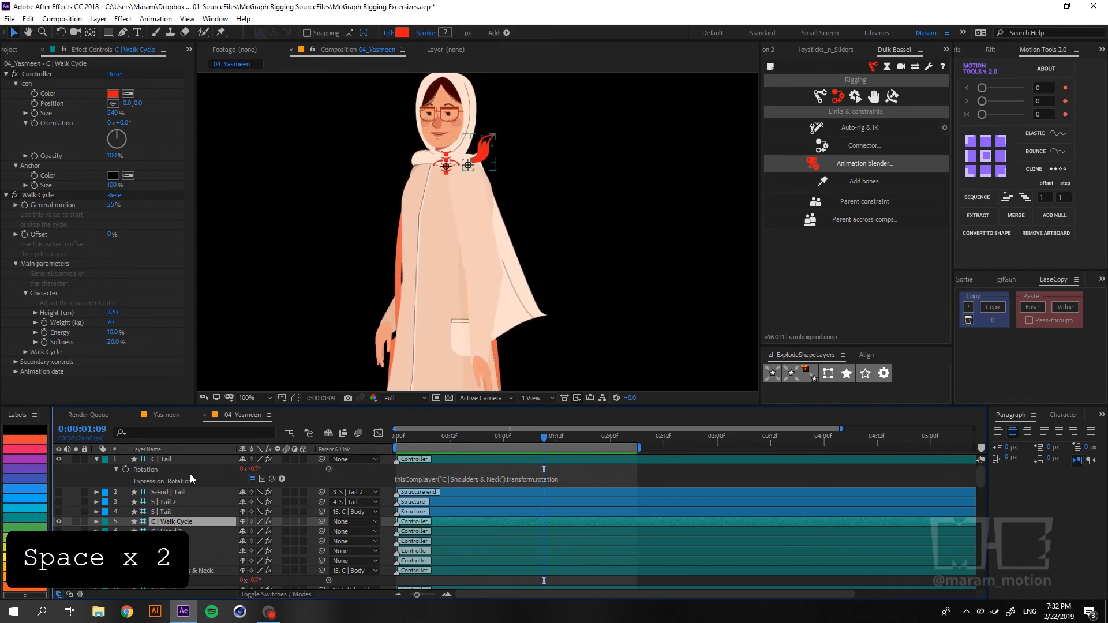
Move the playhead to 0:00:01:18 and preview the tail's motion with the whole character in view.
drag(517, 426, 580, 430)
key(space)
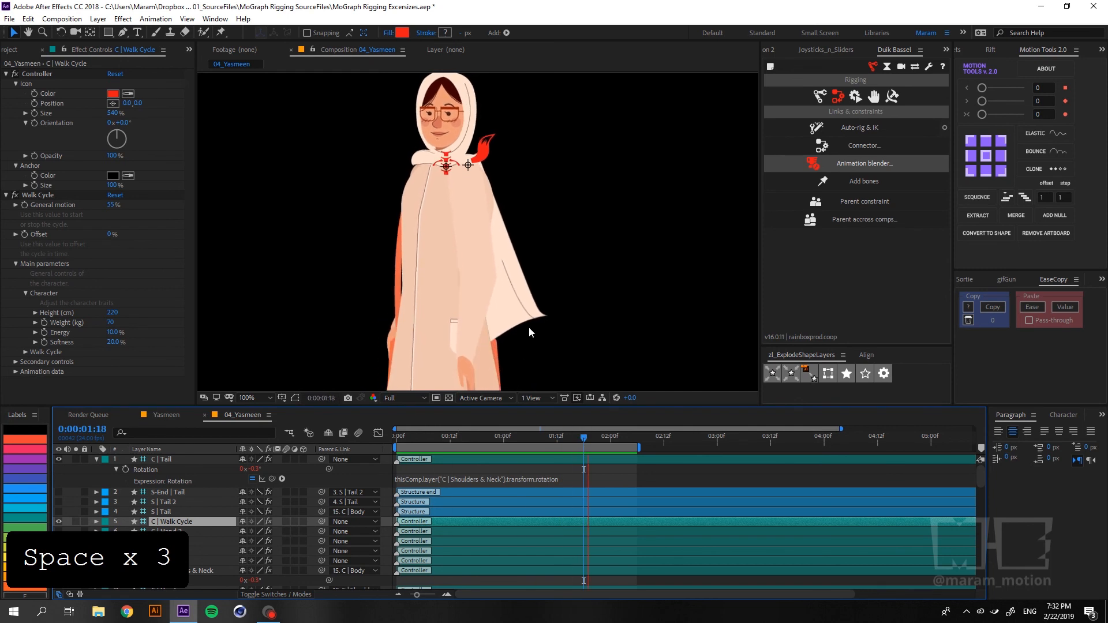
scroll(530, 328, down, 1)
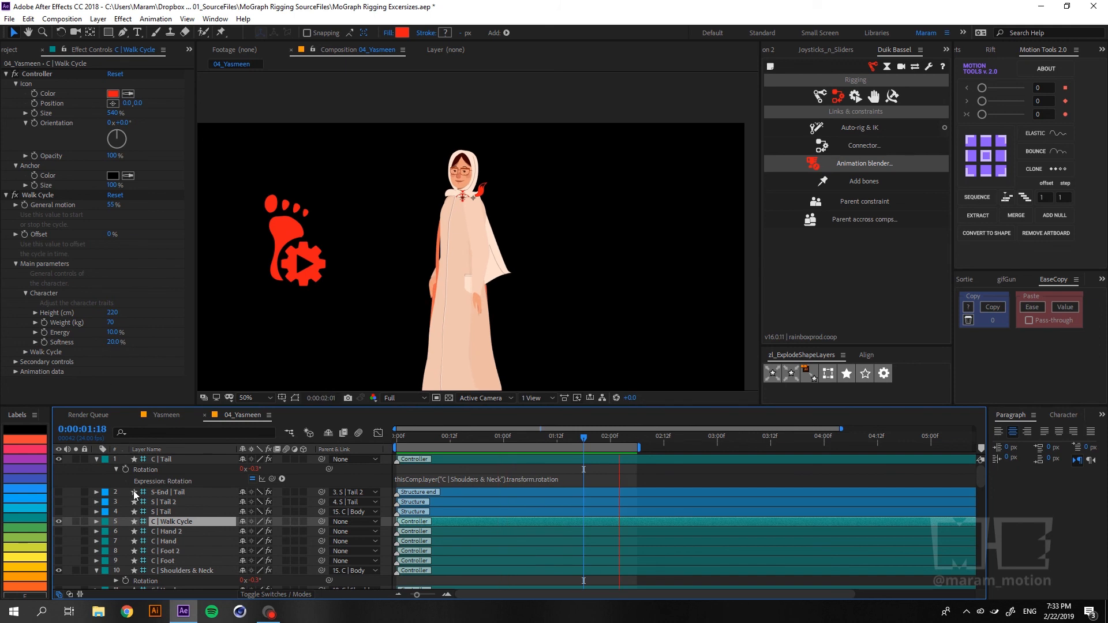
Set C | Tail's FK Overlap Flexibility to 140% and Resistance to 3%, and save the project.
click(172, 450)
click(169, 459)
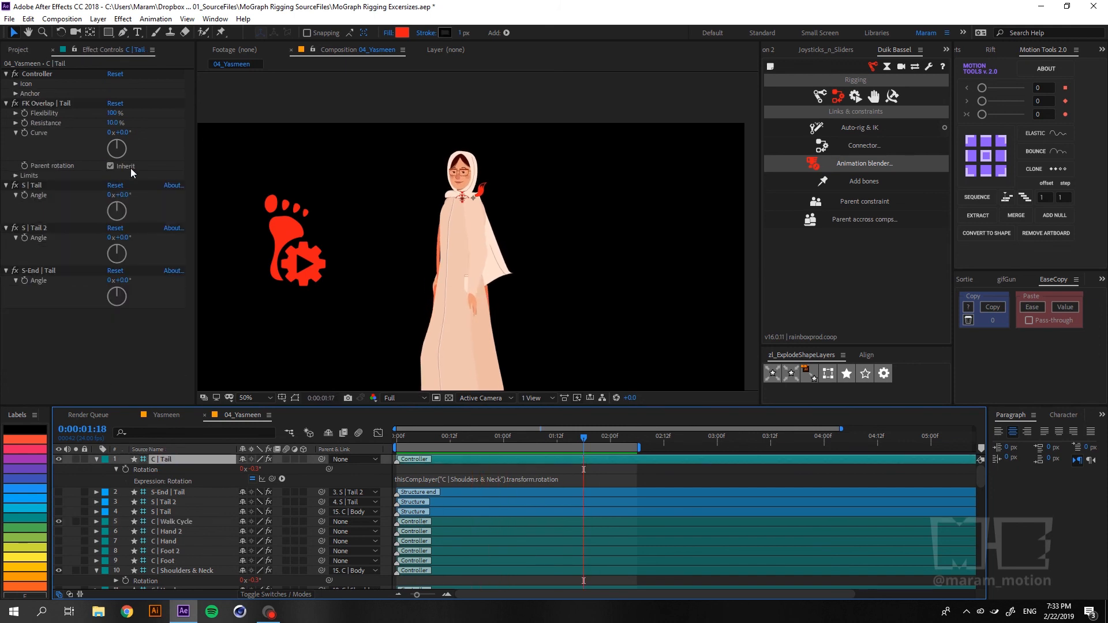
click(114, 113)
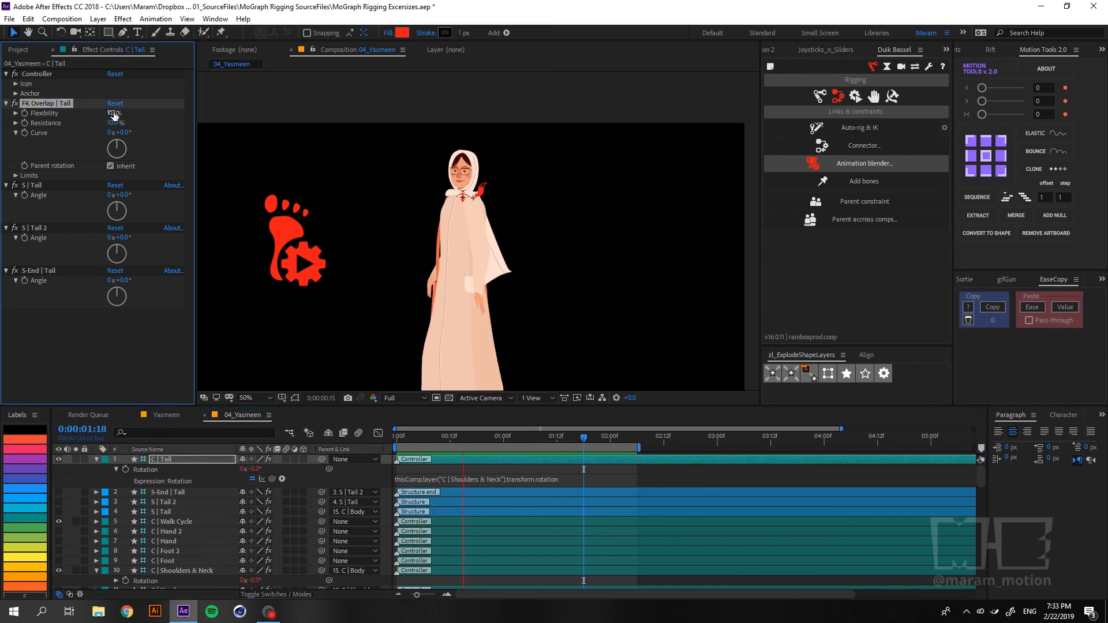
drag(113, 114, 130, 113)
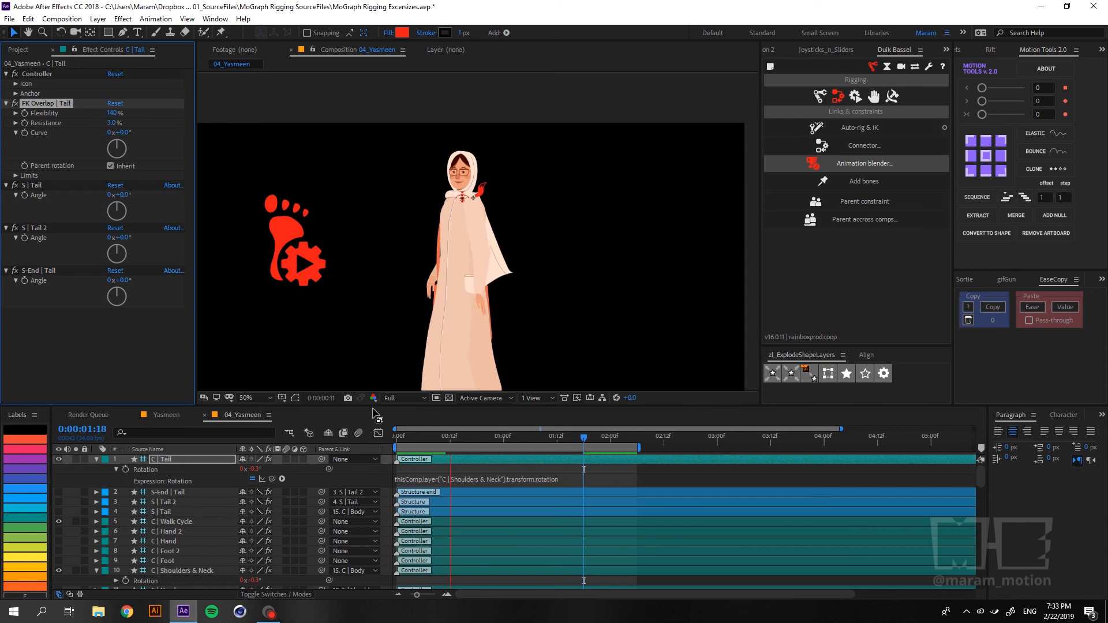
key(ctrl+s)
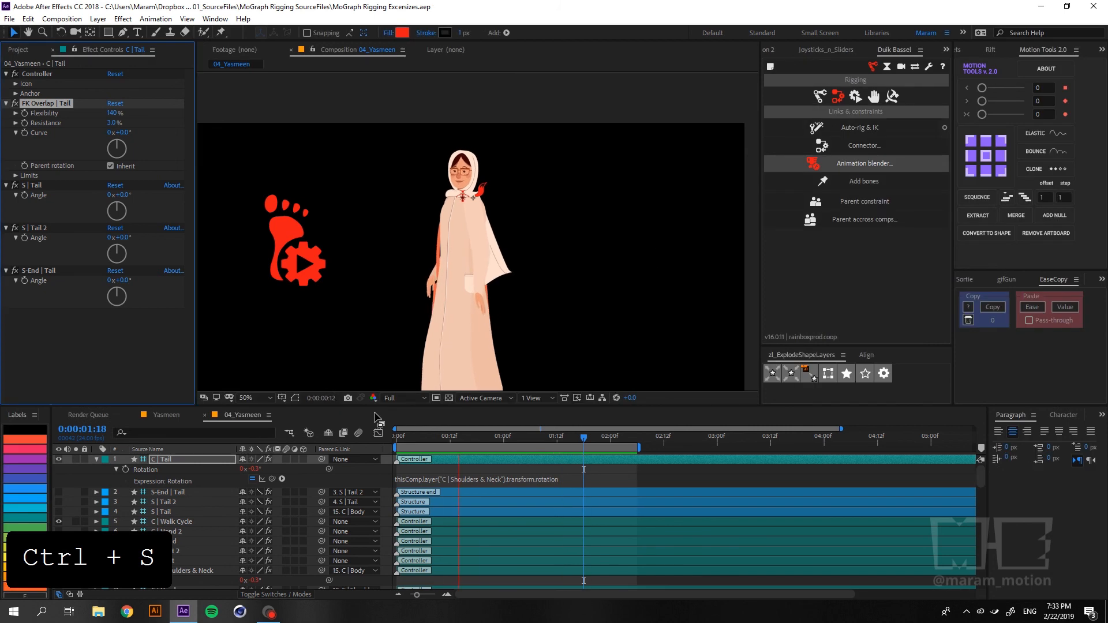
Save the project with the full composition in view and collapse the expanded properties of all layers.
key(shift+slash)
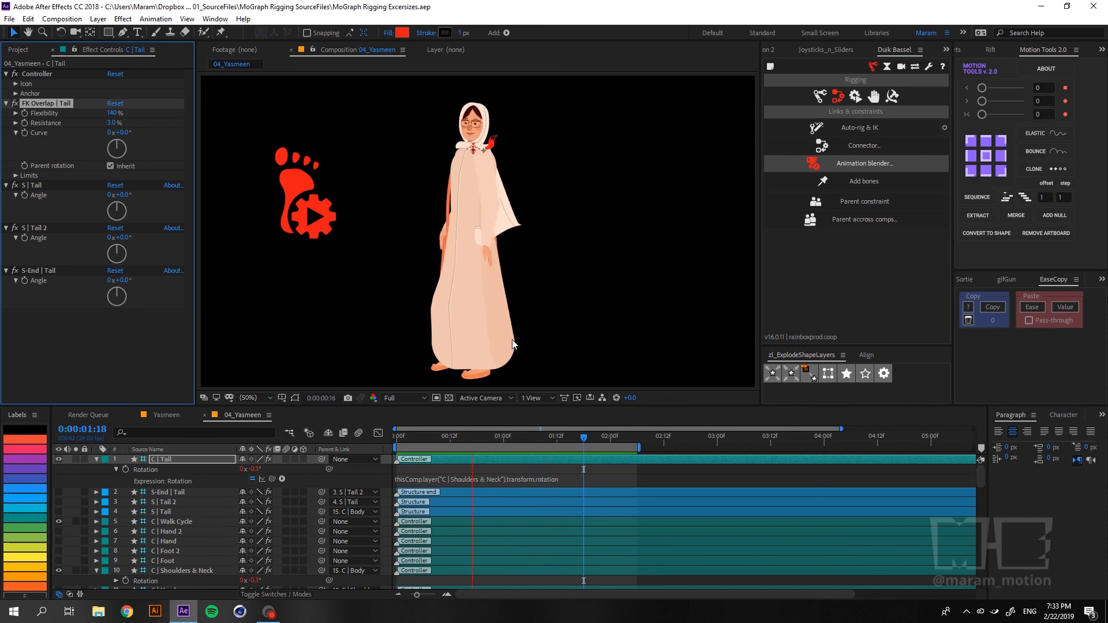
key(ctrl+s)
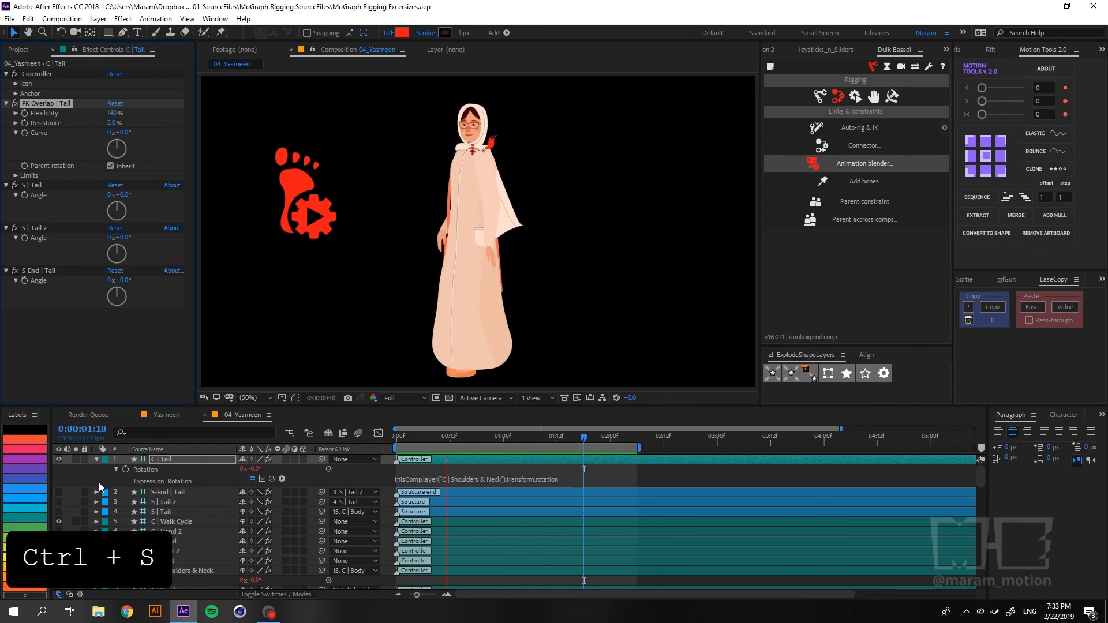
key(ctrl+a)
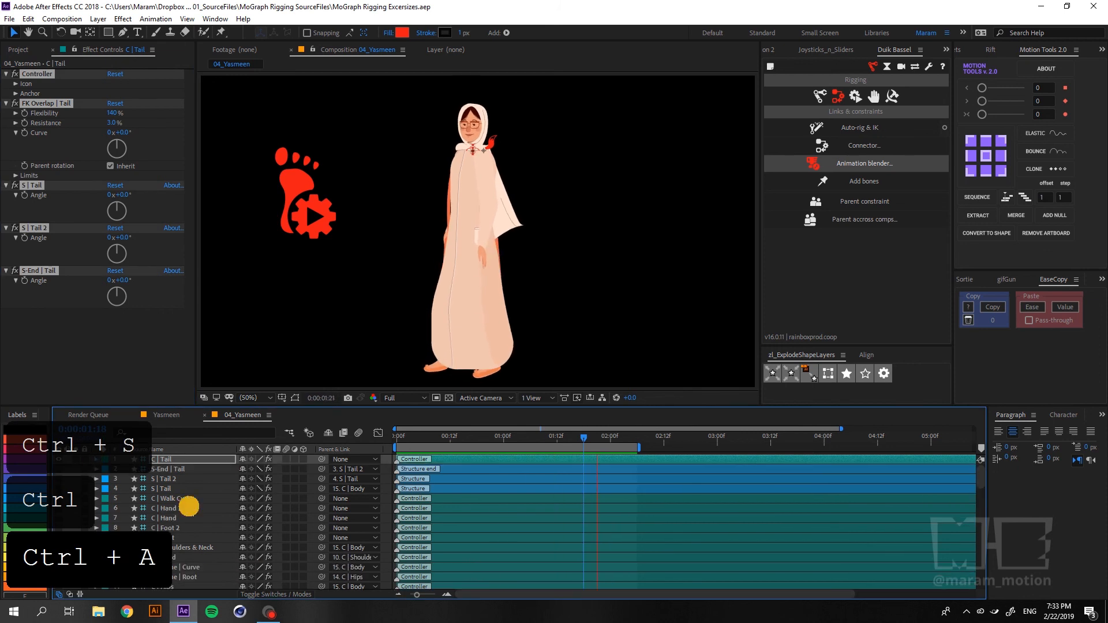
click(188, 507)
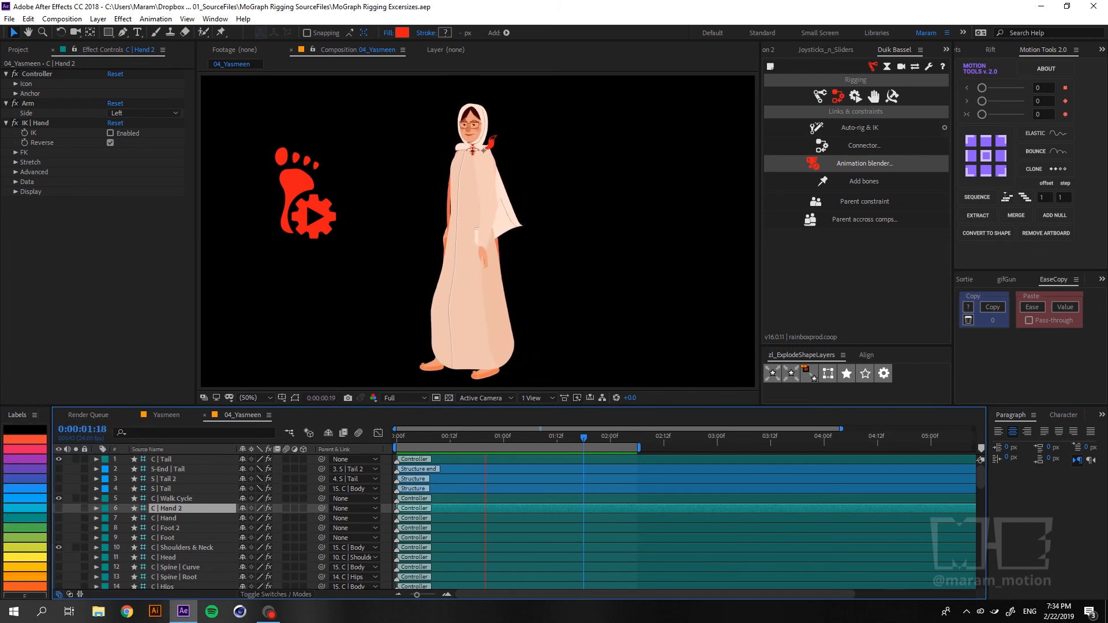
Deselect all layers and preview the complete walk cycle with the moving scarf tail.
click(736, 316)
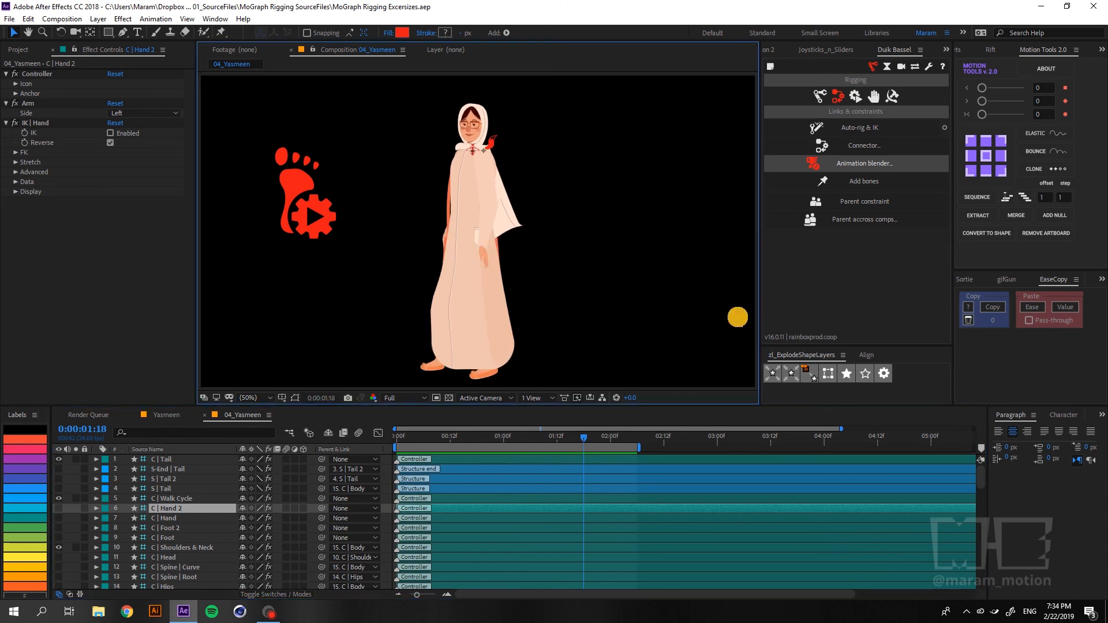
click(667, 260)
key(space)
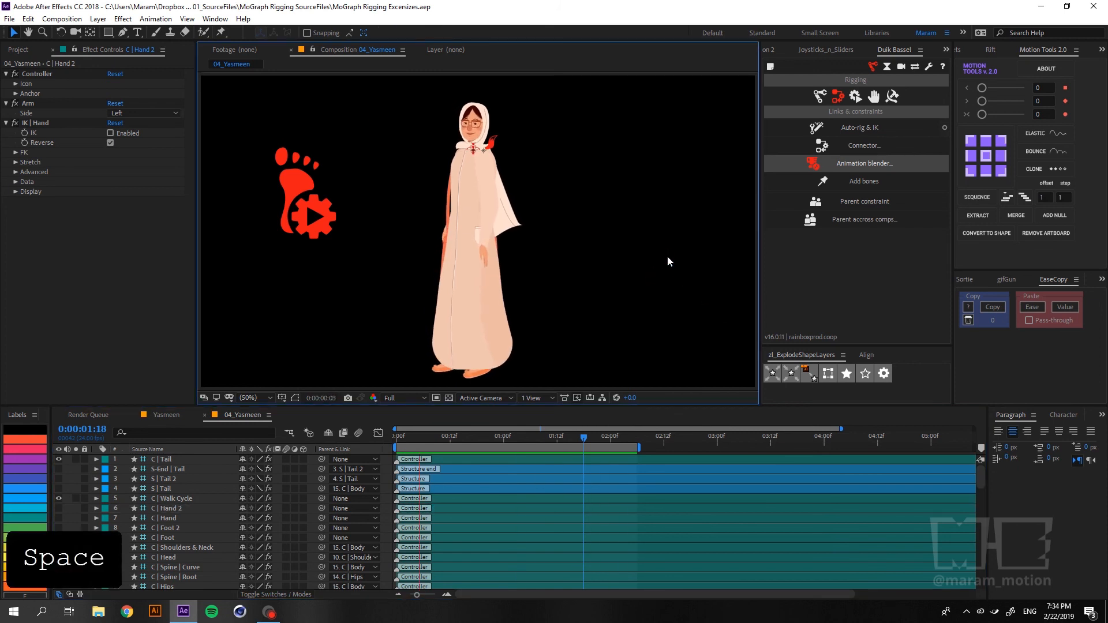